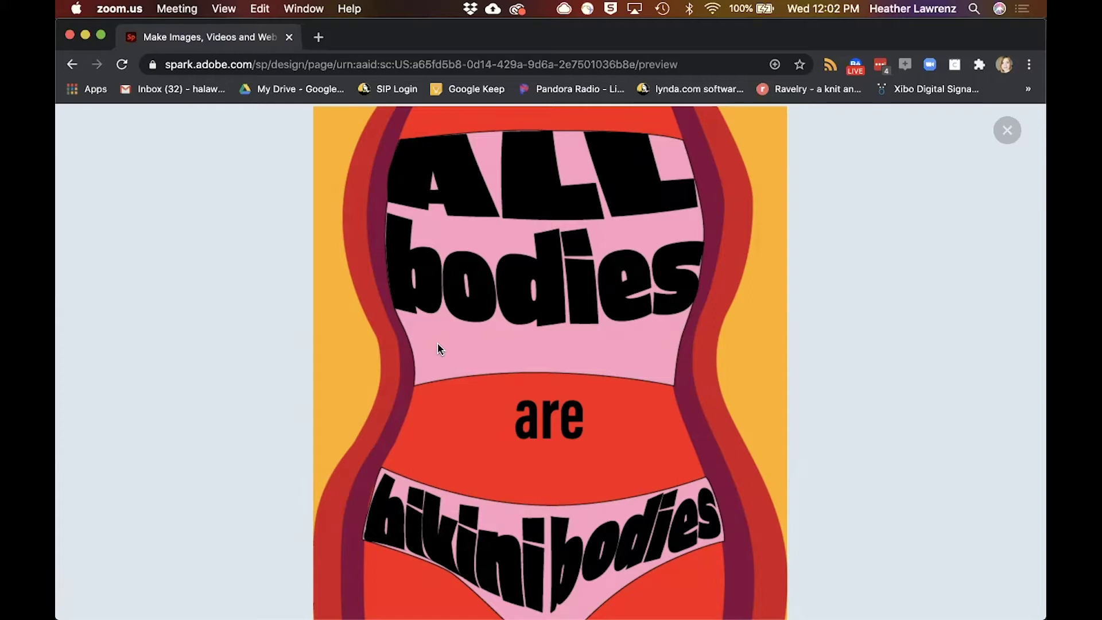
Review the Session 4: Portrait section of the course page, from the demo list through the session files and project brief
scroll(437, 345, down, 3)
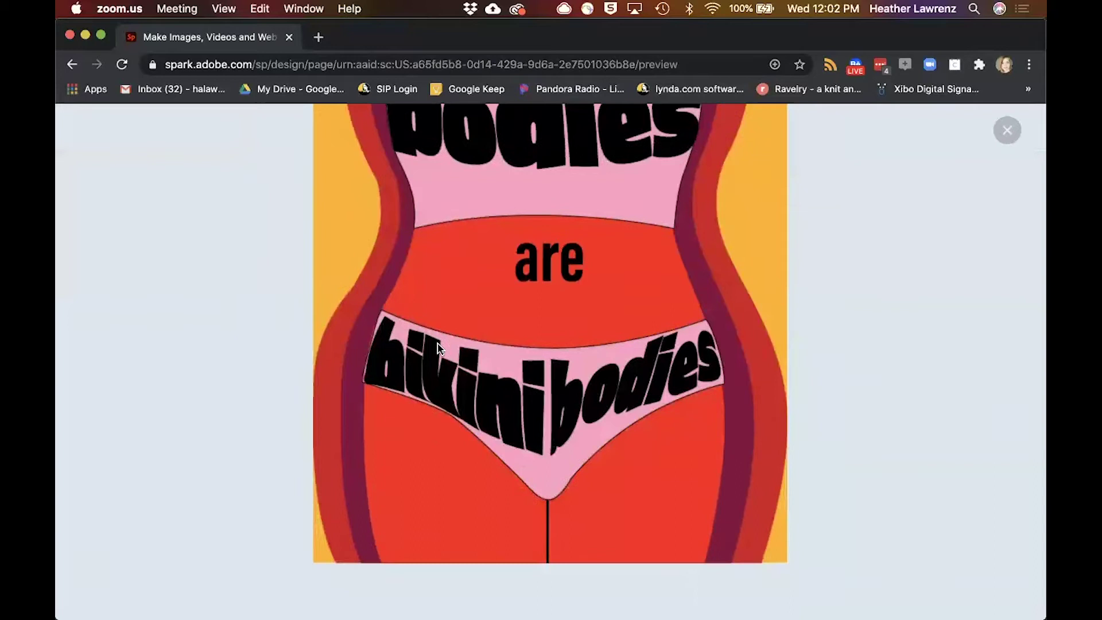
scroll(438, 344, down, 8)
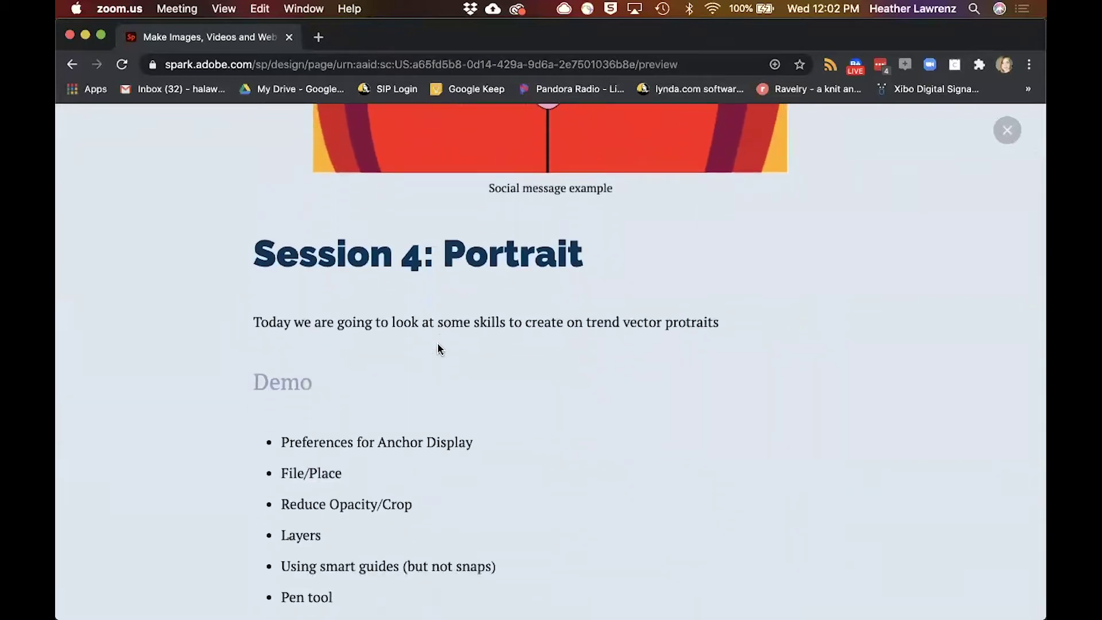
scroll(438, 348, down, 2)
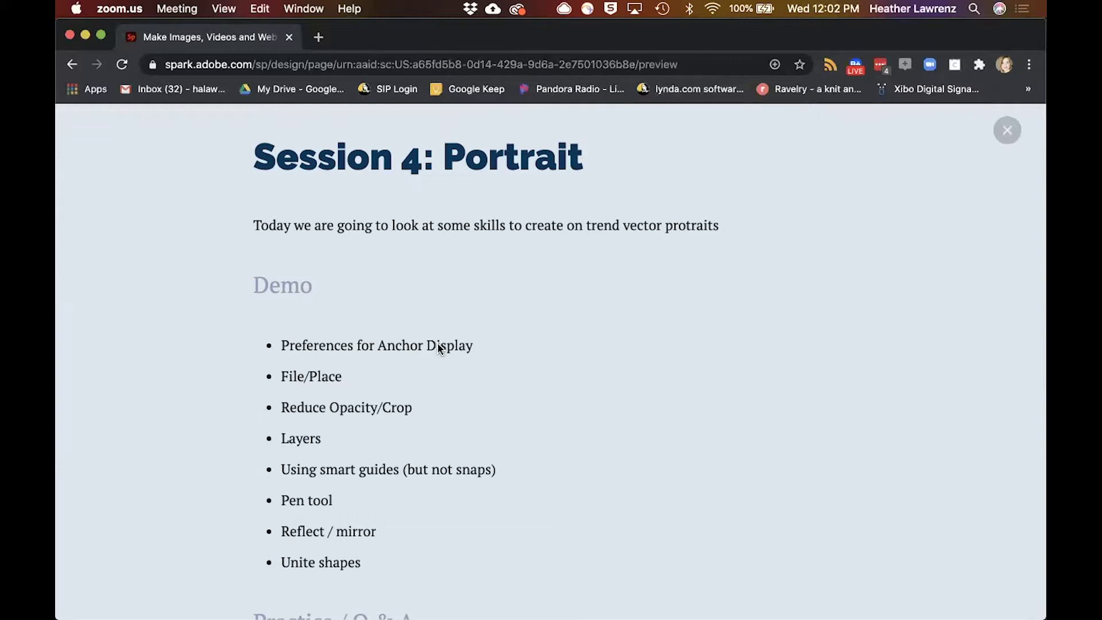
scroll(438, 347, down, 2)
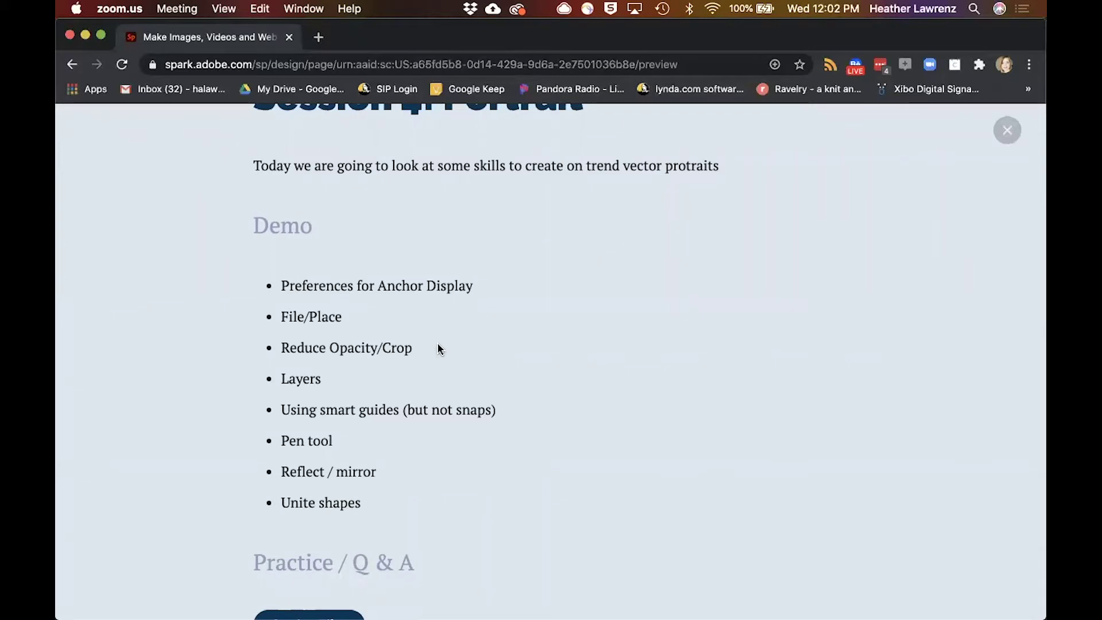
scroll(440, 341, down, 6)
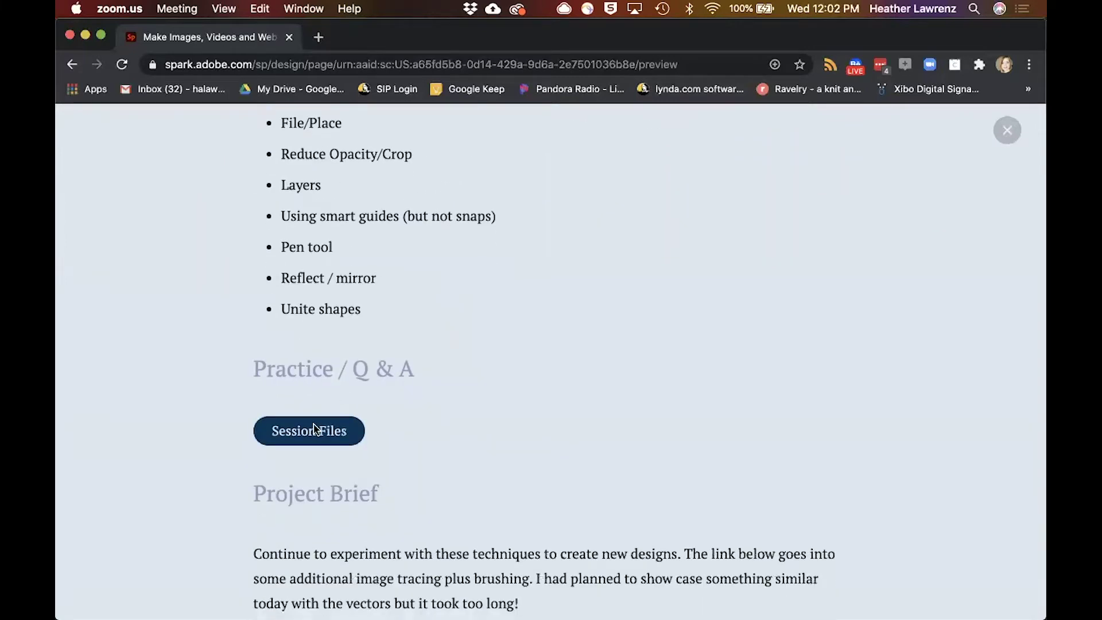
scroll(317, 431, down, 6)
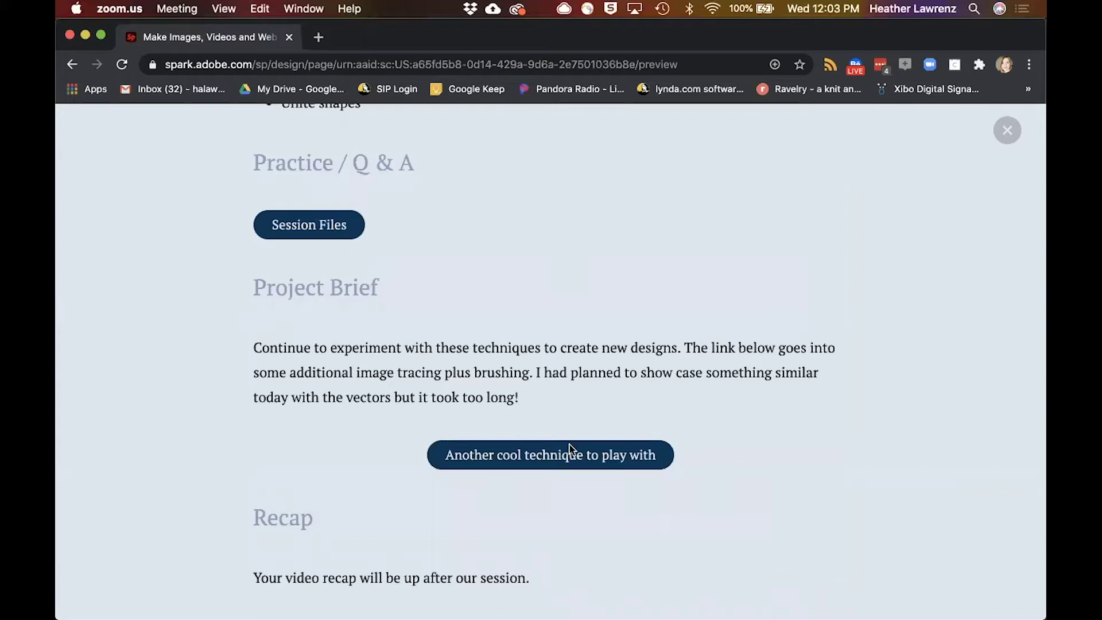
Switch to Illustrator and shift the photo of the woman eating a burger slightly on its artboard
mouse_move(390, 608)
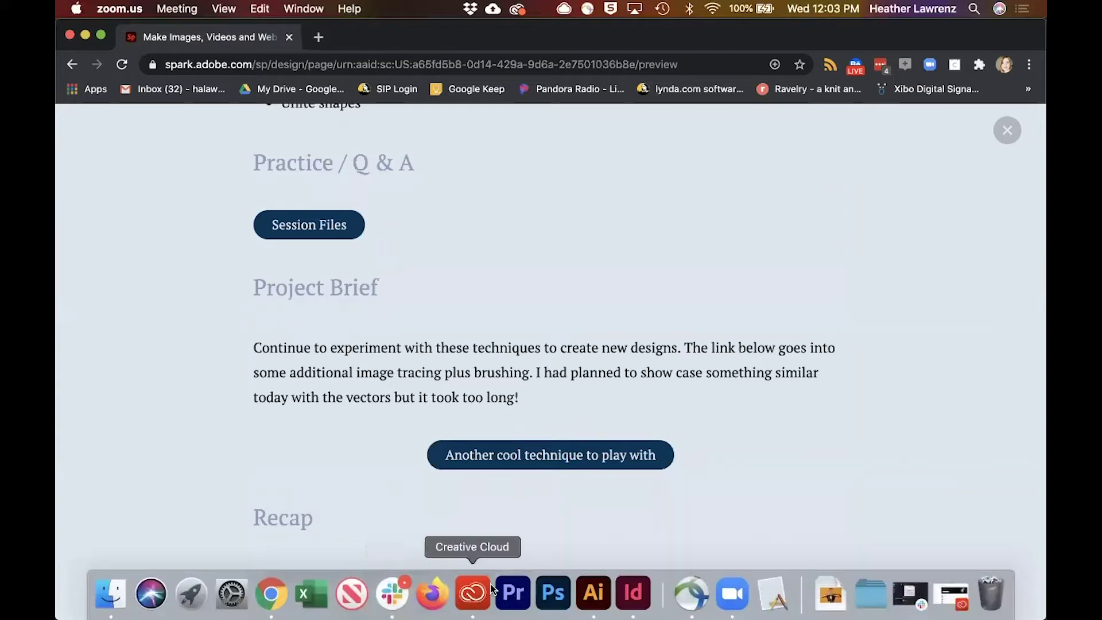
click(594, 603)
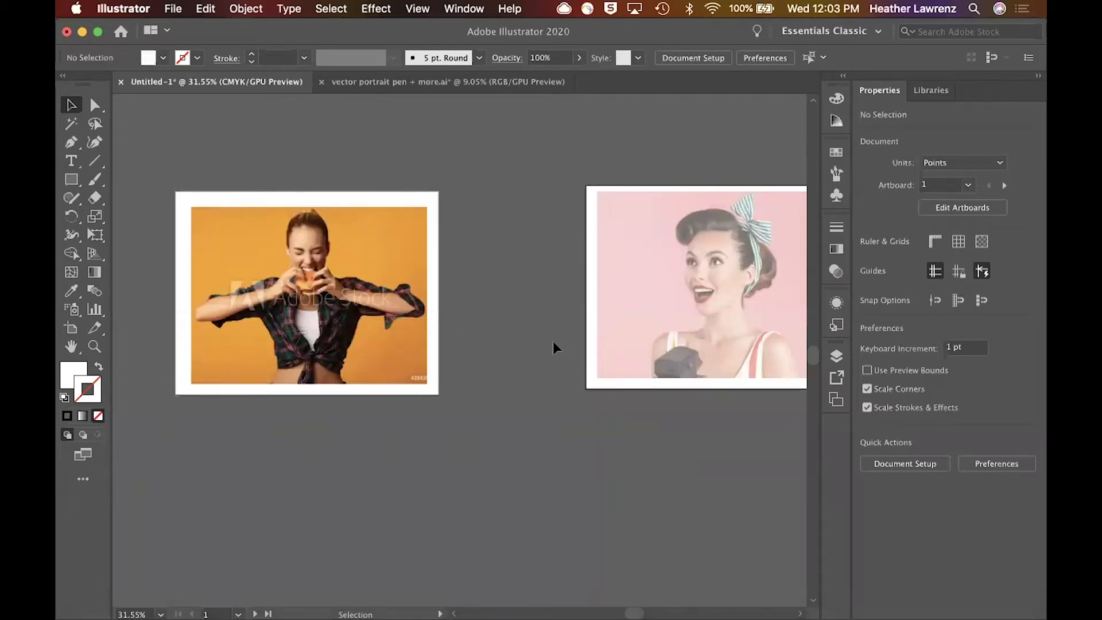
scroll(553, 343, up, 2)
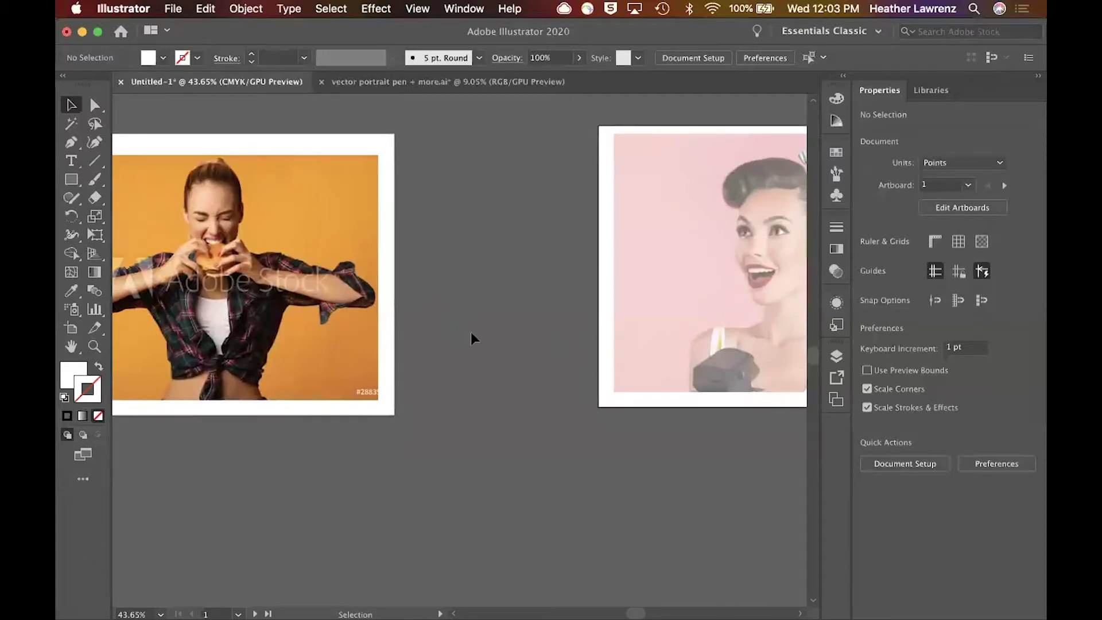
scroll(472, 337, left, 5)
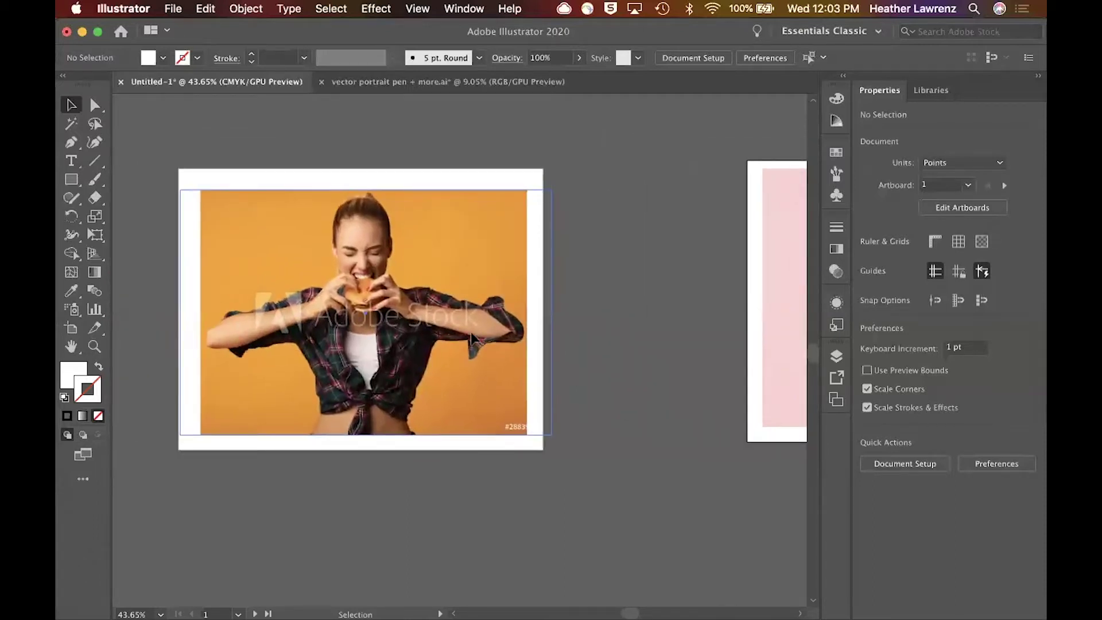
click(404, 254)
drag(415, 220, 408, 217)
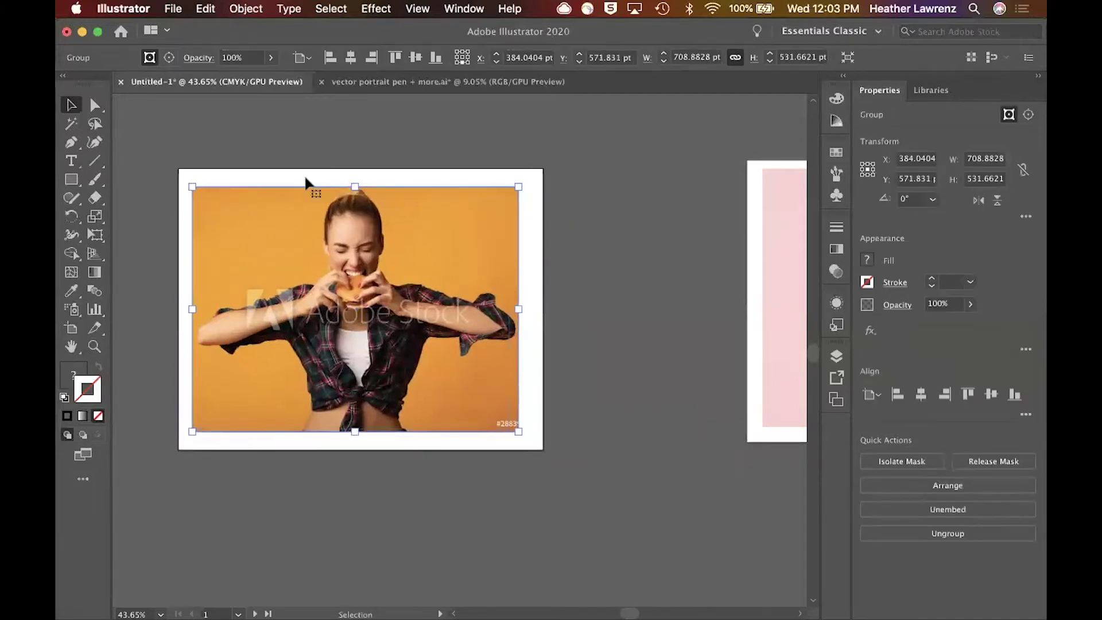
click(173, 8)
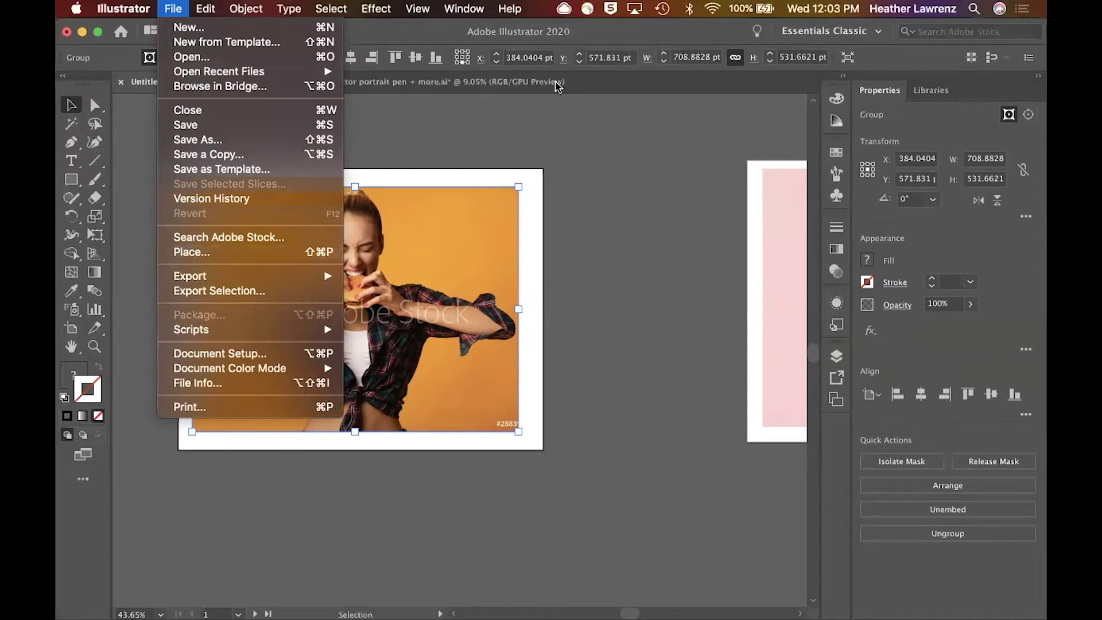
click(584, 136)
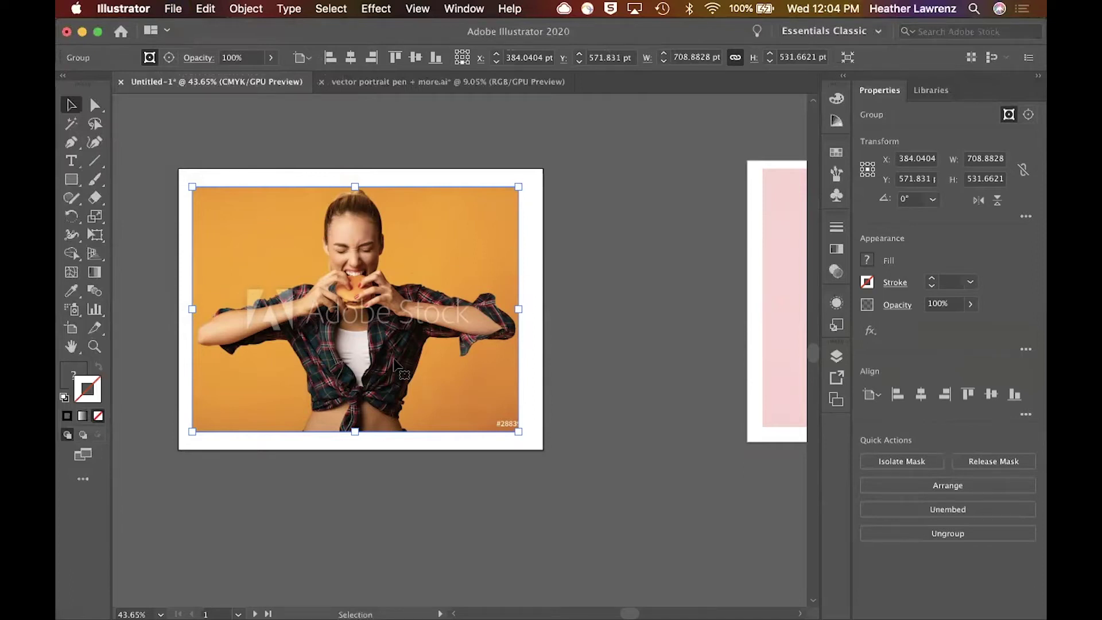
Reduce the burger photo's opacity to 60% and lock the photo
click(271, 58)
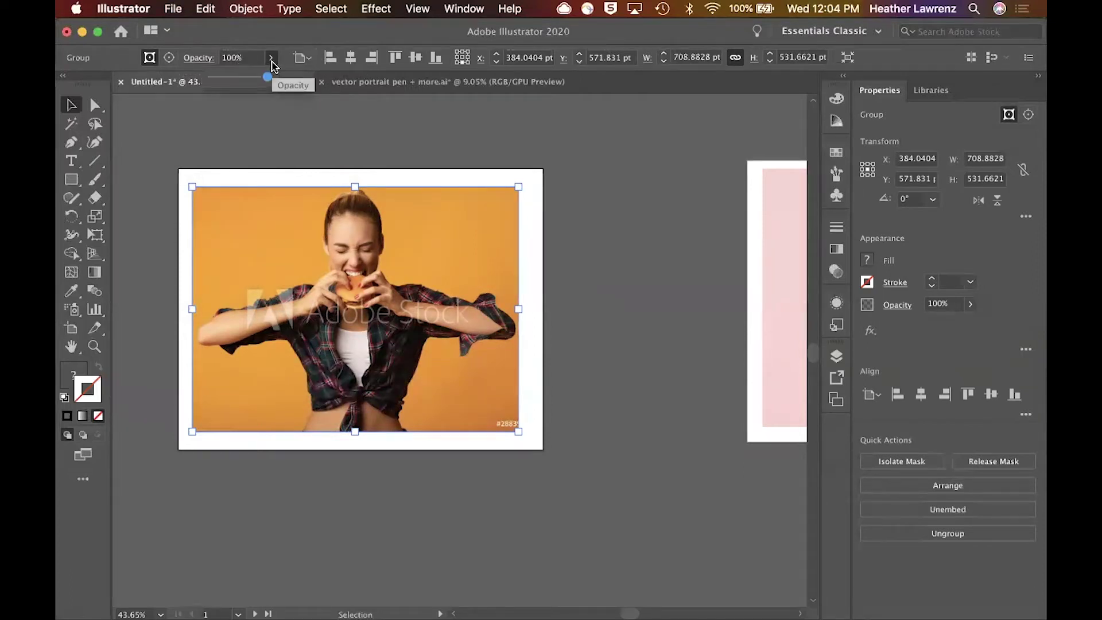
drag(268, 77, 246, 81)
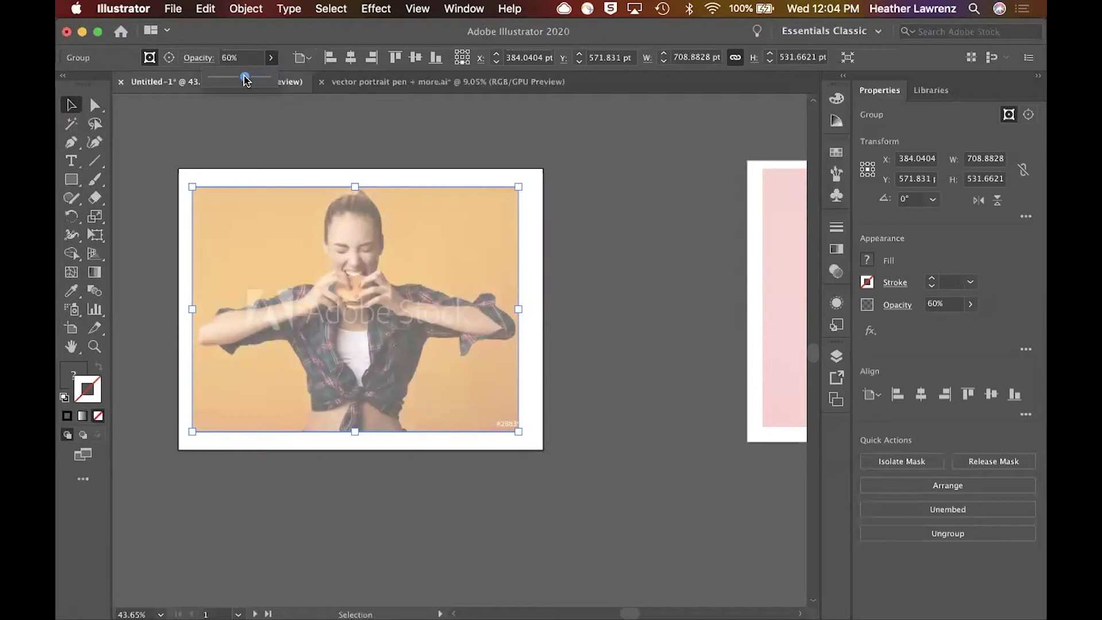
click(277, 141)
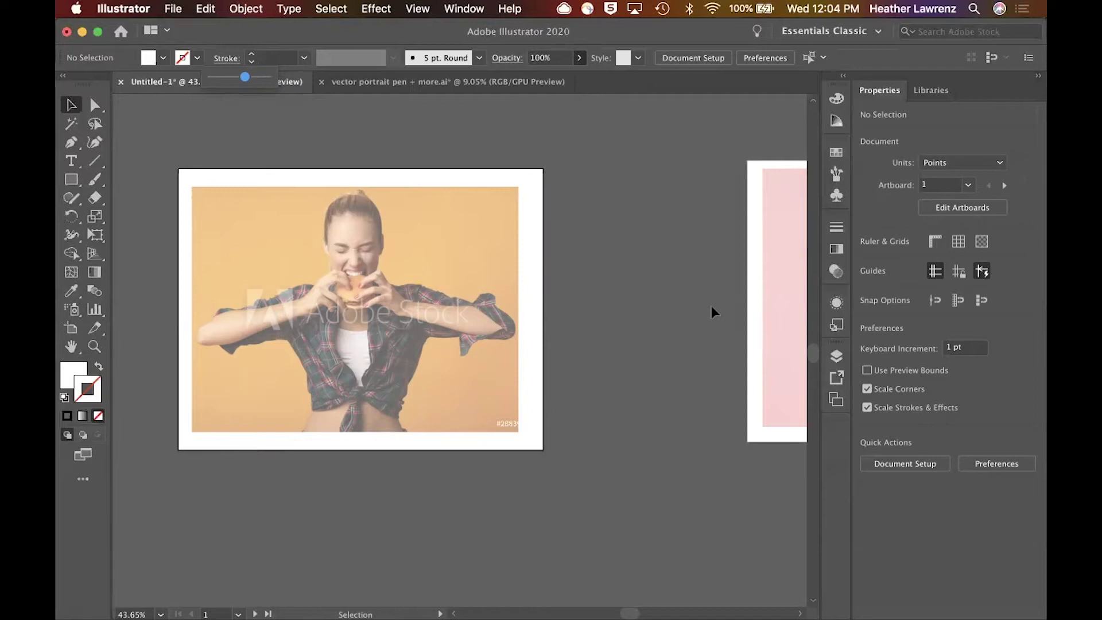
Add a new layer above Layer 1 and name it "Tracing / Pen food"
click(838, 354)
click(683, 374)
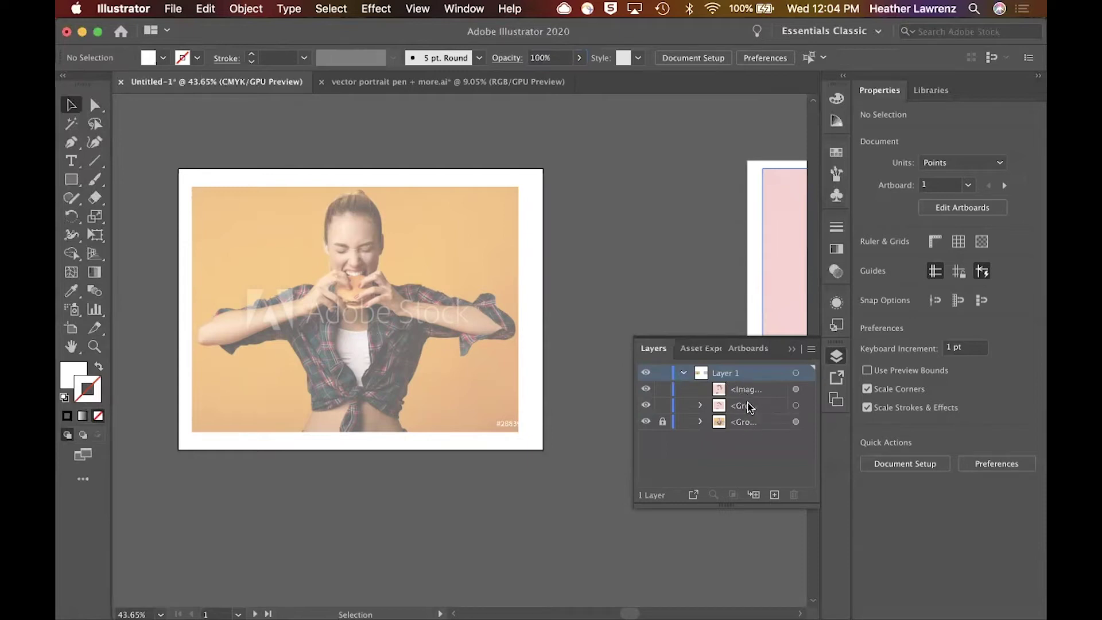
click(684, 373)
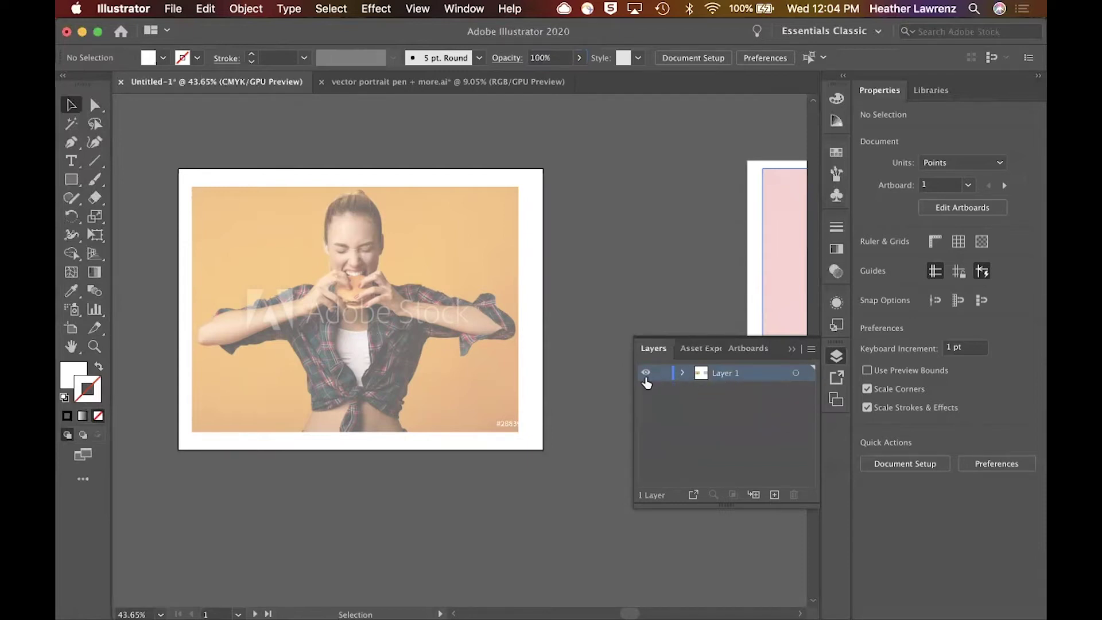
click(774, 495)
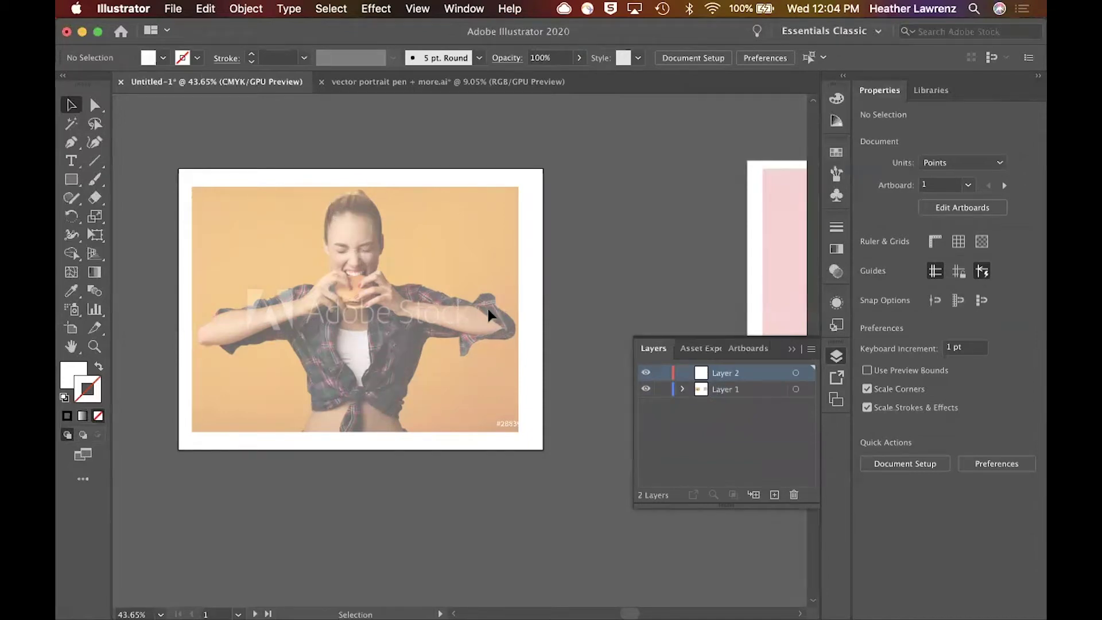
double_click(723, 374)
text(Tracing)
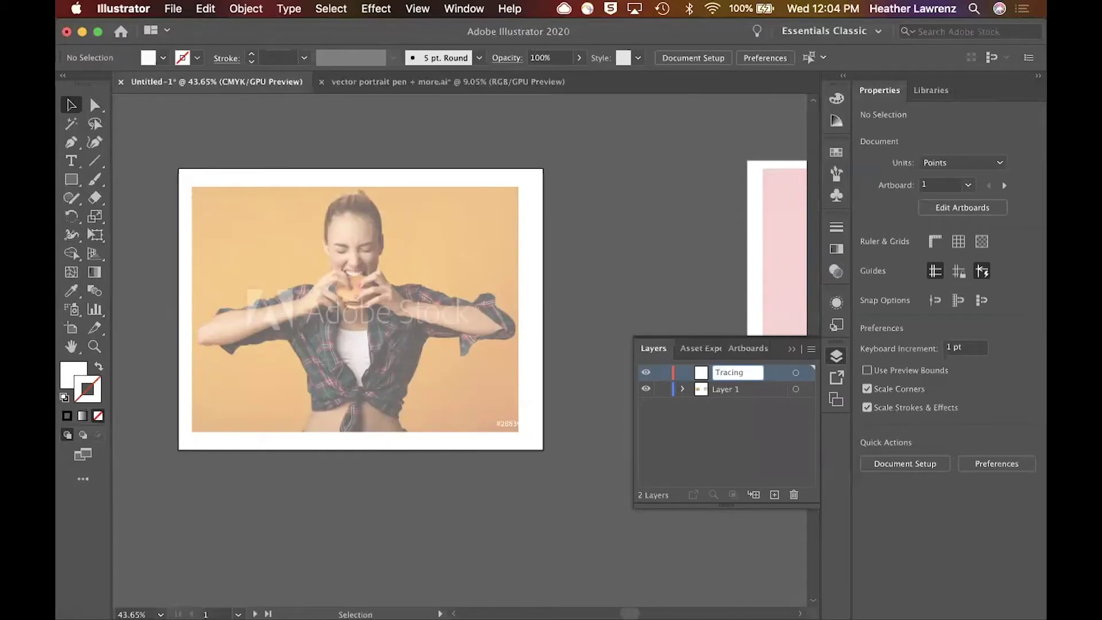
text( / Pen food)
click(709, 439)
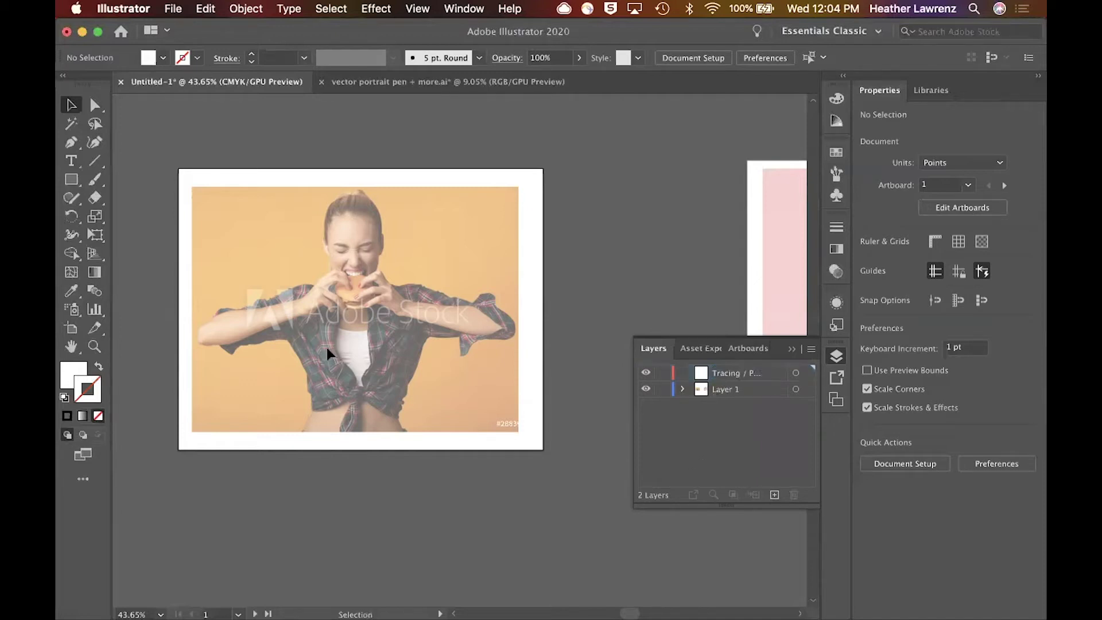
Check whether Smart Guides and the snap options are turned on for the document
scroll(326, 347, up, 3)
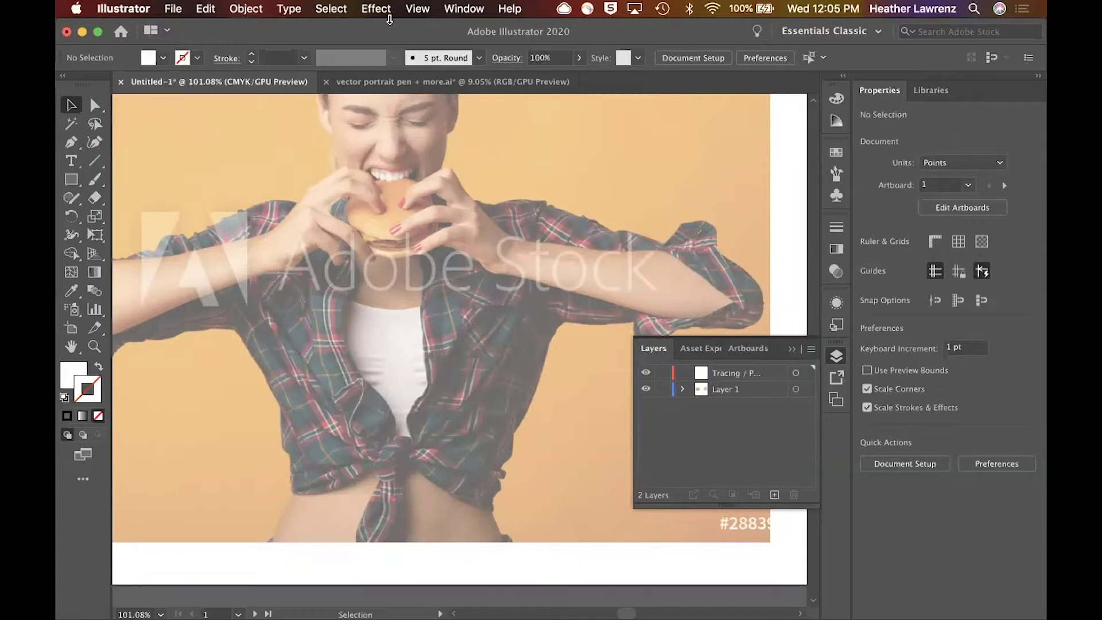
click(413, 9)
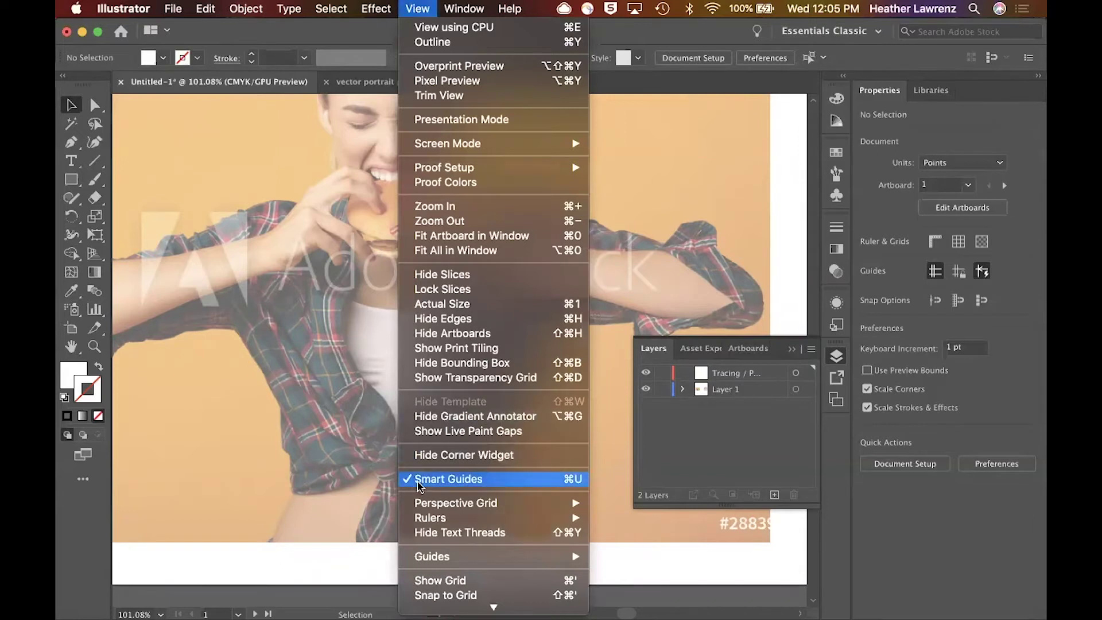
scroll(419, 486, down, 3)
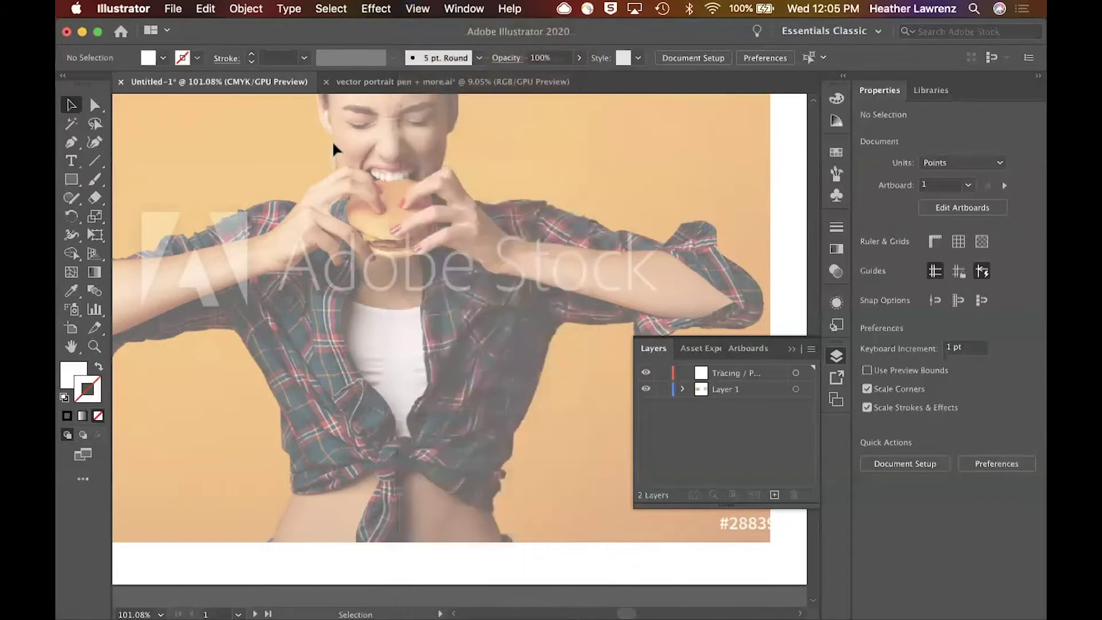
In the Selection & Anchor Display preferences, try the second anchor handle style, then restore the first one
scroll(333, 145, up, 5)
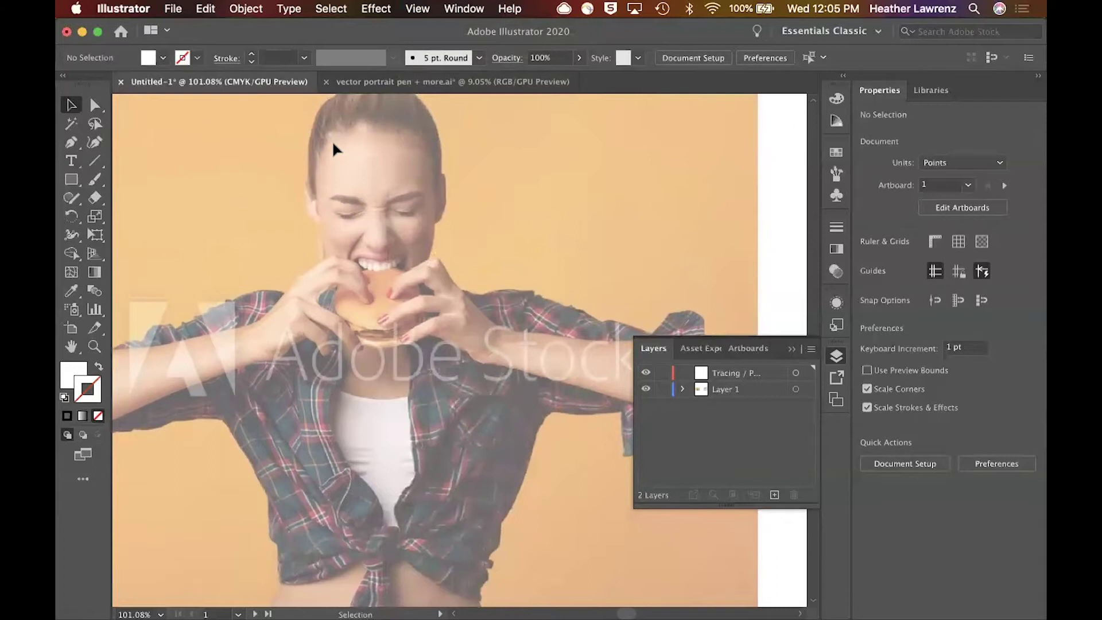
click(122, 6)
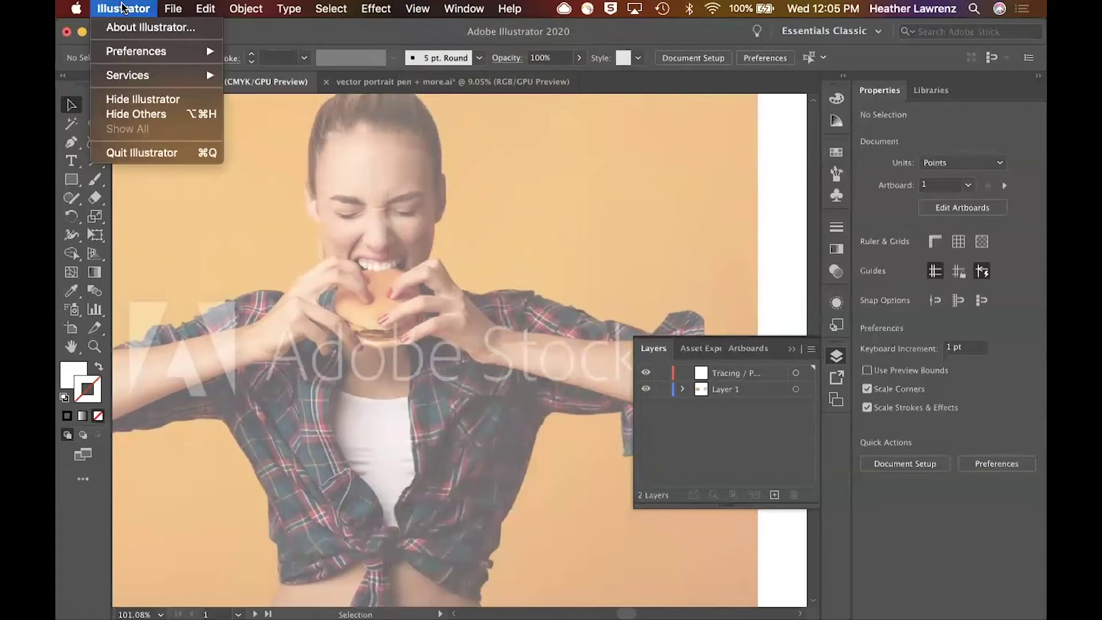
mouse_move(116, 59)
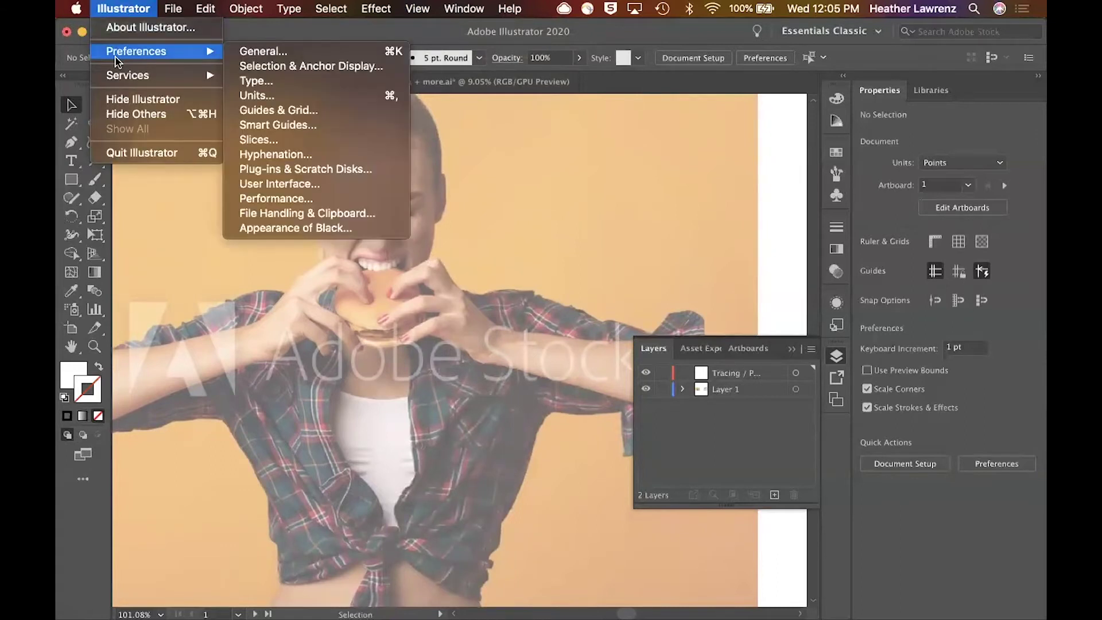
click(279, 66)
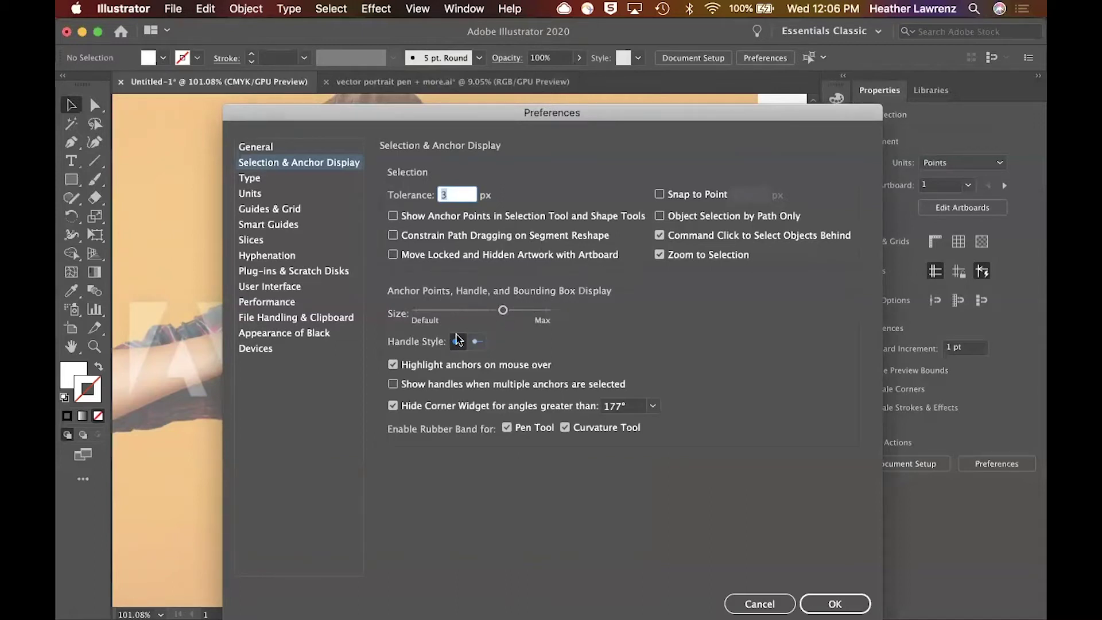
click(477, 342)
click(458, 342)
click(819, 600)
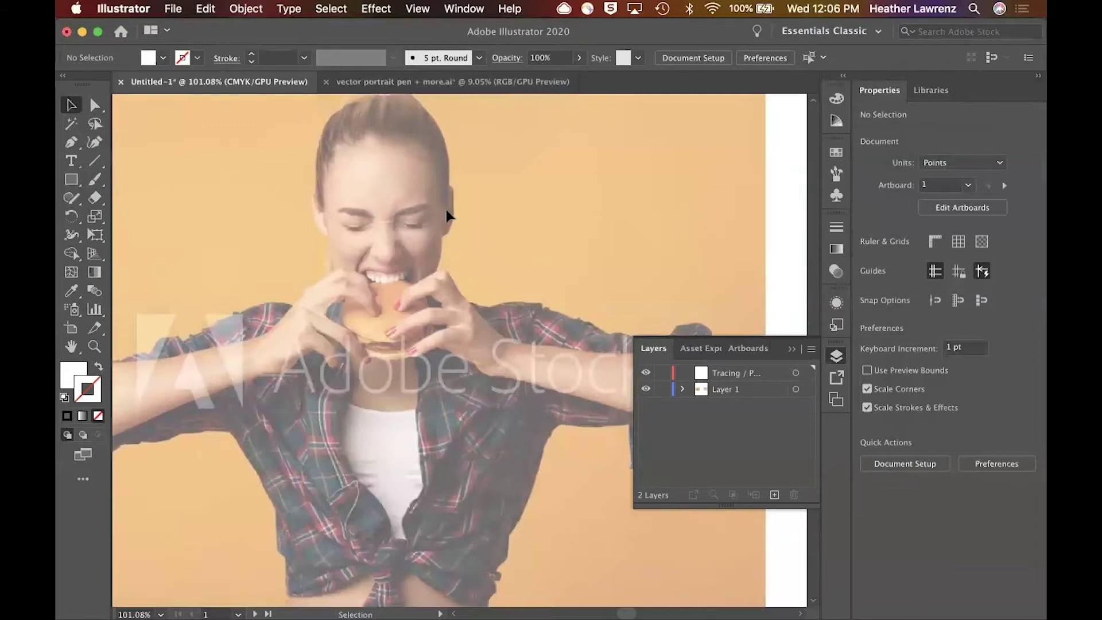
Draw a vertical guide line about 182 pt long with the Line Segment tool down the centre of the woman's face
scroll(447, 215, up, 3)
scroll(447, 214, up, 3)
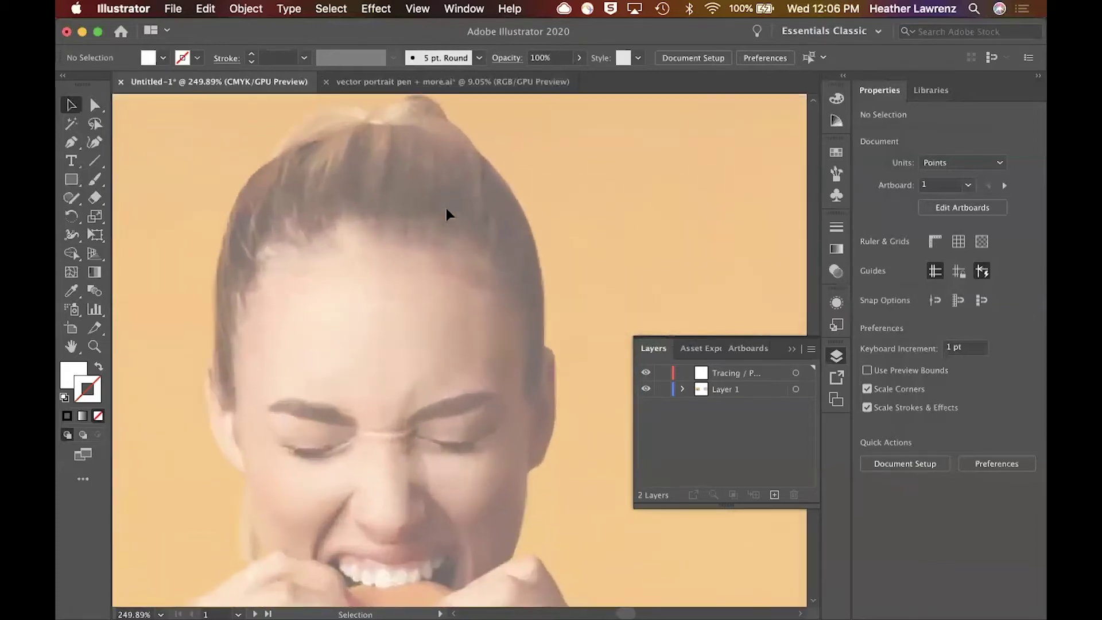
key(p)
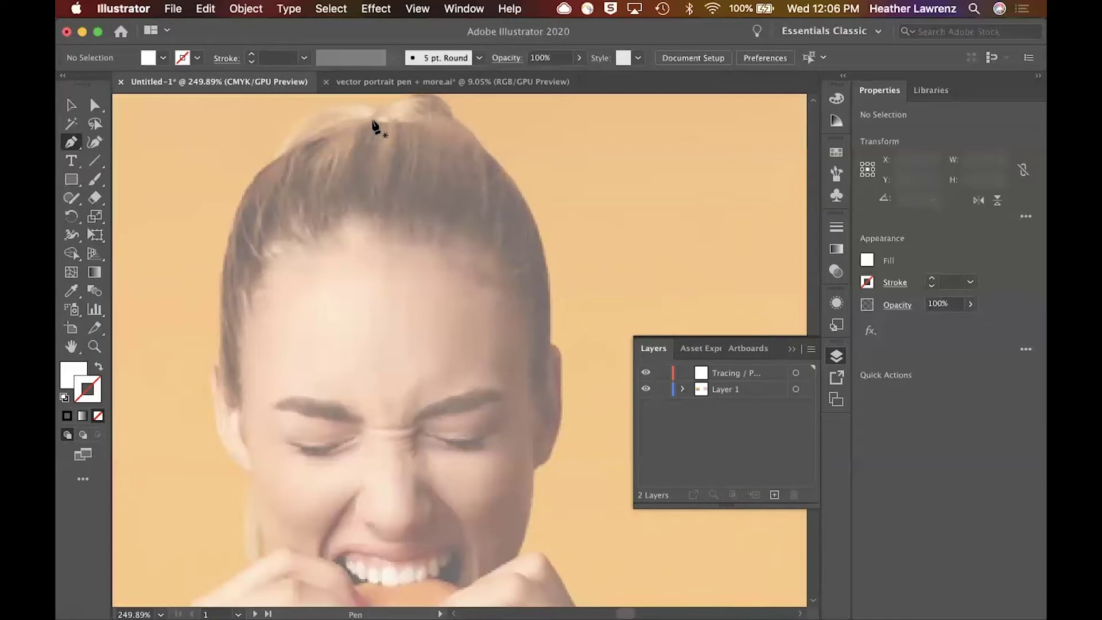
click(71, 107)
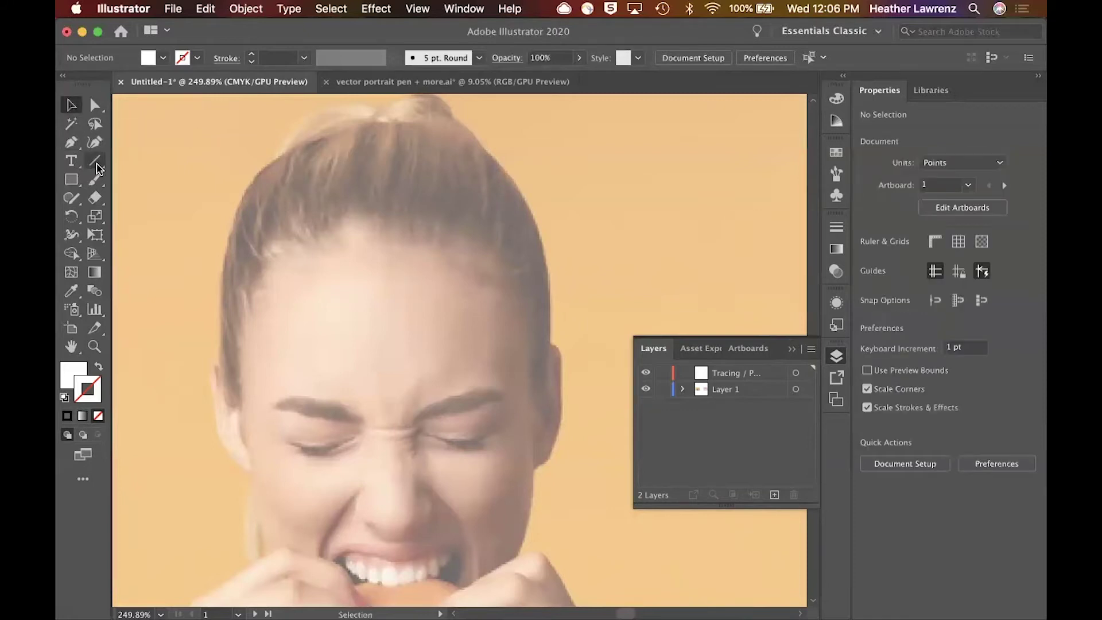
click(96, 164)
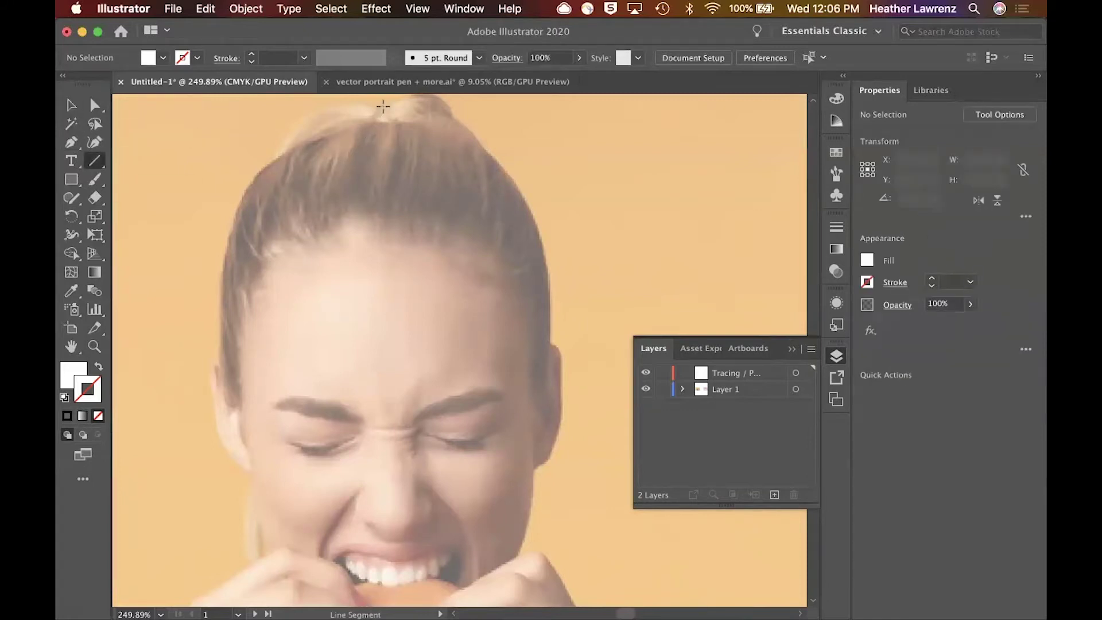
drag(383, 102, 392, 582)
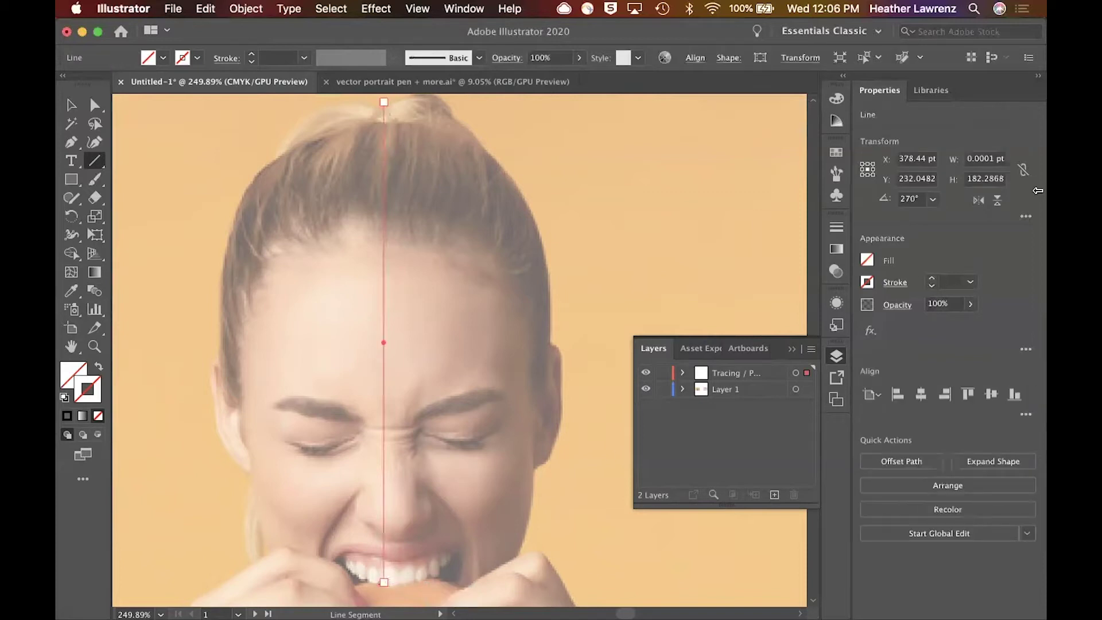
Give the vertical guide line a white stroke with a weight of 2 pt
click(867, 281)
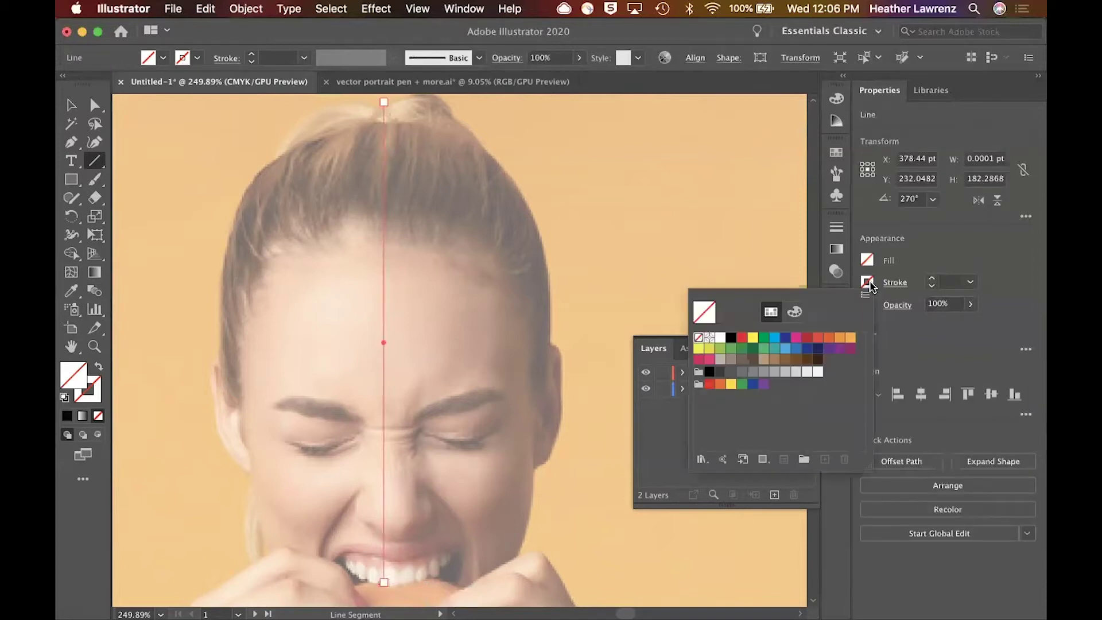
click(721, 338)
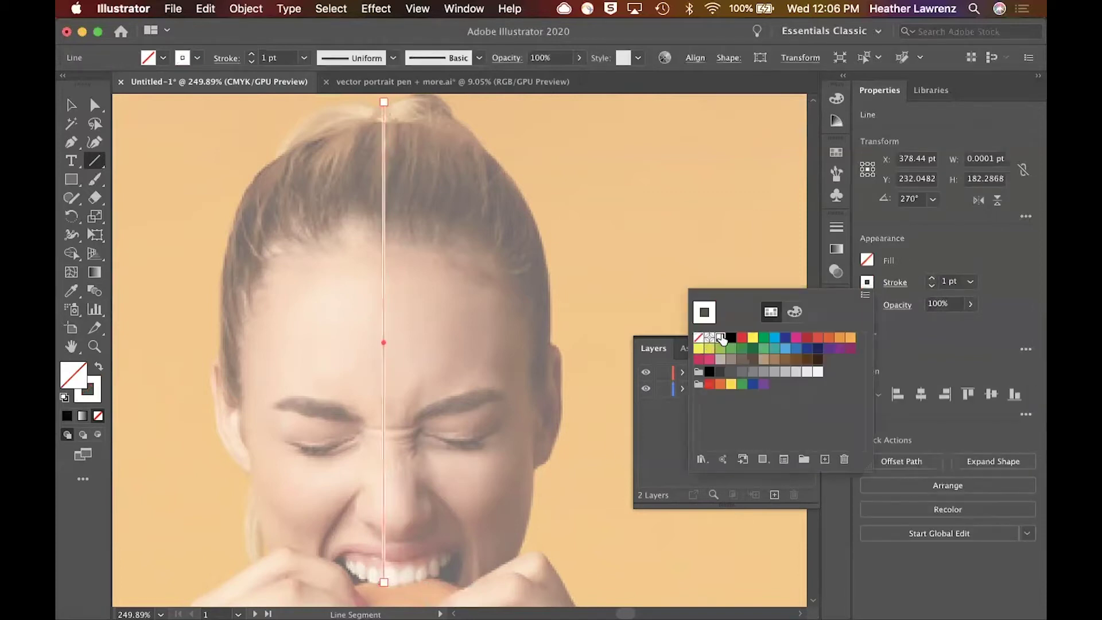
click(931, 282)
click(931, 279)
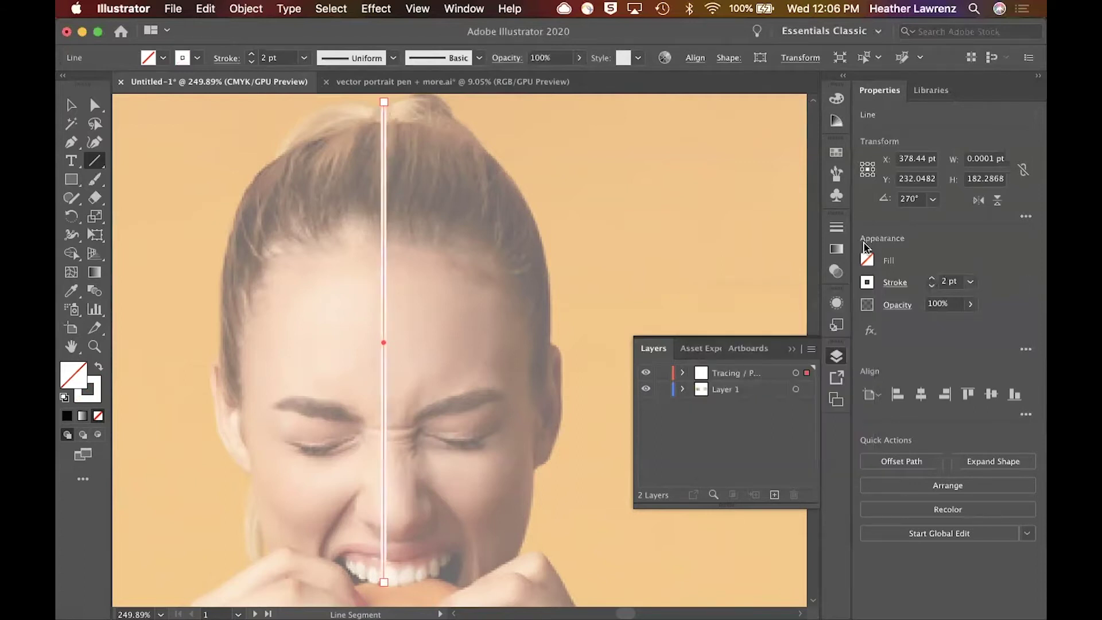
Move the guide line onto the centre of the woman's face, fine-tune its horizontal position in small nudges, and deselect it
key(v)
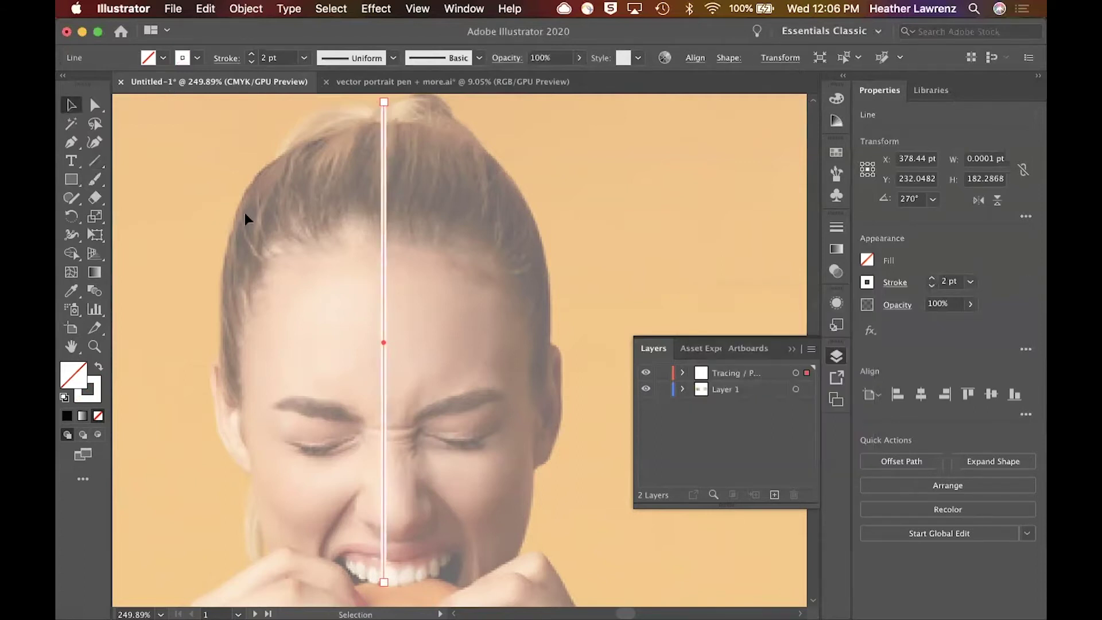
drag(383, 210, 398, 222)
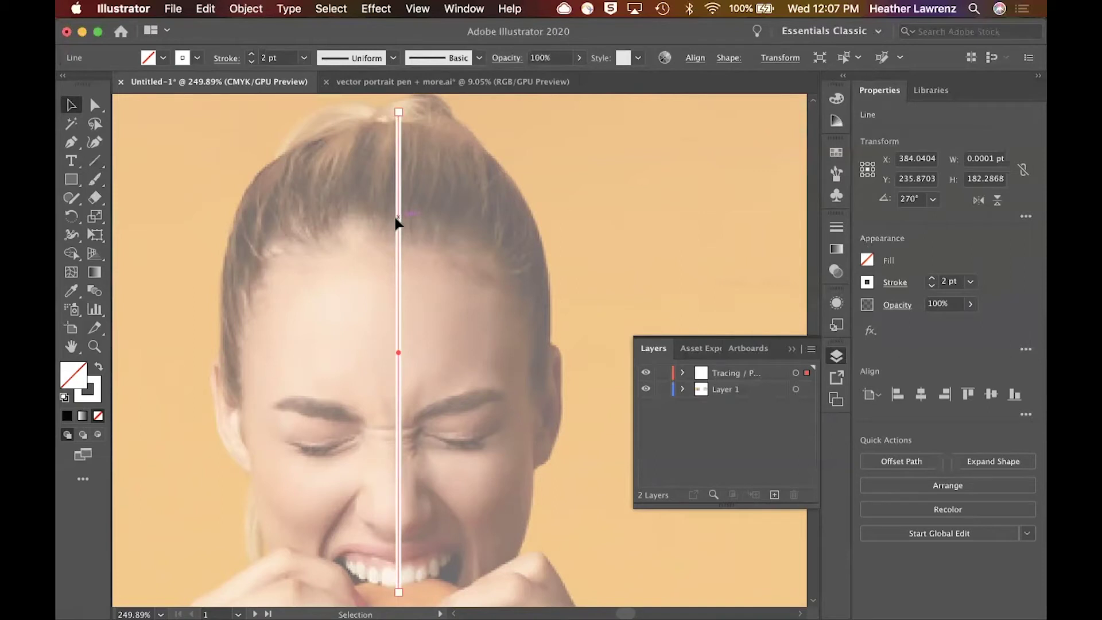
drag(397, 223, 394, 221)
key(Left)
key(Left)
key(Left)
key(Left)
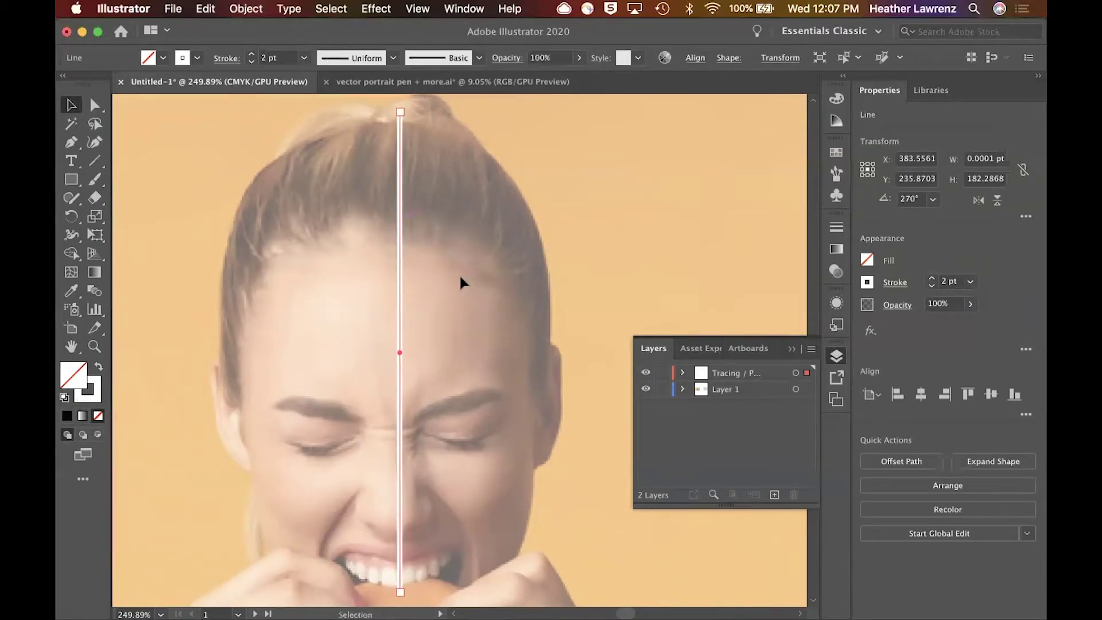
key(Left)
key(Left)
key(Left)
key(Left)
key(Right)
key(Right)
key(Right)
key(Right)
key(Left)
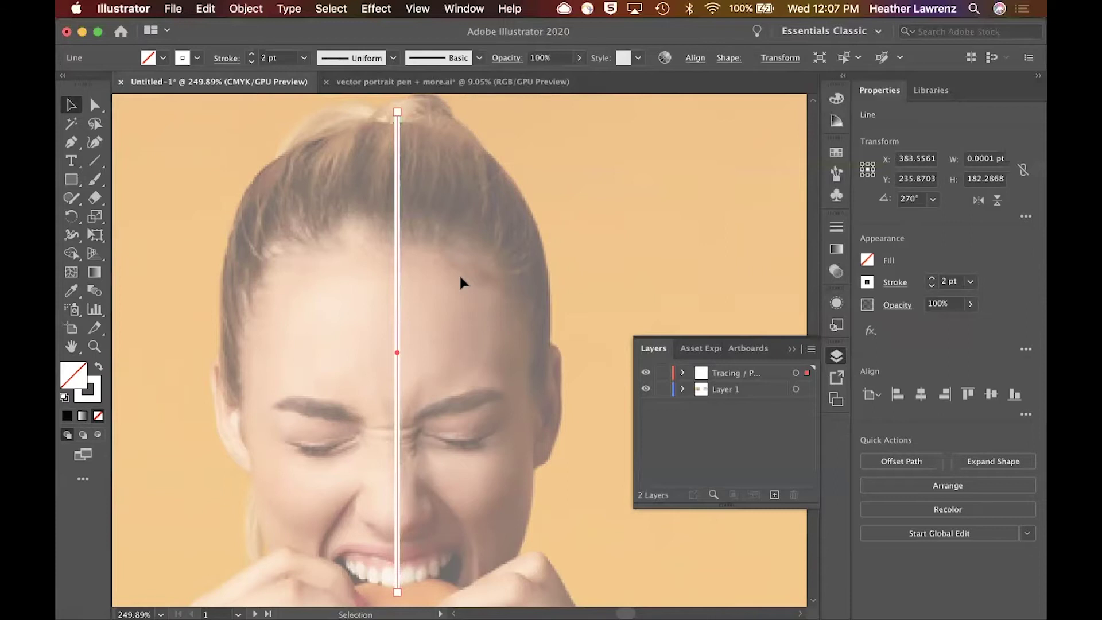
scroll(460, 278, up, 2)
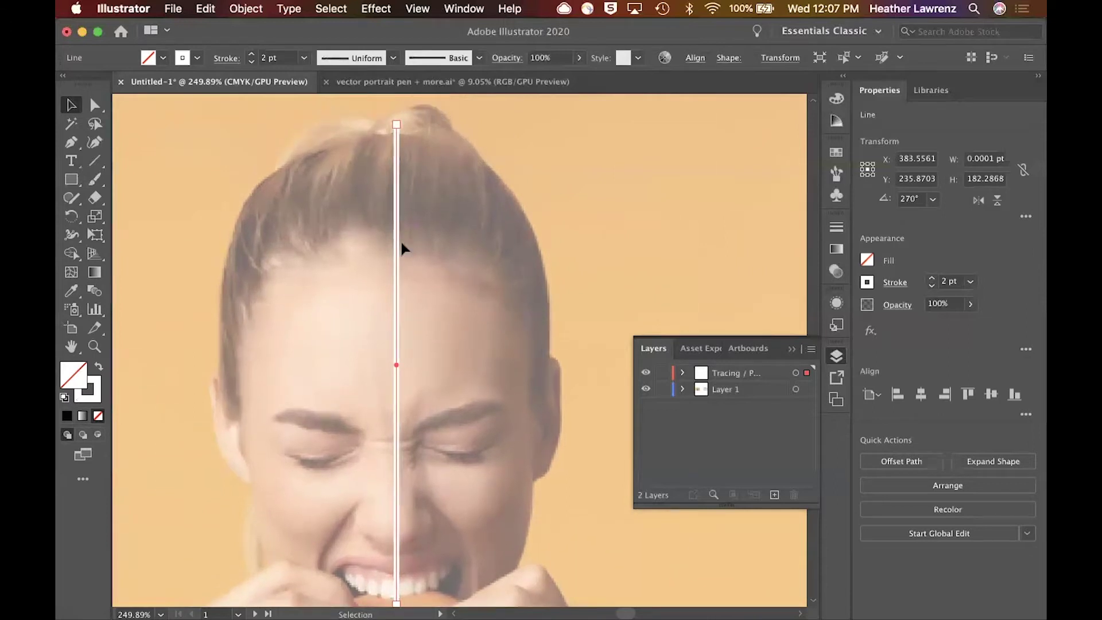
click(448, 282)
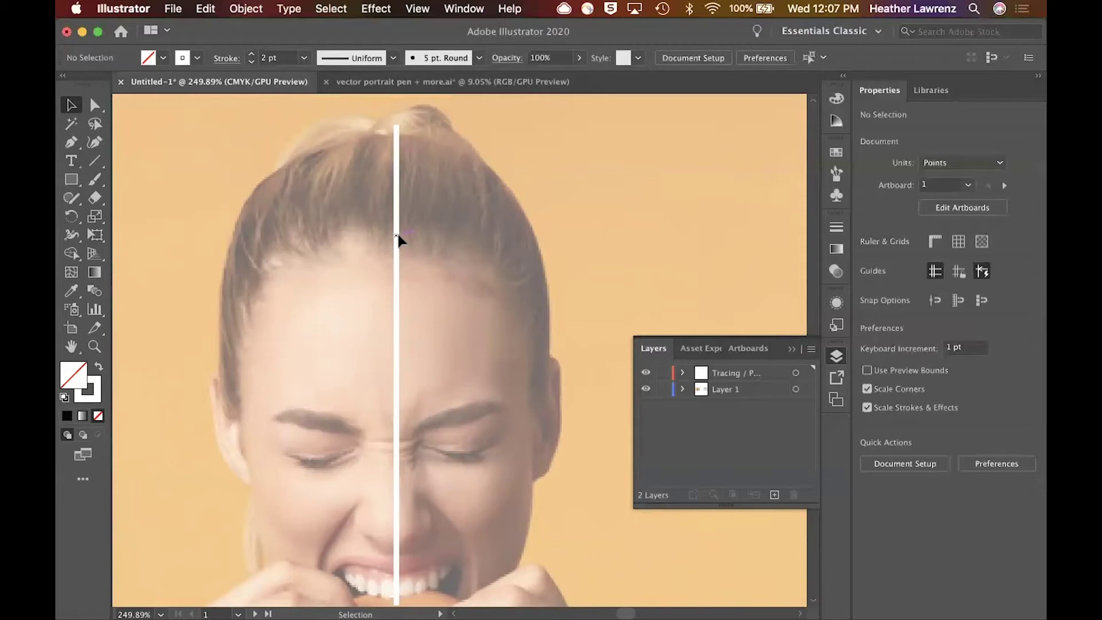
Trace the outer edge of the hair's left half with the Pen tool, starting beside the top of the guide line and curving down towards the ear
key(p)
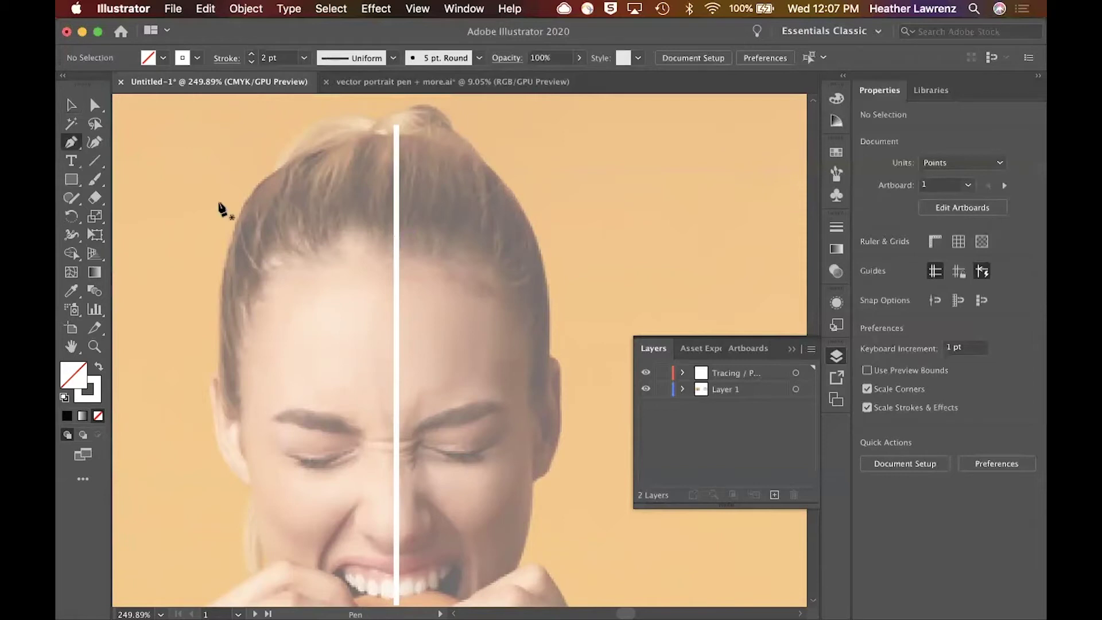
click(391, 137)
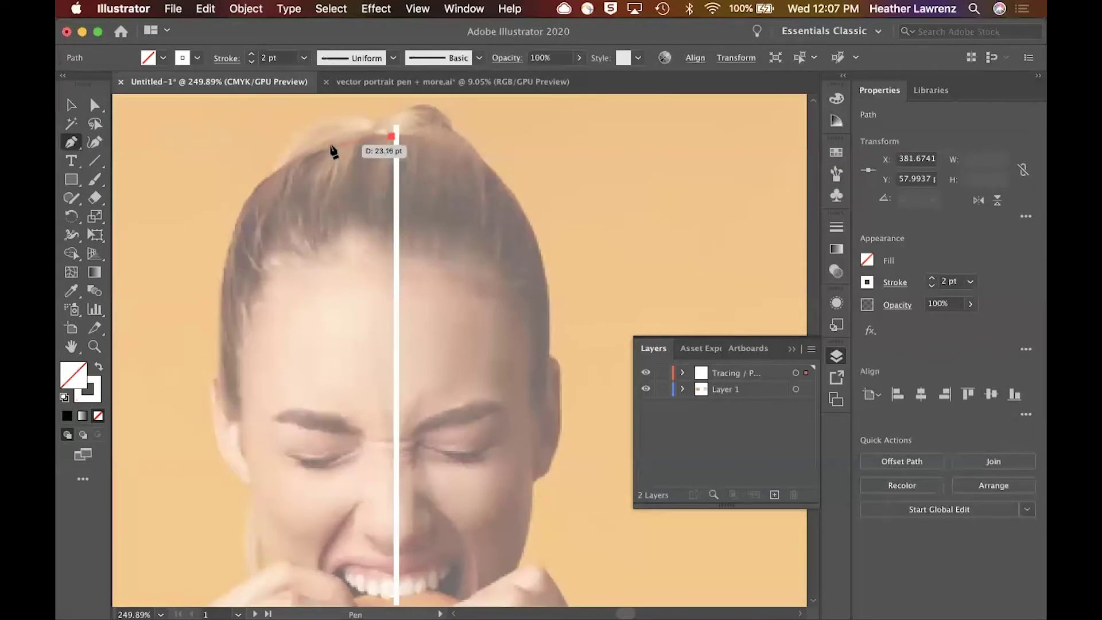
click(350, 136)
drag(333, 144, 251, 195)
drag(231, 238, 285, 257)
super+click(220, 299)
key(ctrl+z)
key(ctrl+z)
Continue the path along the forehead hairline to the guide line and close the left hair shape at its starting point
click(284, 253)
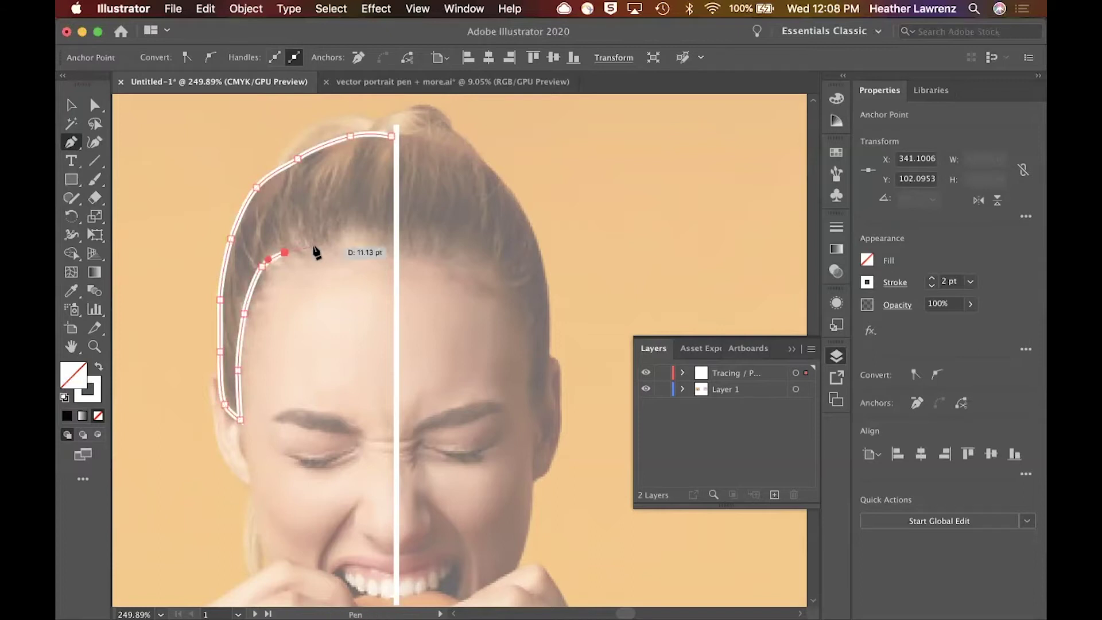
key(ctrl+z)
drag(290, 253, 389, 252)
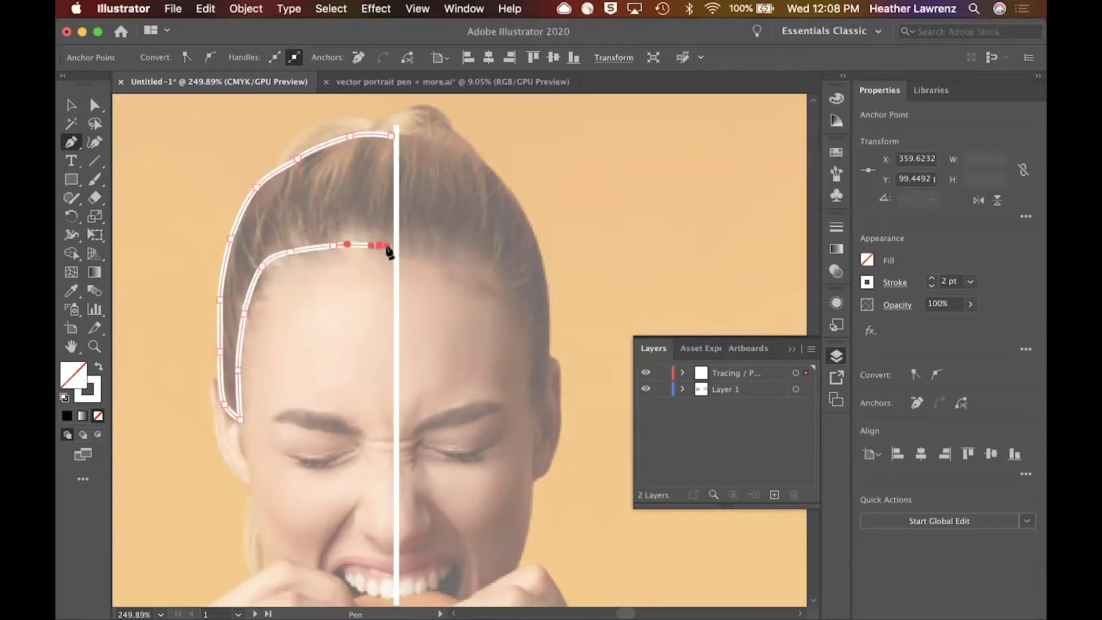
click(391, 247)
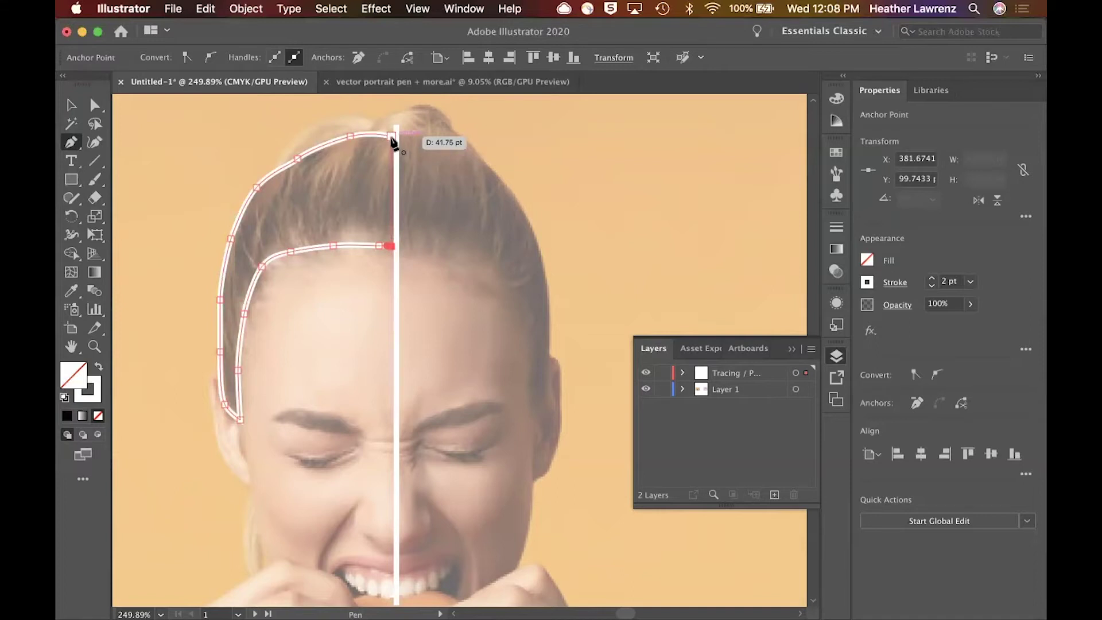
click(391, 136)
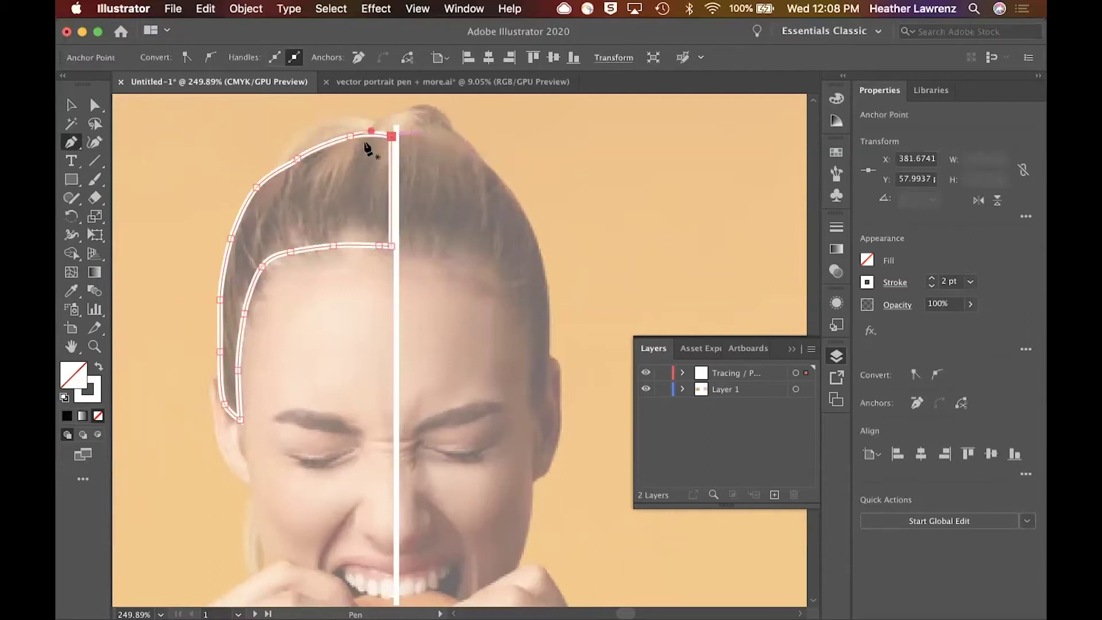
Sample hair tones from the photo with the Eyedropper and fill the hair shape with a medium brown
click(71, 291)
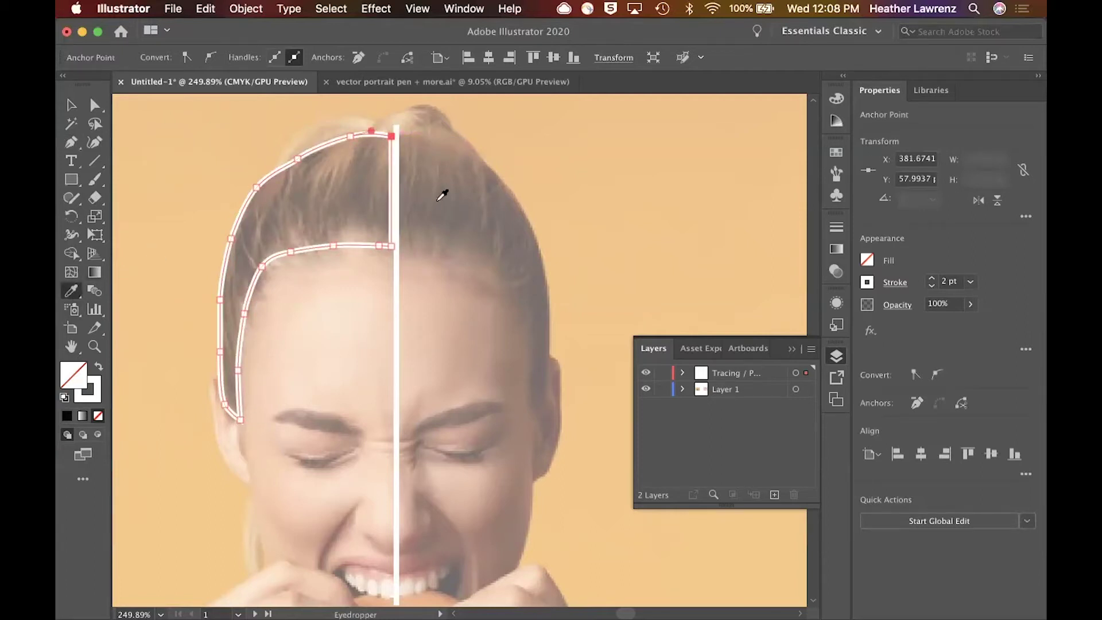
click(438, 201)
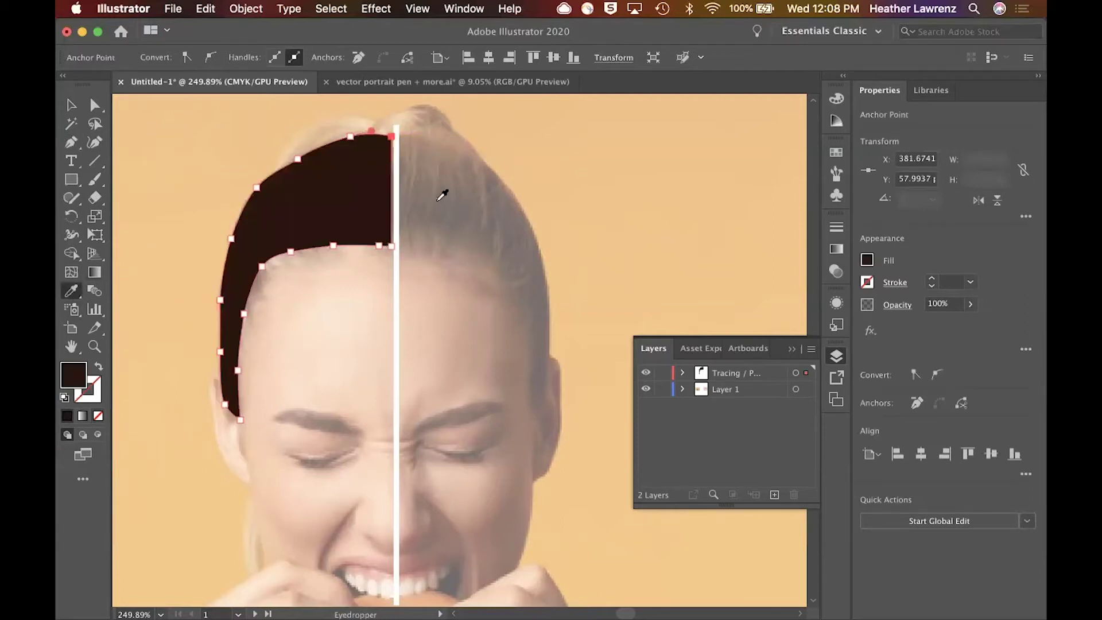
click(430, 132)
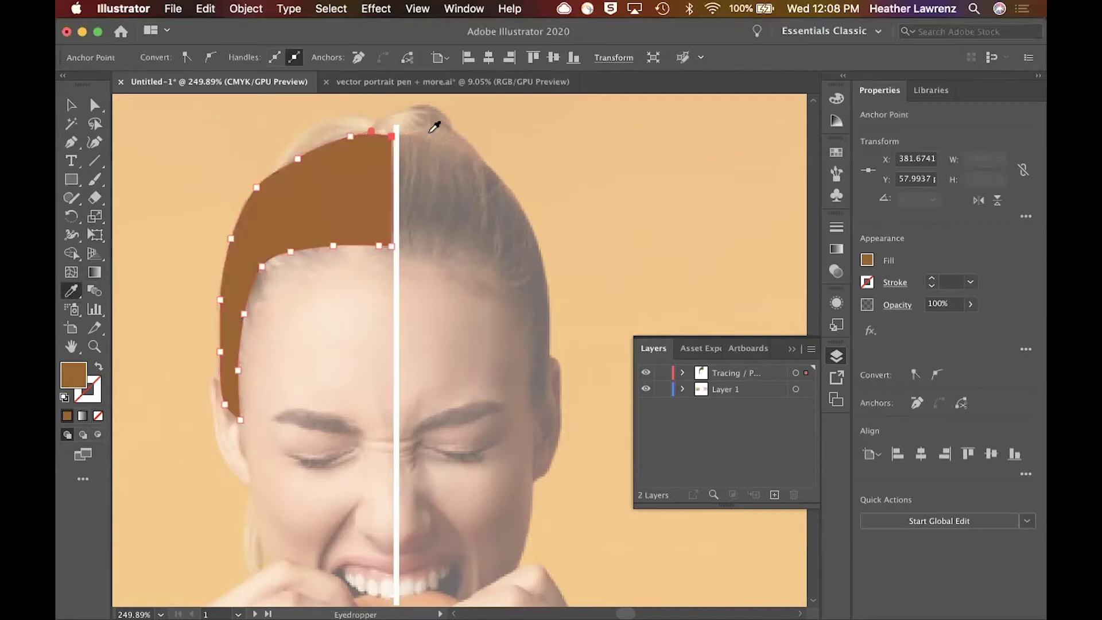
click(426, 193)
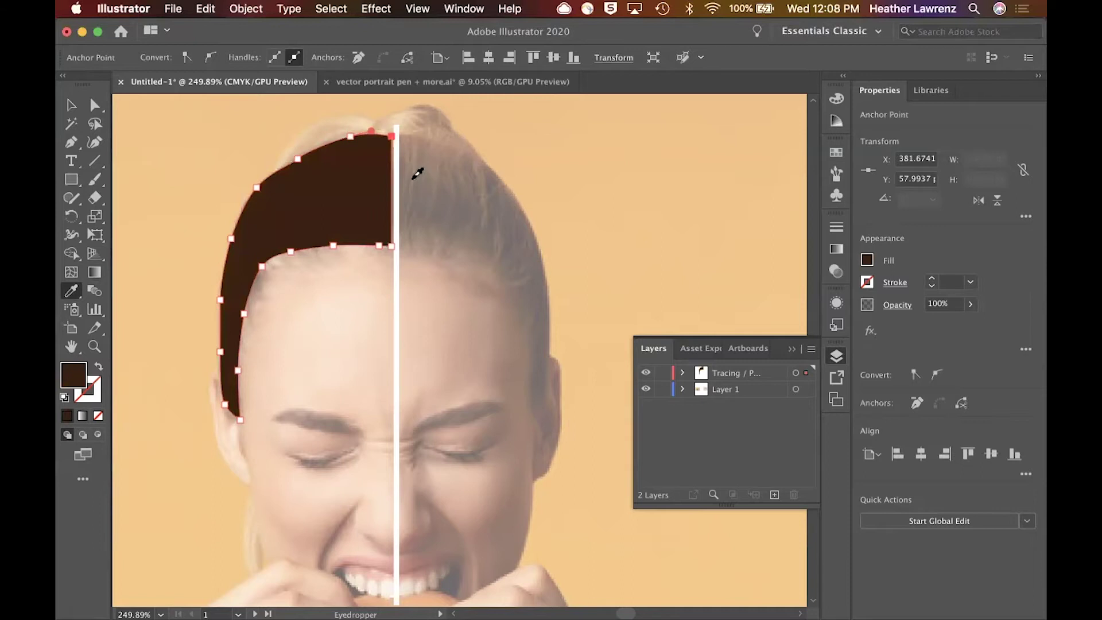
click(413, 178)
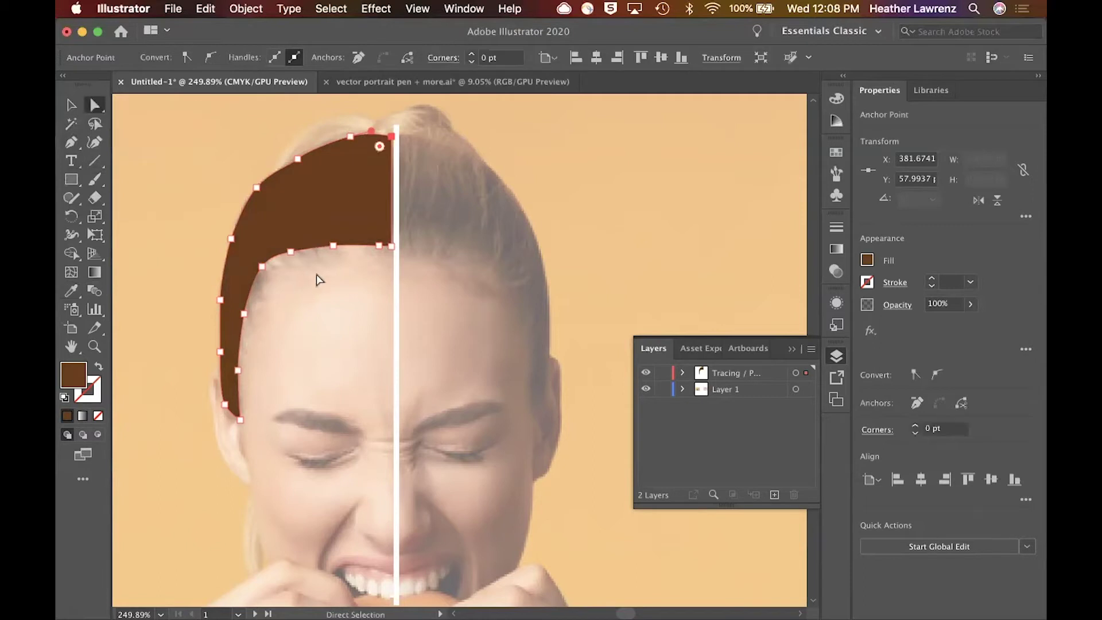
Shift the middle anchor point of the forehead hairline slightly upward and try adding an anchor point on the hair's upper outer edge
click(333, 246)
drag(331, 248, 335, 245)
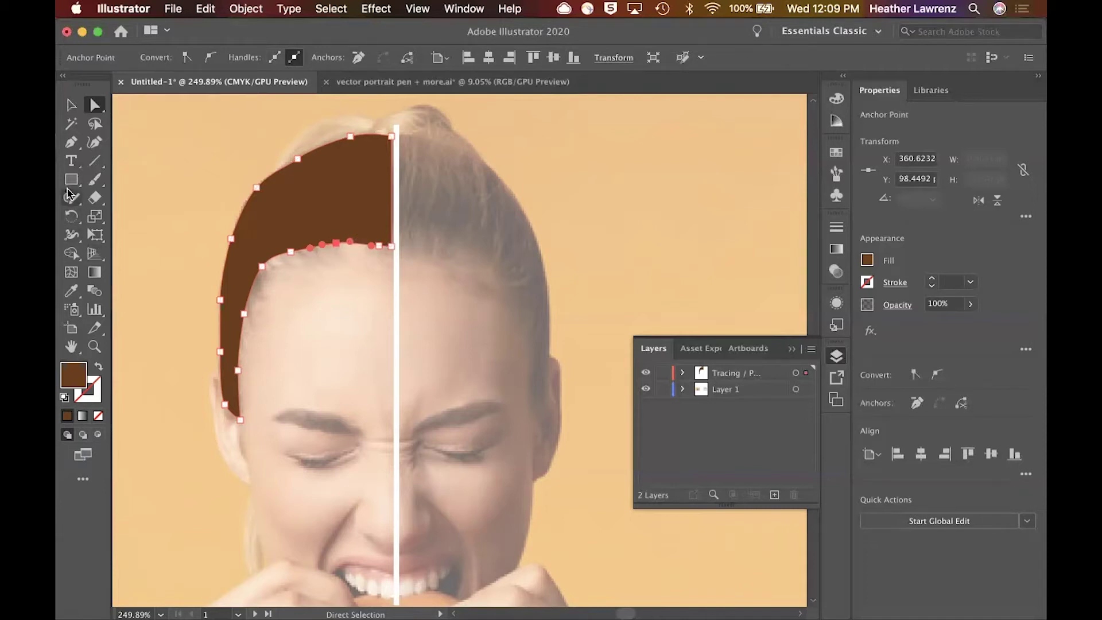
click(72, 143)
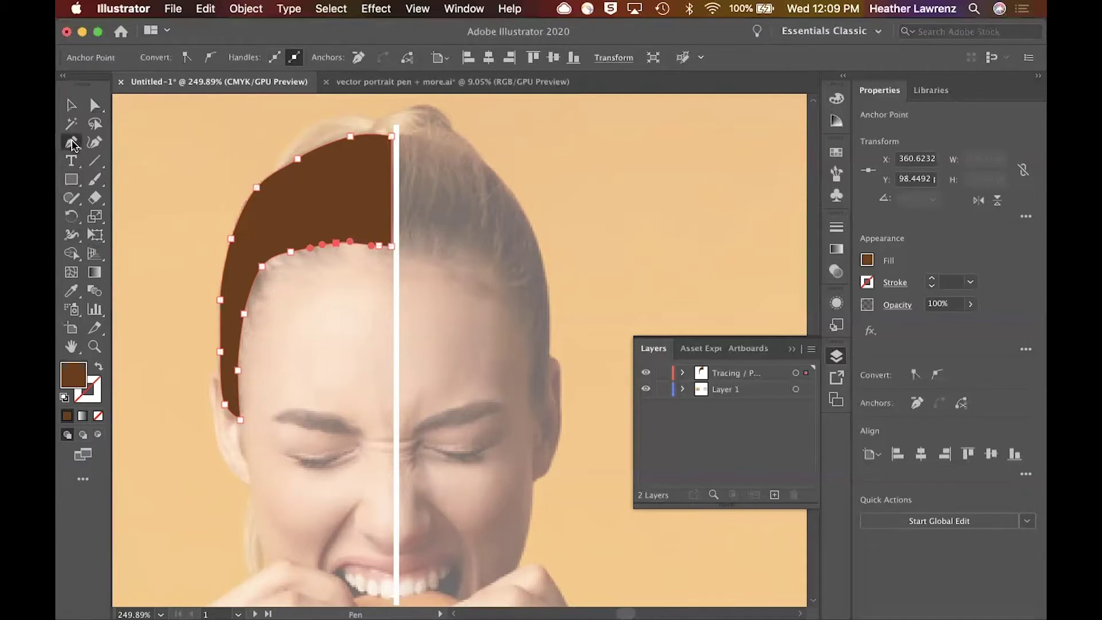
click(275, 174)
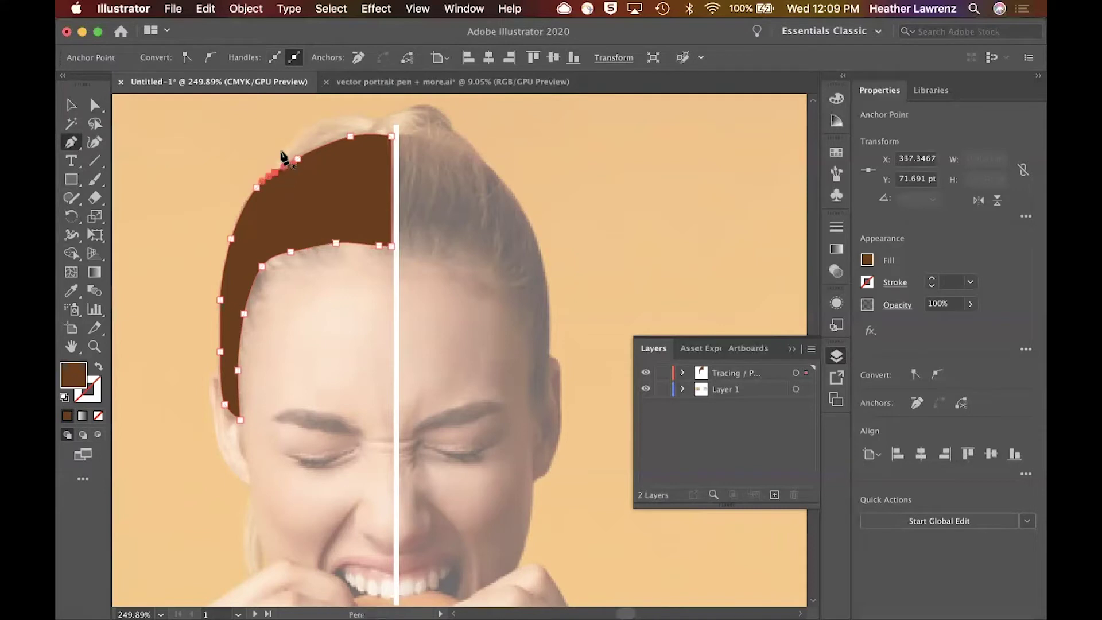
Draw a closed Pen shape over the lighter hair above the brown shape, ending at the guide line
super+click(344, 150)
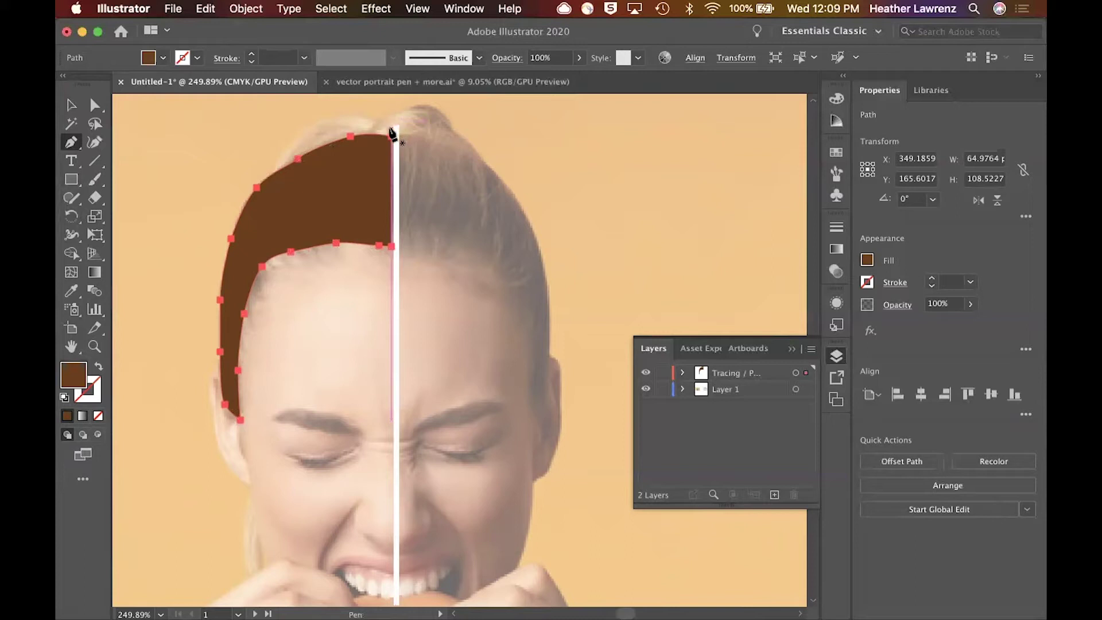
super+click(393, 121)
click(390, 121)
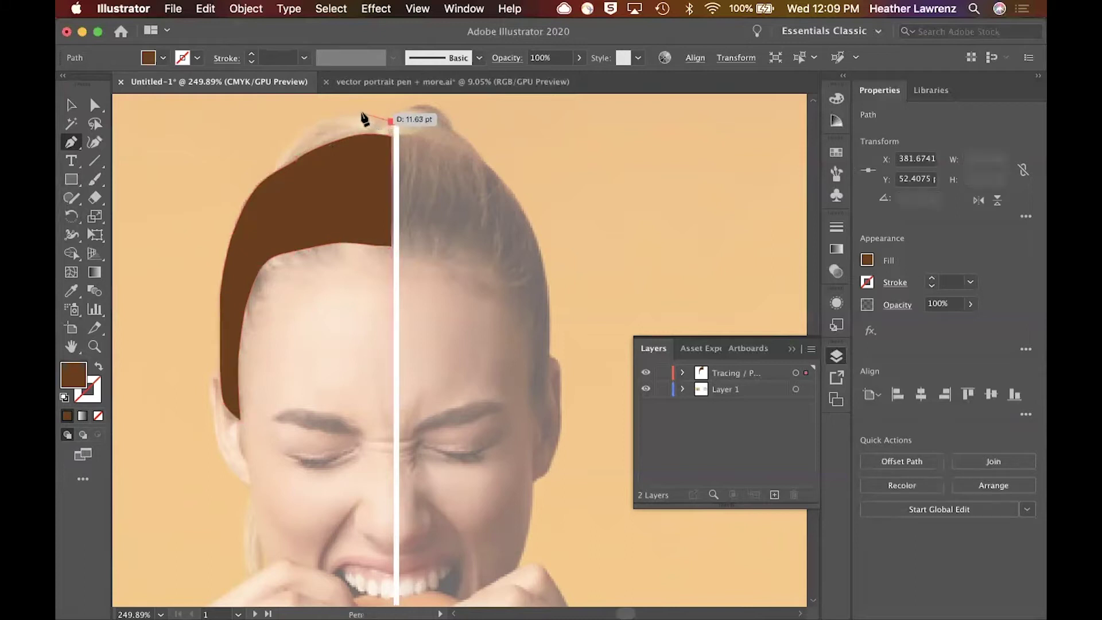
drag(352, 114, 392, 126)
click(273, 171)
click(391, 121)
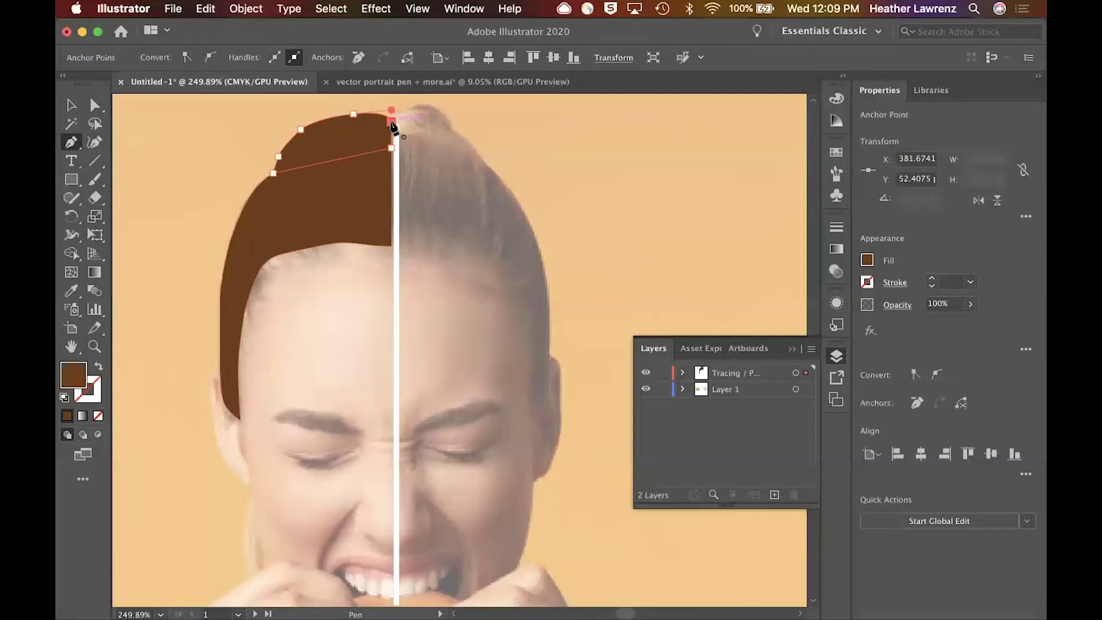
Fill the upper hair shape with a light blonde sampled from the photo and send it behind the brown hair shape
key(i)
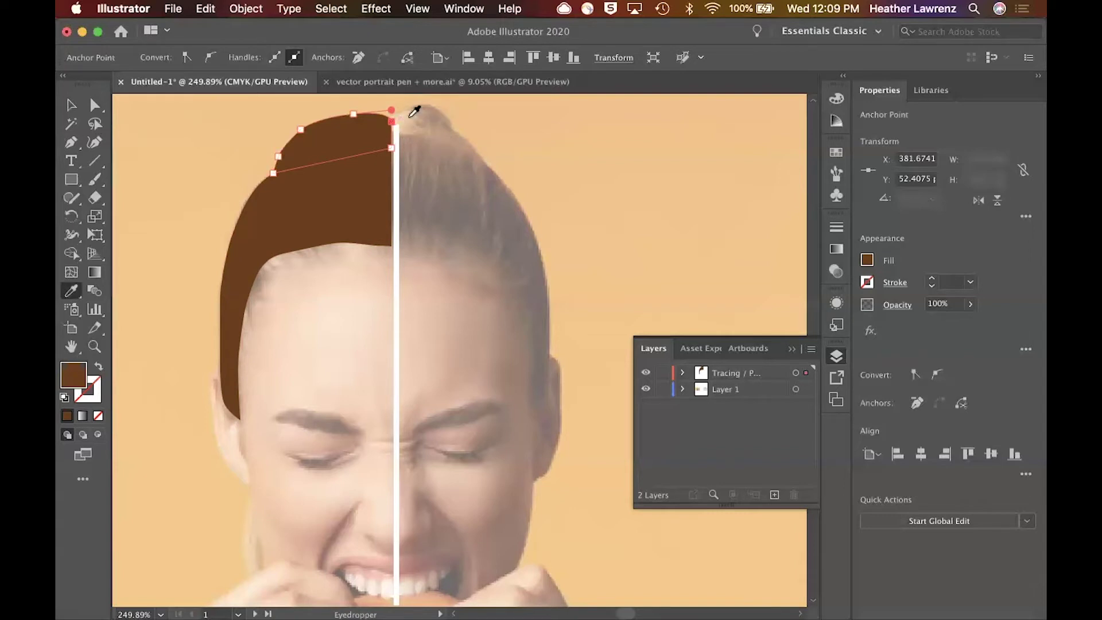
click(411, 115)
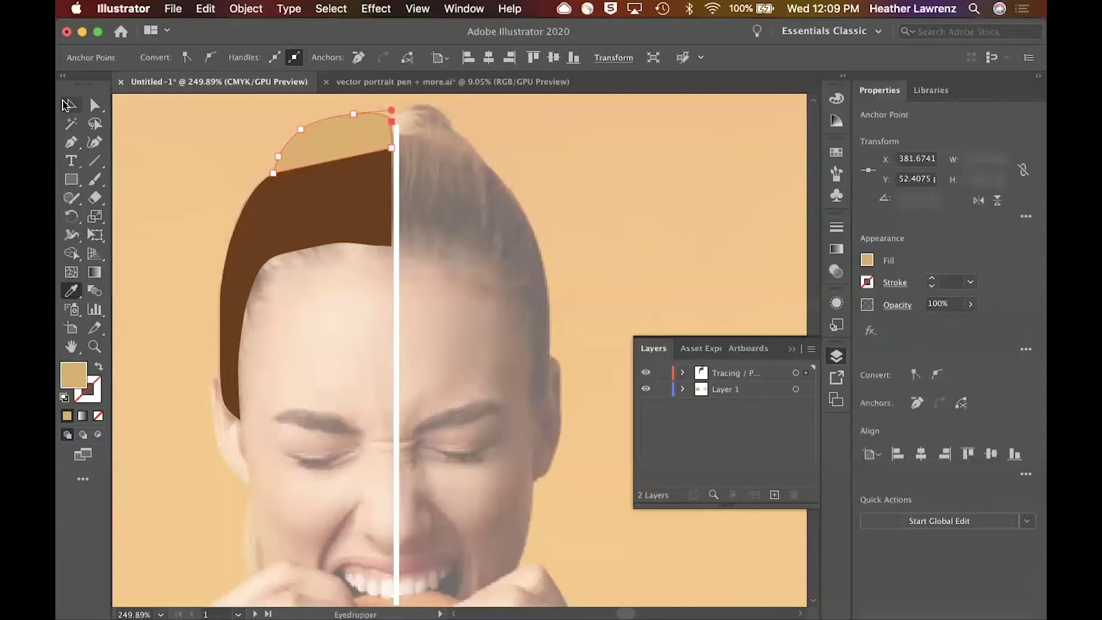
click(68, 105)
key(super+bracketleft)
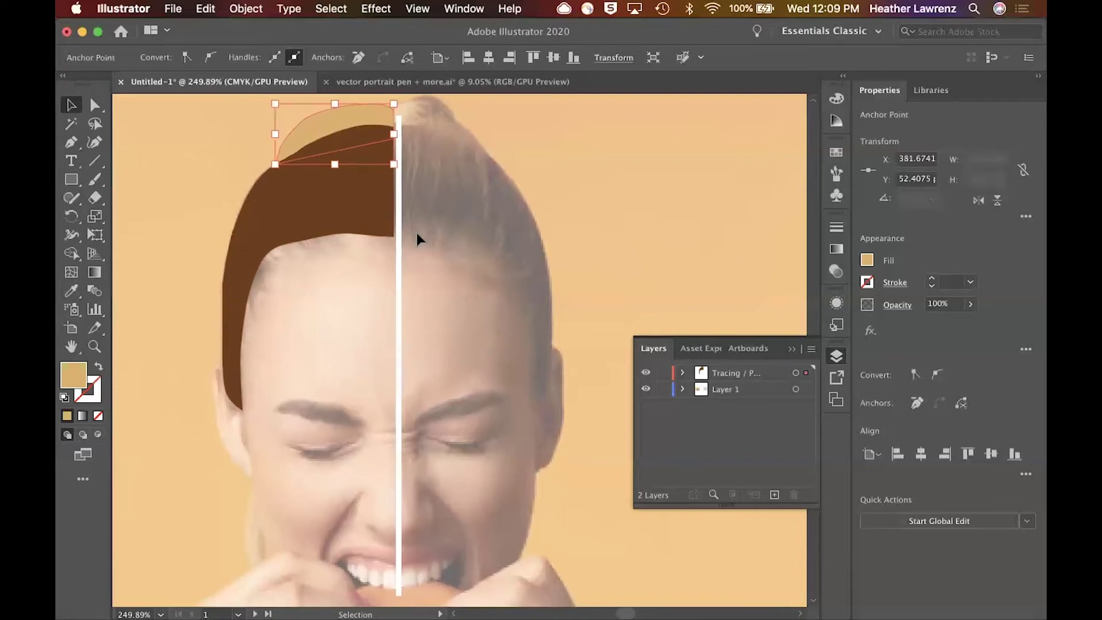
Trace the upper edge of the eyebrow on the left half of the face with the Pen tool, ending at its inner tip
scroll(493, 411, down, 3)
scroll(492, 408, down, 5)
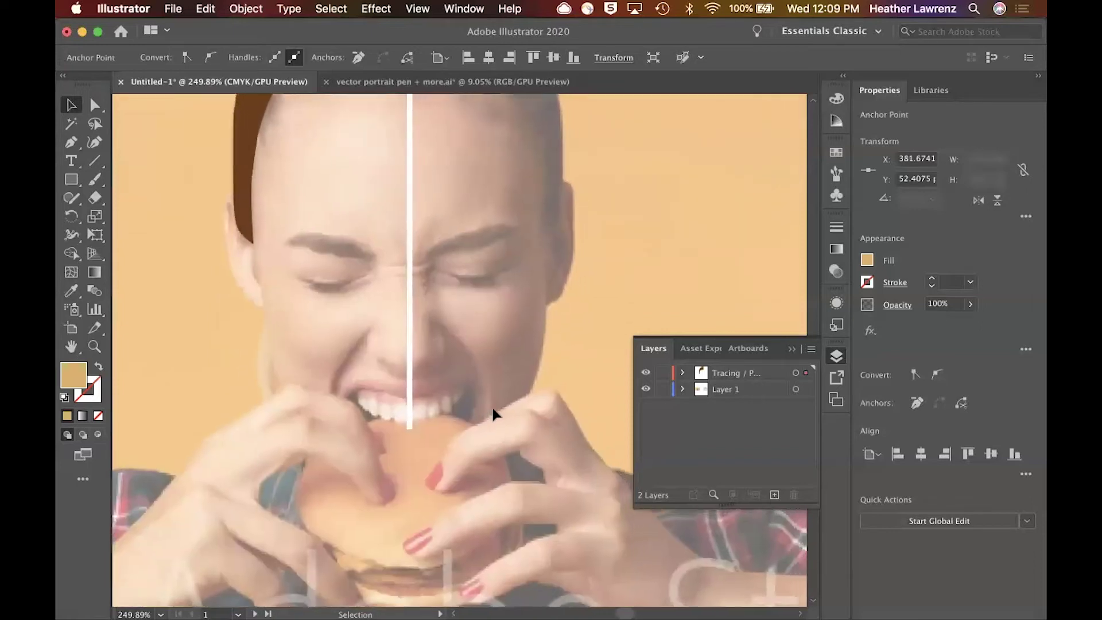
scroll(491, 405, right, 2)
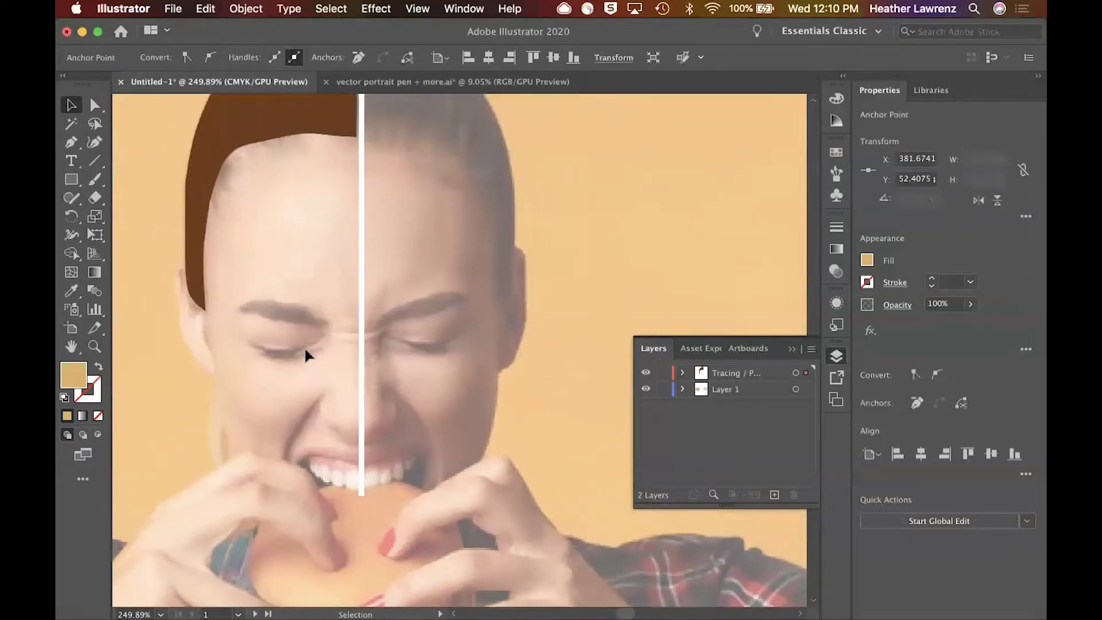
scroll(306, 351, up, 5)
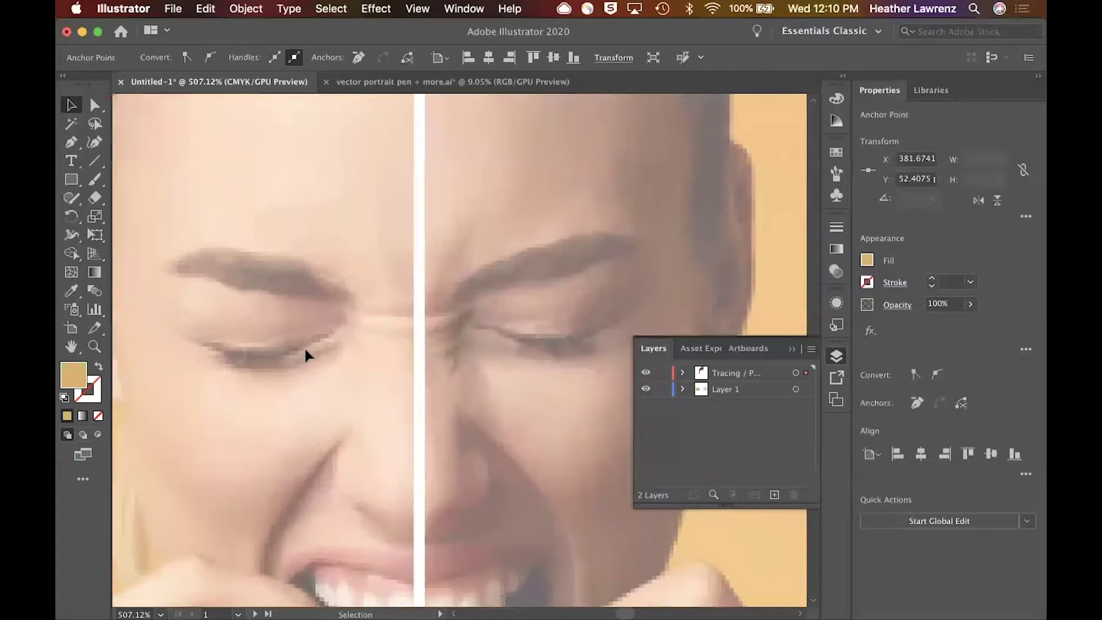
scroll(291, 349, down, 3)
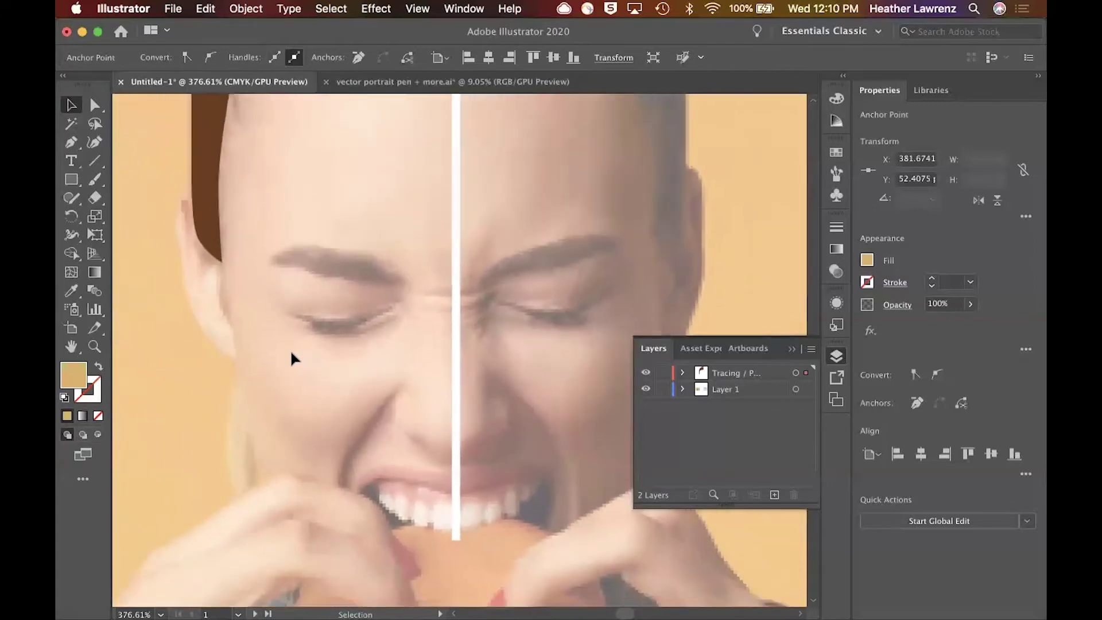
click(71, 142)
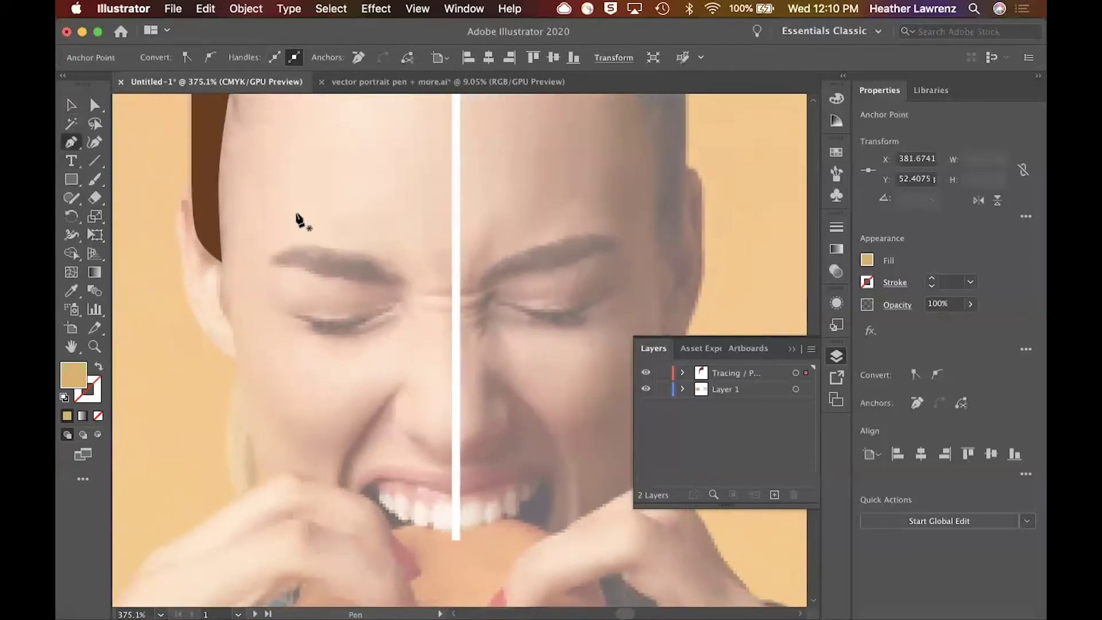
click(267, 259)
drag(292, 245, 360, 253)
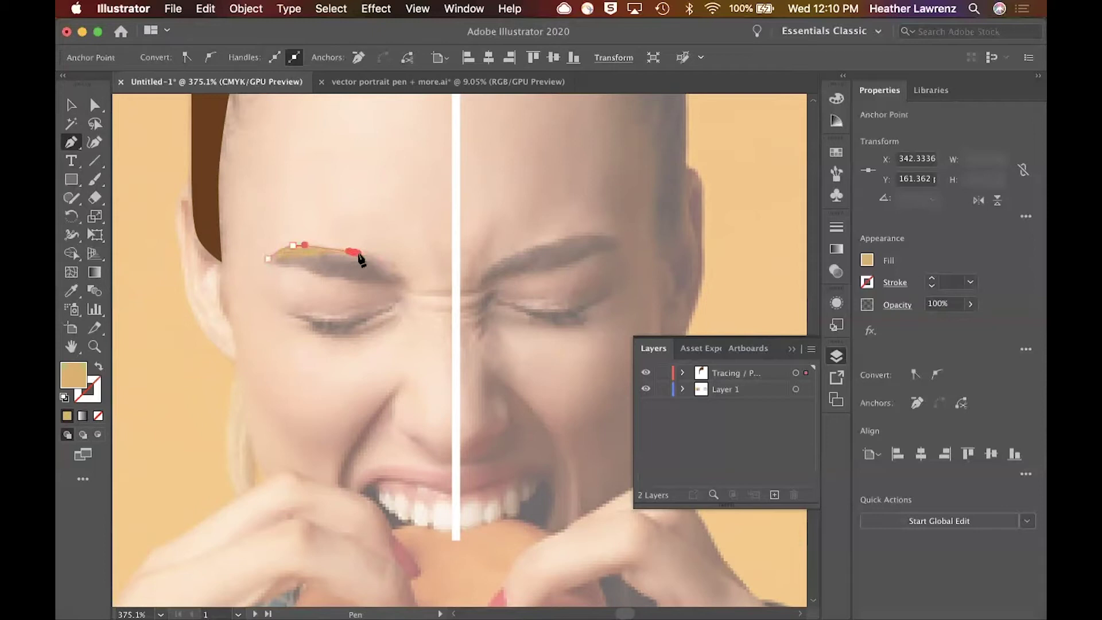
click(397, 275)
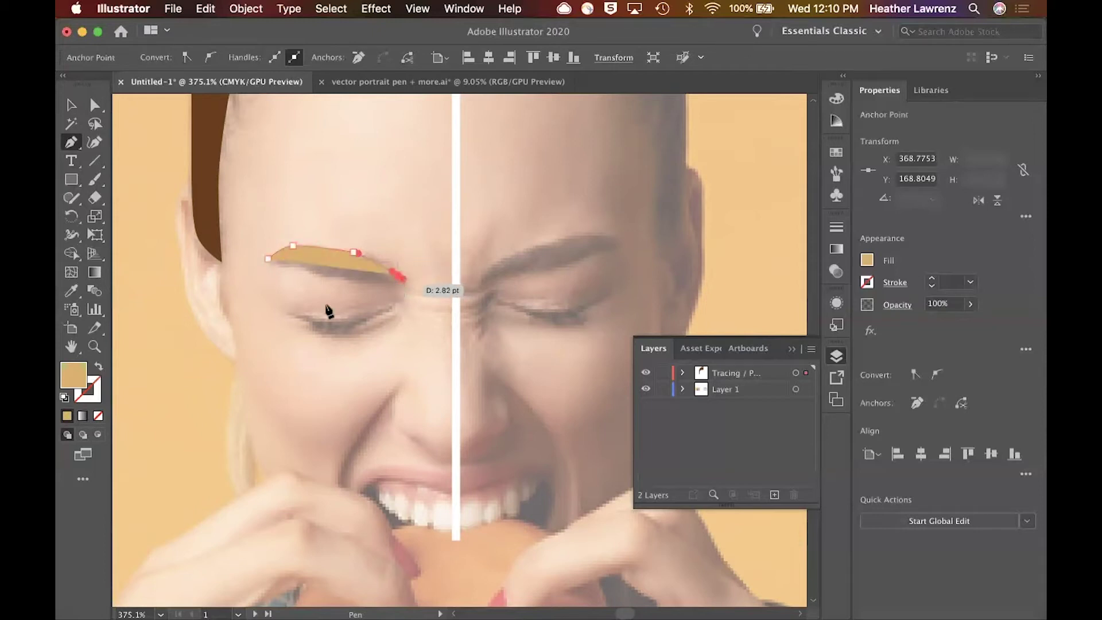
Swap the fill to a stroke, close the eyebrow outline along its lower edge, and fill it with brown sampled from the photo's eyebrow
click(98, 366)
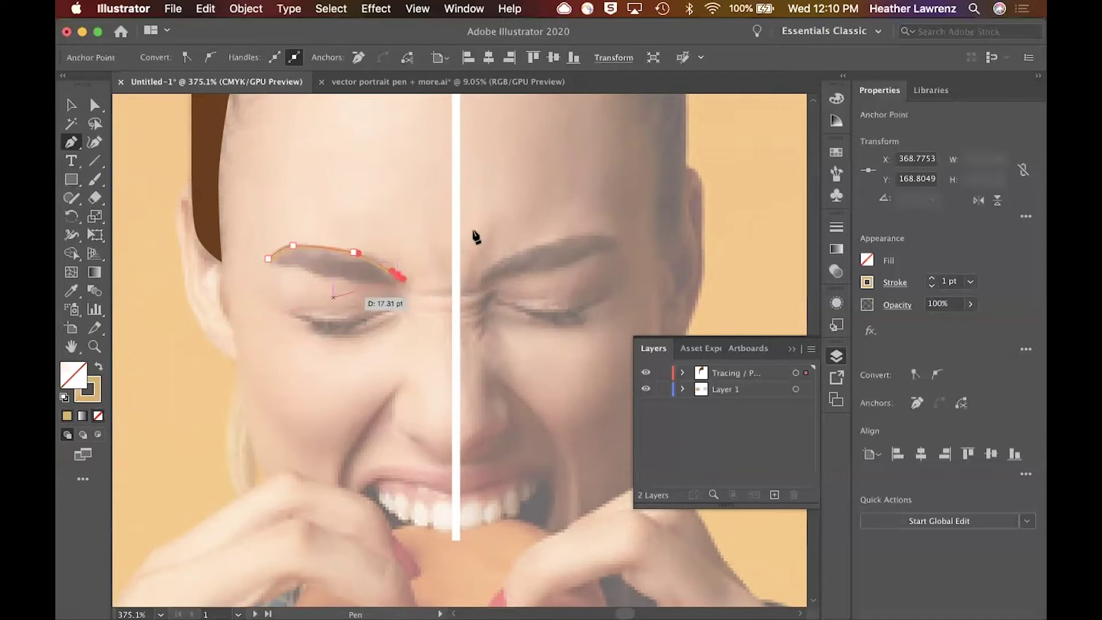
click(390, 286)
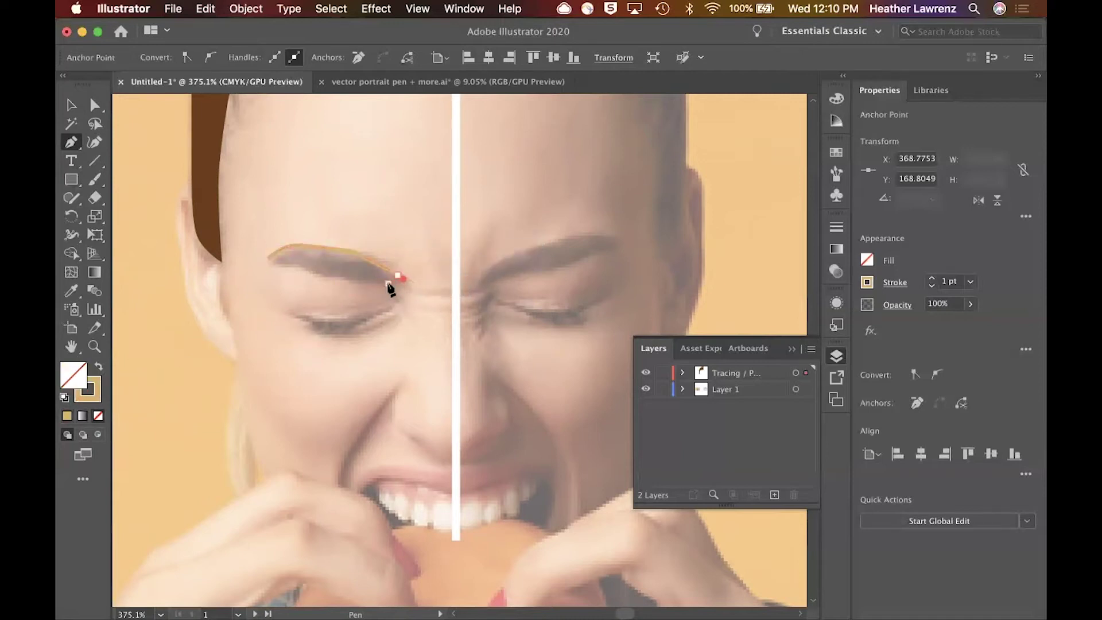
click(317, 270)
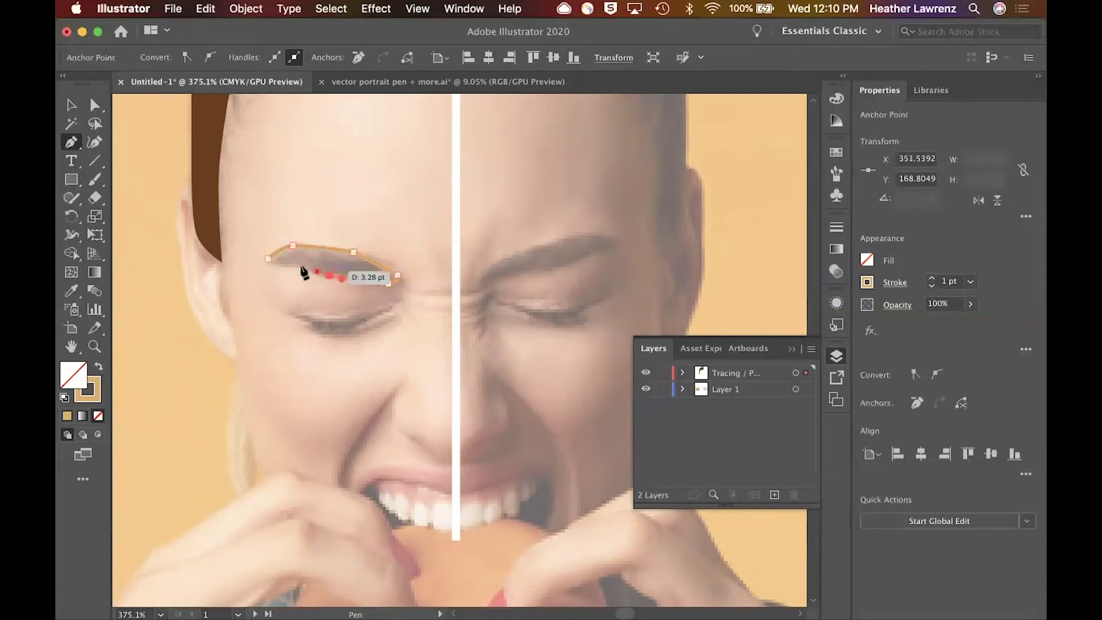
click(298, 265)
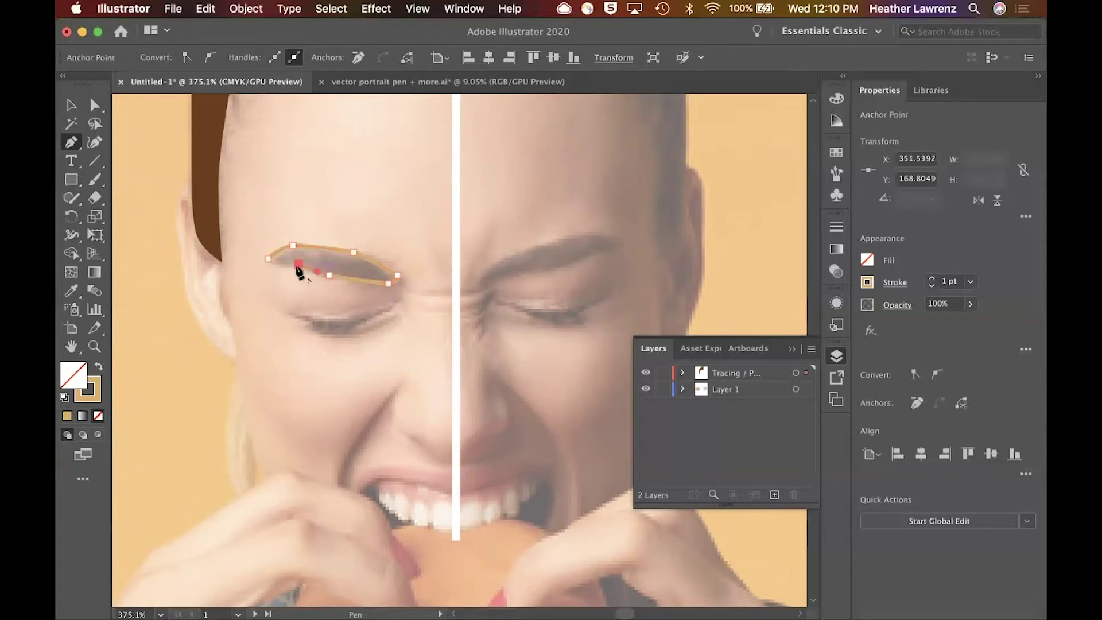
click(268, 261)
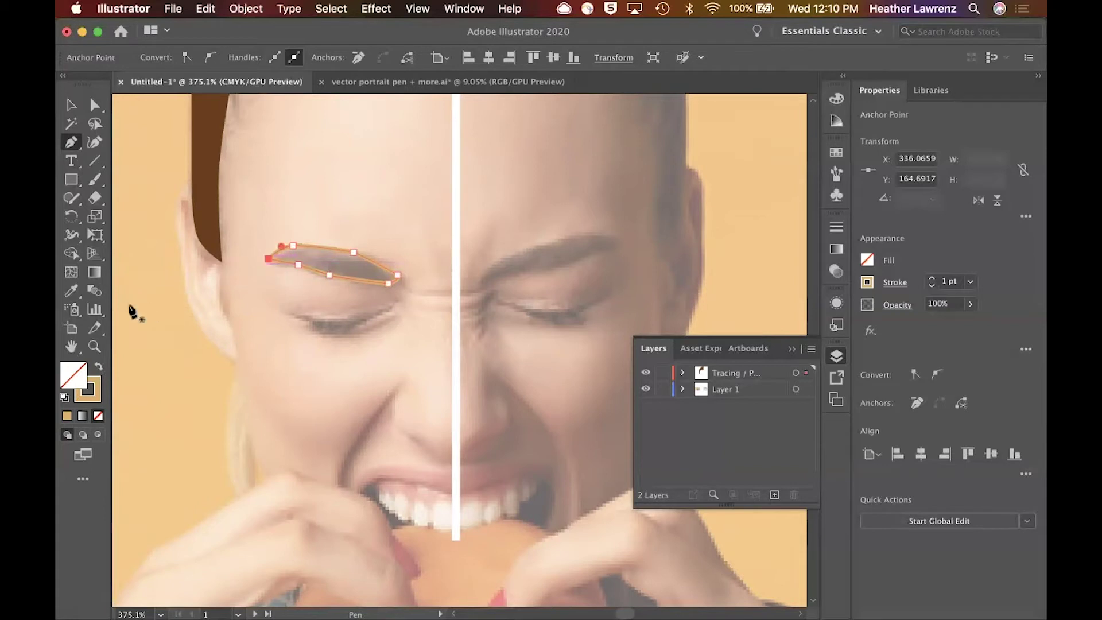
click(71, 291)
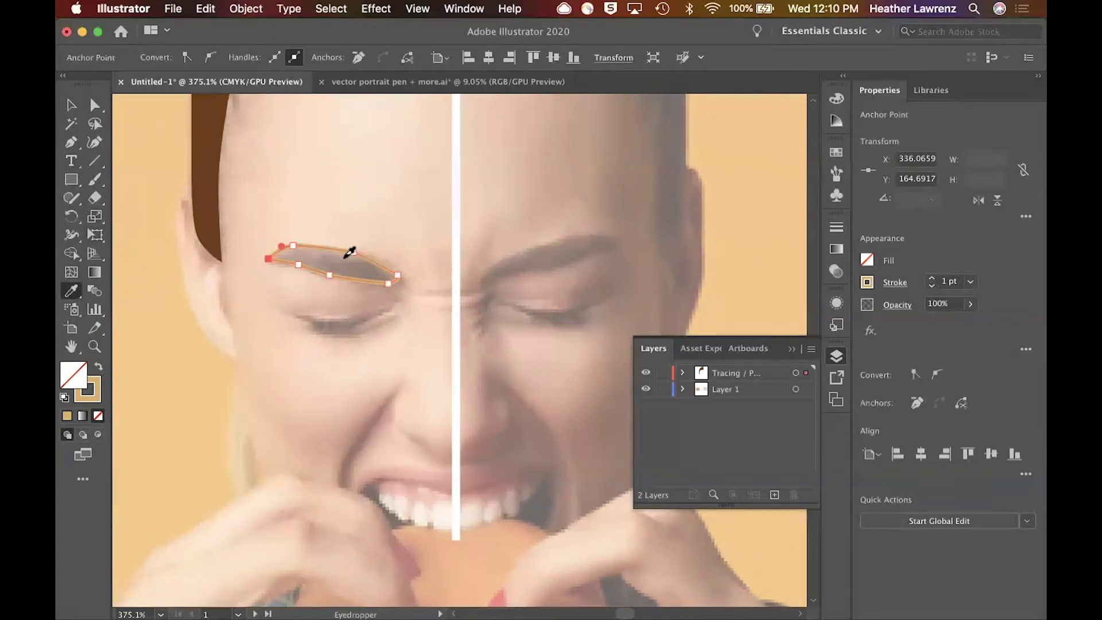
click(346, 255)
Trace the lower lash line of the closed eye with a curved Pen path from the outer to the inner corner
click(71, 143)
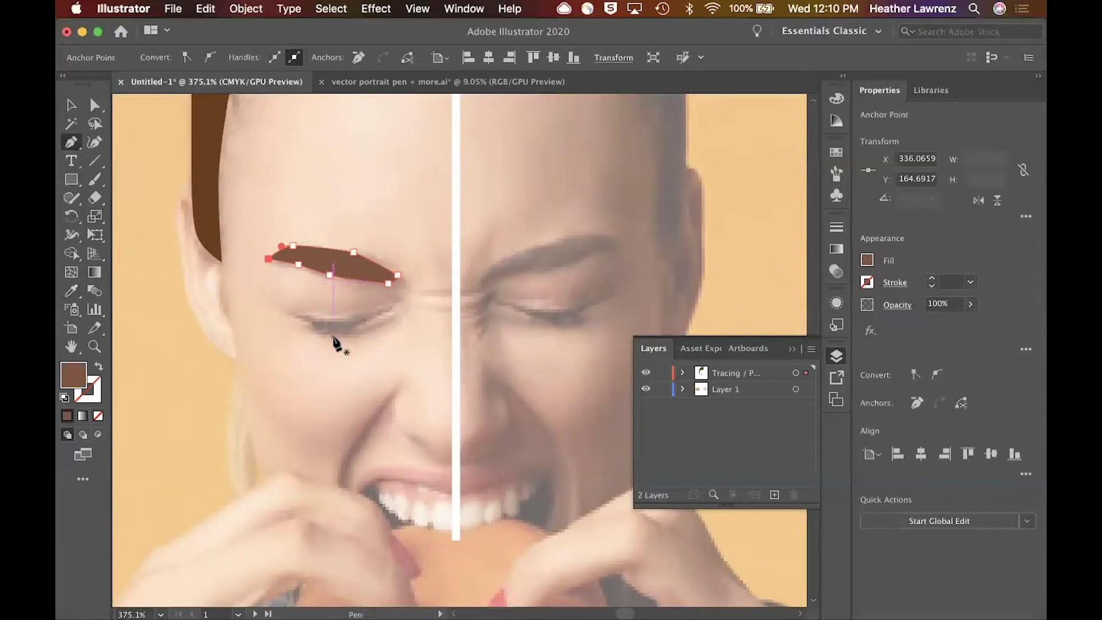
scroll(338, 343, down, 2)
scroll(339, 343, right, 2)
click(254, 273)
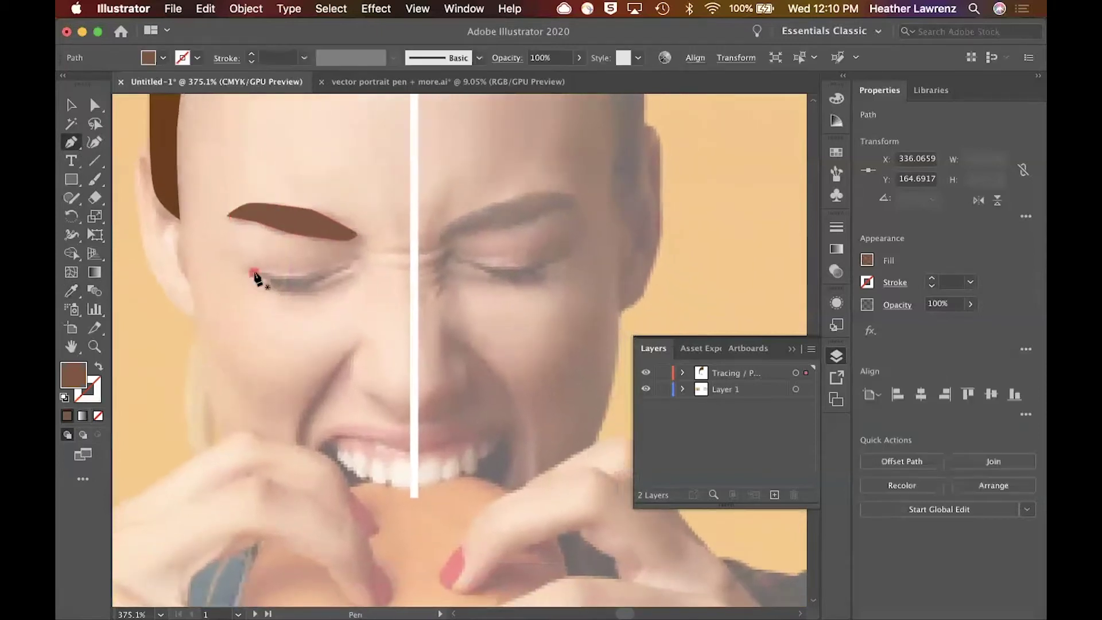
click(291, 290)
drag(304, 293, 306, 294)
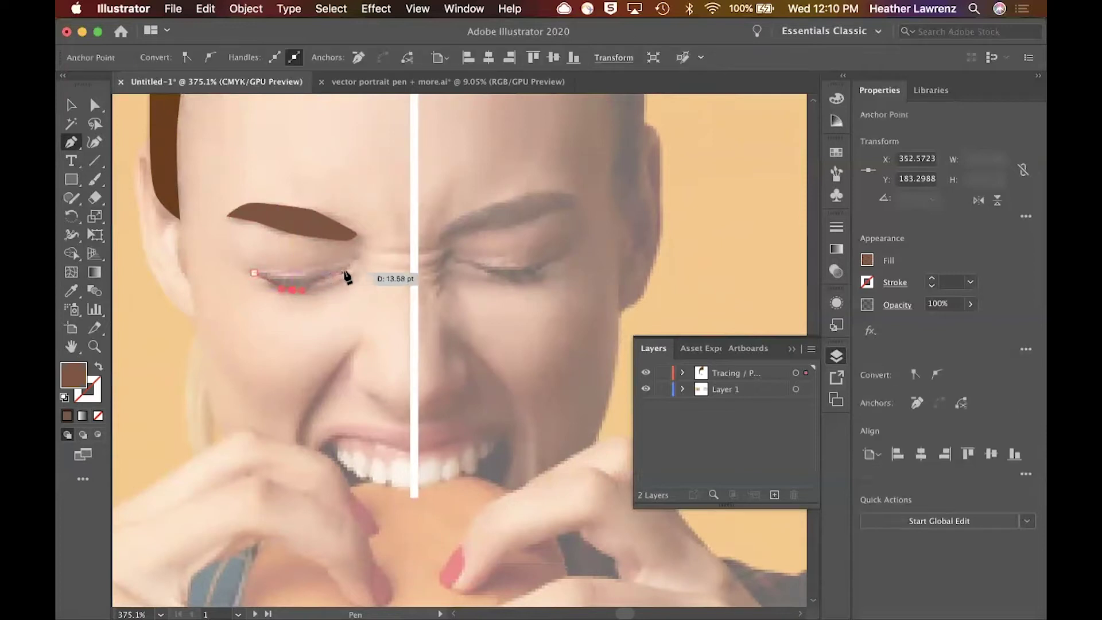
click(346, 268)
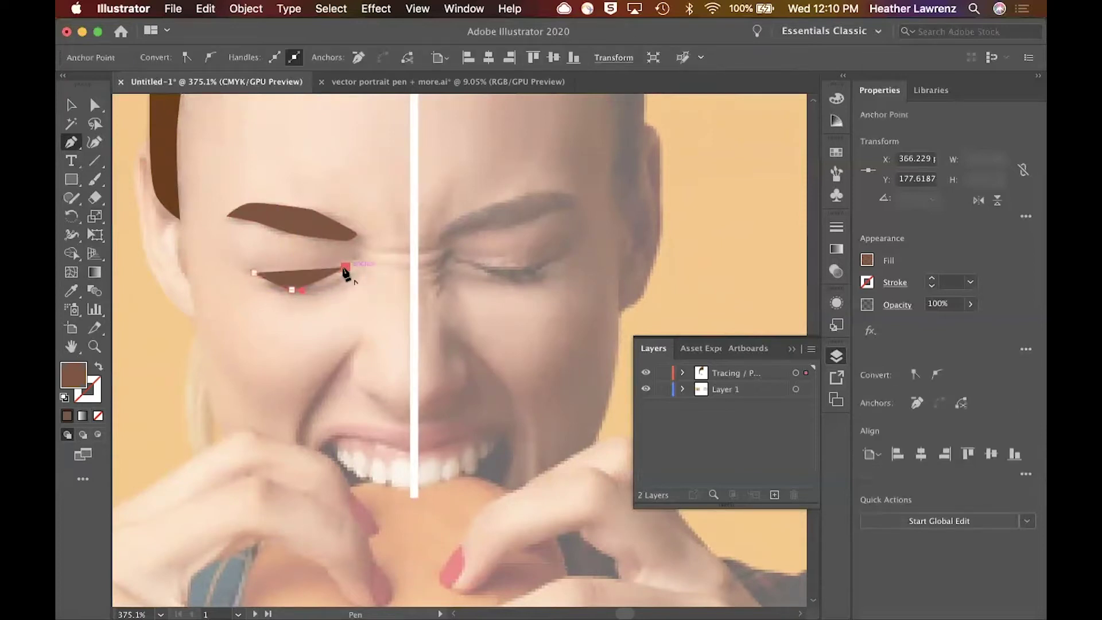
Swap the fill to a stroke, close the eye shape along the upper lash line, and fill it with dark brown sampled from the lashes
click(98, 367)
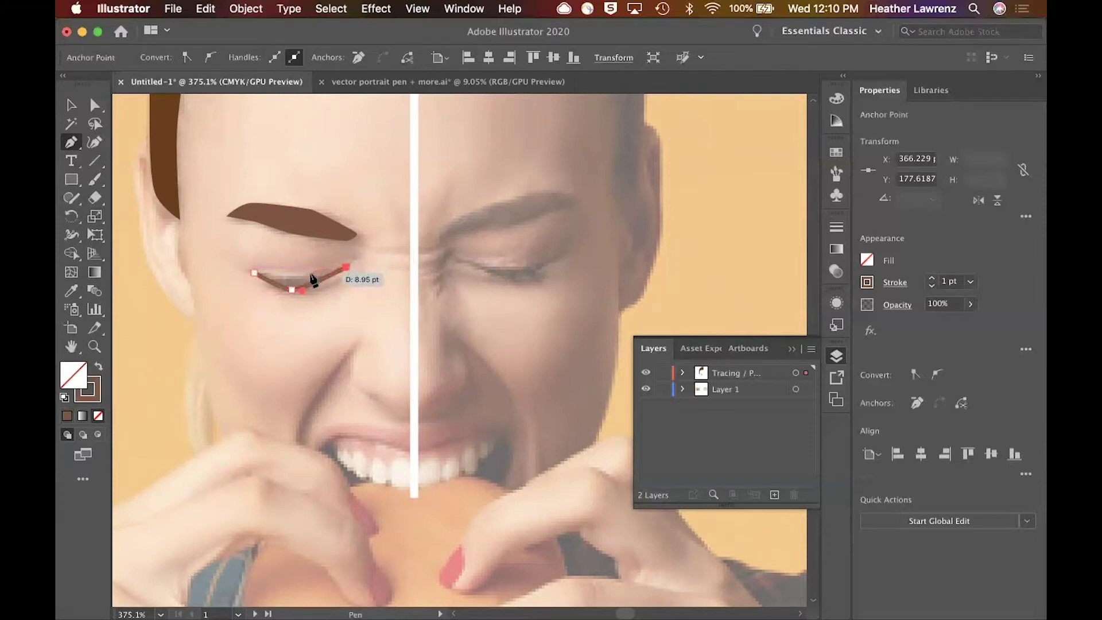
drag(297, 277, 255, 275)
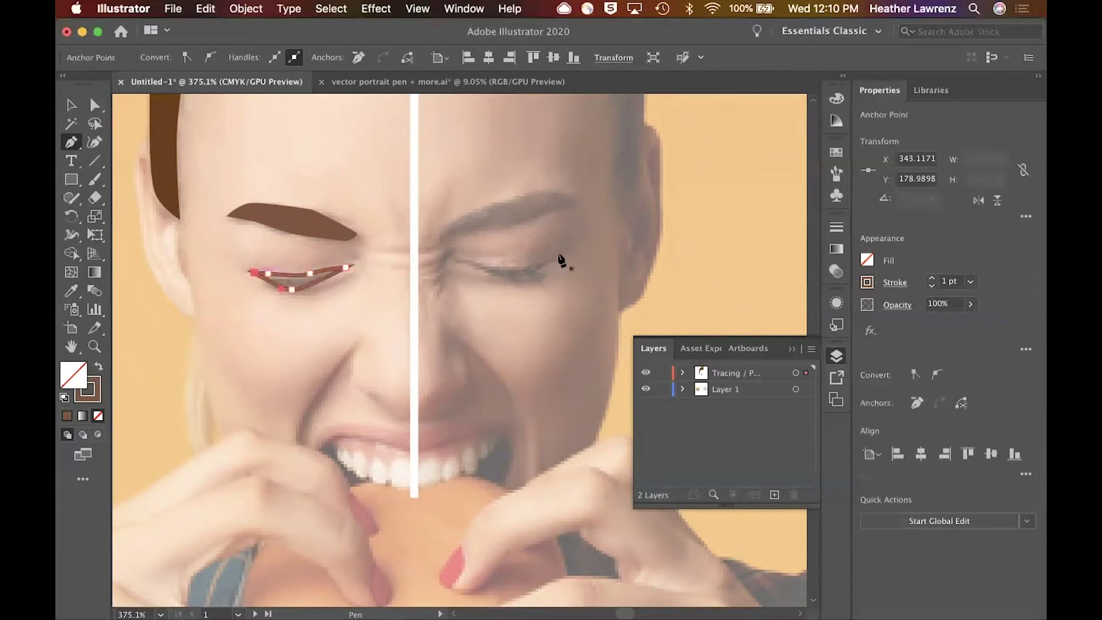
click(72, 291)
click(284, 278)
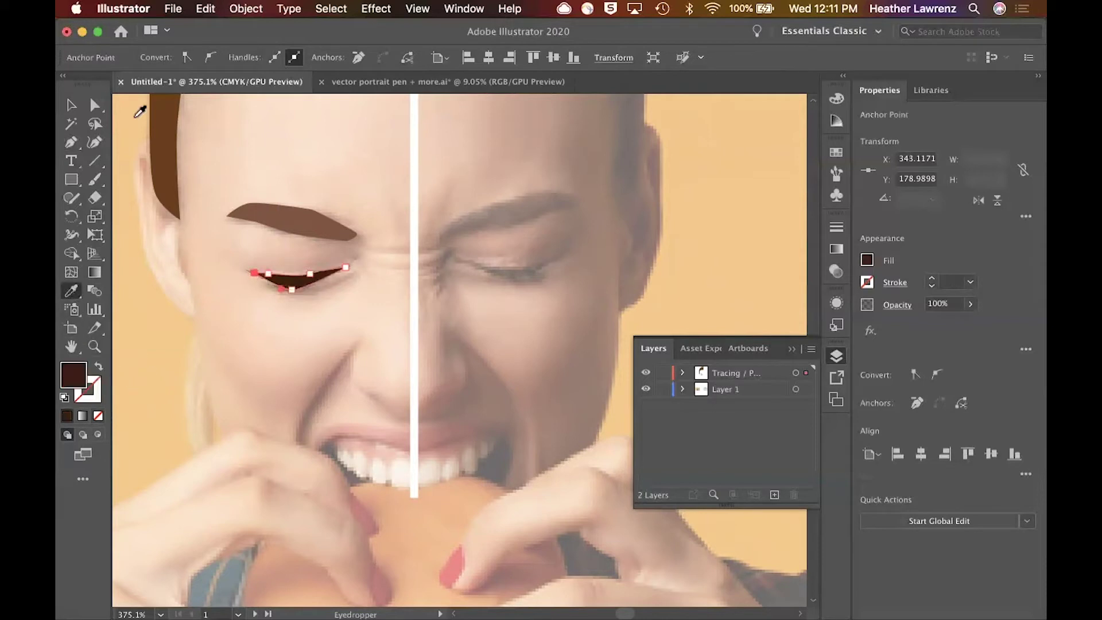
Convert the eye shape's outer corner anchor to a smooth point and collapse its upper handle back into the anchor
click(88, 106)
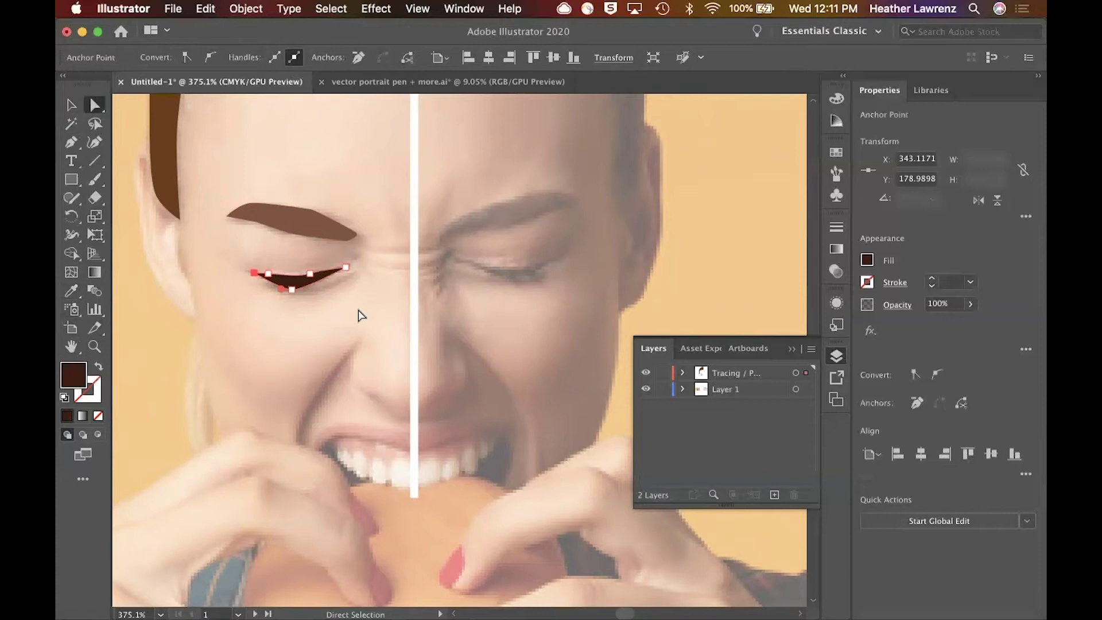
mouse_move(293, 290)
mouse_down()
mouse_move(310, 297)
mouse_move(276, 295)
mouse_up()
scroll(276, 295, up, 10)
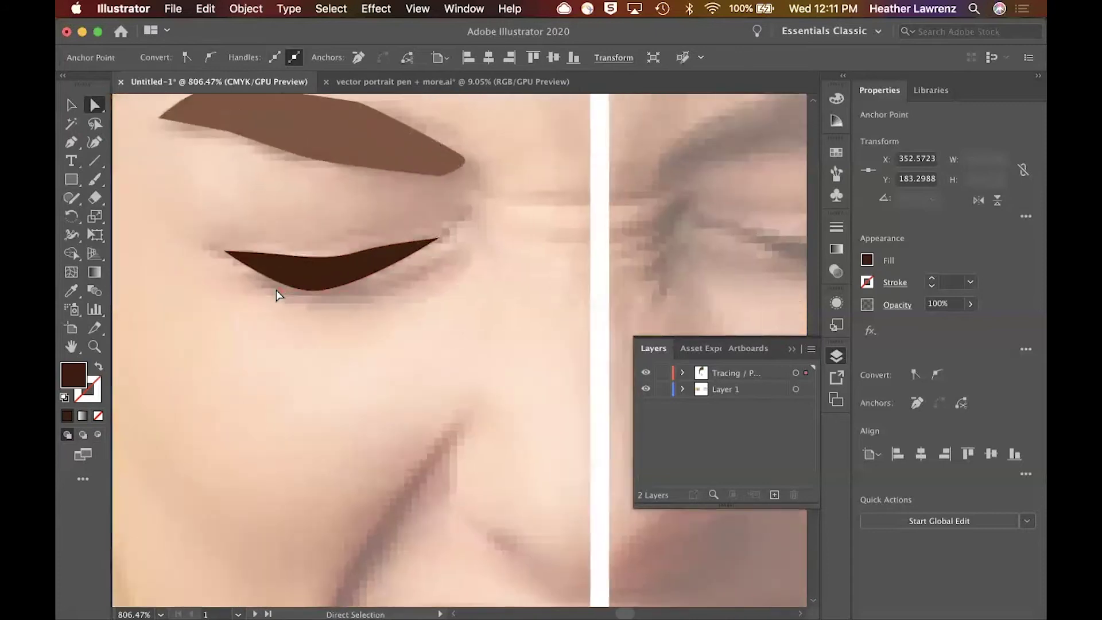
scroll(259, 245, up, 4)
click(71, 104)
click(377, 245)
scroll(377, 246, left, 4)
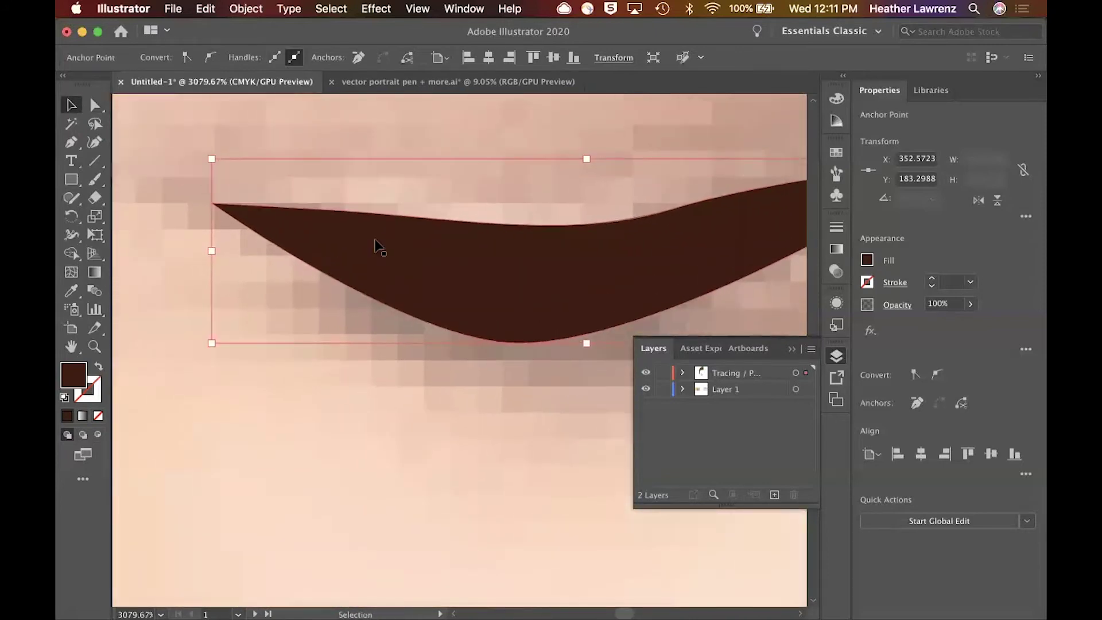
click(95, 105)
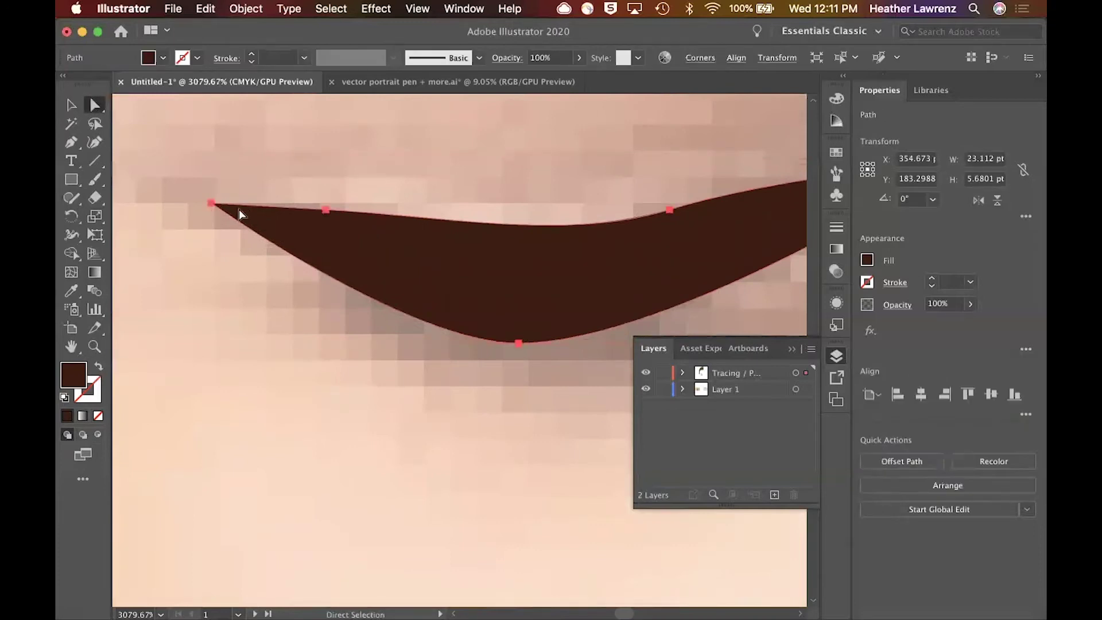
click(212, 204)
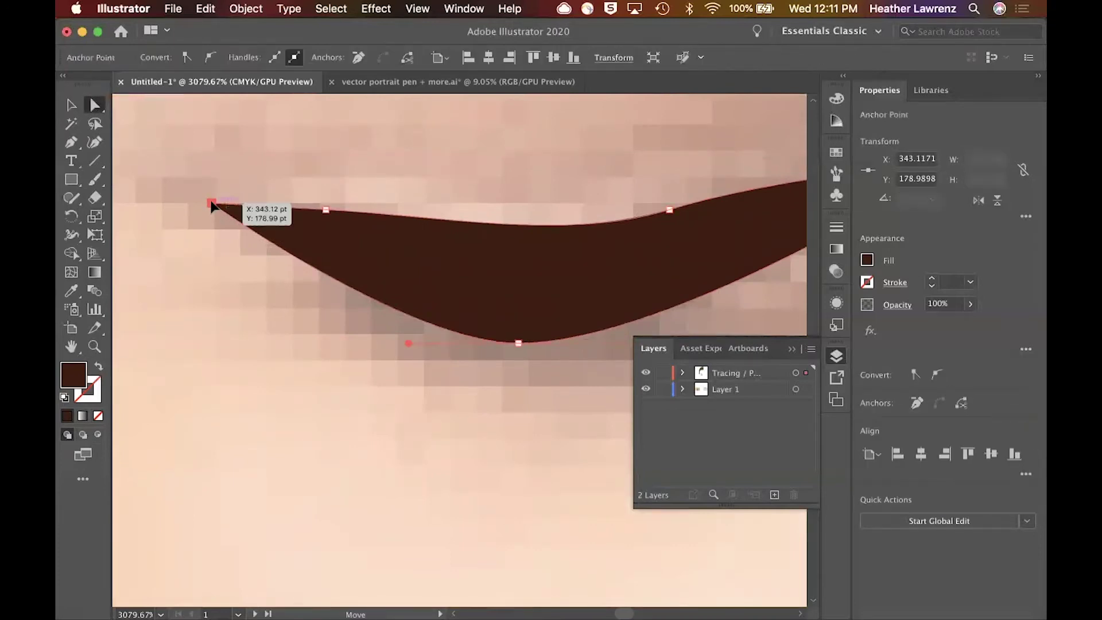
click(210, 58)
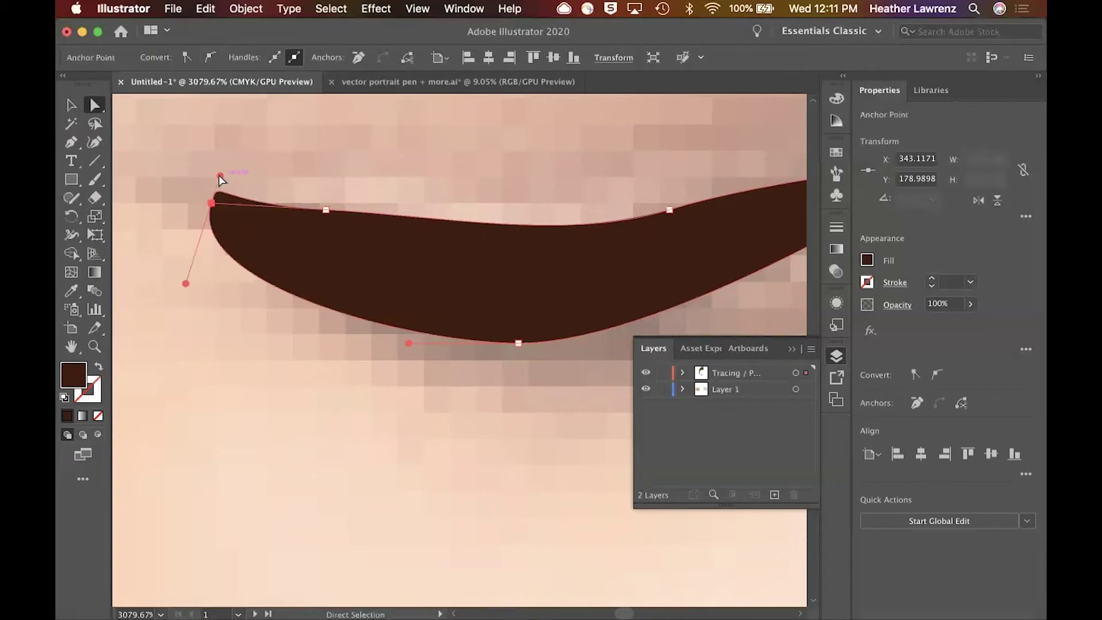
drag(220, 175, 214, 201)
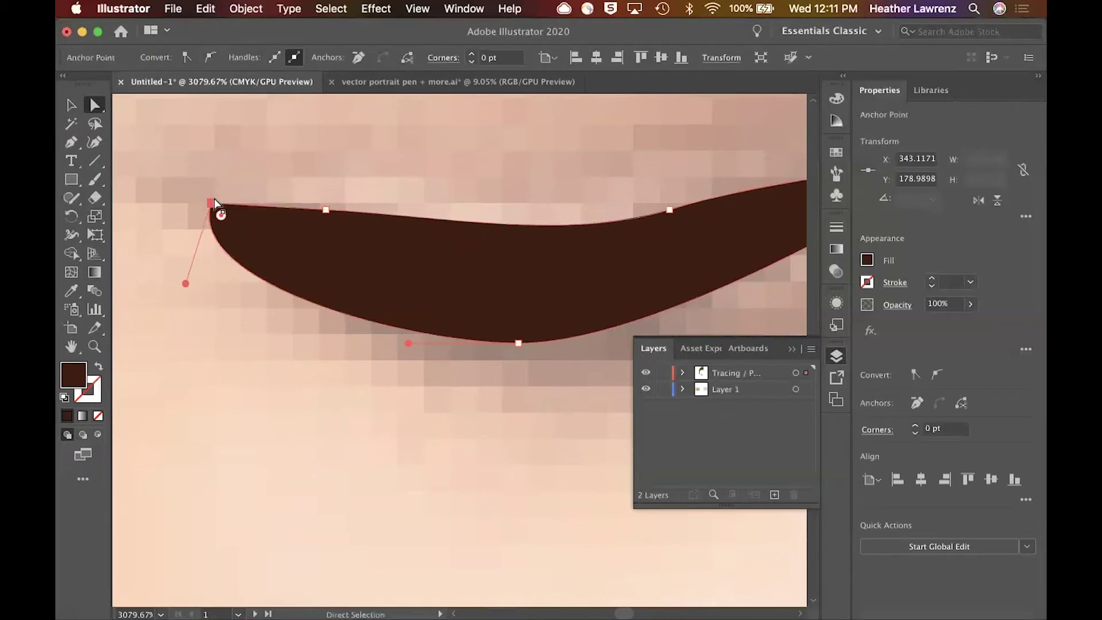
Round the eye shape's outer corner with a corner radius of about 0.68 pt
scroll(255, 164, down, 2)
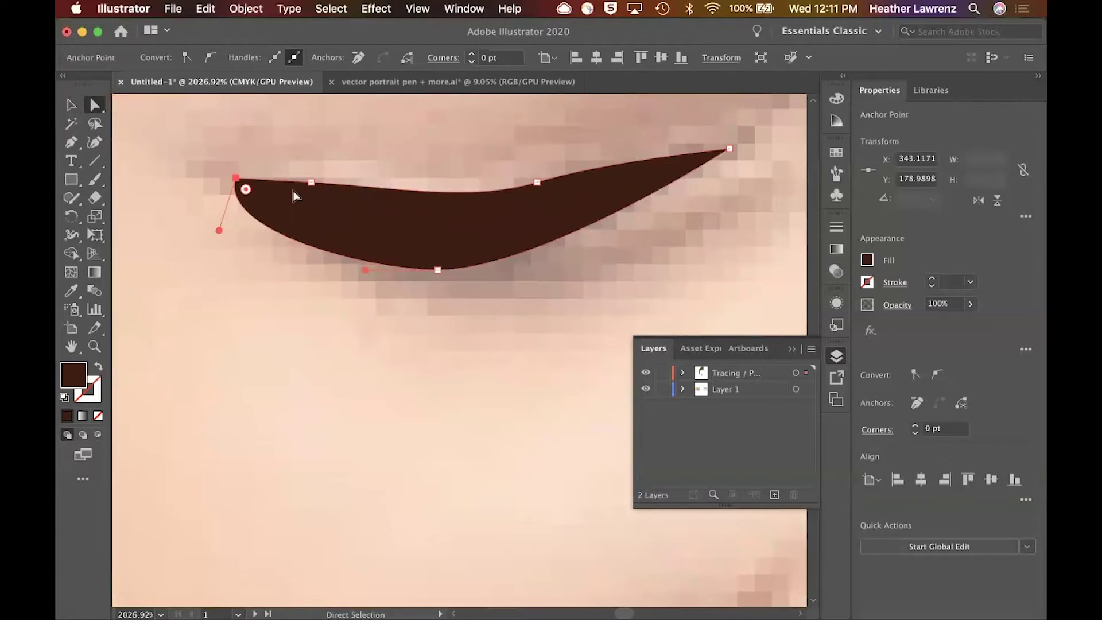
drag(246, 190, 251, 191)
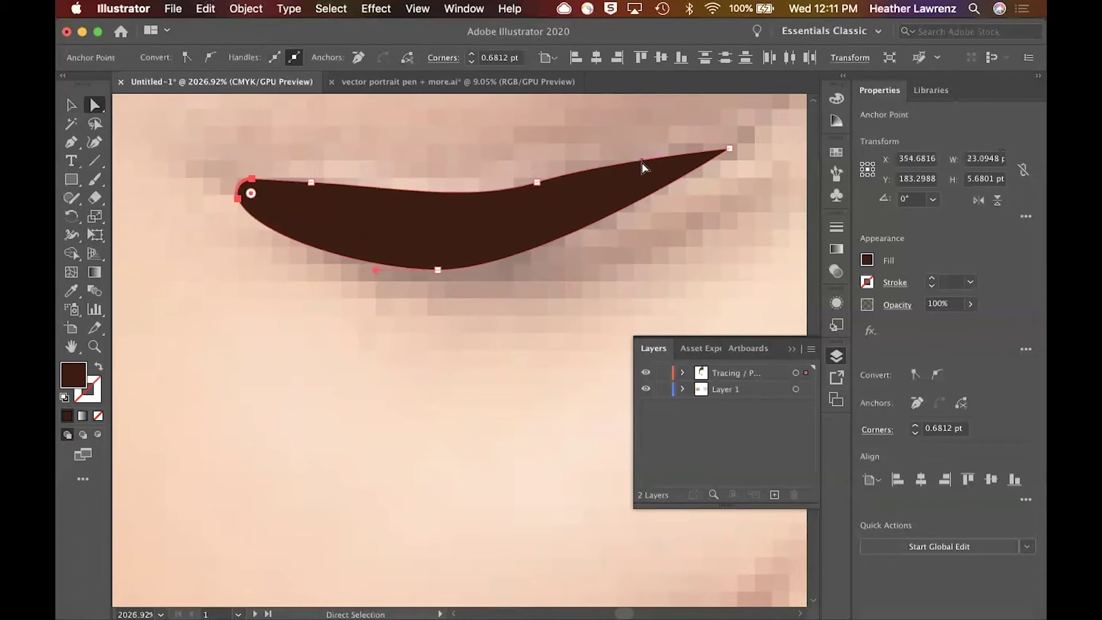
click(72, 104)
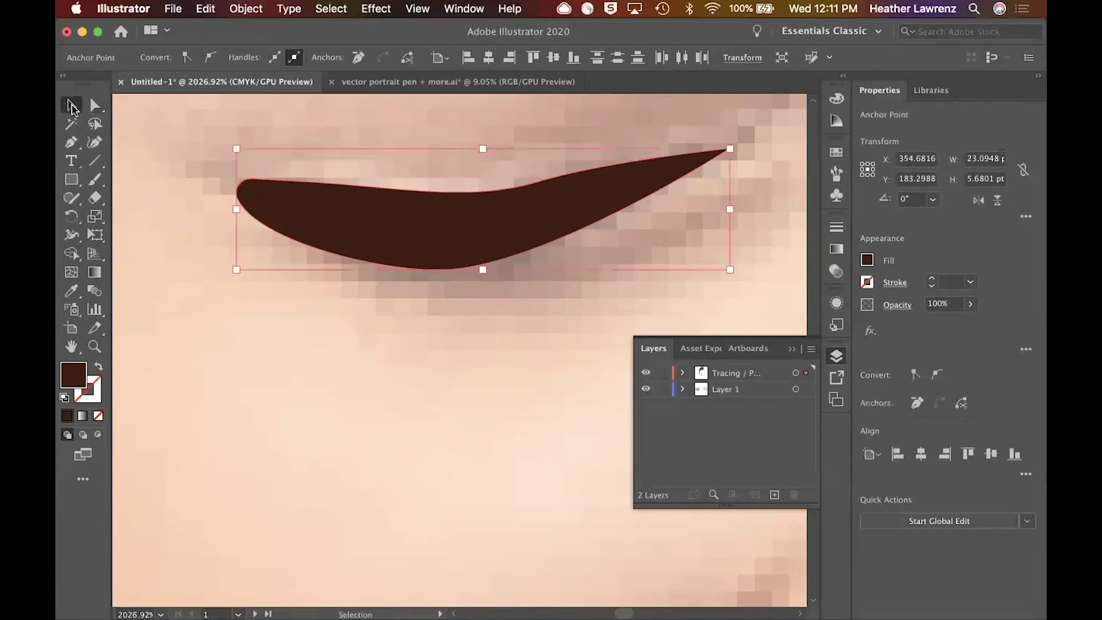
Trace the ear as a closed Pen shape from the hair edge around the outer rim and lobe, back up beneath the sideburn
scroll(282, 220, down, 15)
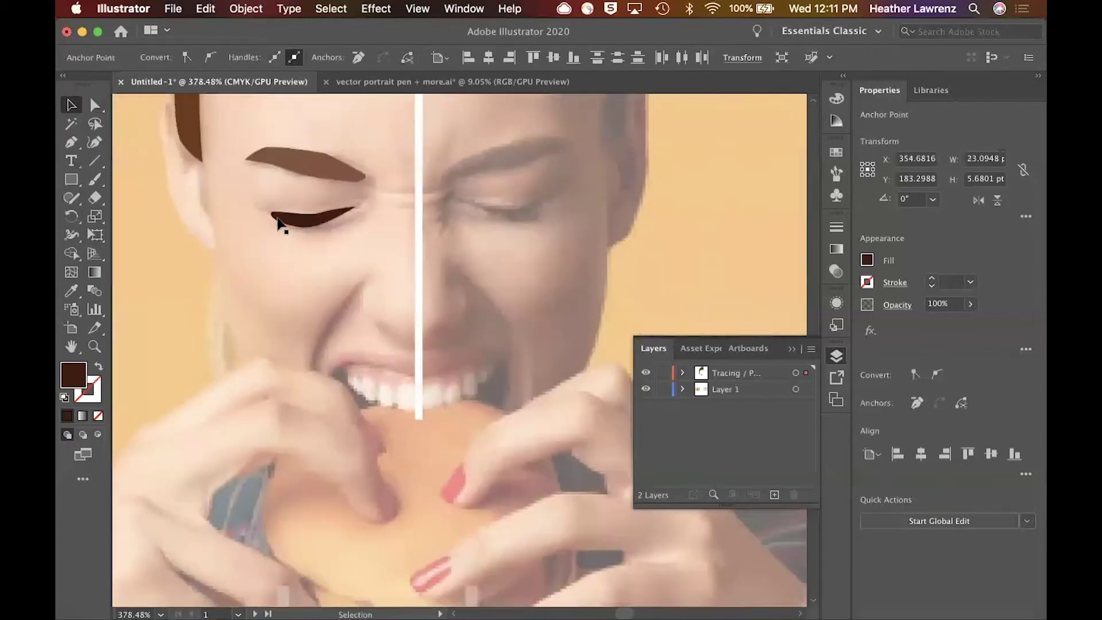
scroll(278, 221, up, 2)
scroll(277, 222, left, 2)
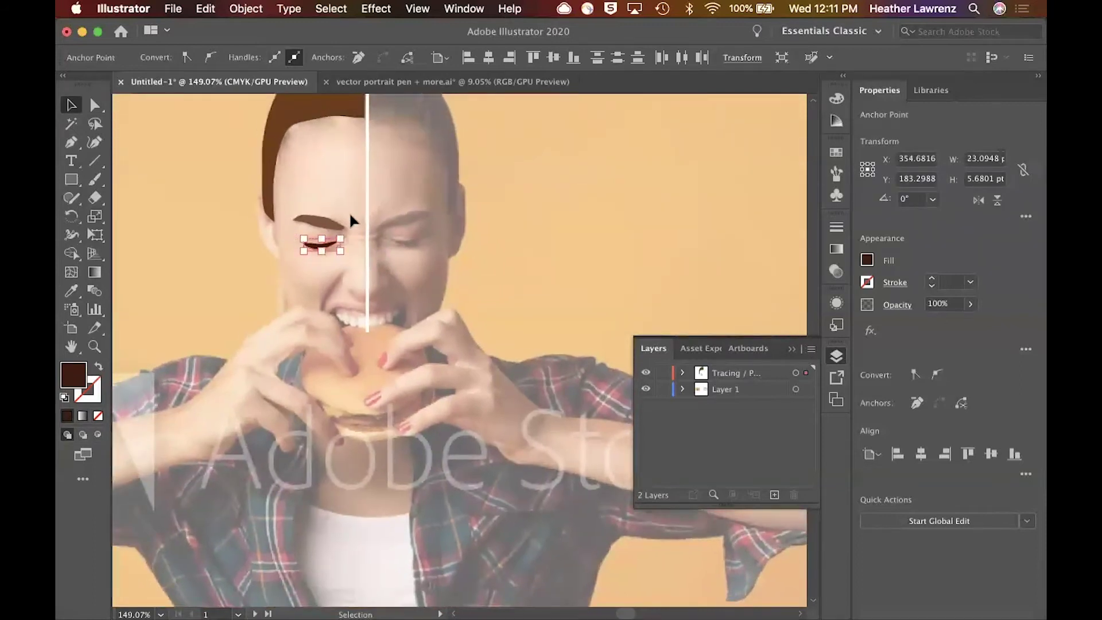
click(71, 142)
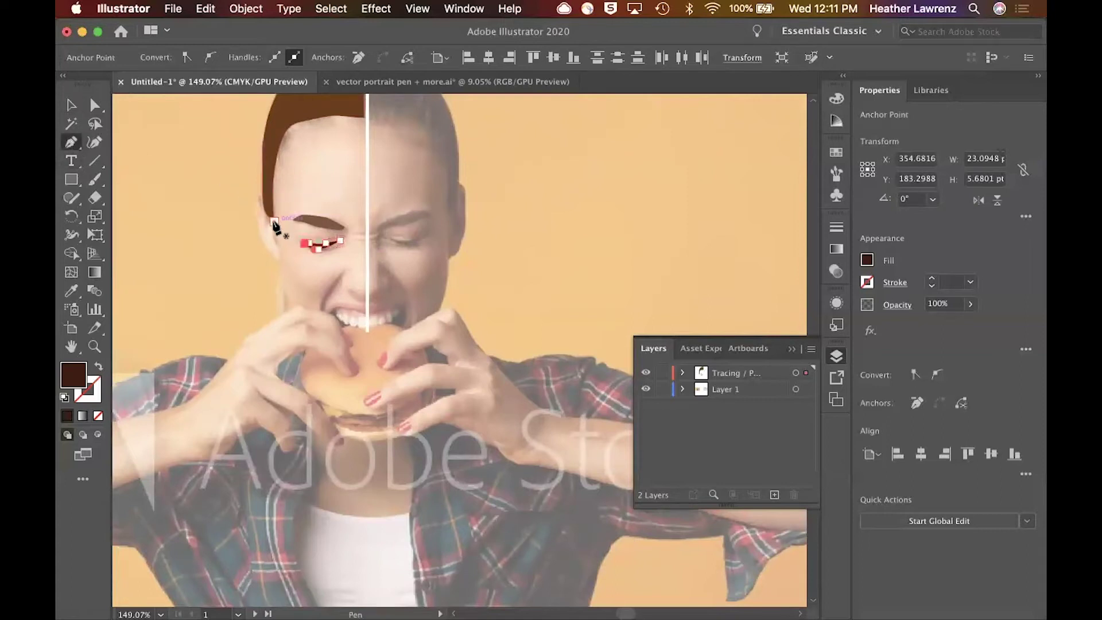
scroll(277, 217, up, 10)
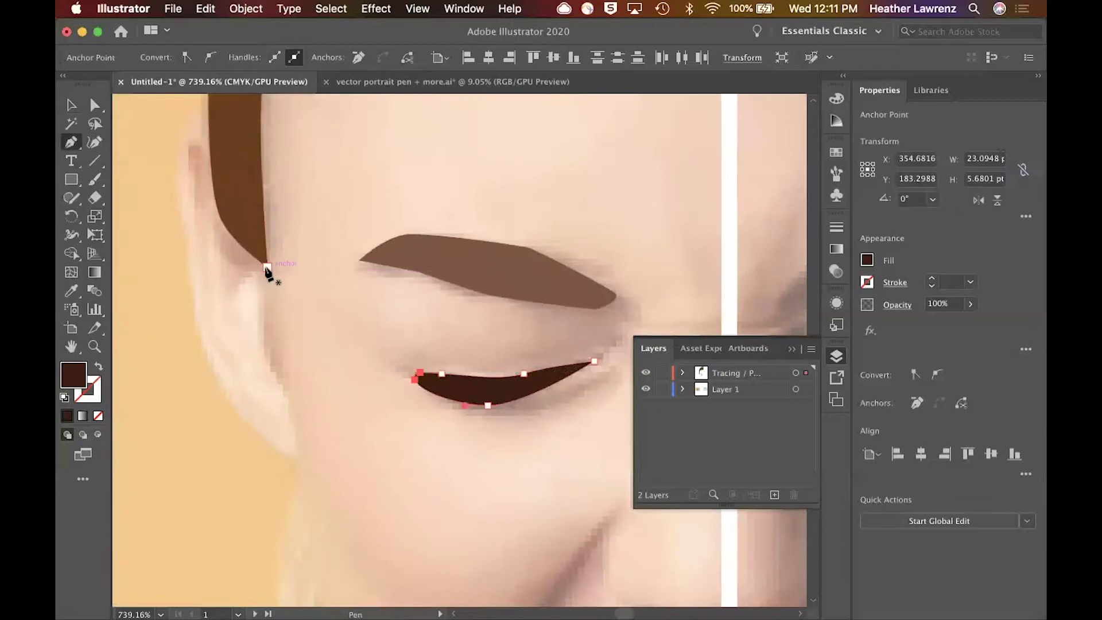
click(208, 118)
drag(177, 176, 174, 228)
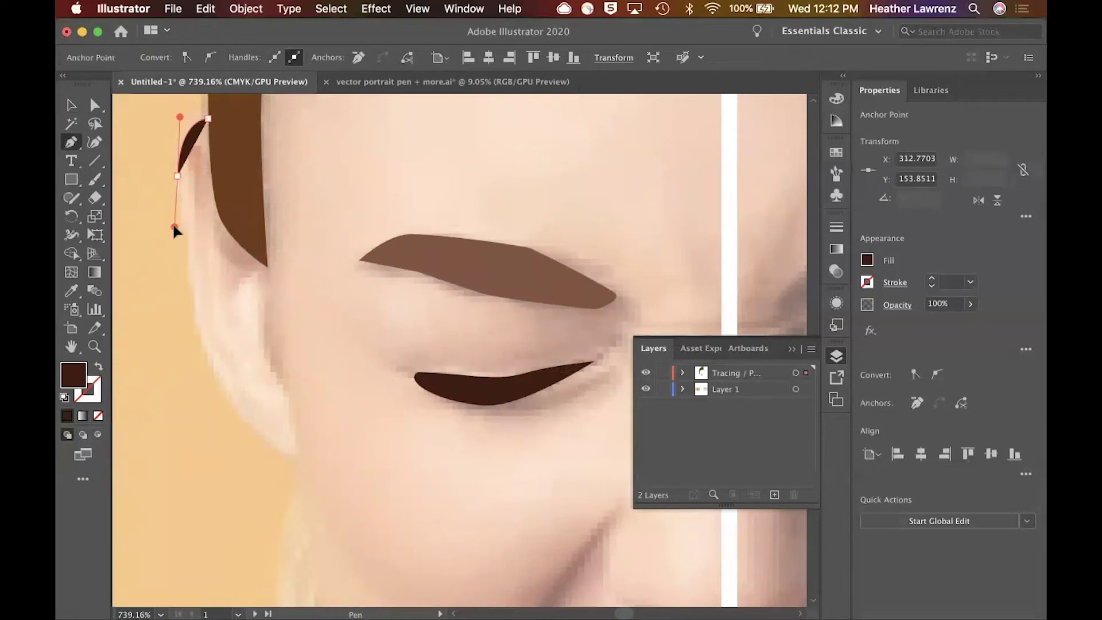
click(177, 175)
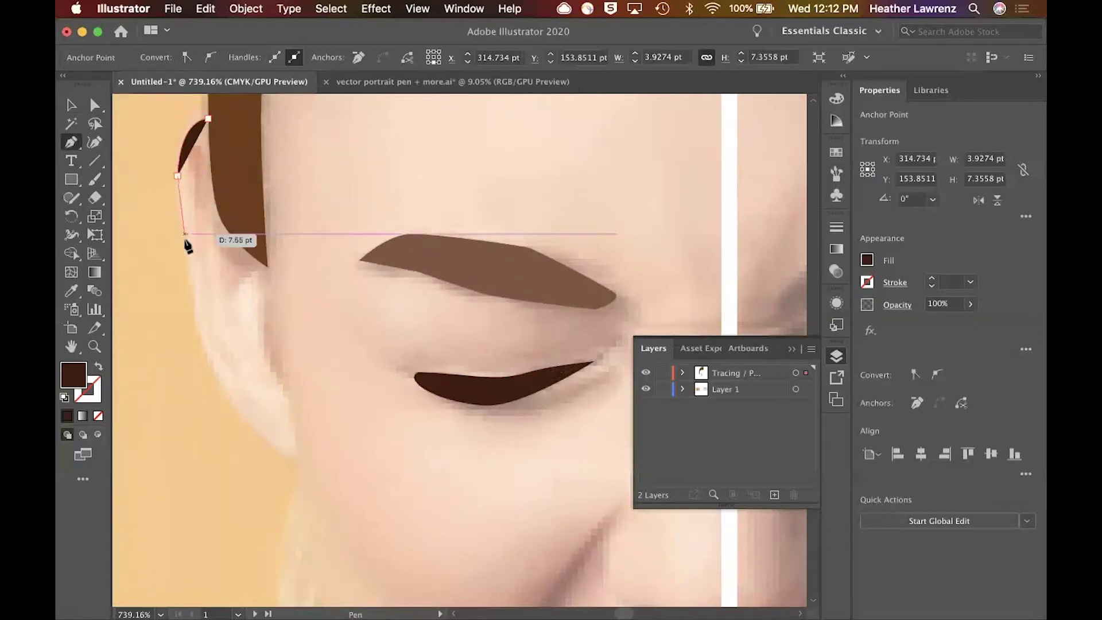
drag(180, 235, 297, 455)
click(298, 455)
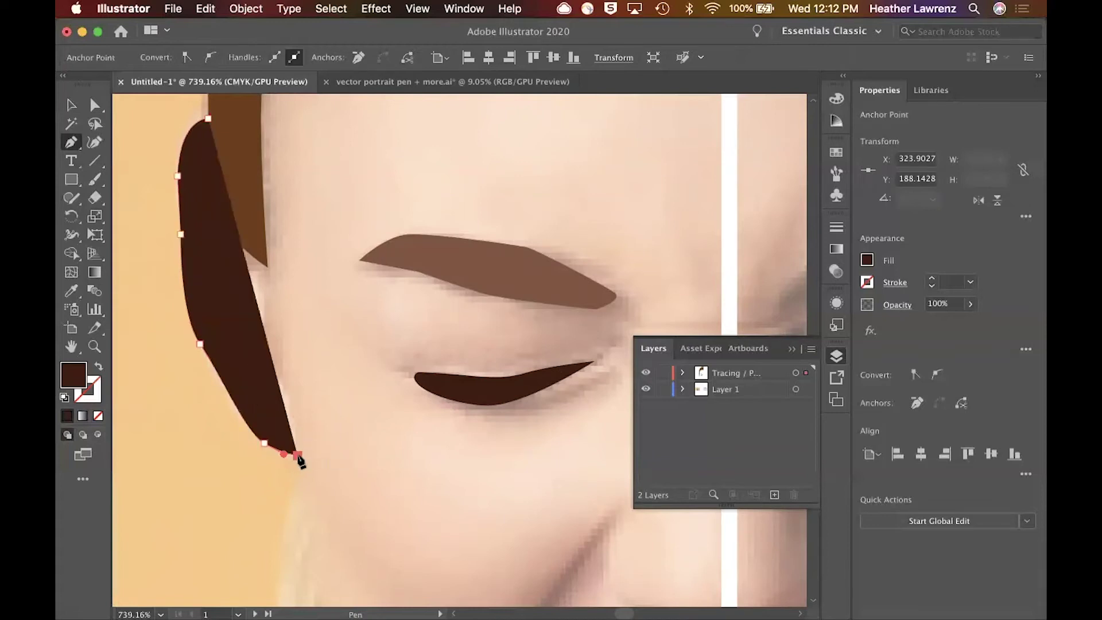
click(266, 259)
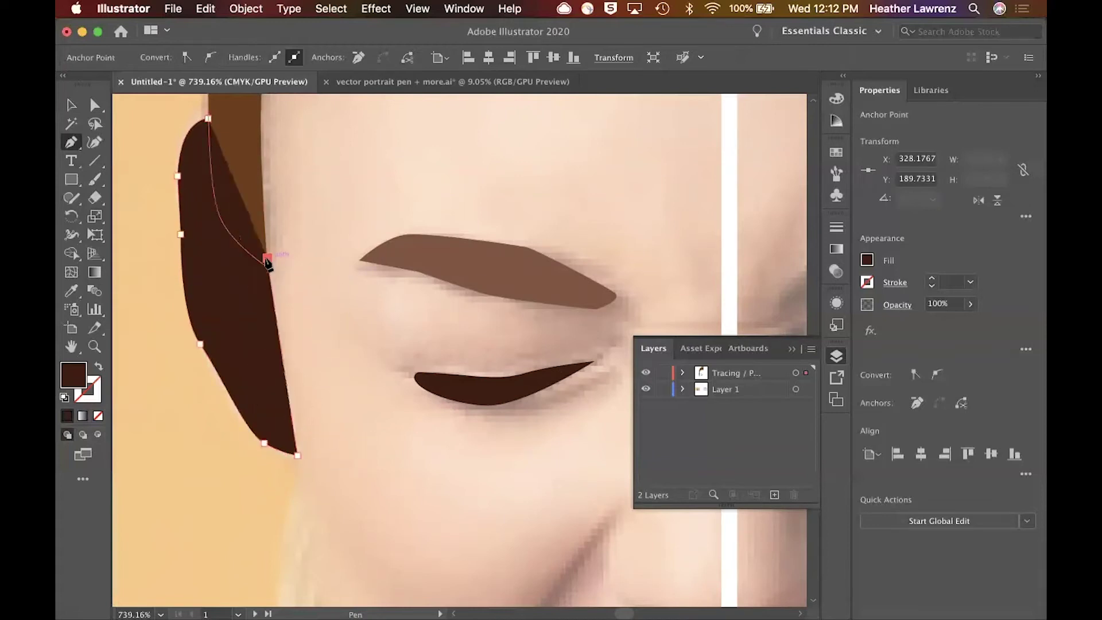
click(208, 119)
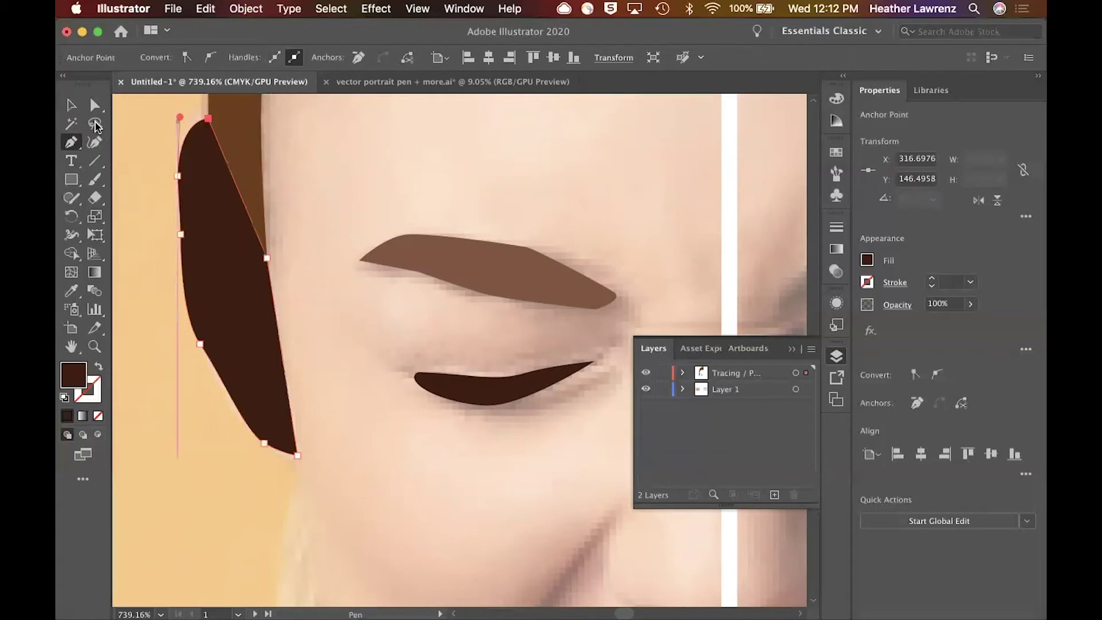
Fill the ear shape with the peach skin tone sampled from the forehead
click(72, 105)
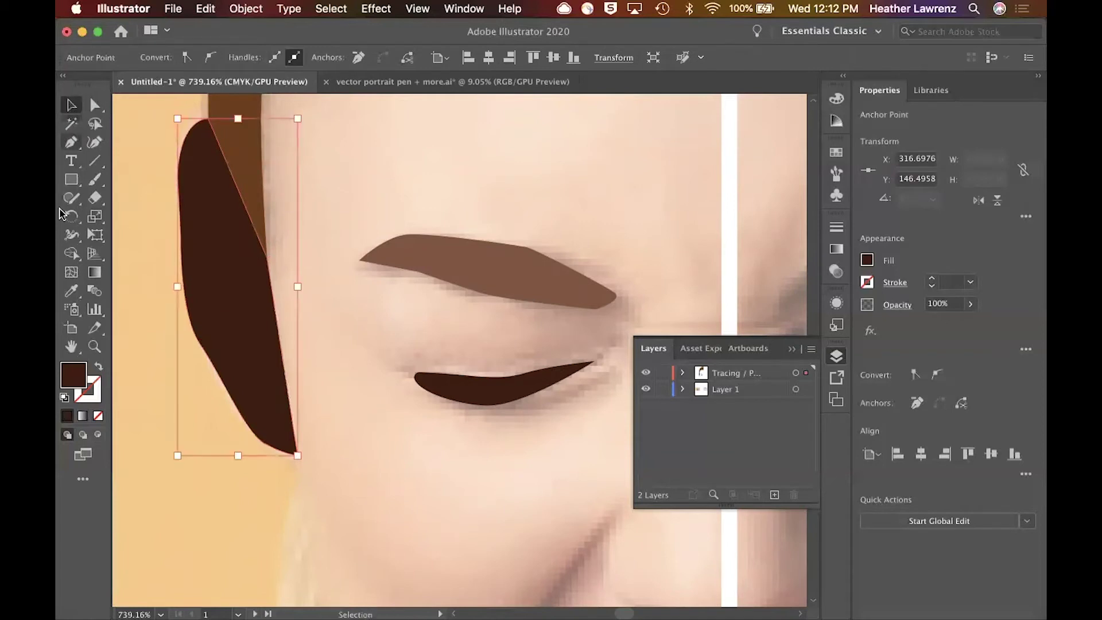
click(71, 291)
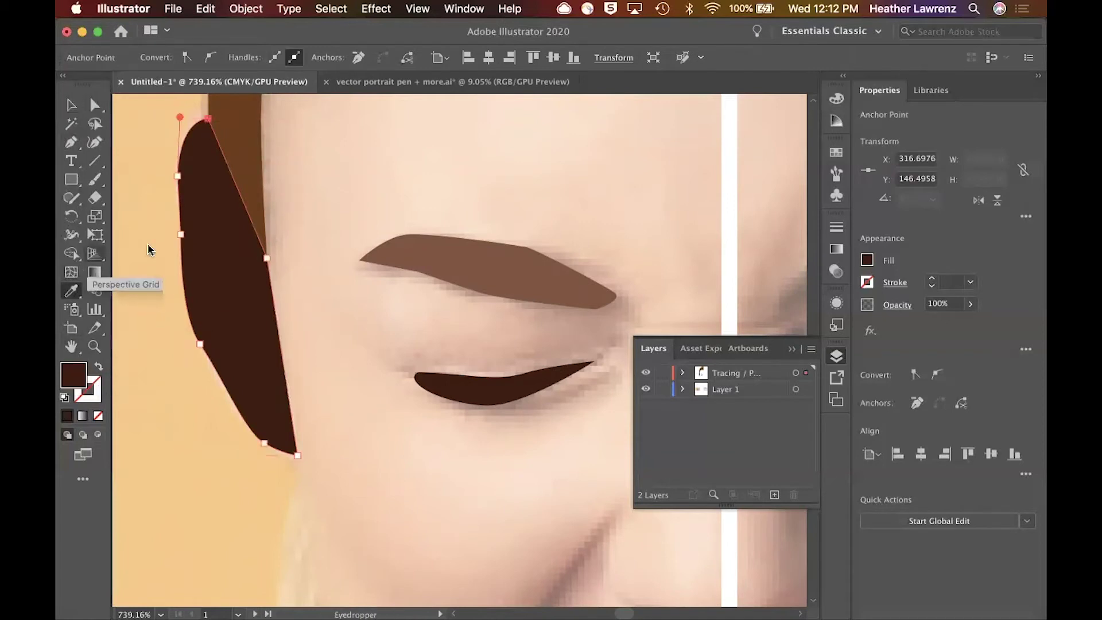
click(339, 185)
click(76, 111)
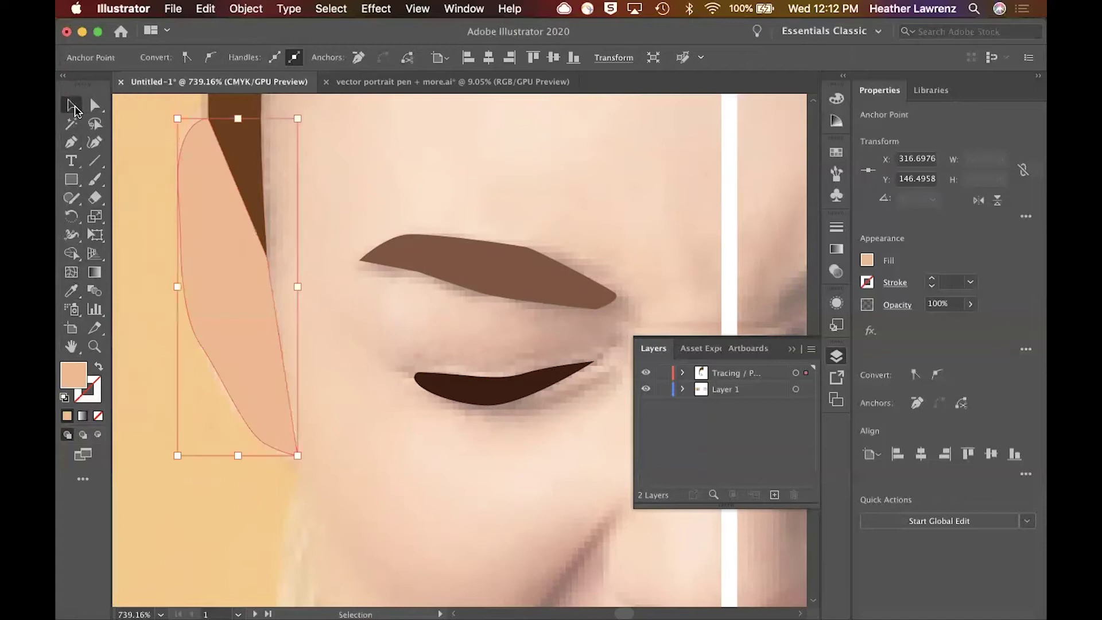
Send the ear shape backward one level so it sits behind the hair
key(a)
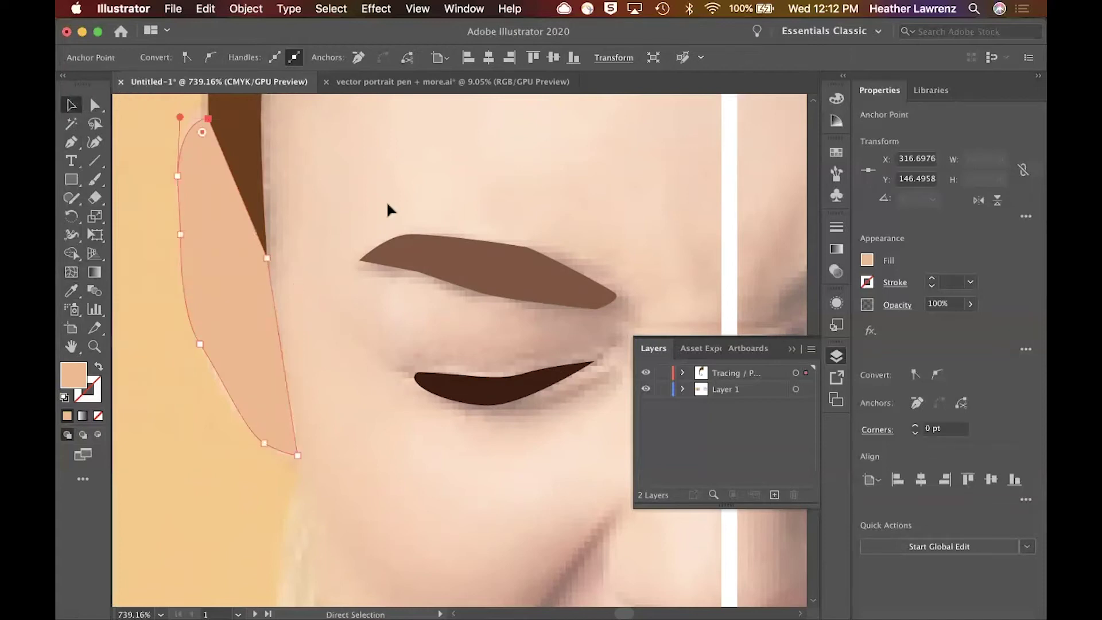
key(super+bracketleft)
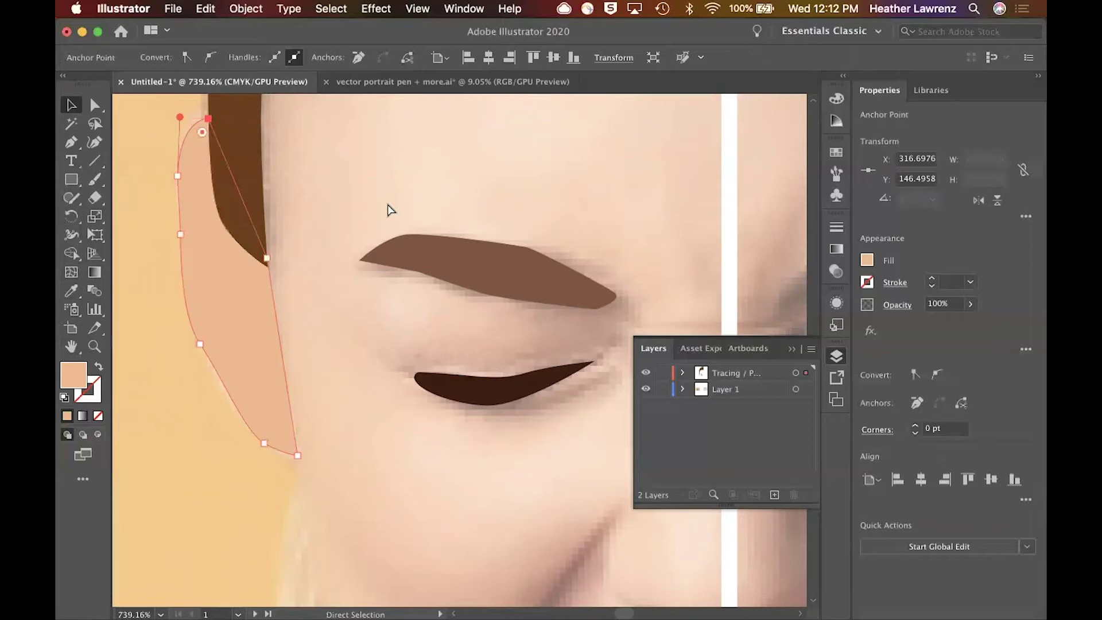
key(v)
Start the face outline with the Pen tool at the hairline beside the centre guide, running beneath the hair and down to the earlobe
scroll(387, 209, down, 6)
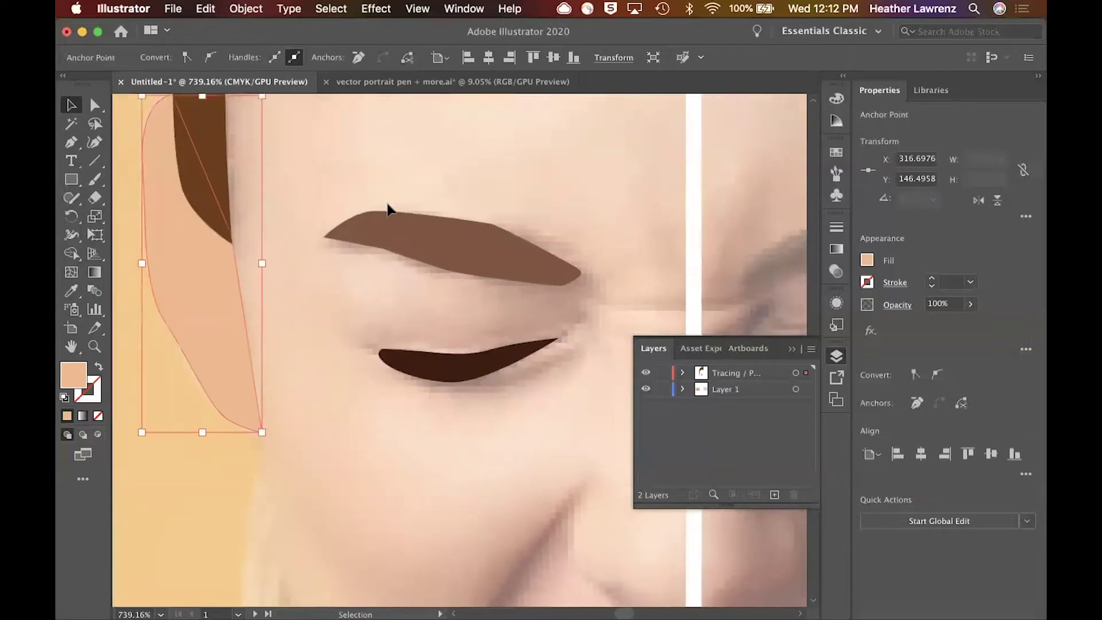
scroll(388, 209, up, 4)
scroll(387, 209, right, 5)
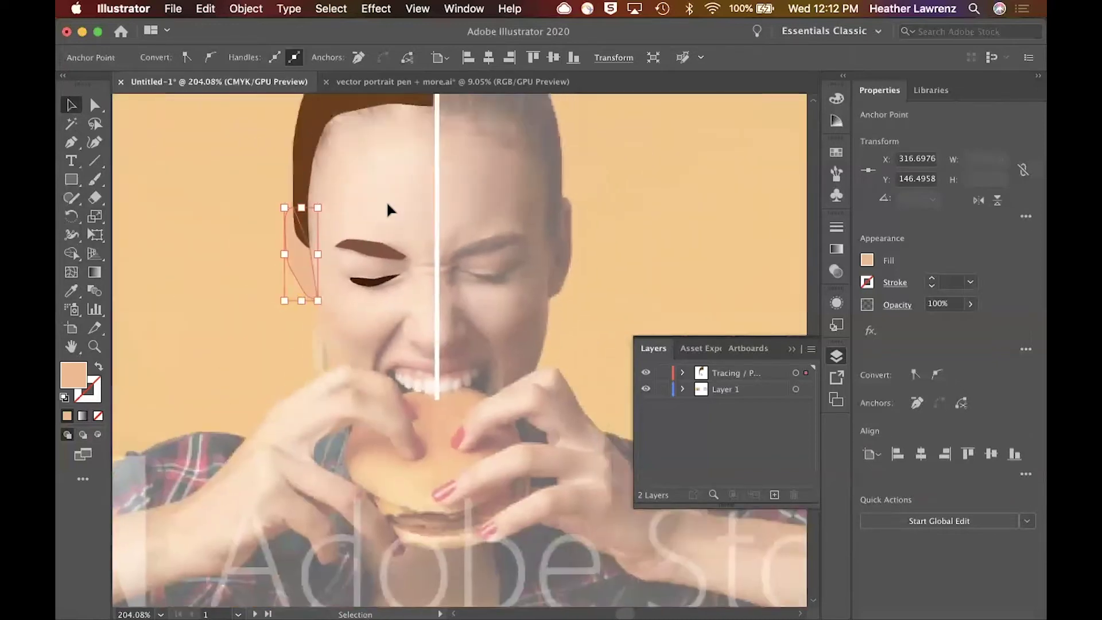
click(68, 144)
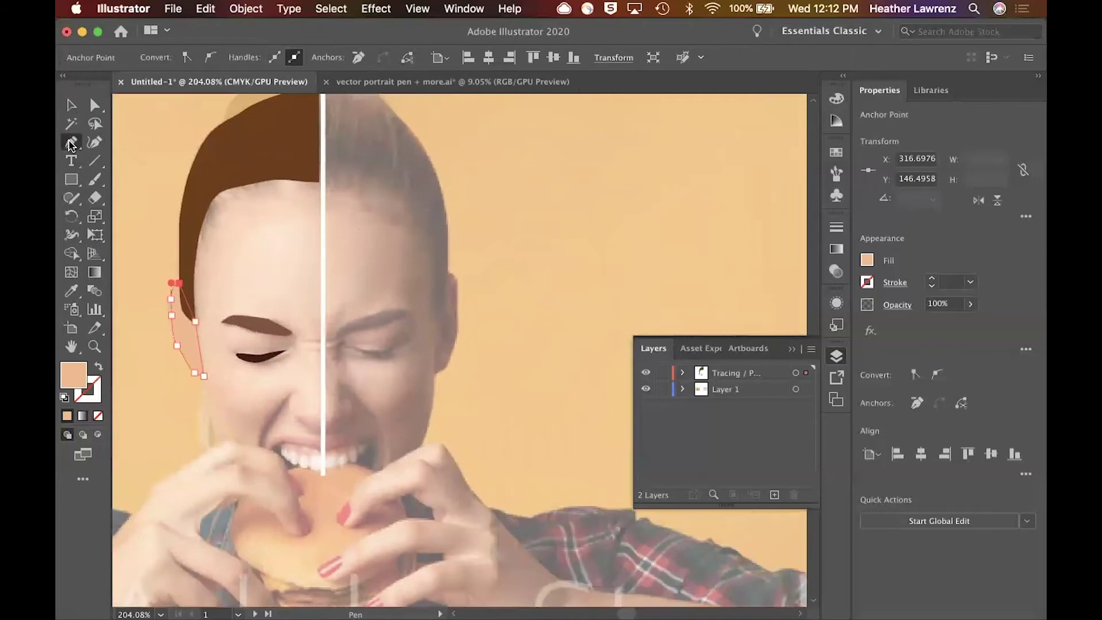
click(318, 182)
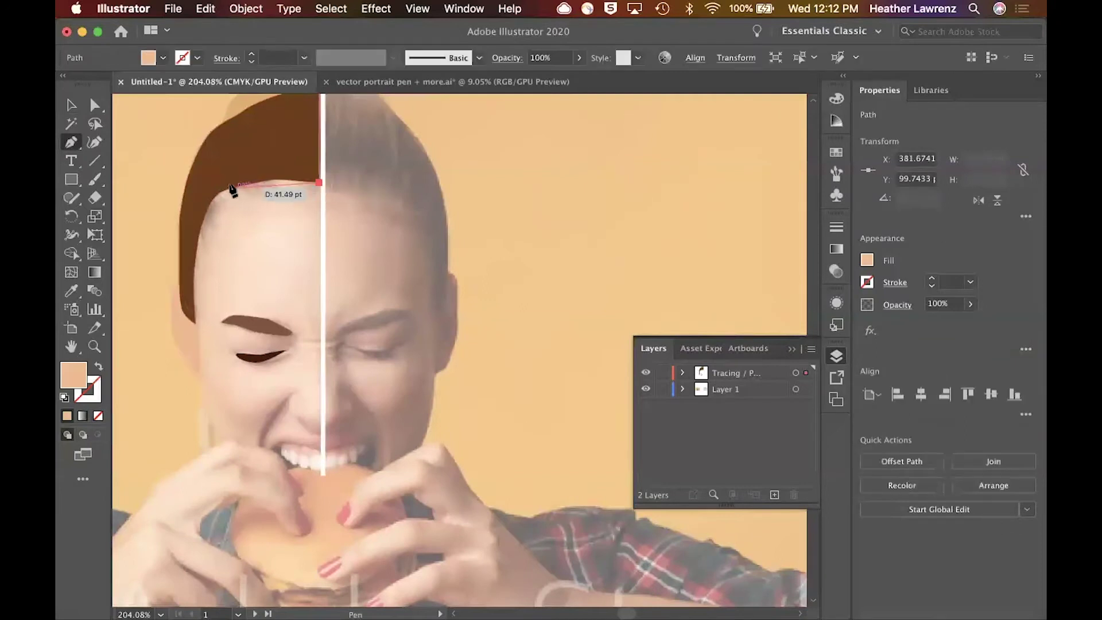
click(261, 172)
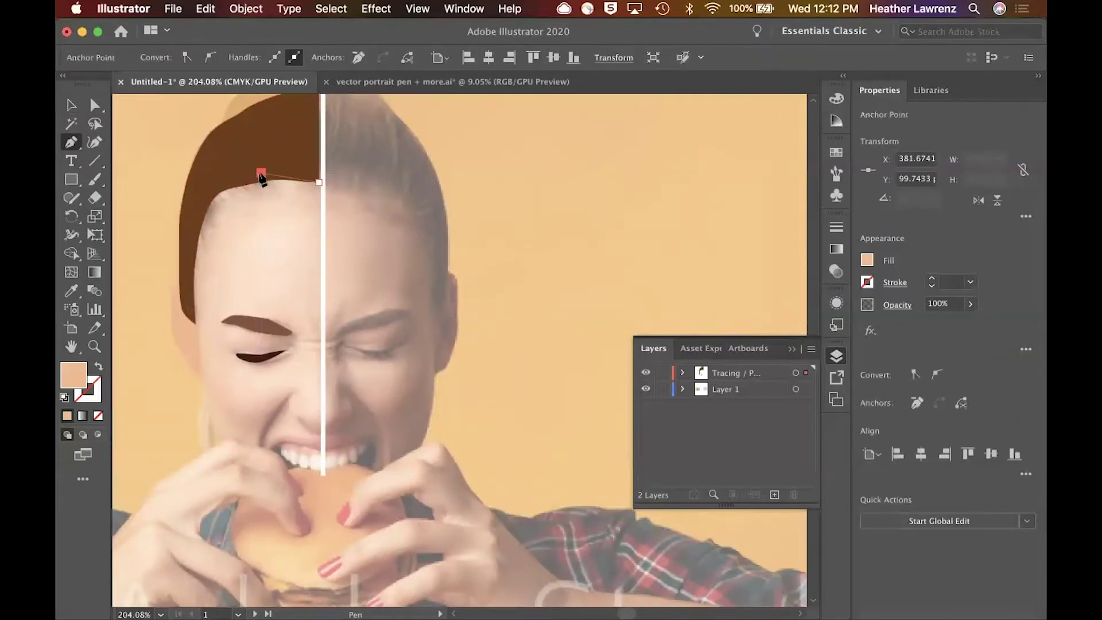
click(200, 195)
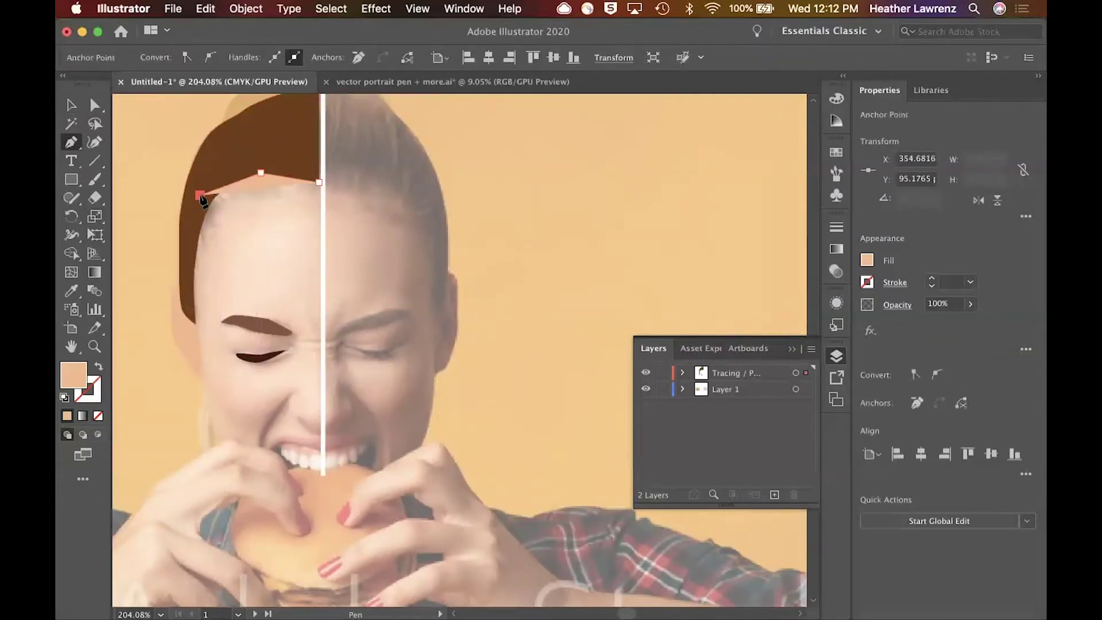
click(187, 292)
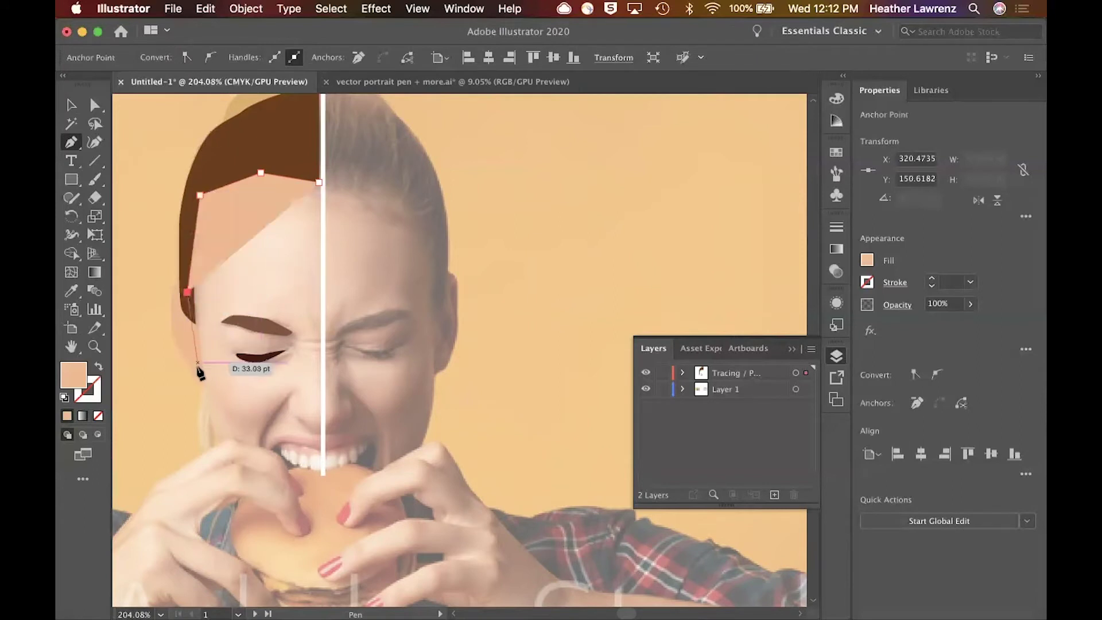
click(194, 373)
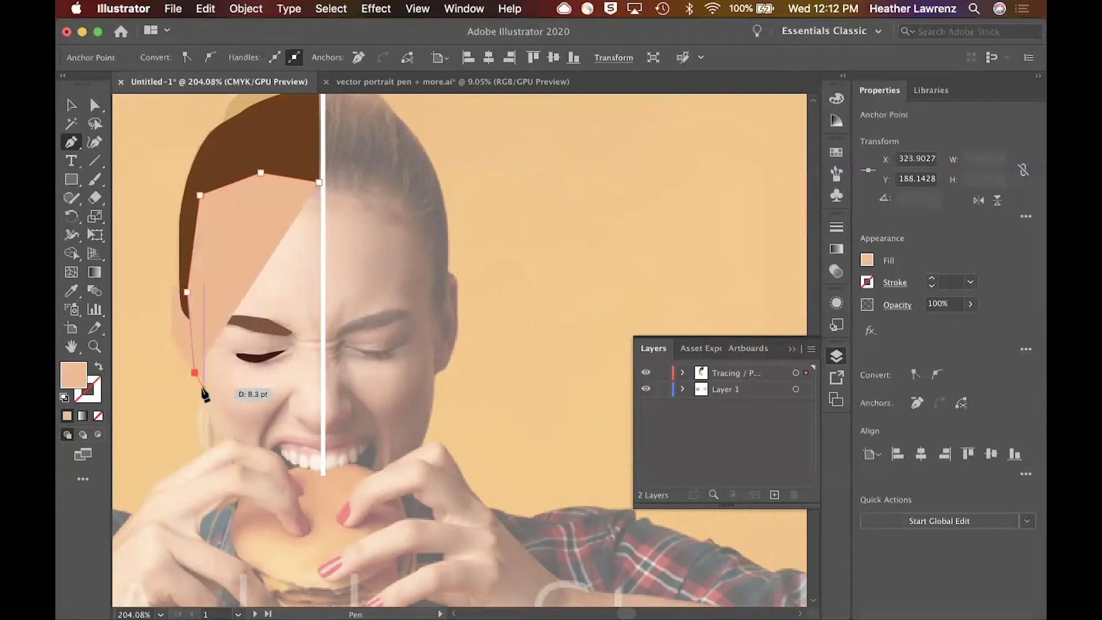
Continue the face outline from the earlobe along the cheek with curved segments, and swap its fill to a stroke
scroll(202, 392, up, 5)
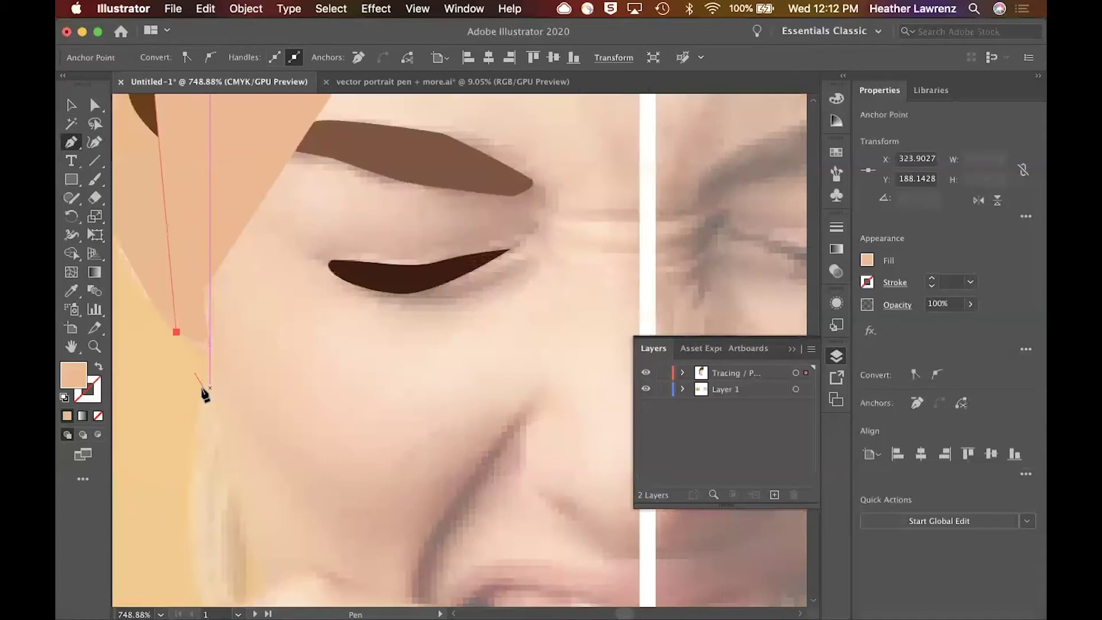
click(204, 337)
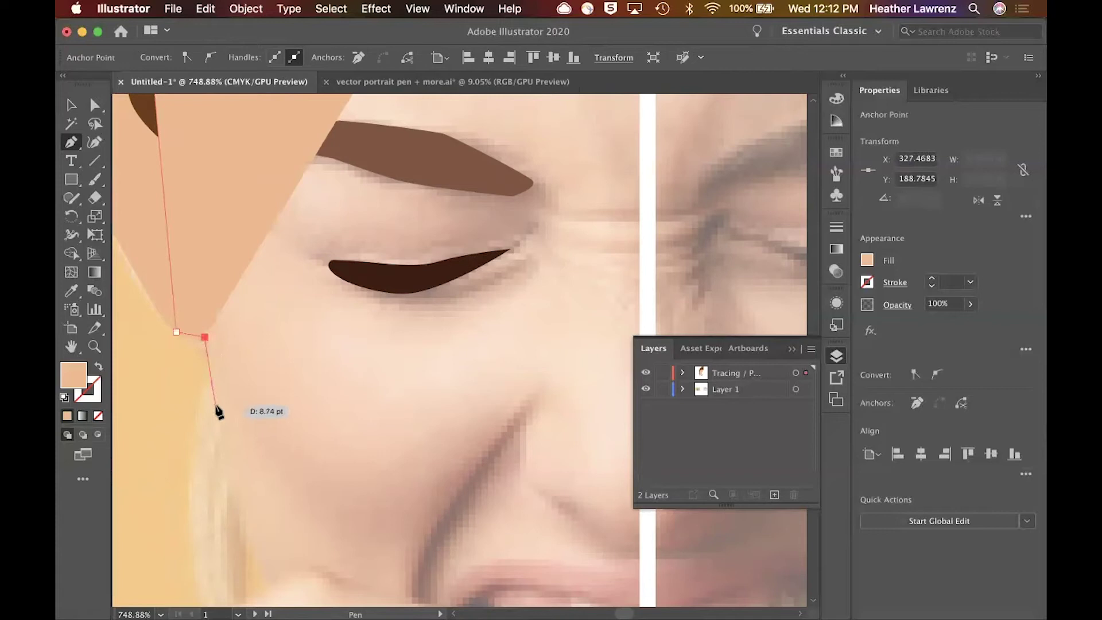
drag(215, 406, 224, 432)
drag(241, 503, 257, 530)
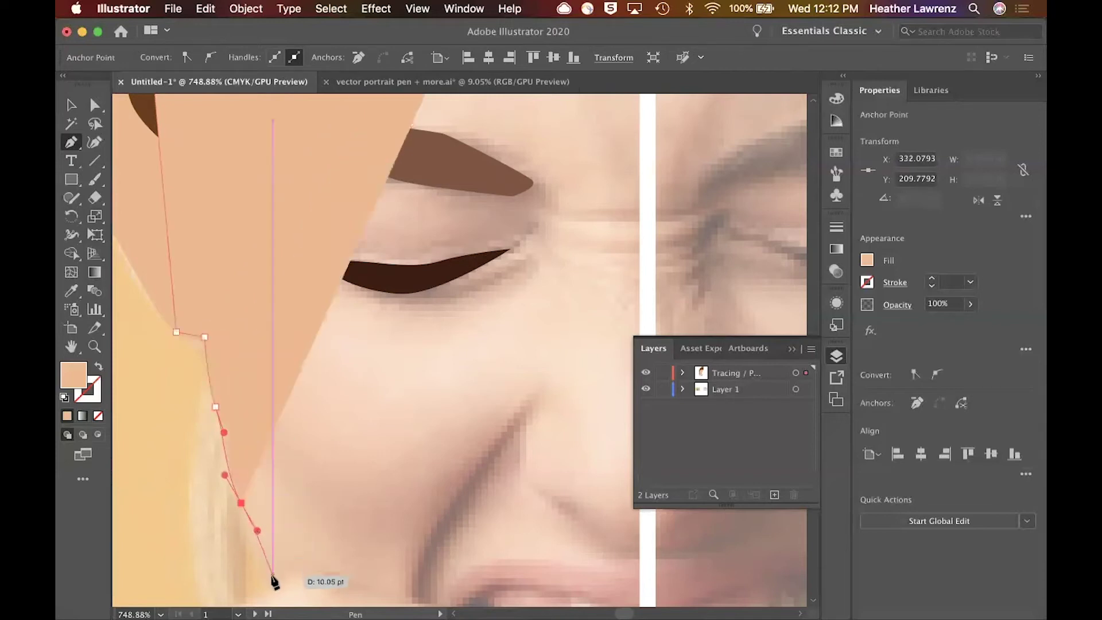
click(100, 368)
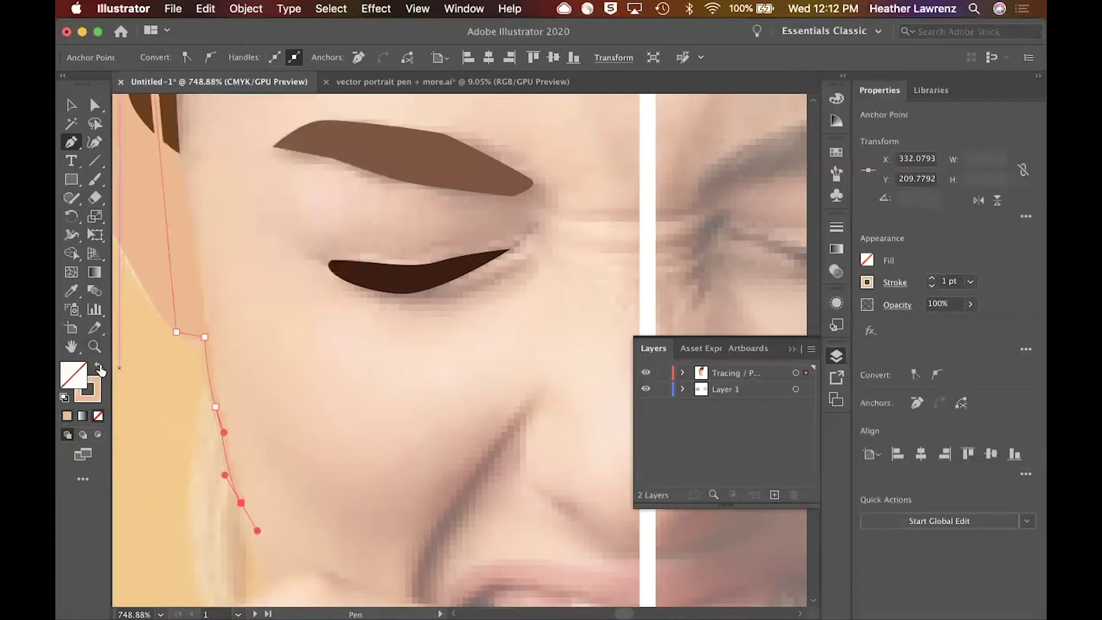
Curve the face outline along the jaw and chin to the centre guide, and close it straight up at the hairline
scroll(315, 304, down, 8)
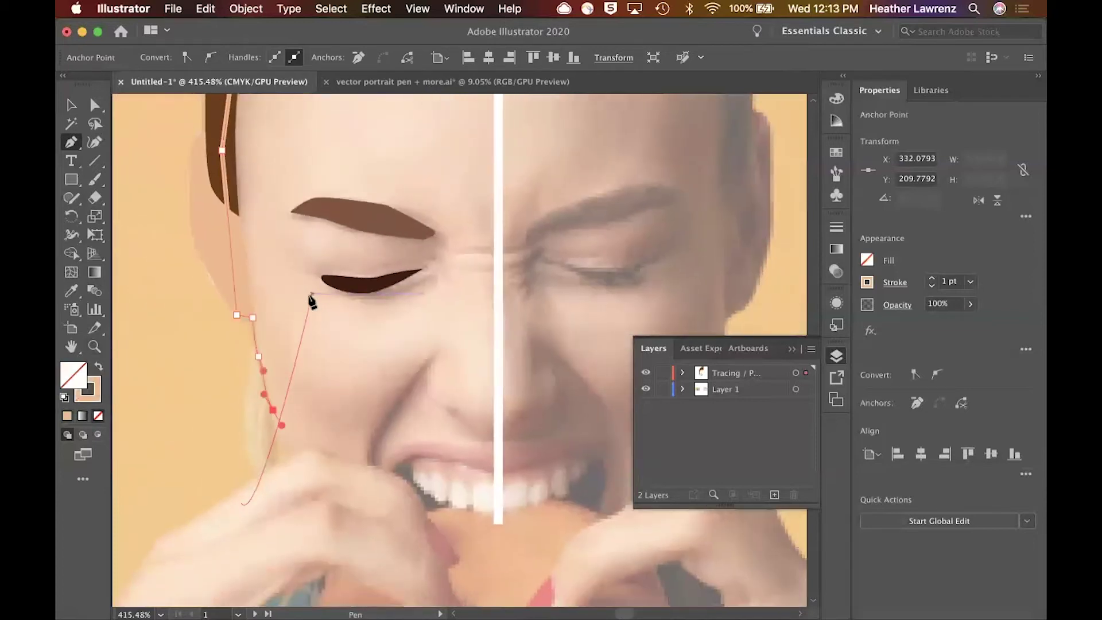
click(275, 304)
drag(286, 324, 308, 370)
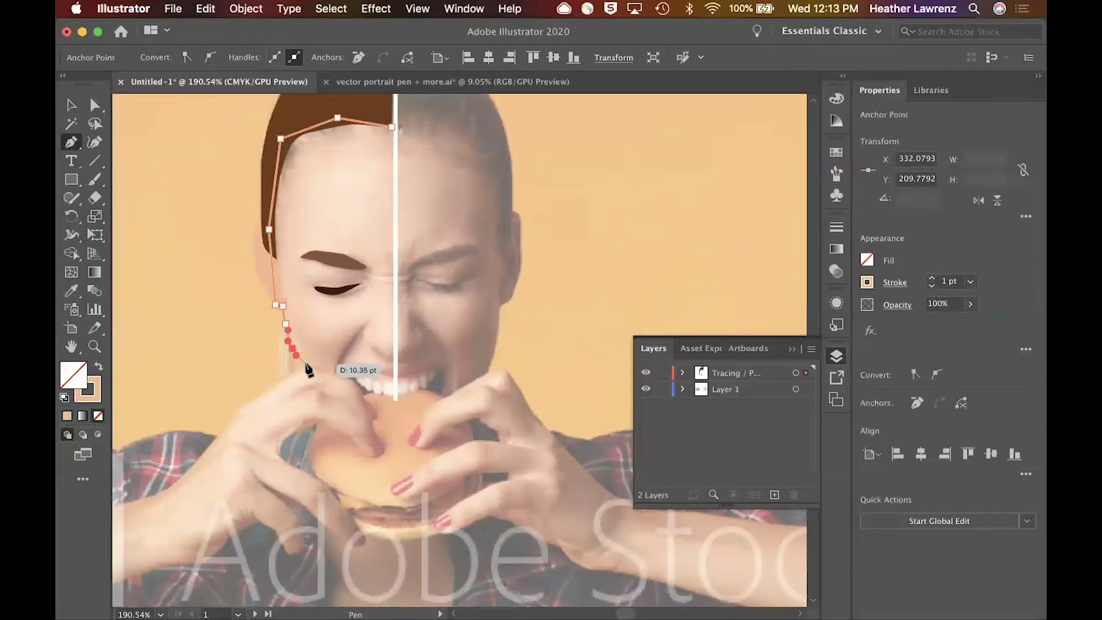
scroll(308, 370, up, 6)
drag(308, 370, 348, 463)
mouse_move(386, 524)
mouse_down()
mouse_move(574, 558)
mouse_move(562, 413)
mouse_move(603, 236)
mouse_up()
super+click(442, 539)
super+click(574, 557)
scroll(563, 419, down, 5)
scroll(601, 238, up, 10)
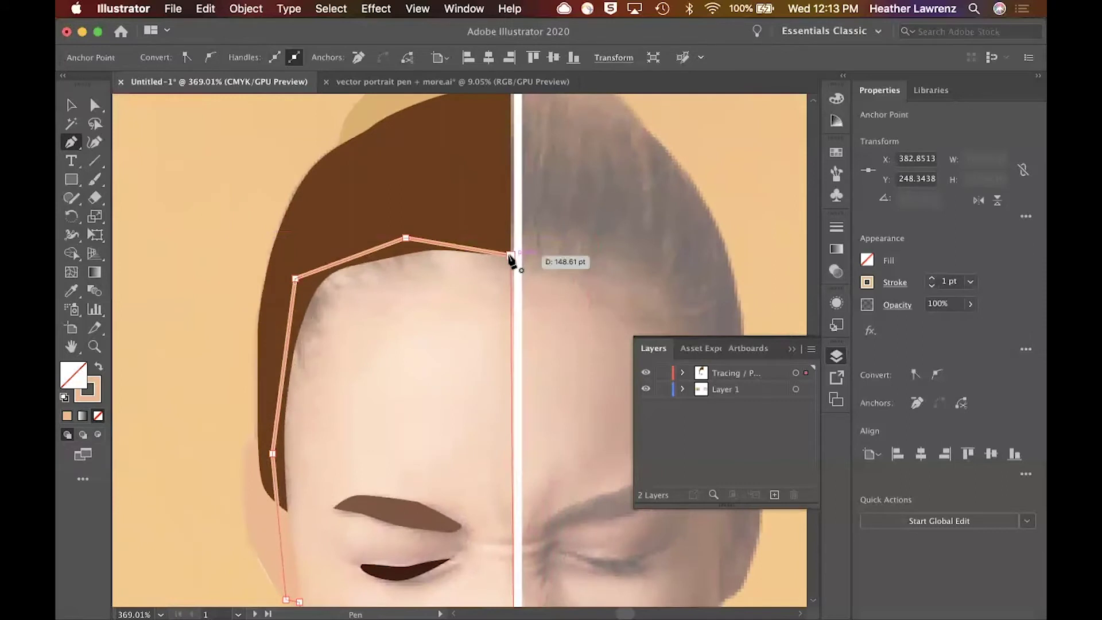
click(511, 257)
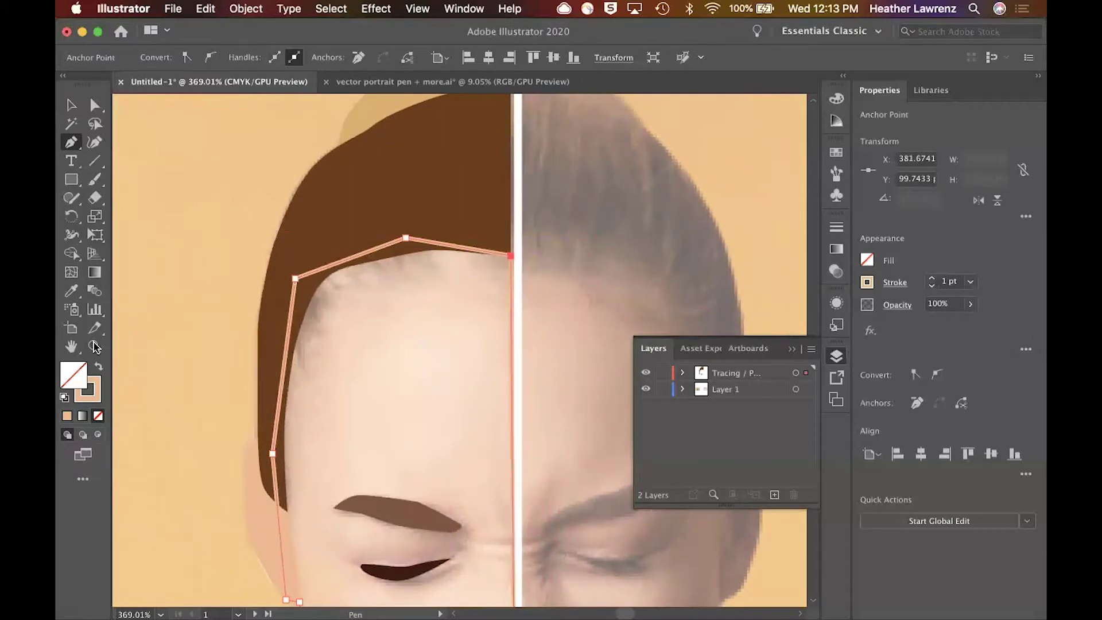
Swap the face shape's stroke back to a fill and send it backward three levels, behind the hair, eyebrow and eye
click(99, 367)
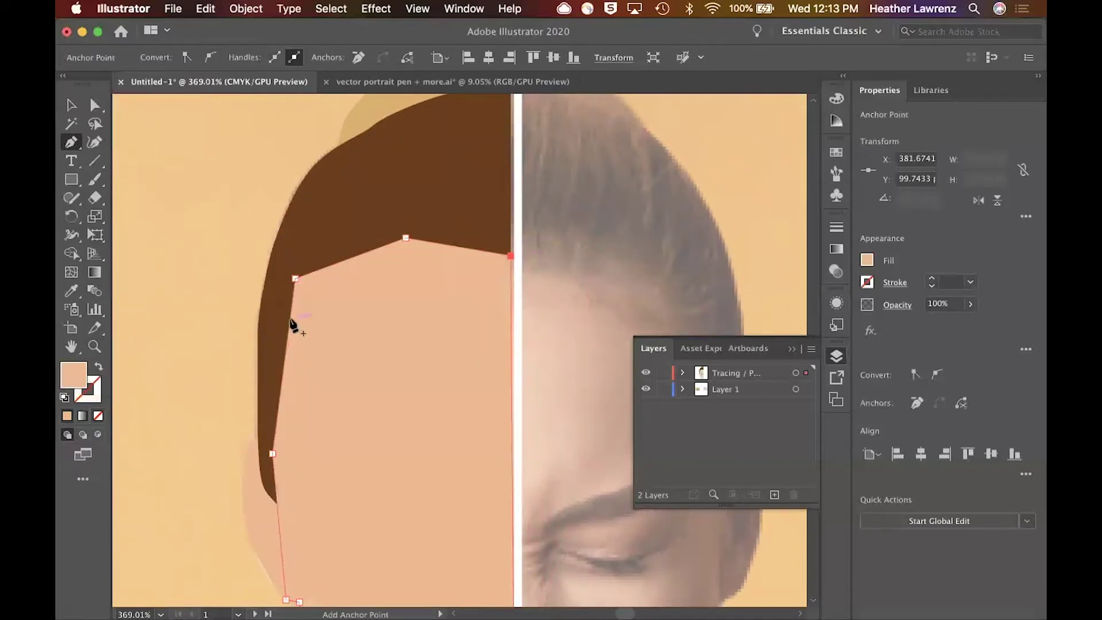
key(super+bracketleft)
key(super+bracketleft)
key(super+bracketleft)
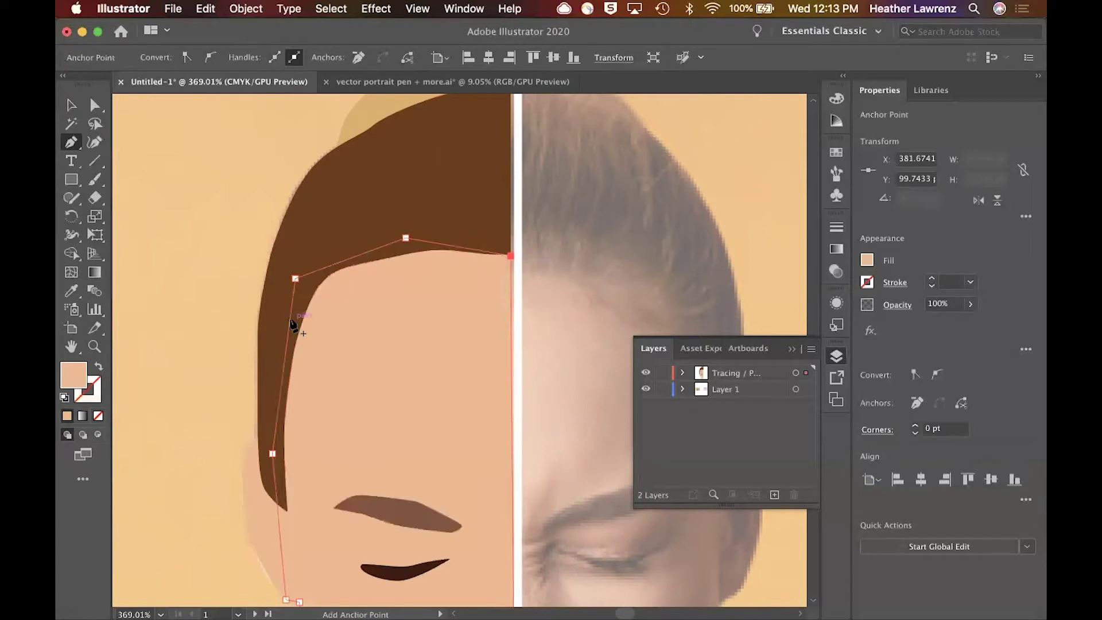
Move the filled face shape sideways away from the centre guide to uncover the nose and mouth in the photo
click(69, 106)
scroll(211, 214, down, 3)
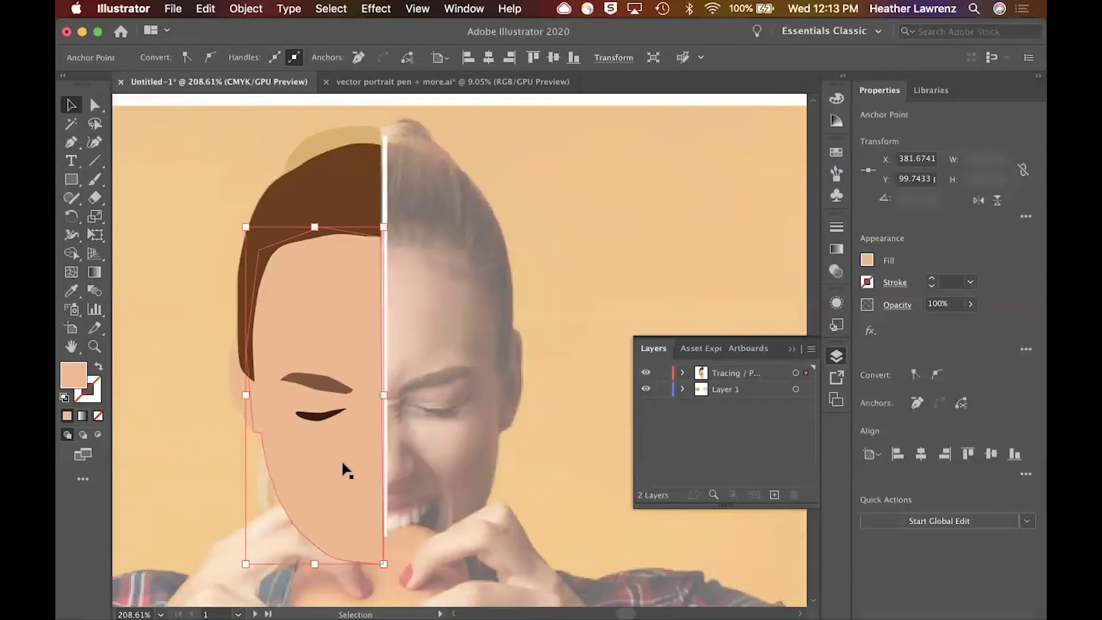
scroll(373, 432, down, 1)
scroll(374, 432, up, 3)
scroll(373, 432, down, 5)
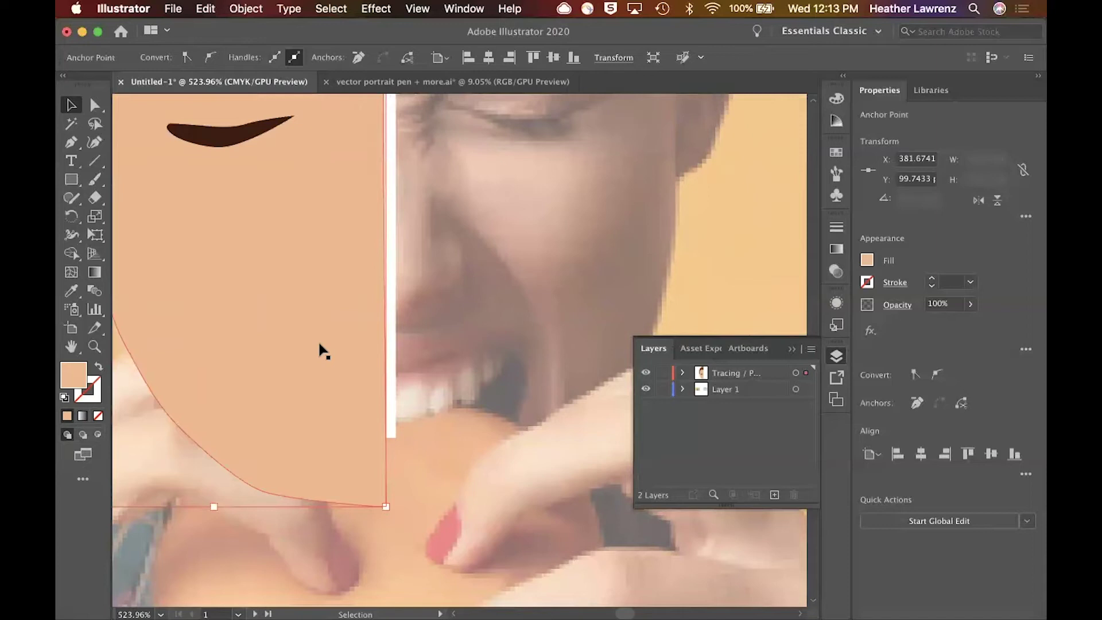
drag(320, 345, 182, 349)
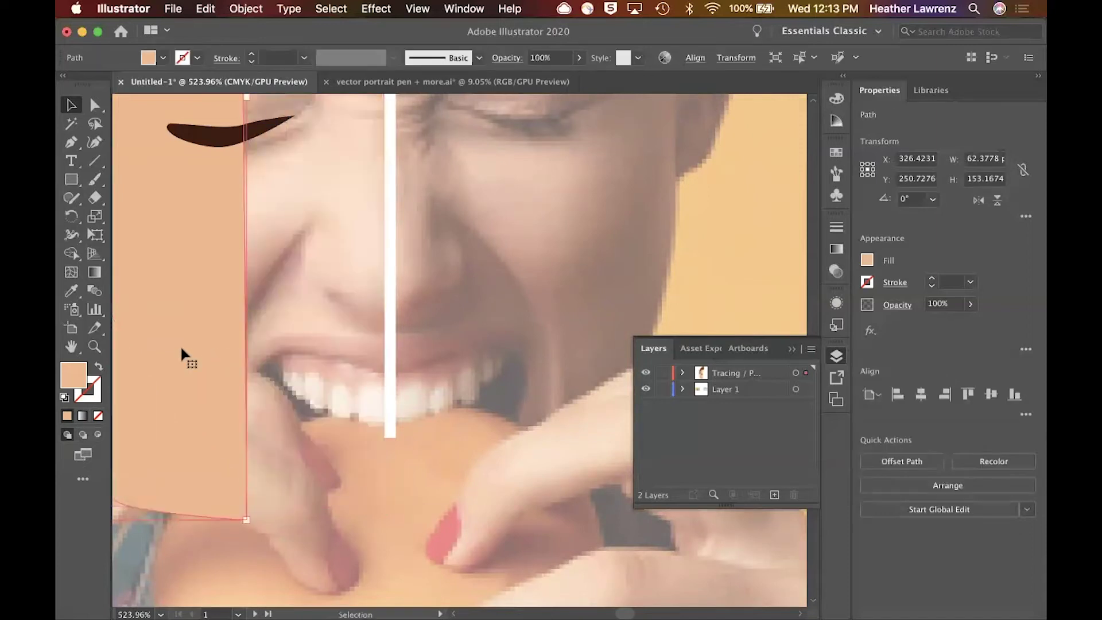
Move the face shape further from the centre guide and trace the nostril's lower edge with a short curved Pen path
drag(160, 290, 126, 290)
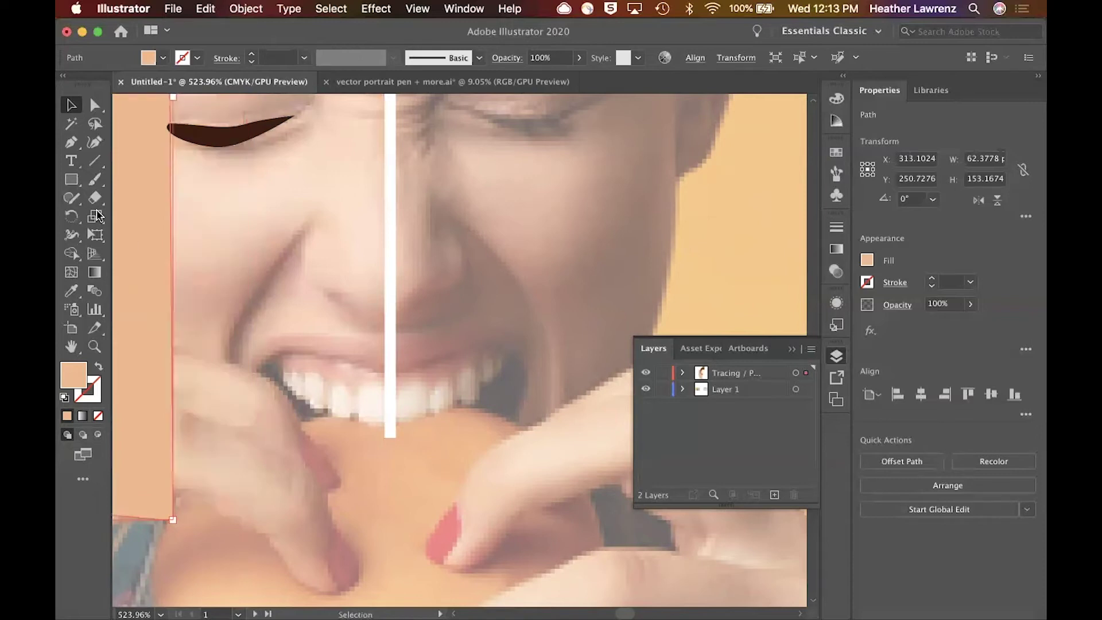
click(71, 142)
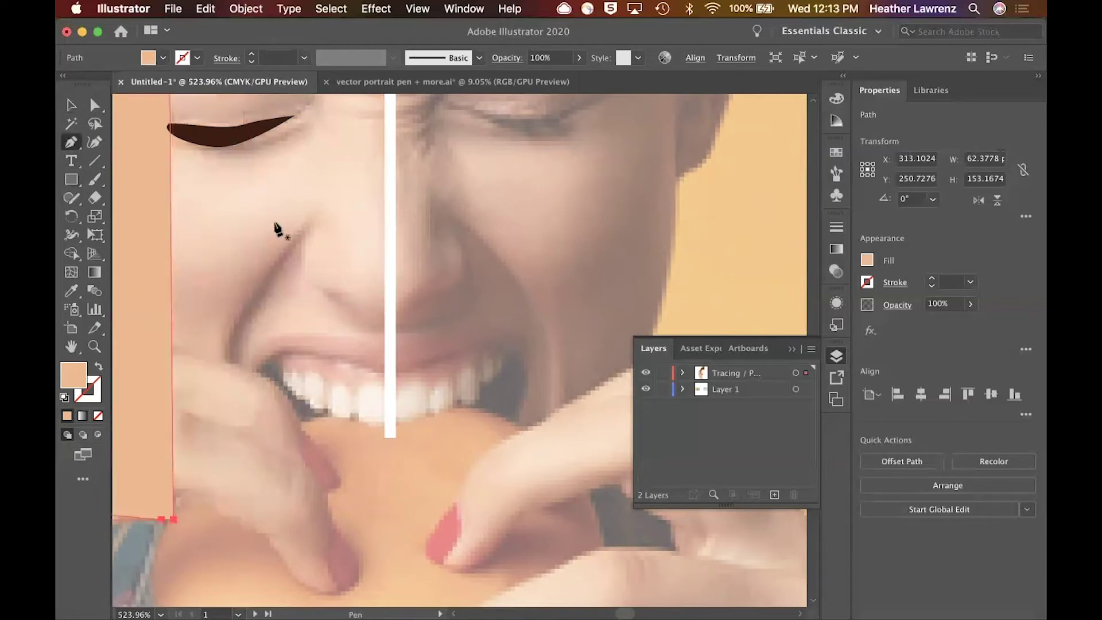
click(306, 279)
drag(364, 319, 380, 341)
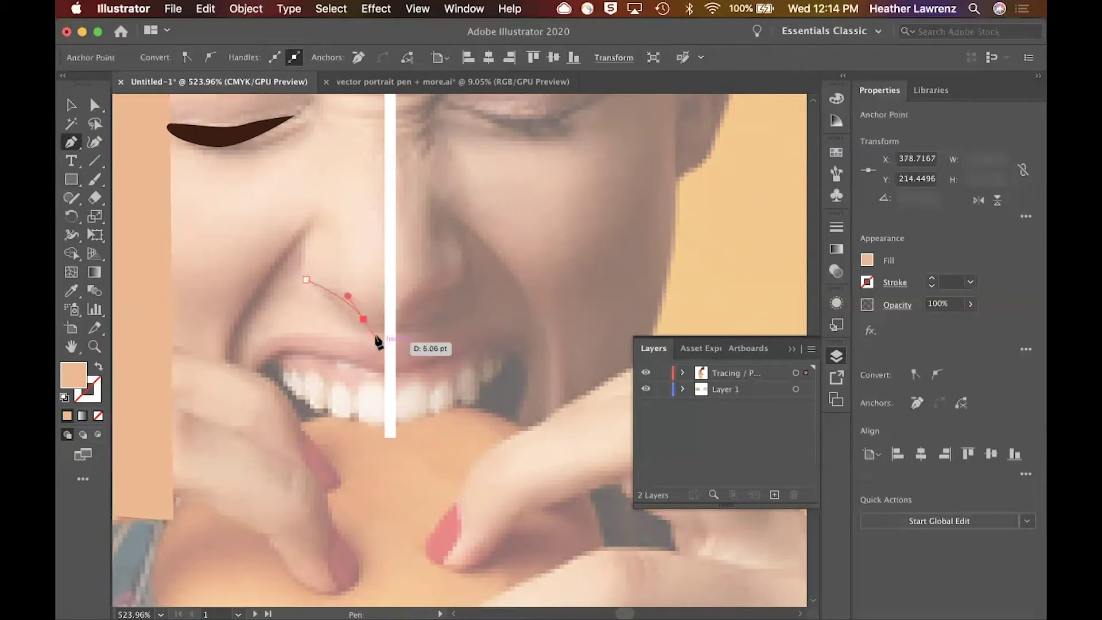
Give the nostril path no fill and a 1 pt stroke in the dark reddish-brown sampled from the nose shadow in the photo
click(90, 380)
click(97, 368)
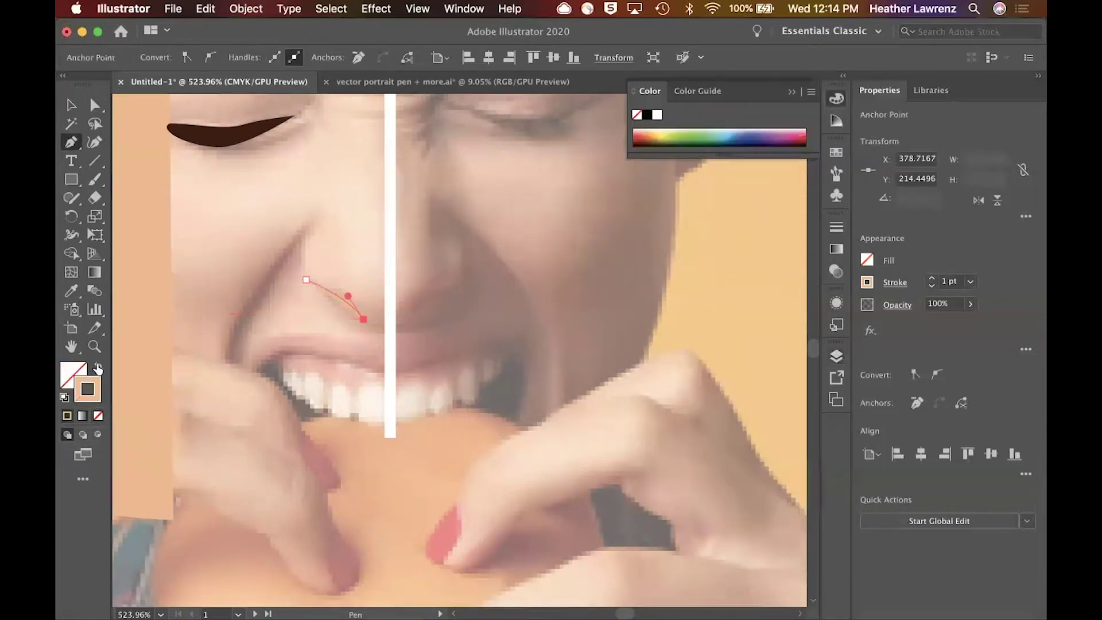
key(i)
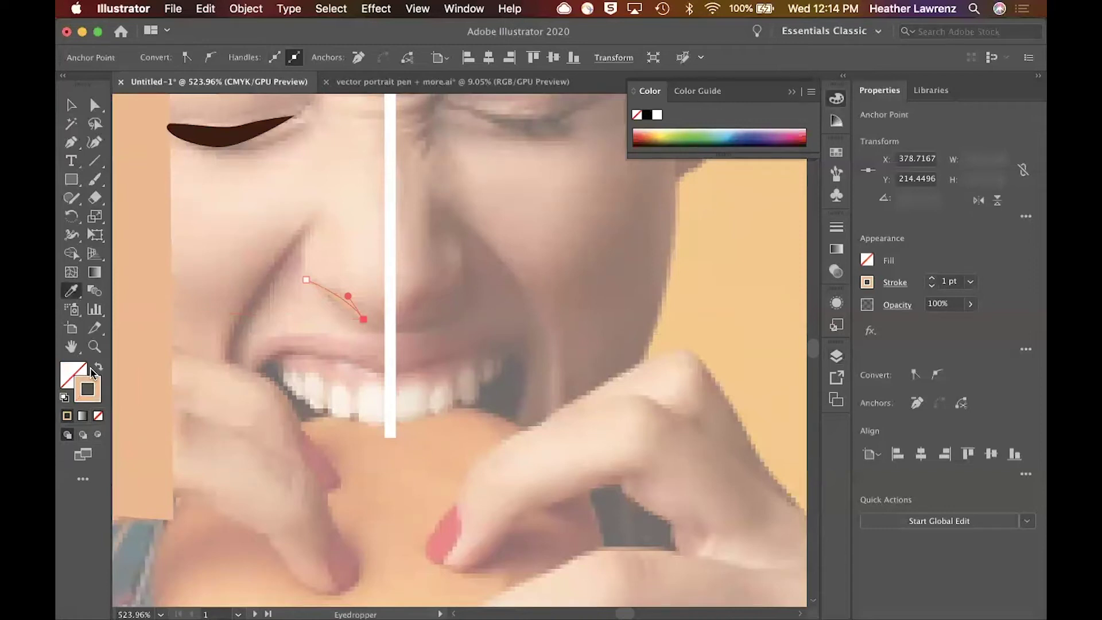
click(411, 309)
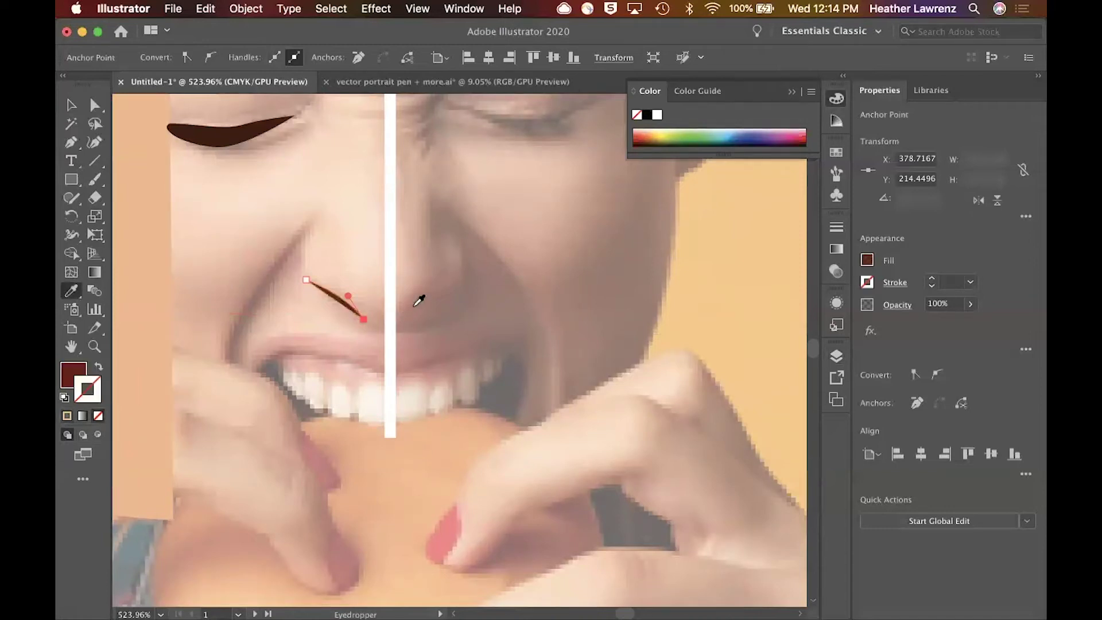
click(98, 371)
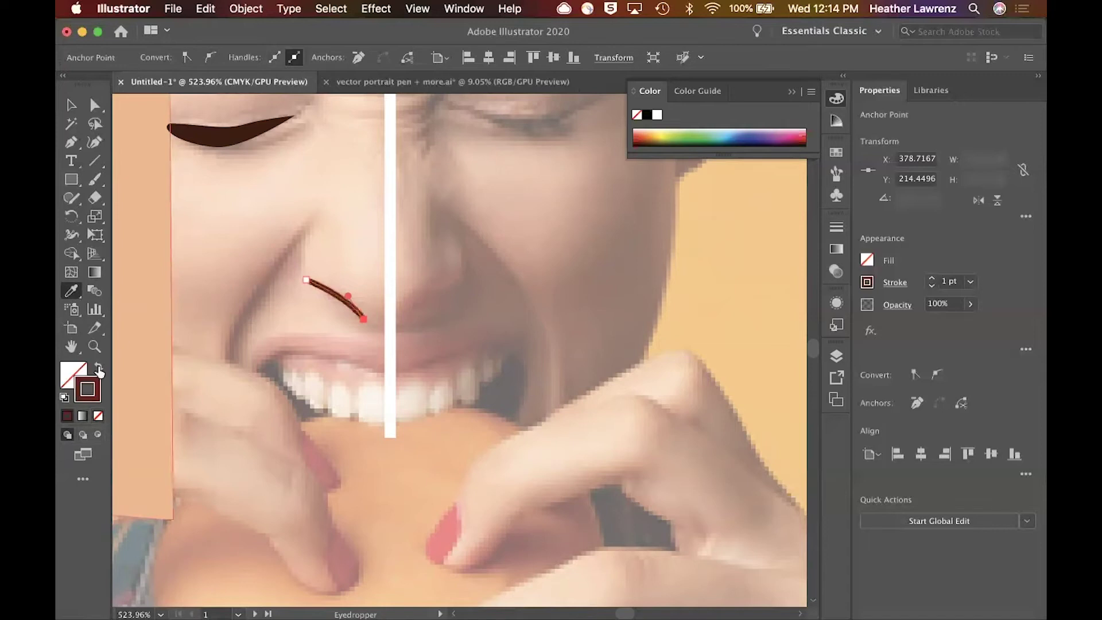
click(894, 284)
click(811, 324)
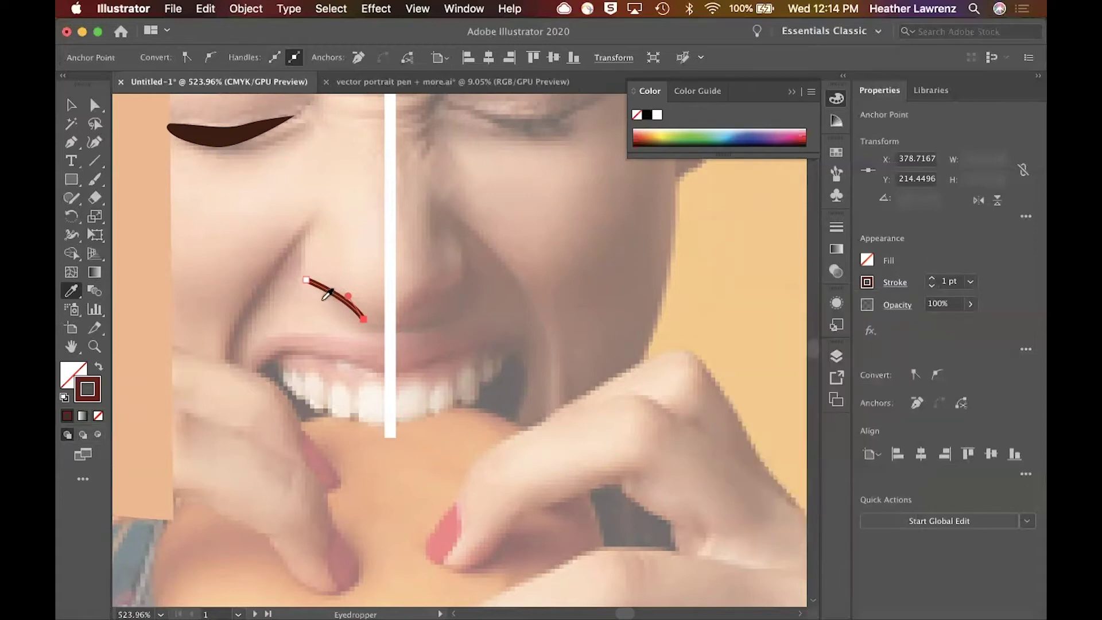
Trace the smile line with the Pen tool from beside the nose down the cheek crease to the fingers, and deselect it
key(v)
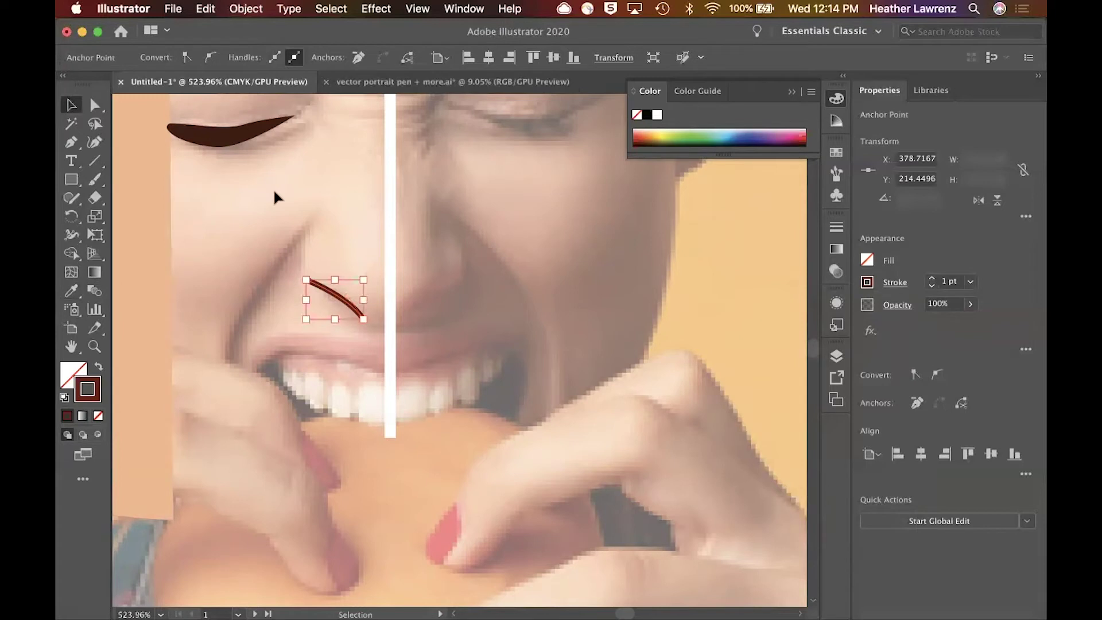
click(95, 105)
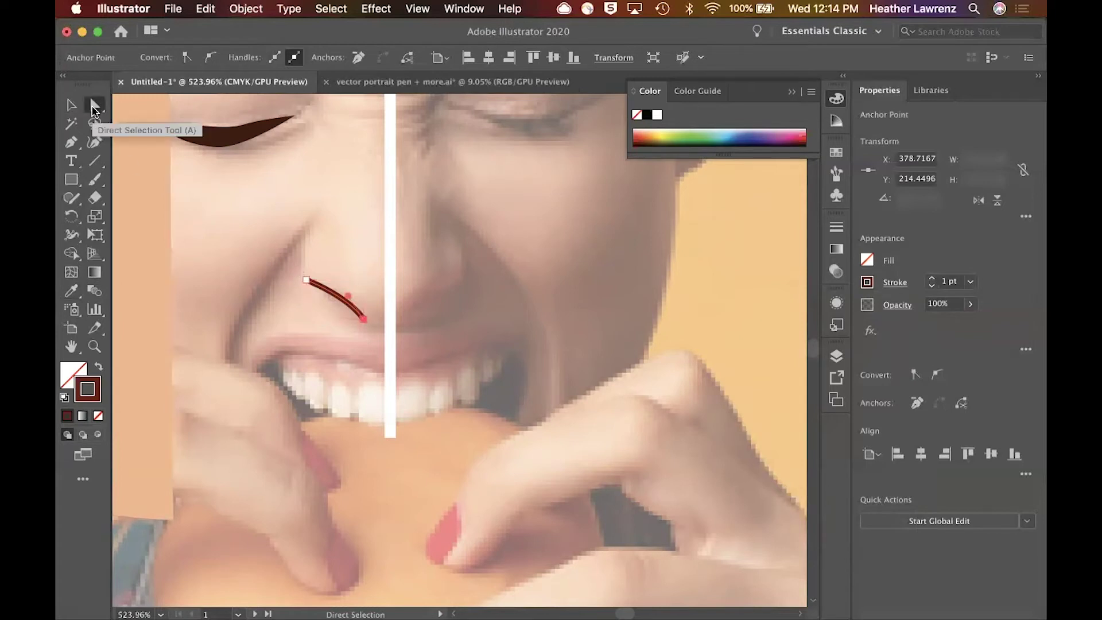
click(71, 105)
scroll(249, 266, up, 3)
click(357, 295)
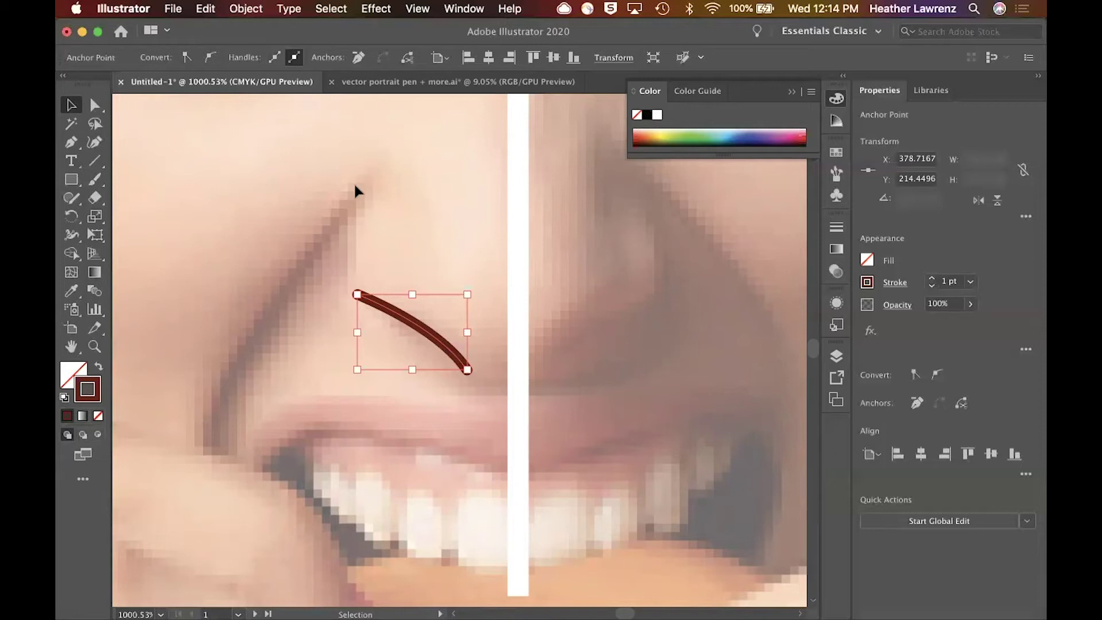
click(71, 142)
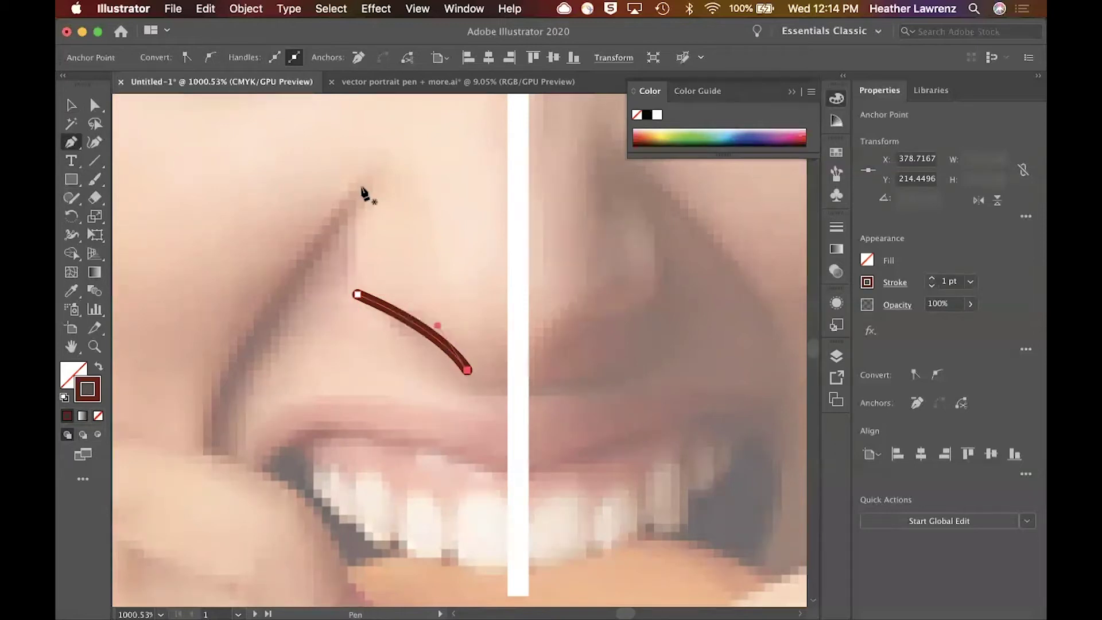
click(371, 173)
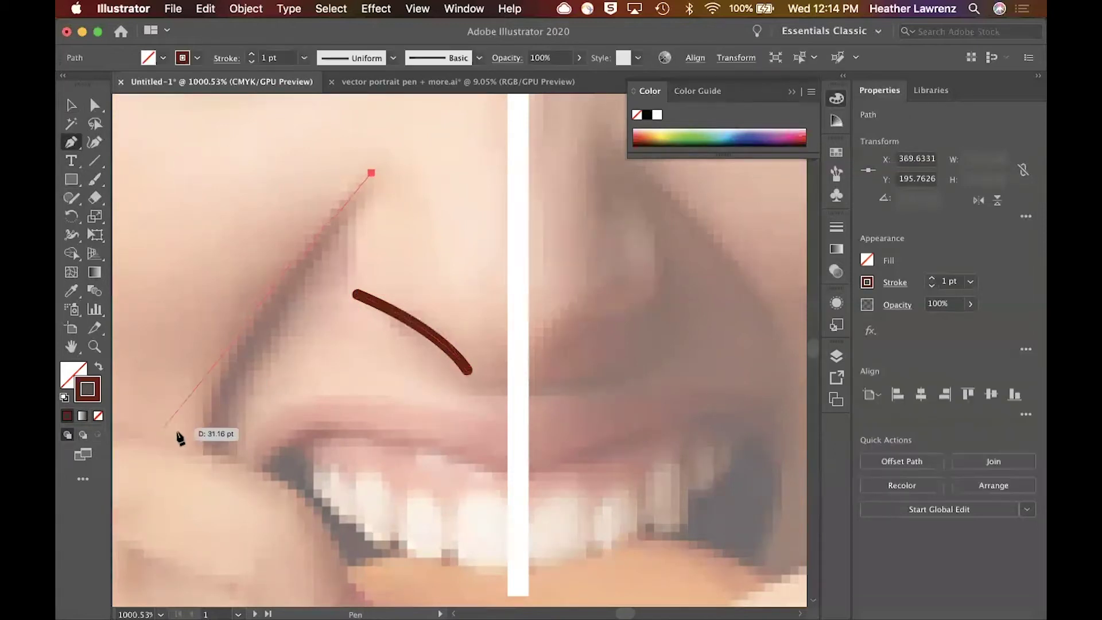
click(236, 347)
drag(229, 370, 229, 370)
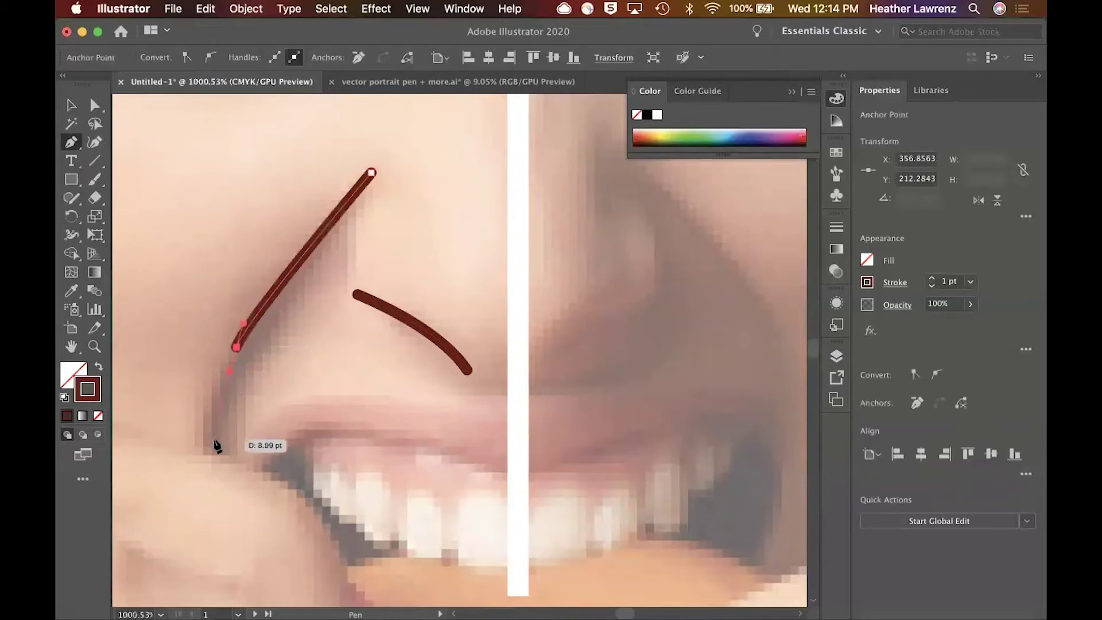
drag(214, 448, 216, 467)
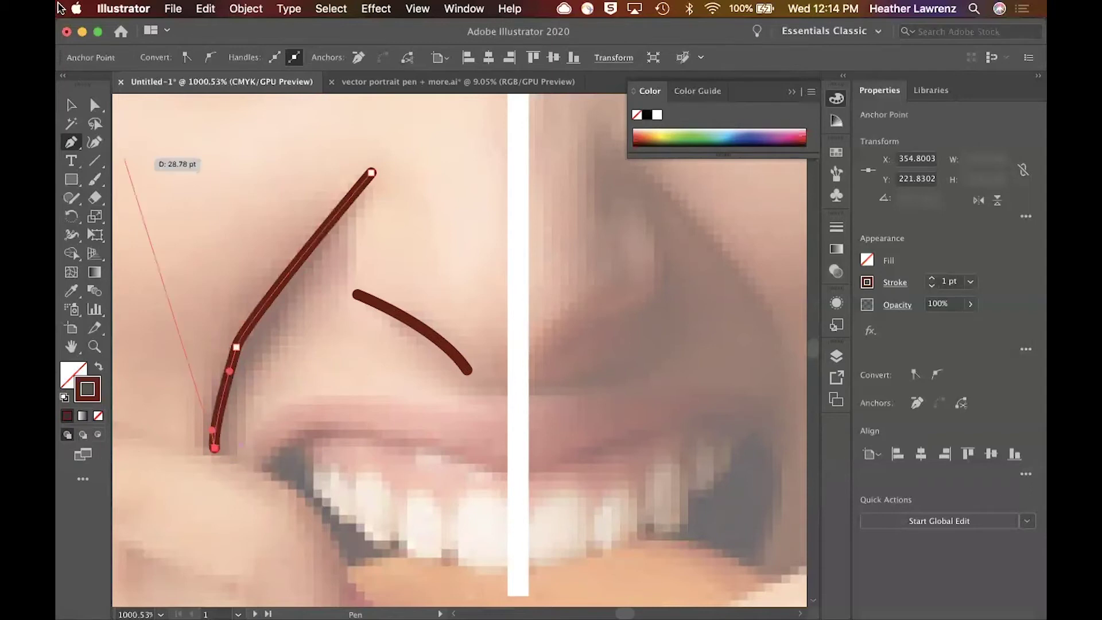
click(70, 103)
click(267, 135)
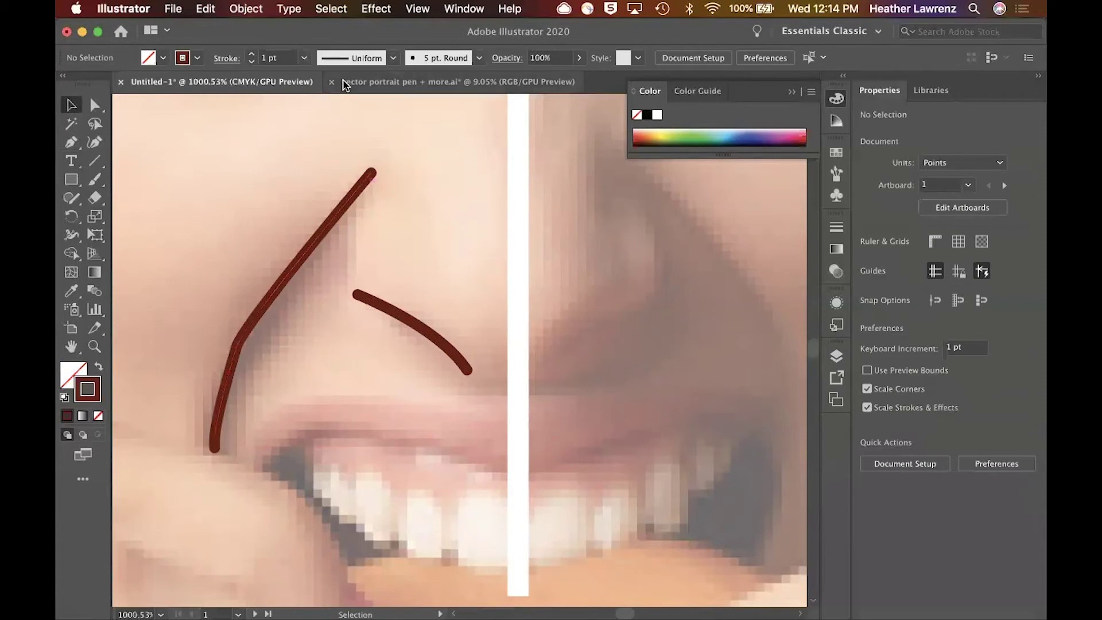
Move the filled face shape back beside the centre guide, beneath the facial features
click(370, 174)
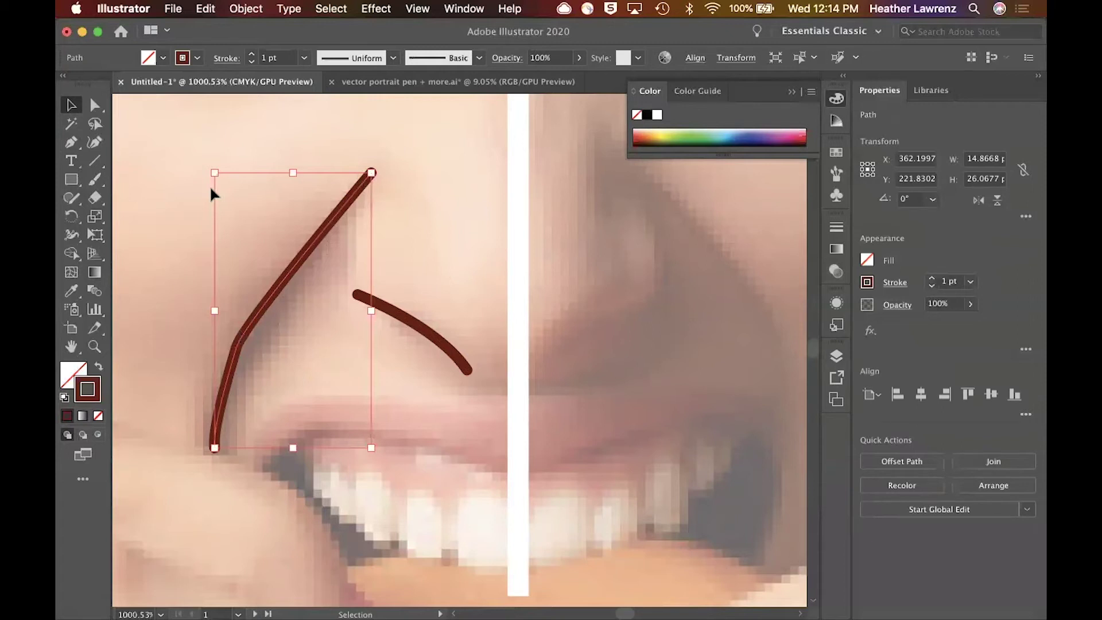
scroll(211, 190, down, 8)
scroll(210, 188, down, 3)
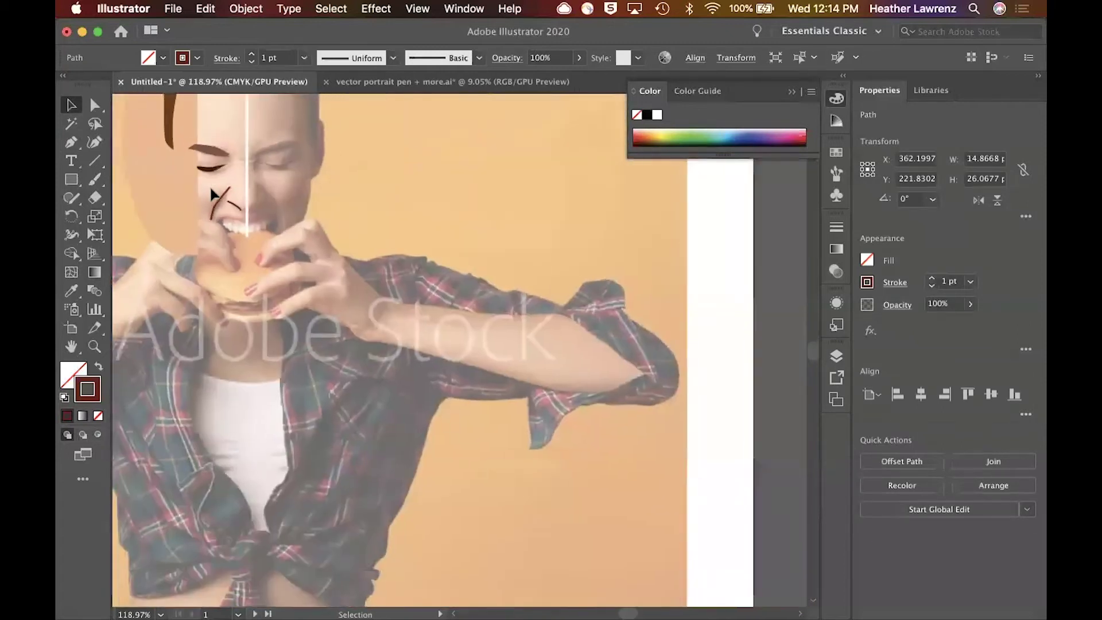
drag(170, 172, 219, 176)
scroll(216, 175, down, 2)
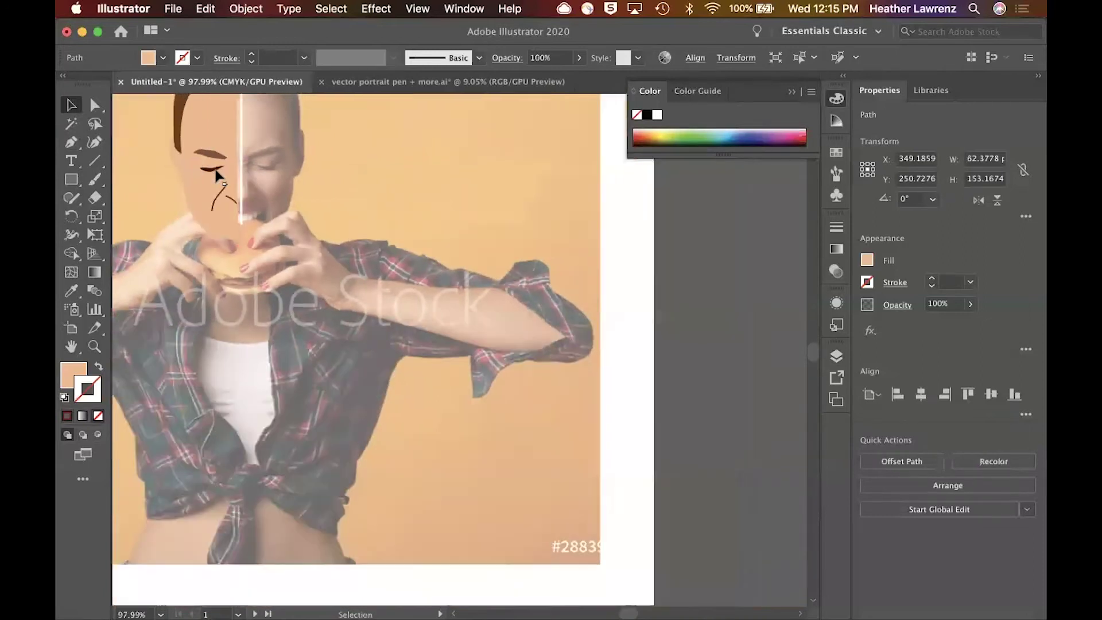
scroll(217, 175, up, 3)
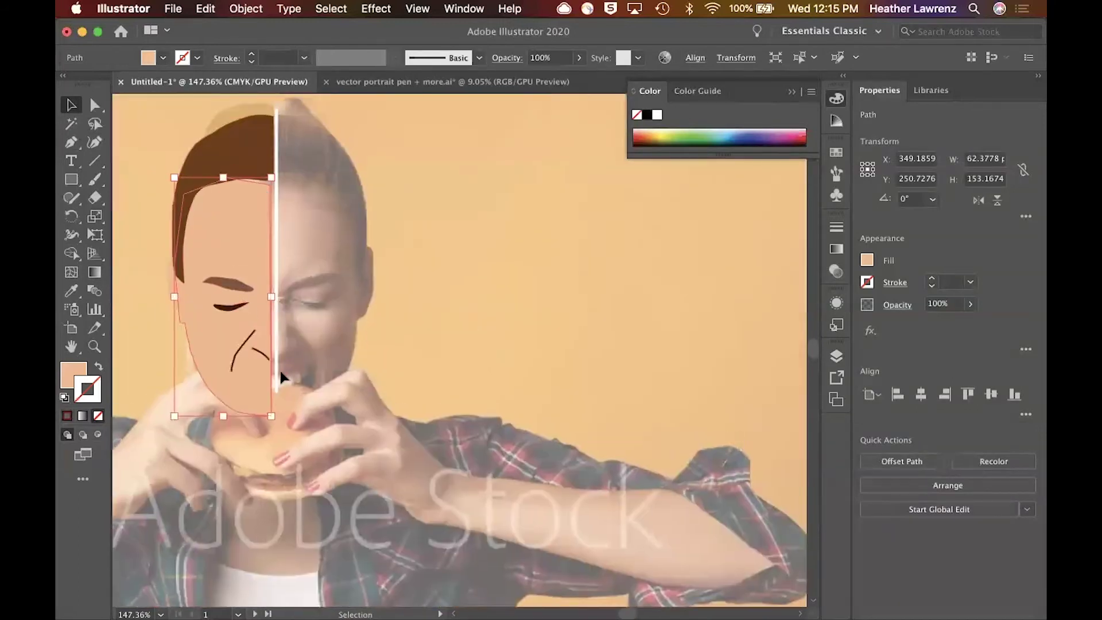
Recolour the smile line's stroke to the lighter reddish-brown 843d34 and deselect it
click(262, 353)
drag(252, 348, 251, 349)
click(241, 351)
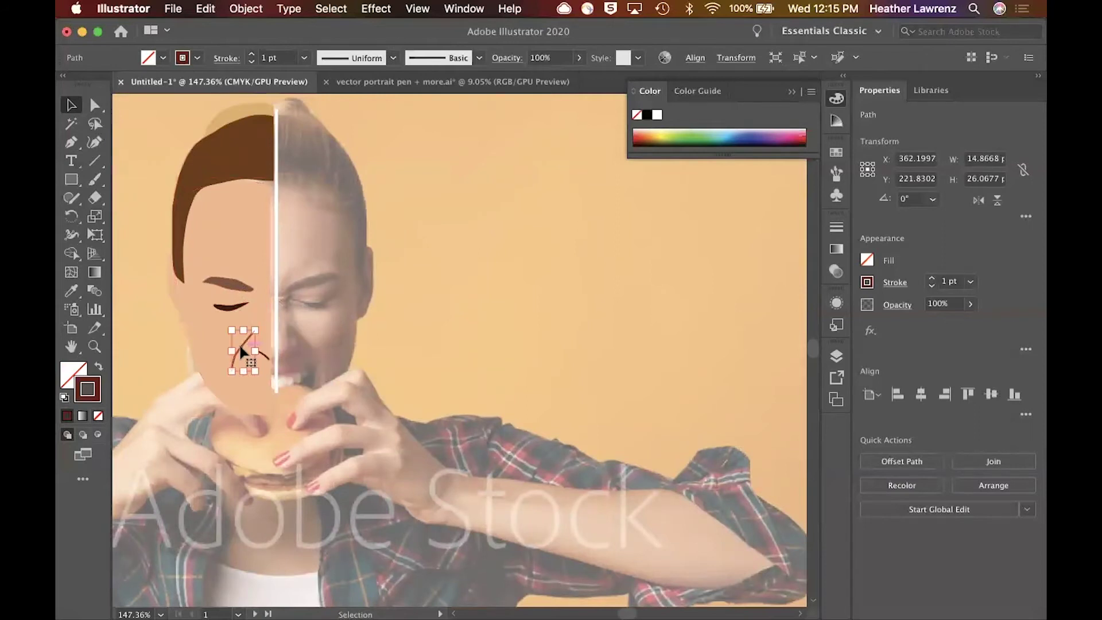
double_click(94, 393)
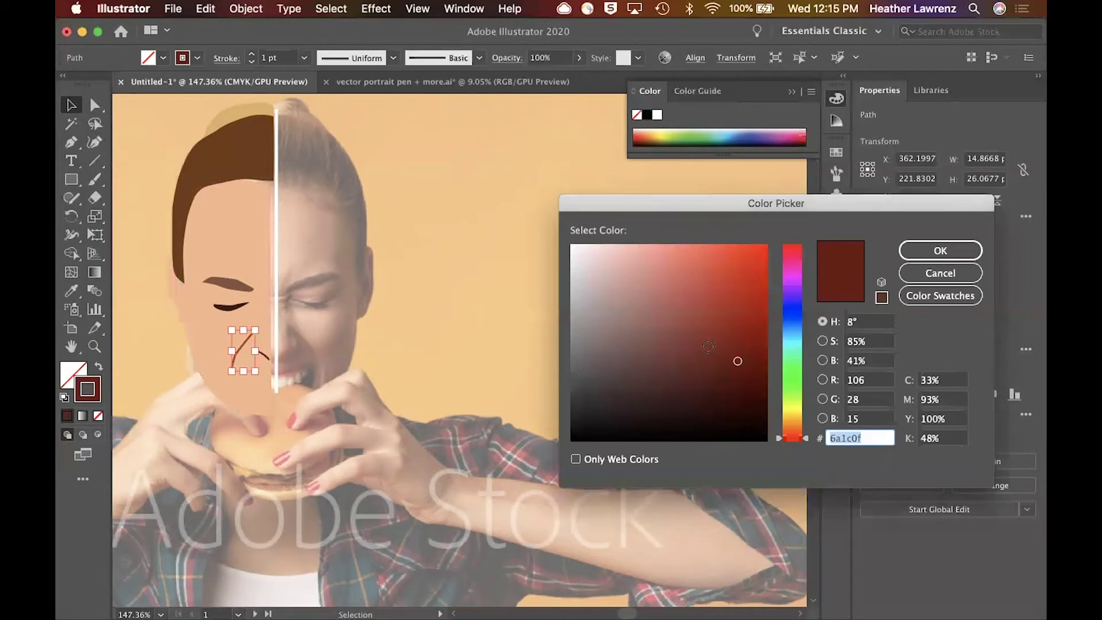
click(703, 346)
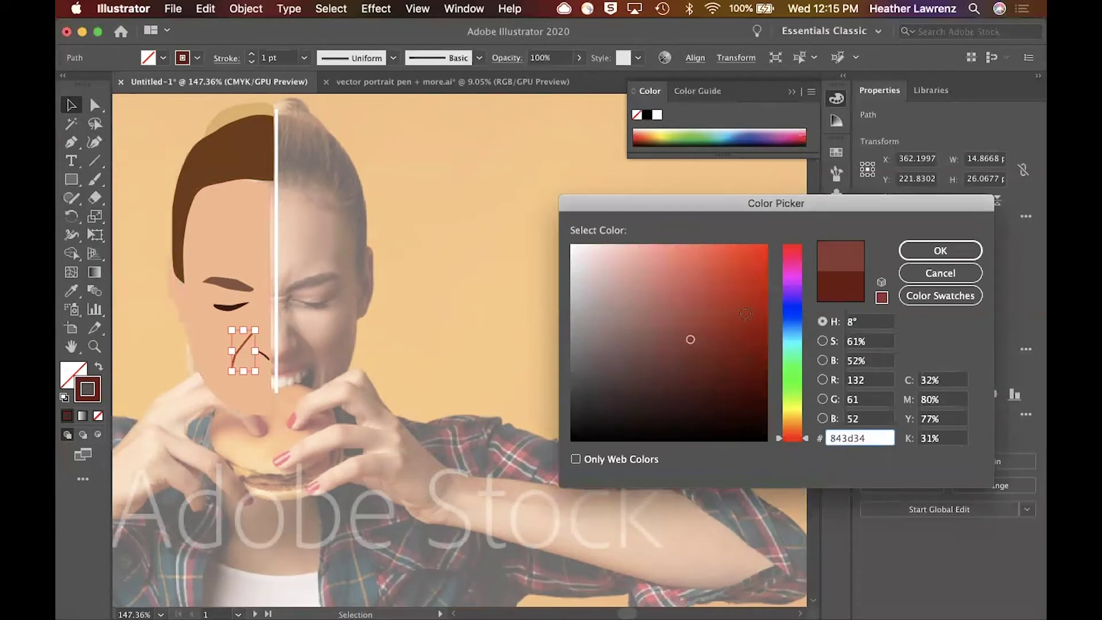
click(939, 249)
click(432, 299)
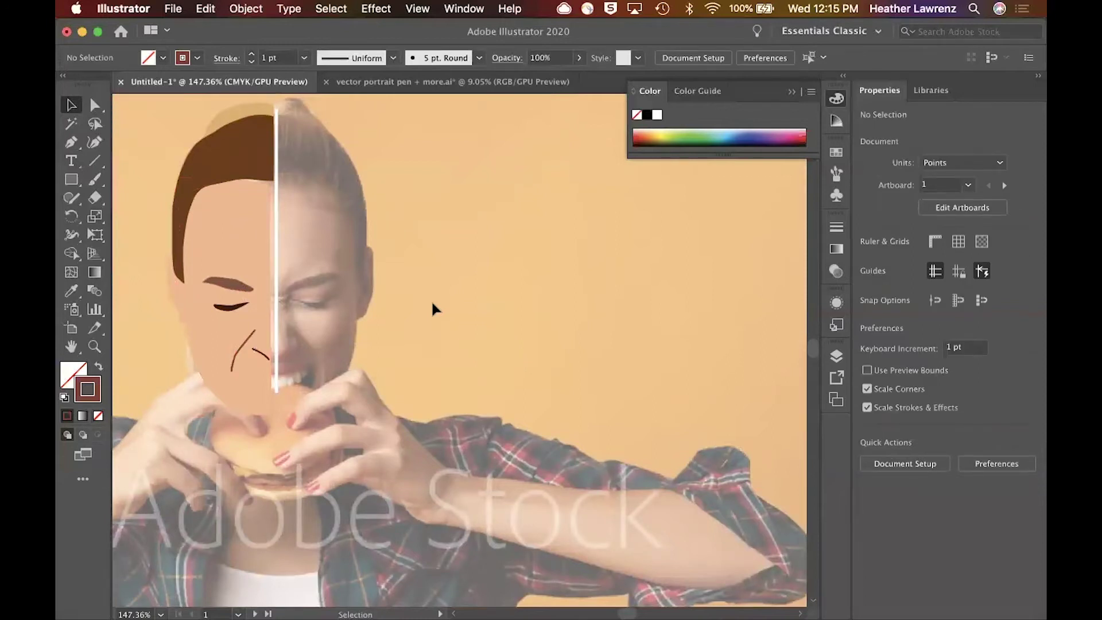
Nudge the face shape up 6 pt and 2 pt sideways to align it with the centre guide
scroll(432, 299, up, 4)
click(282, 288)
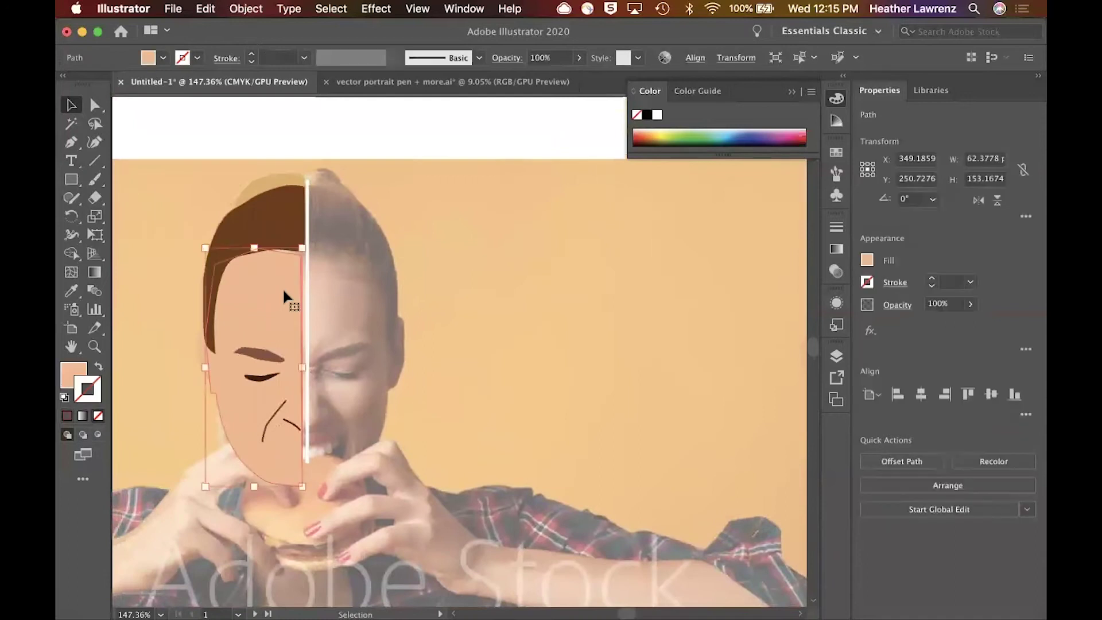
key(Up)
key(Up)
key(Up)
key(Up)
key(Up)
key(Up)
key(Right)
key(Right)
Select all the traced half-face shapes together and group them
click(190, 253)
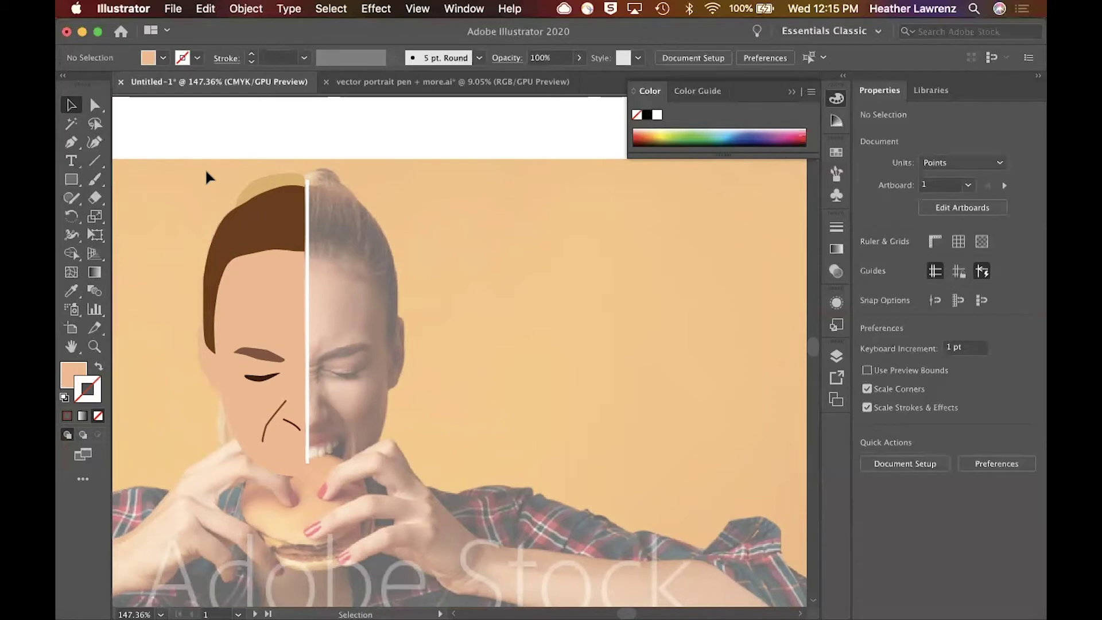
drag(198, 169, 300, 472)
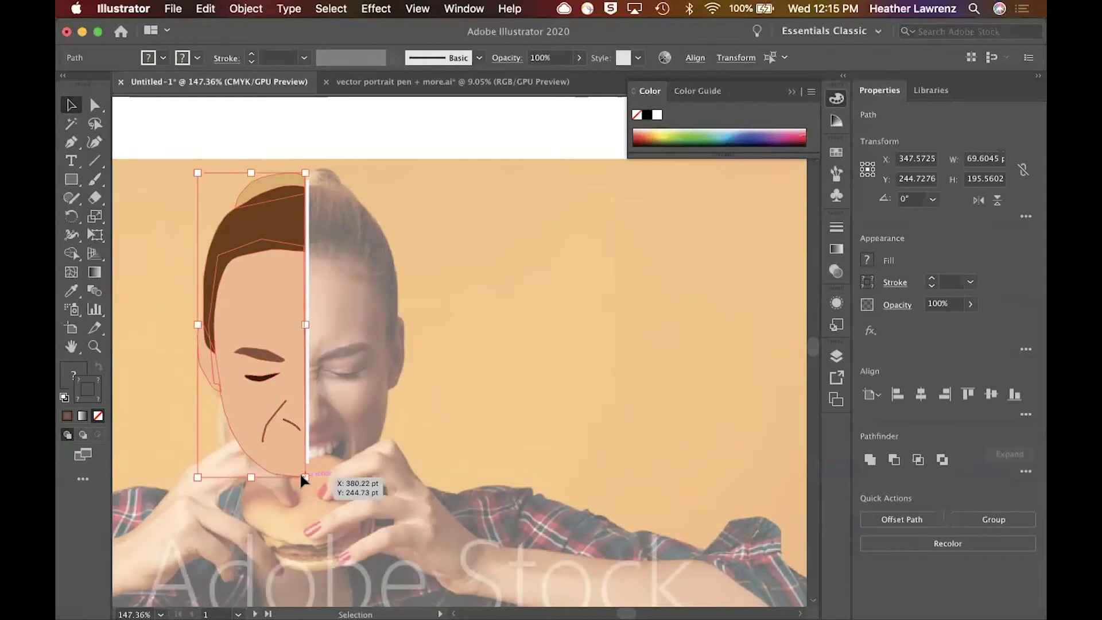
key(super+g)
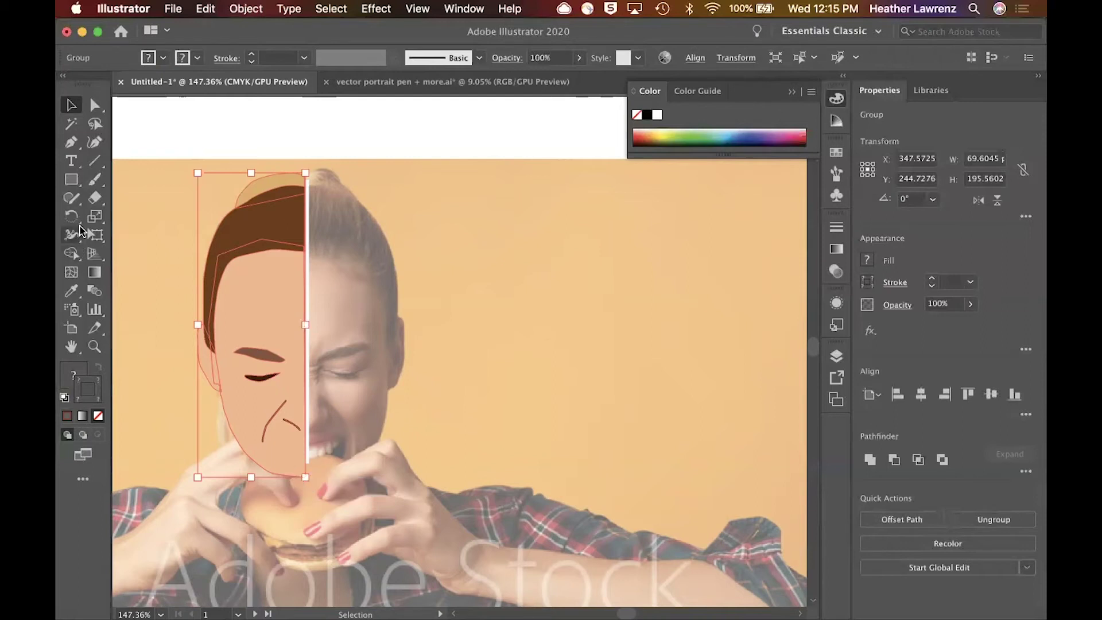
Reflect a copy of the half-face group across the vertical axis, with the reflection origin on its centre edge
drag(74, 218, 105, 235)
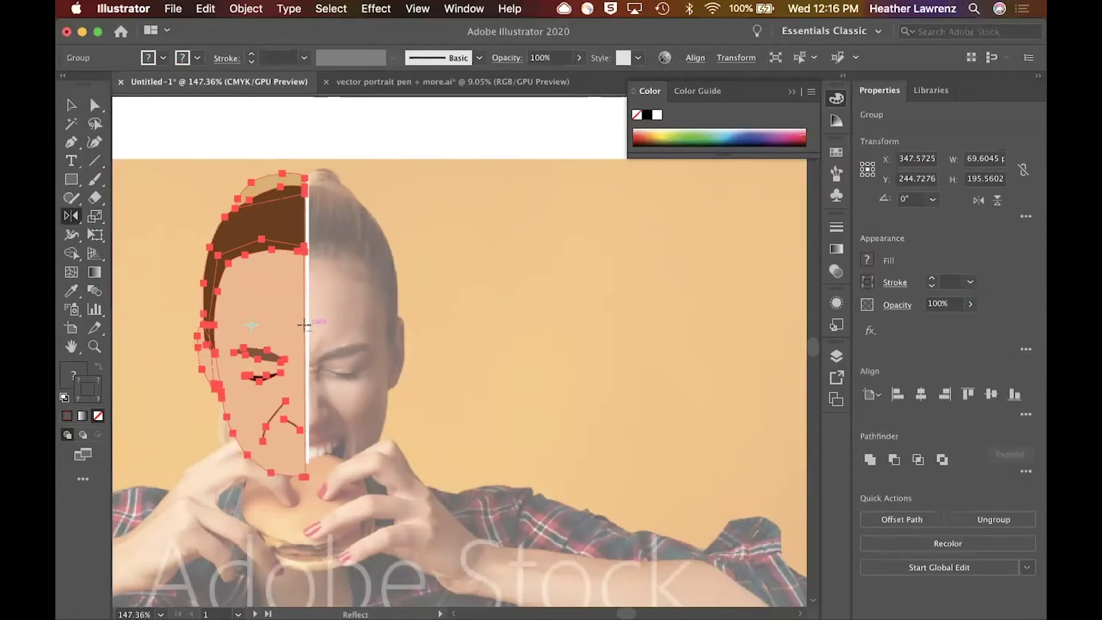
alt+click(304, 326)
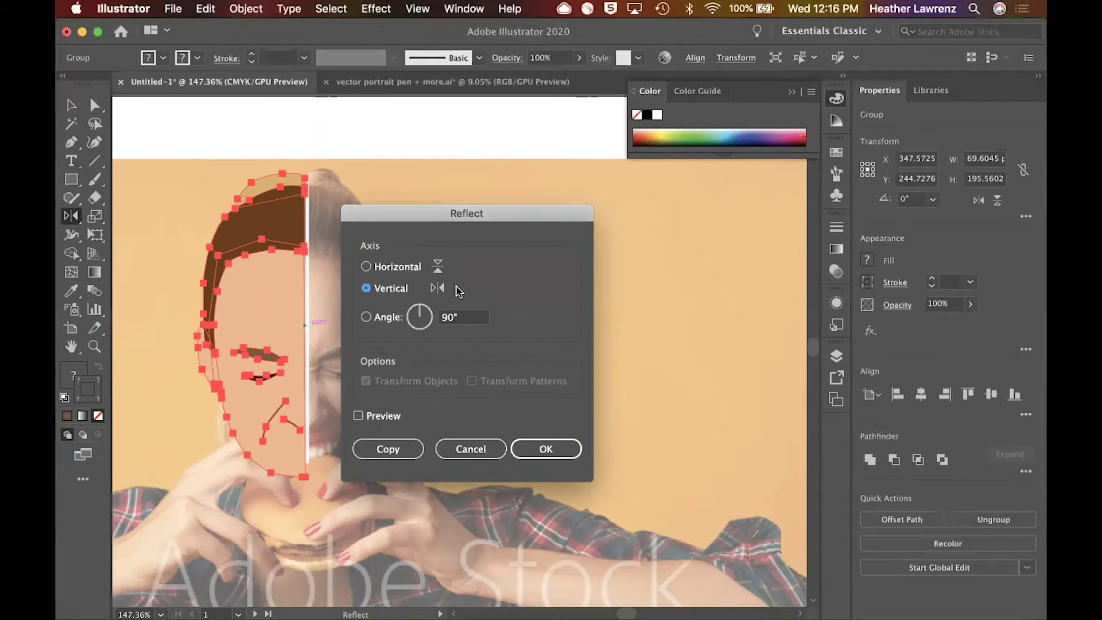
click(358, 416)
click(359, 417)
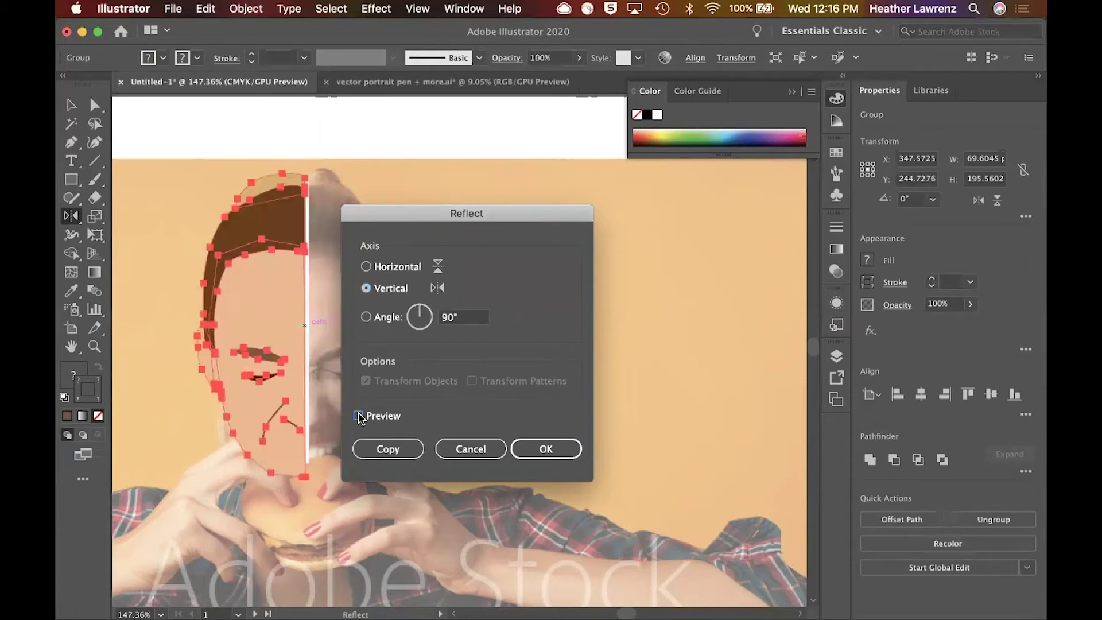
click(381, 450)
click(71, 104)
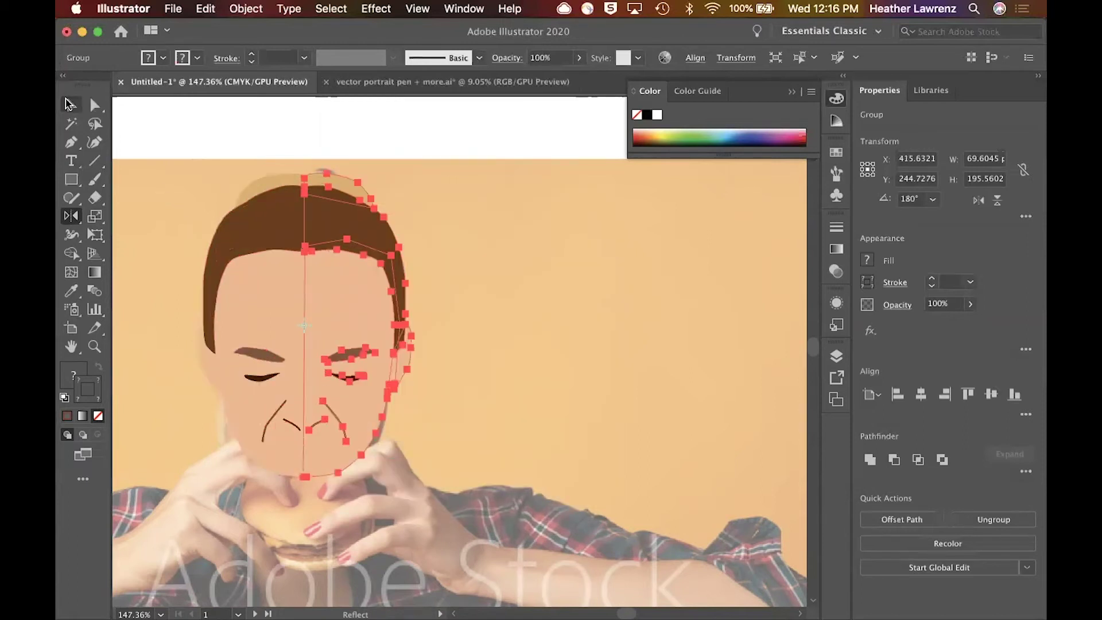
click(578, 298)
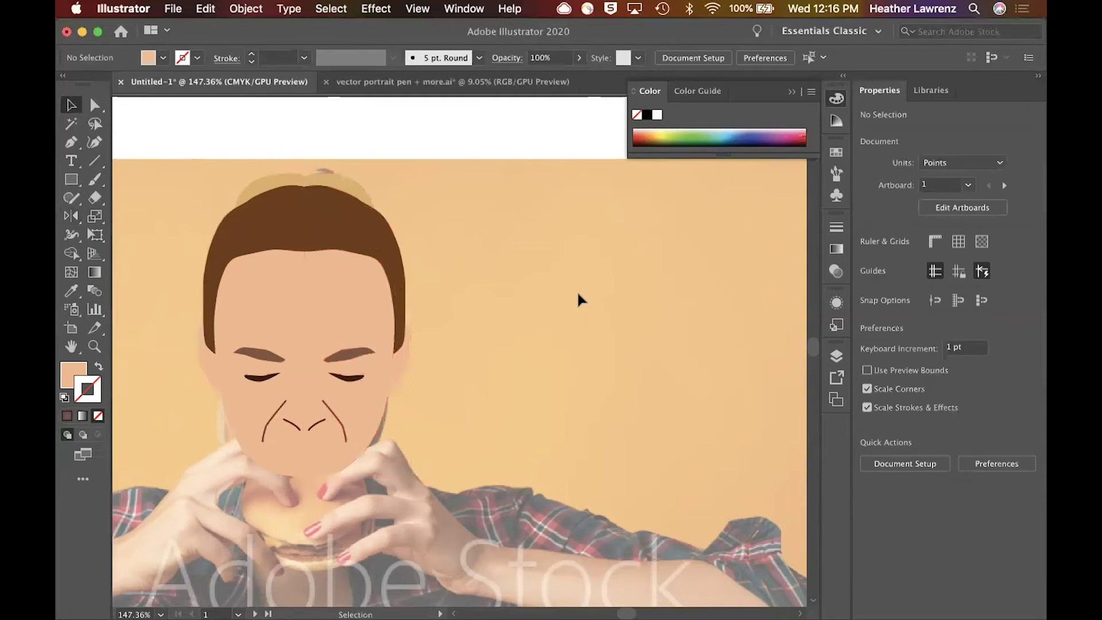
Ungroup both the original and the mirrored half-face groups into separate shapes and clear the selection
click(270, 176)
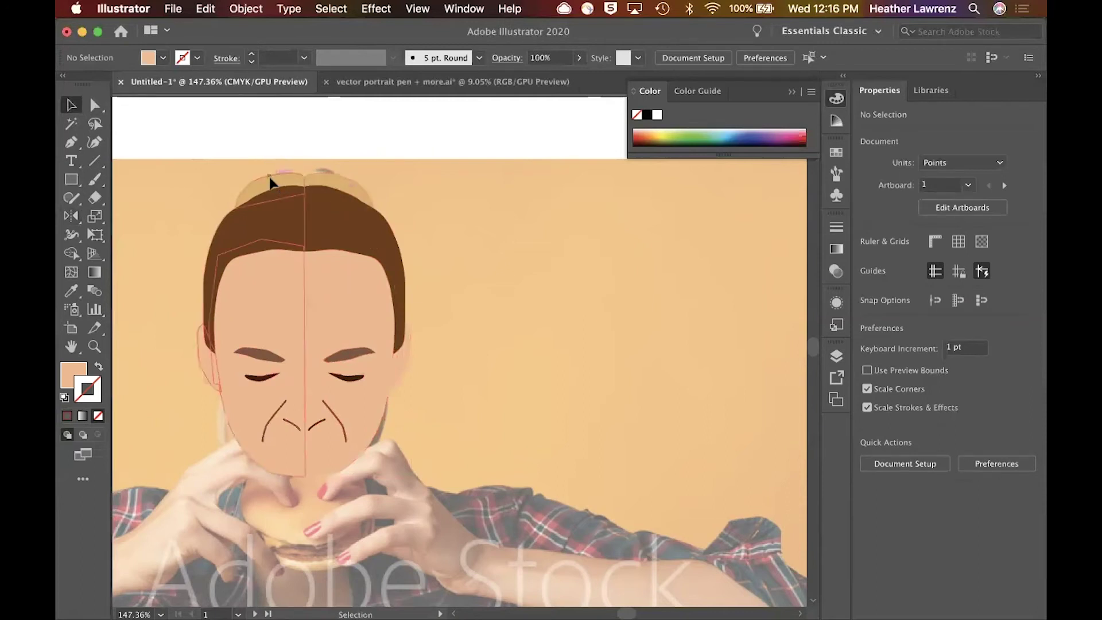
shift+click(326, 178)
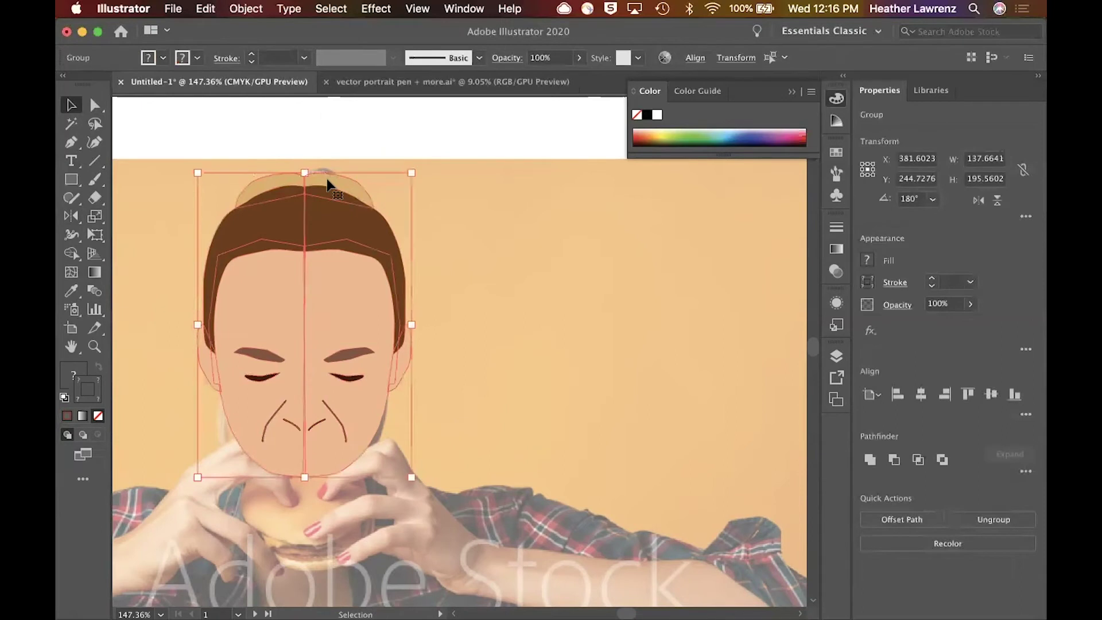
key(super+shift+g)
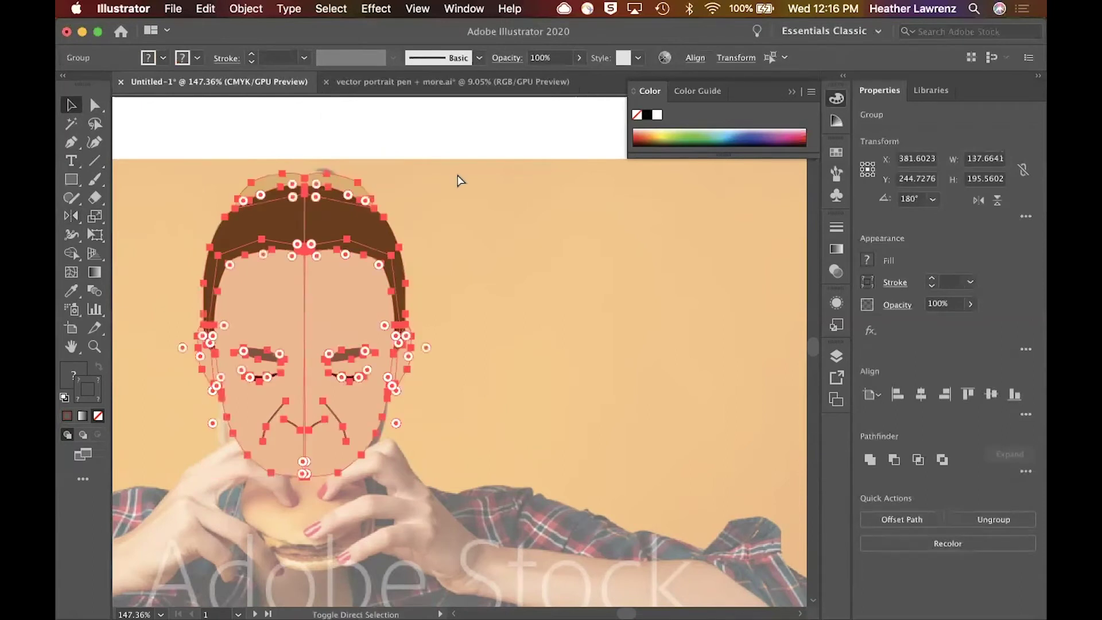
click(474, 199)
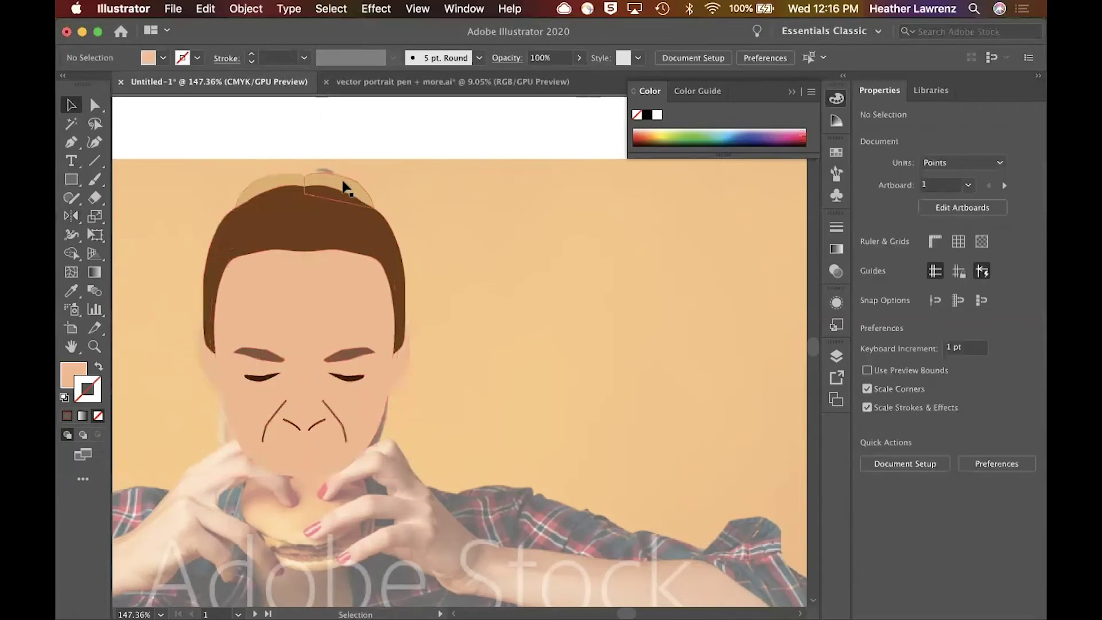
Unite the two tan top-of-hair halves into a single shape
click(345, 187)
shift+click(279, 184)
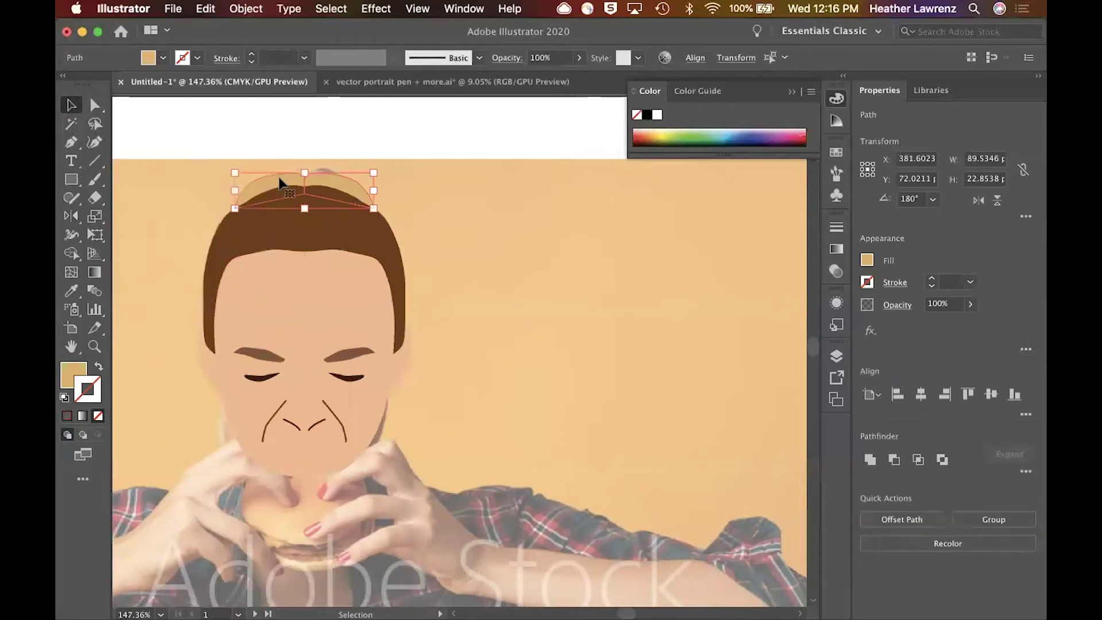
click(869, 460)
key(a)
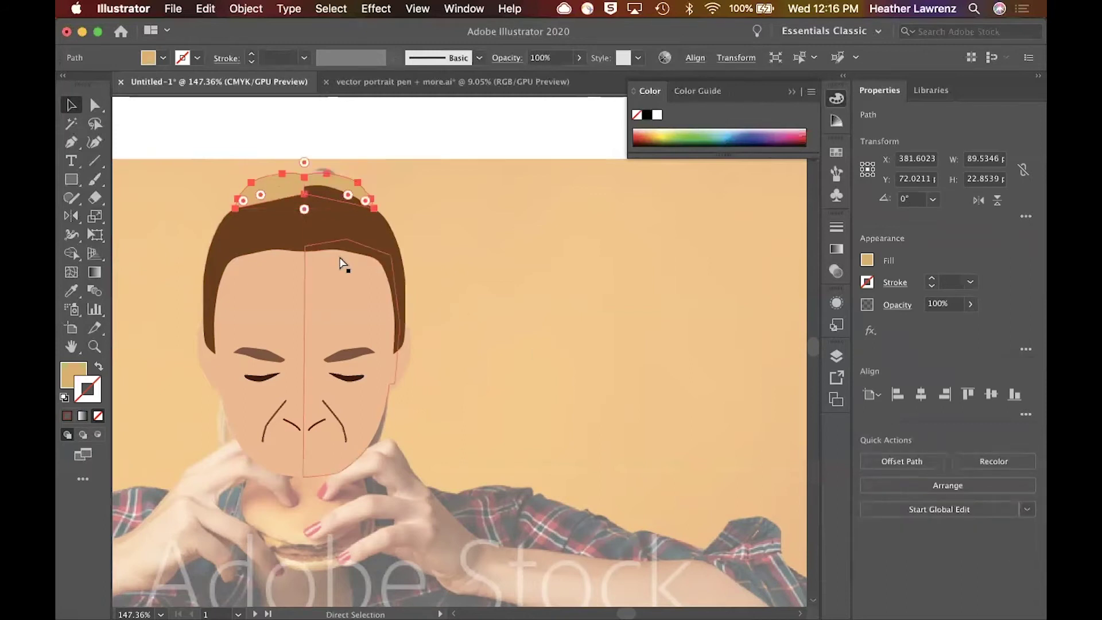
Unite the two dark brown hair halves into a single shape and deselect it
click(333, 229)
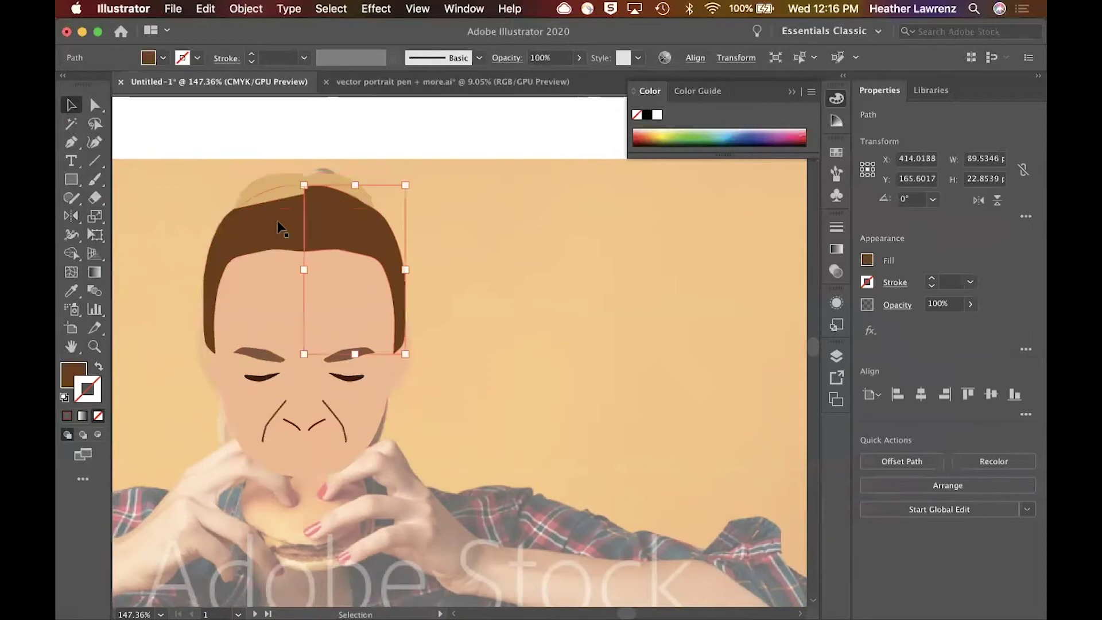
shift+click(275, 217)
click(870, 460)
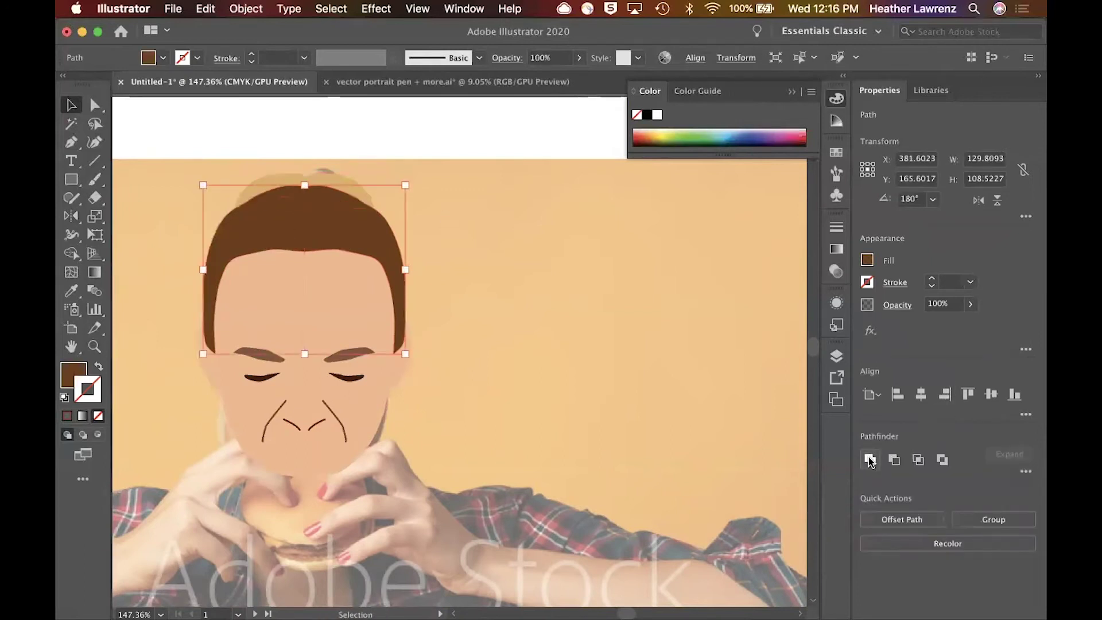
click(581, 276)
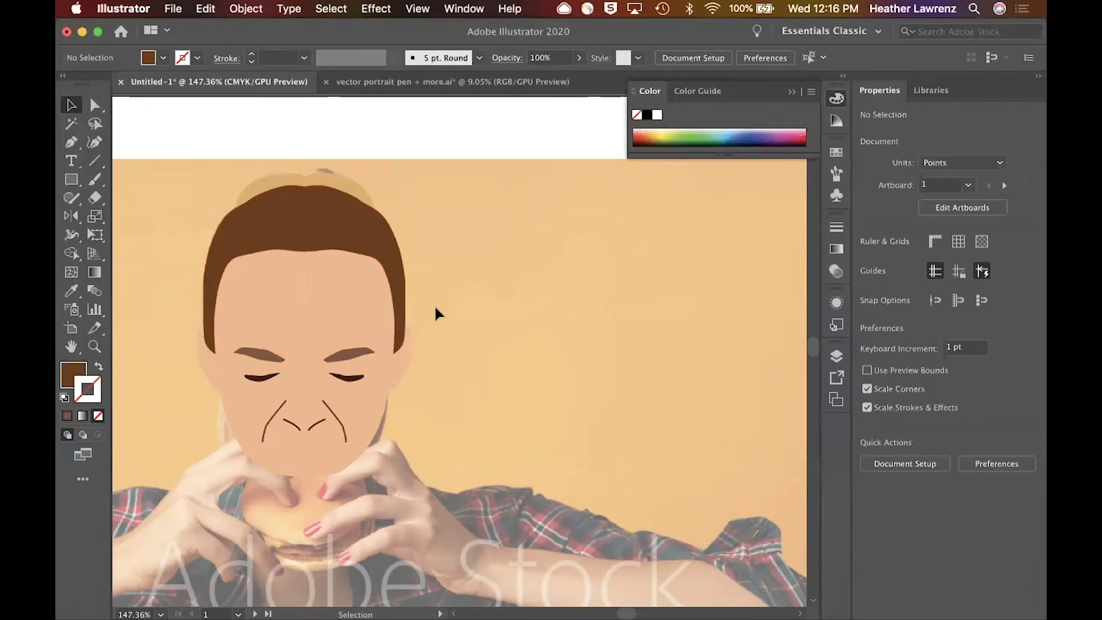
Examine the mirrored facial features up close and the whole face against the reference photo
scroll(434, 307, up, 3)
scroll(435, 310, down, 4)
scroll(435, 310, left, 3)
scroll(435, 309, down, 1)
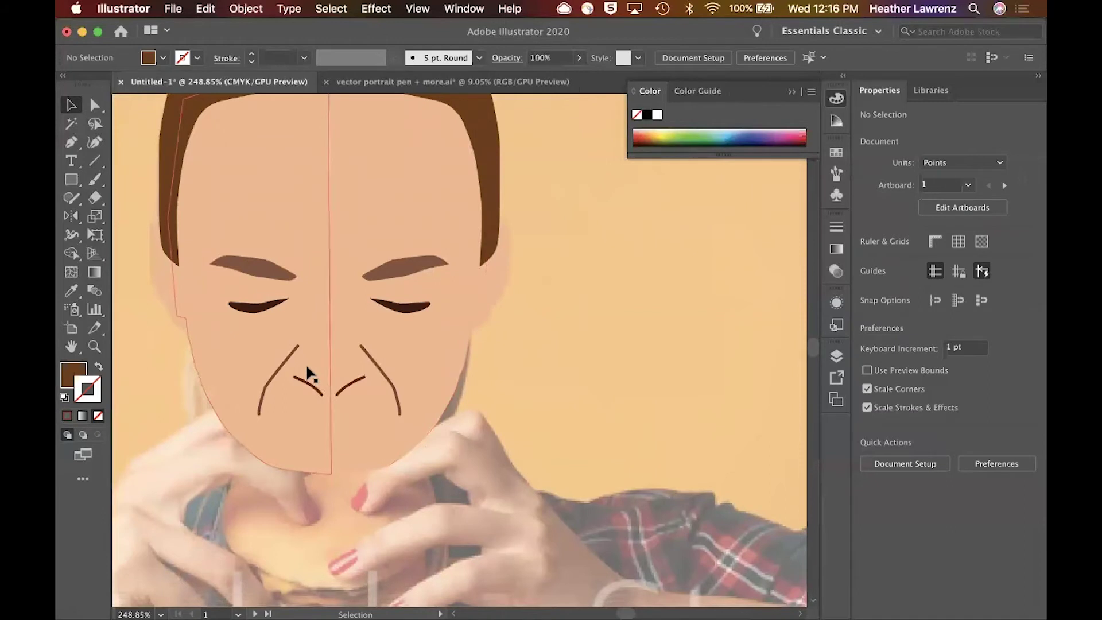
scroll(308, 370, down, 3)
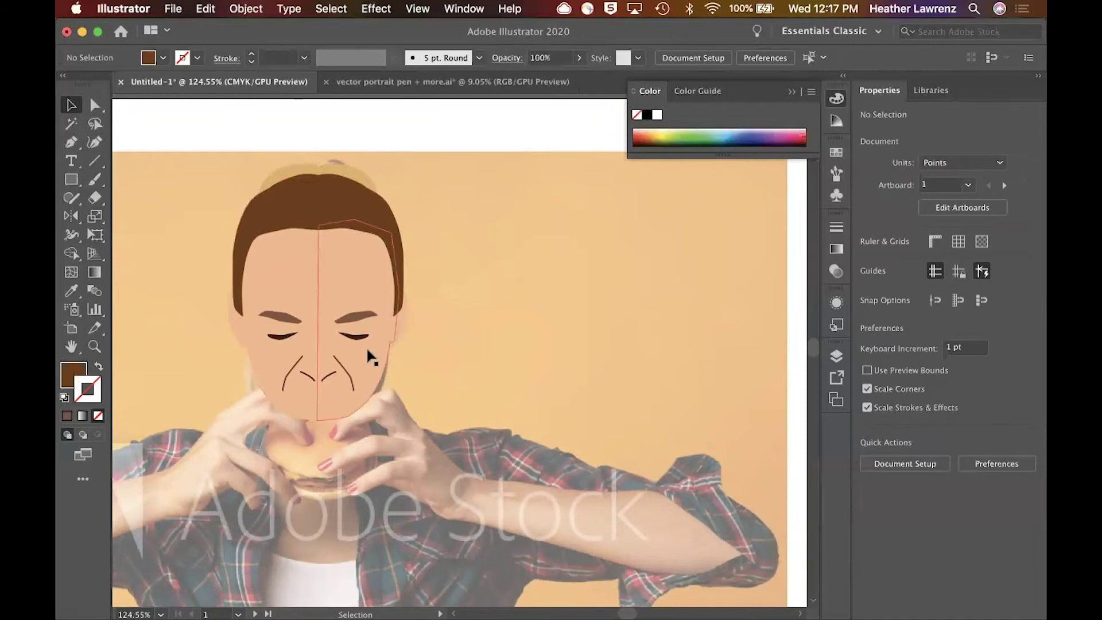
scroll(368, 353, down, 2)
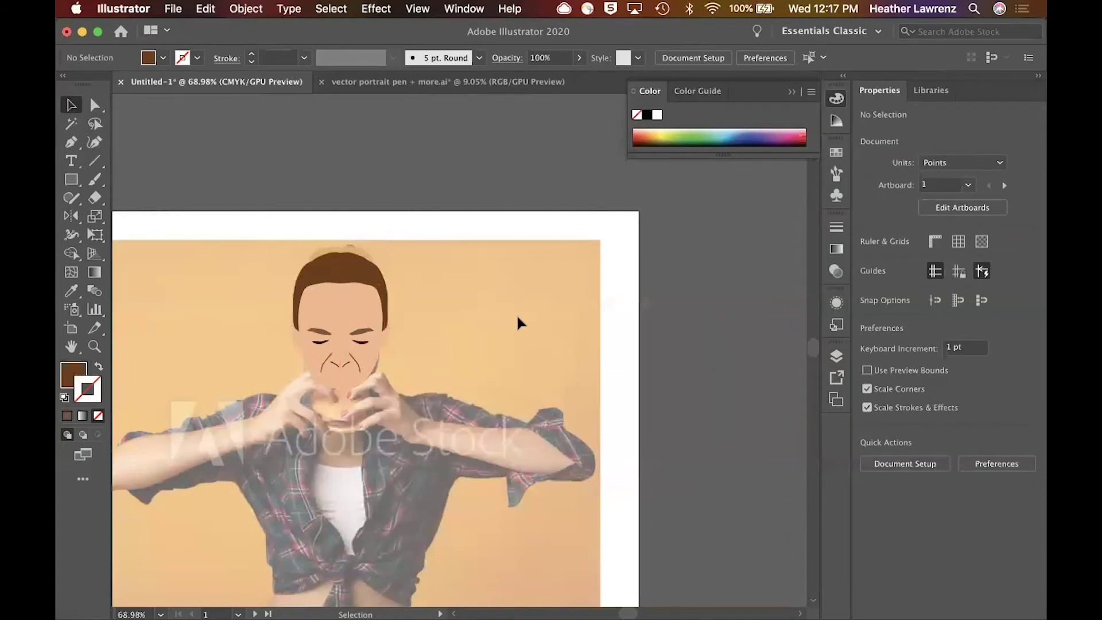
Check the pink-background portrait photo on the second artboard, leaving it deselected, and look closely at the woman's face
scroll(517, 318, right, 5)
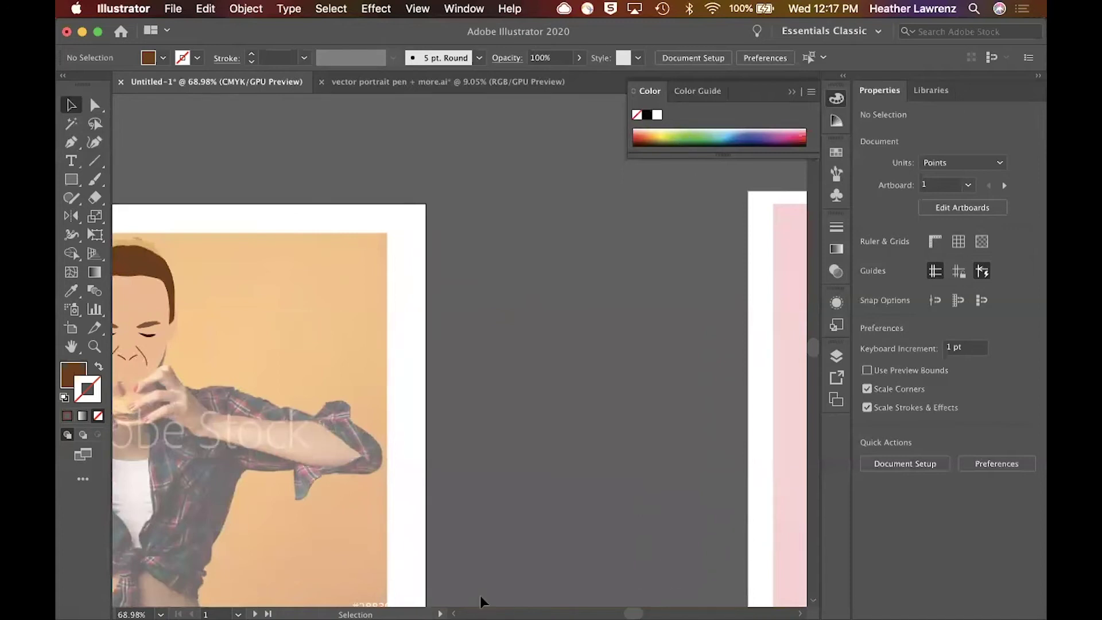
scroll(578, 575, right, 10)
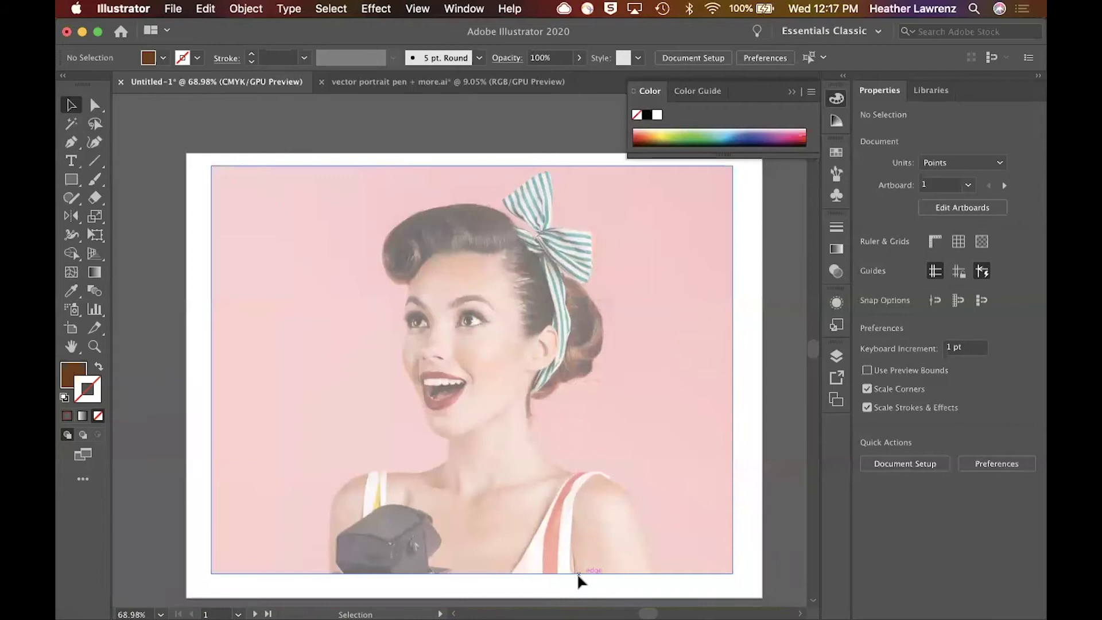
click(466, 277)
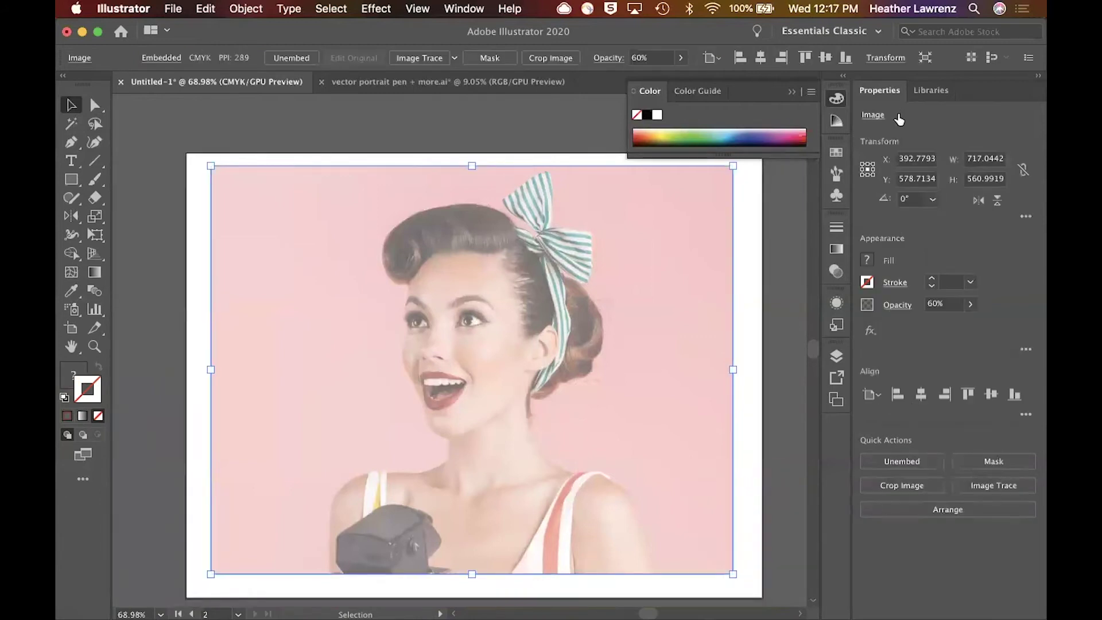
key(super+shift+a)
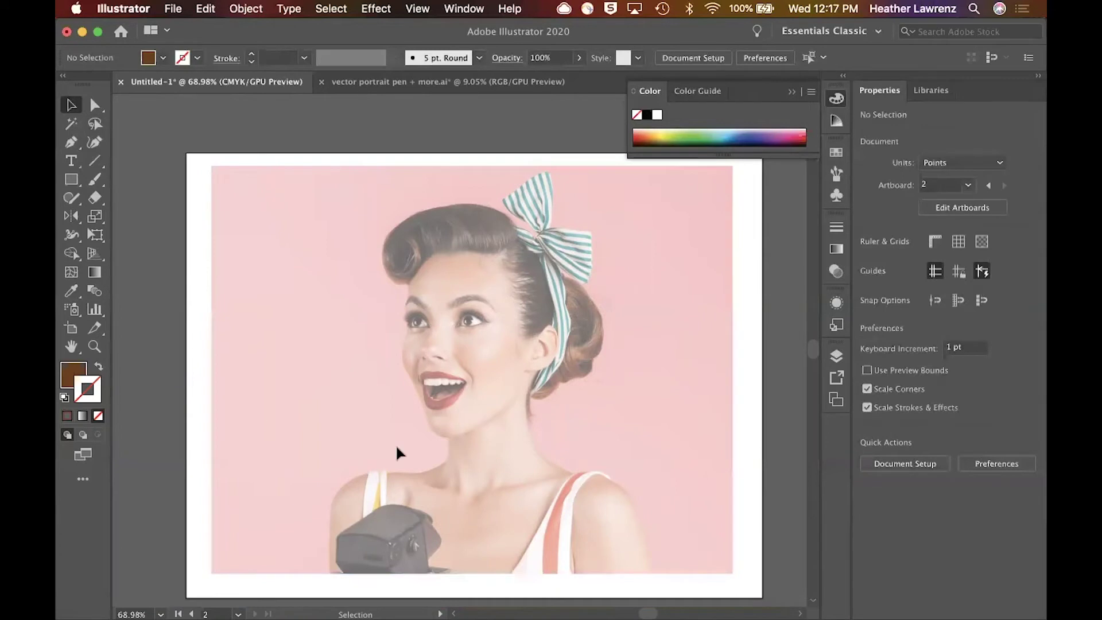
scroll(396, 448, up, 3)
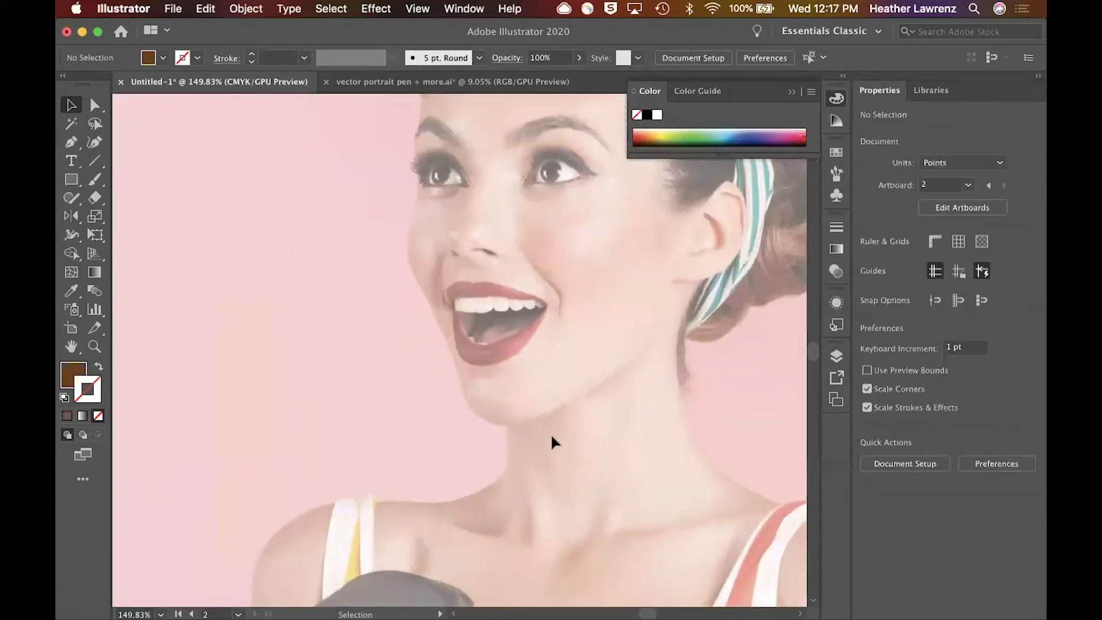
scroll(552, 438, right, 6)
scroll(552, 437, up, 2)
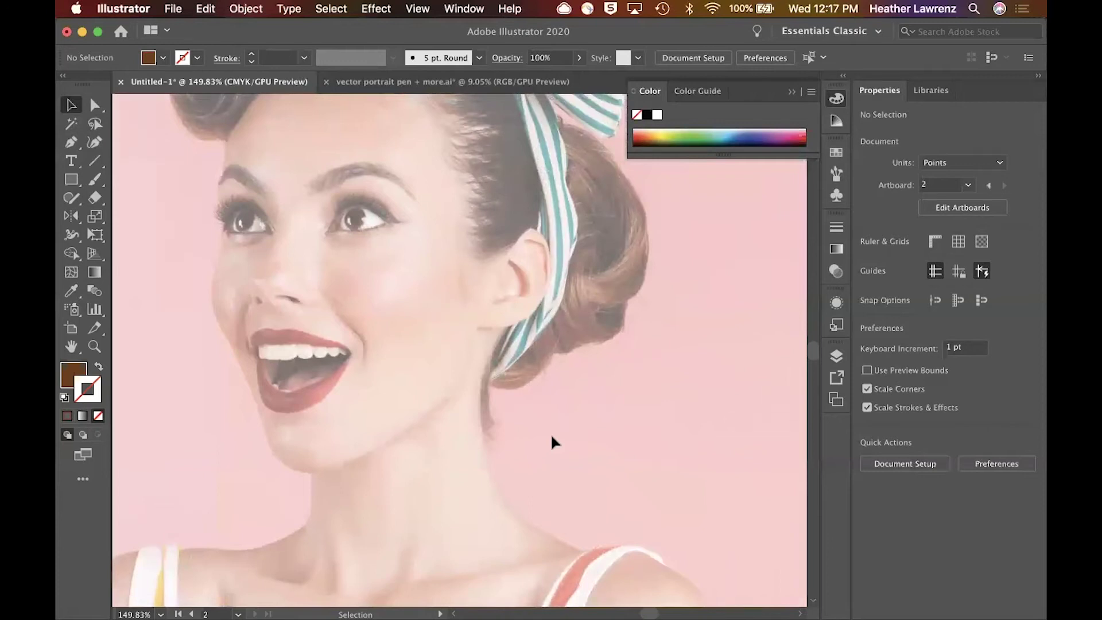
Start a Pen tool path along the upper lip's top edge from the right mouth corner, swapping the brown fill to the stroke
click(71, 142)
scroll(231, 332, up, 4)
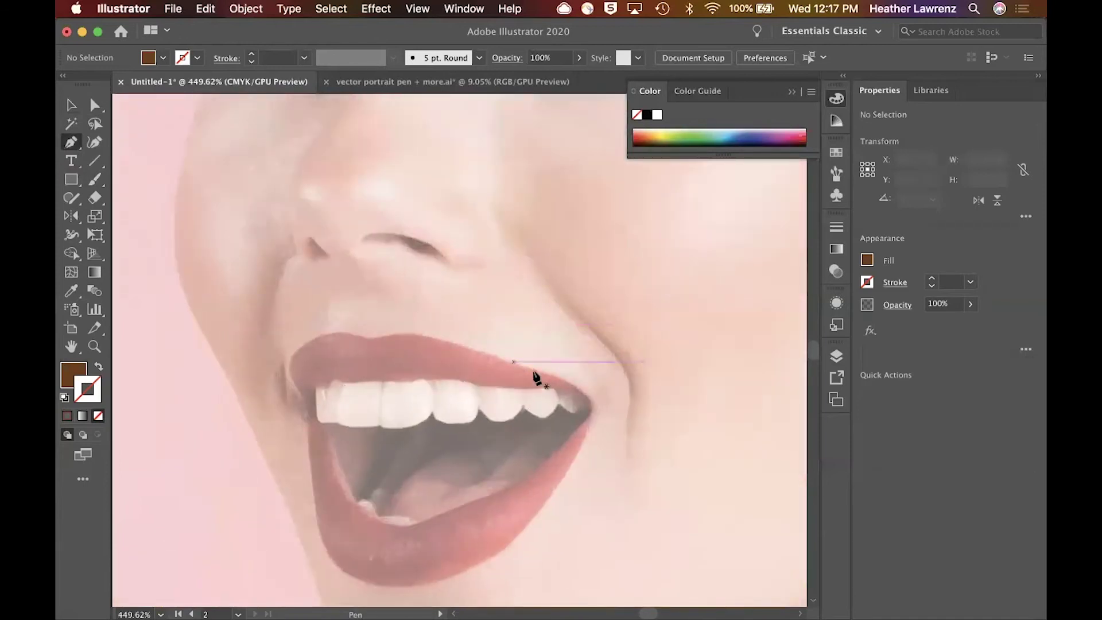
click(578, 388)
click(452, 344)
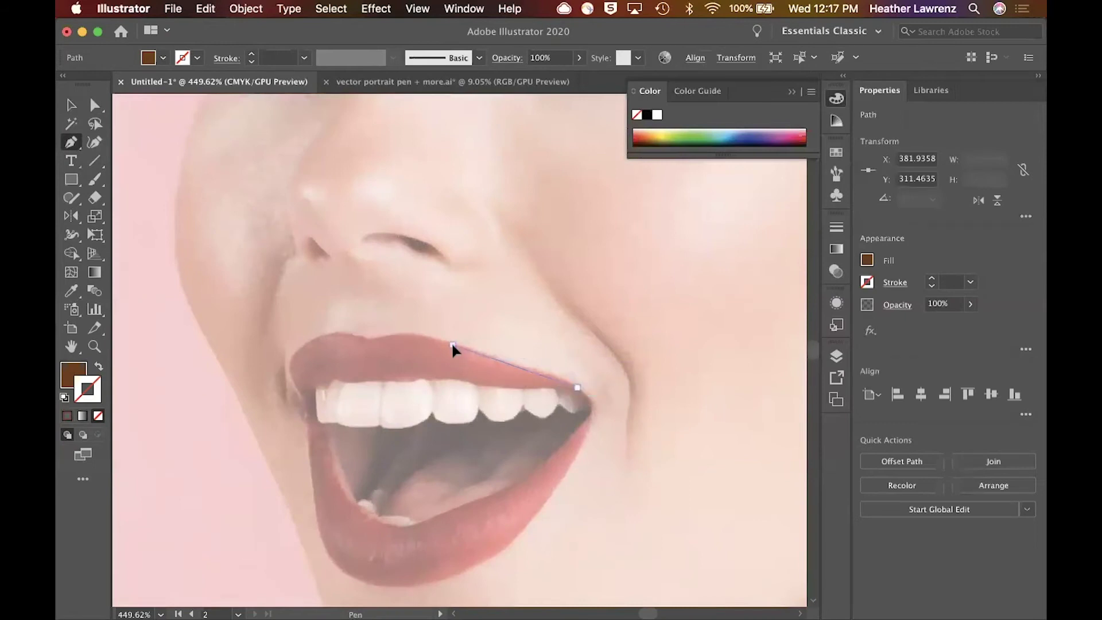
drag(402, 332, 392, 336)
key(super+z)
key(x)
key(shift+x)
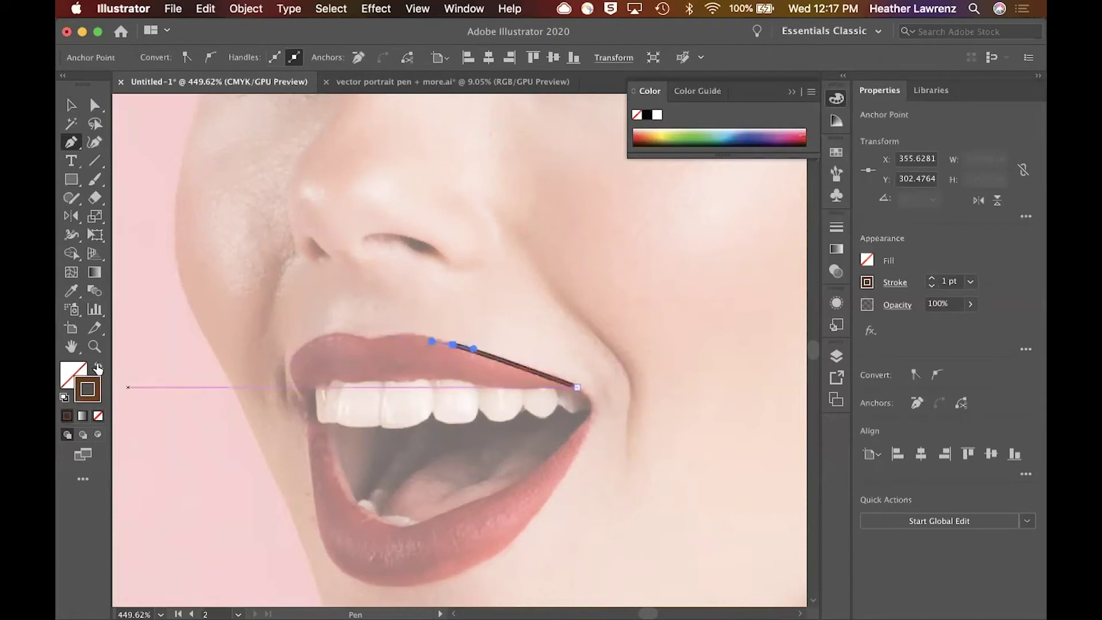
Continue the upper lip outline over the cupid's bow and down around the left corner of the mouth
click(407, 333)
click(372, 341)
click(365, 343)
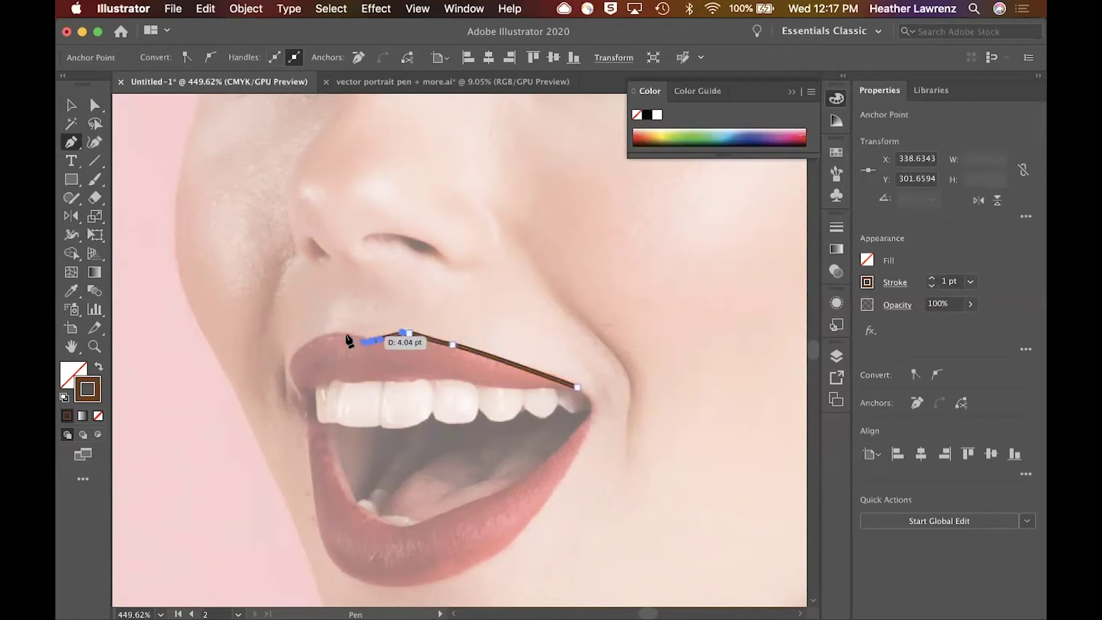
drag(326, 333, 319, 333)
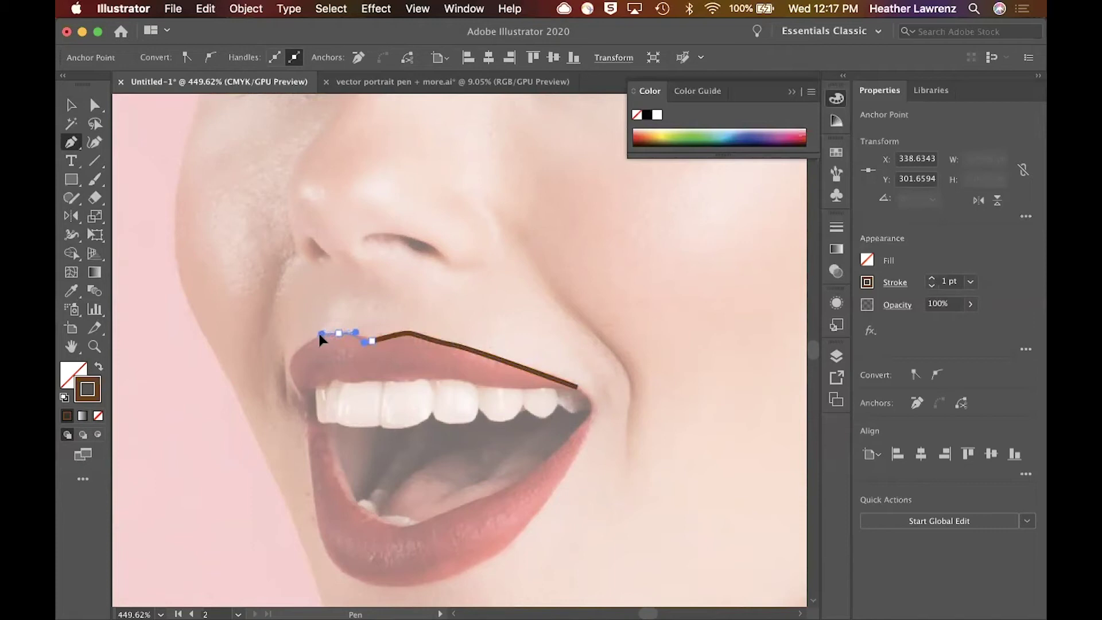
click(292, 355)
drag(288, 359, 306, 403)
click(303, 395)
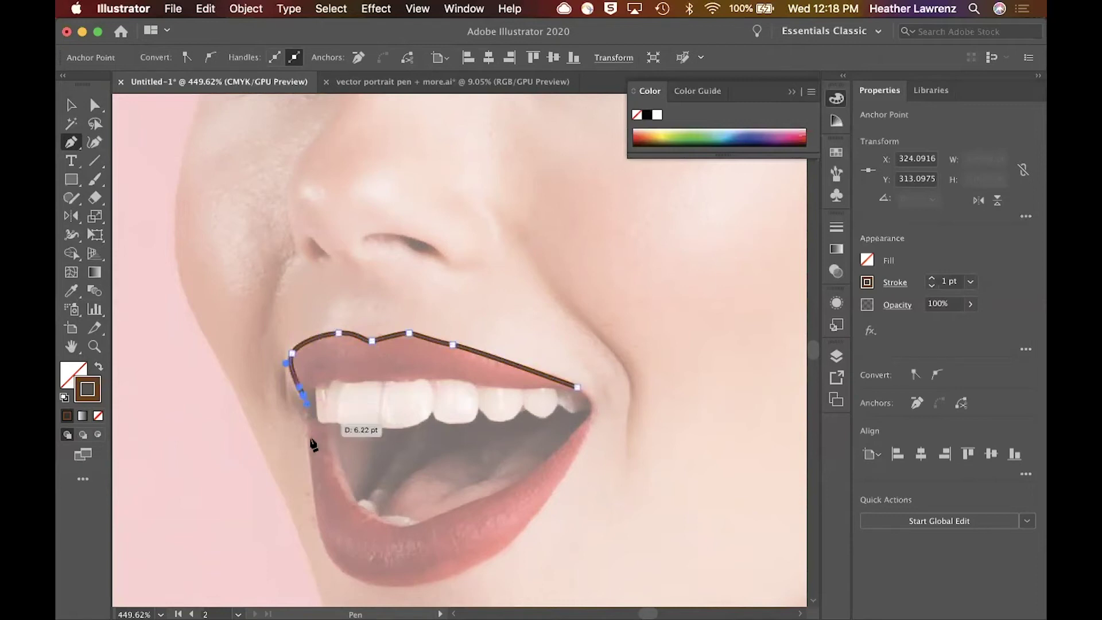
super+click(308, 458)
drag(309, 467, 311, 476)
key(super+z)
key(super+z)
key(super+z)
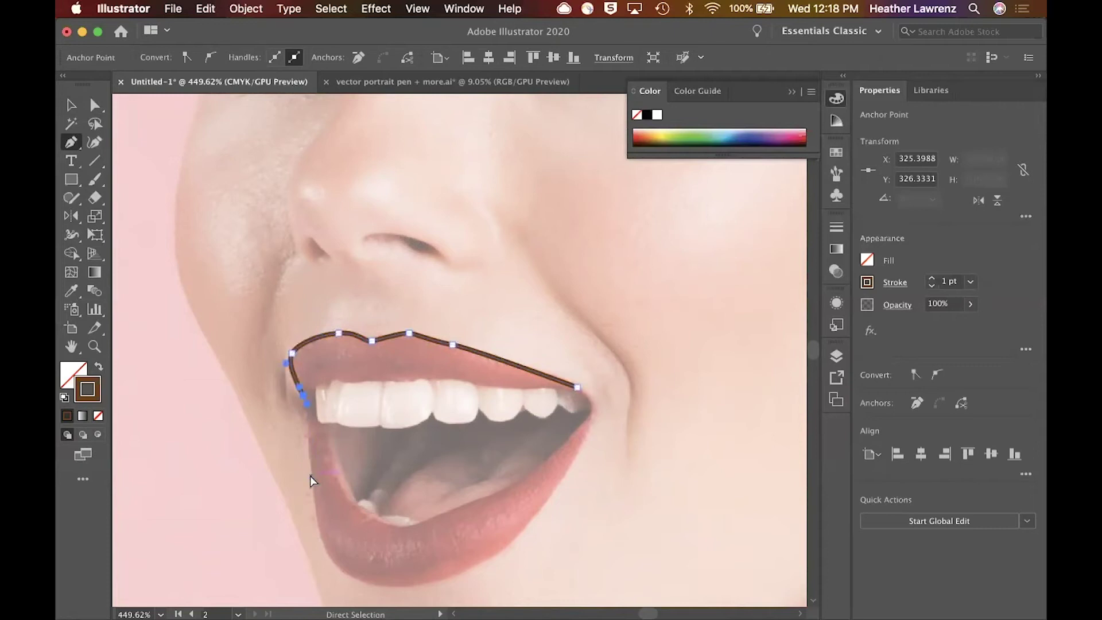
Trace the upper lip's lower edge along the top of the teeth and close the path at its starting point
click(302, 395)
super+click(316, 389)
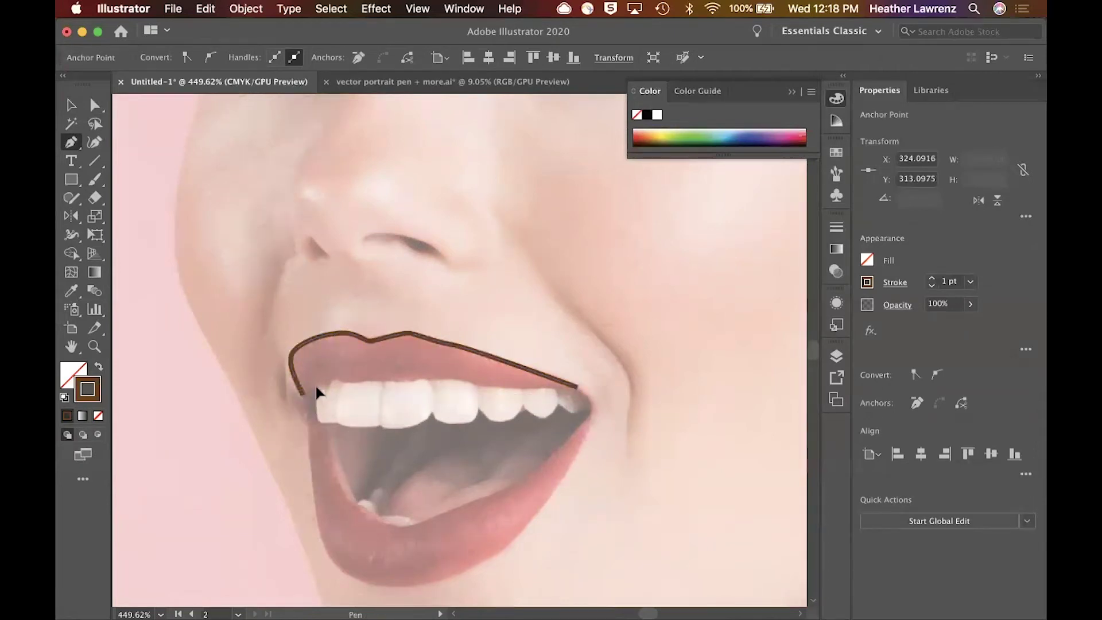
click(317, 387)
drag(357, 380, 531, 389)
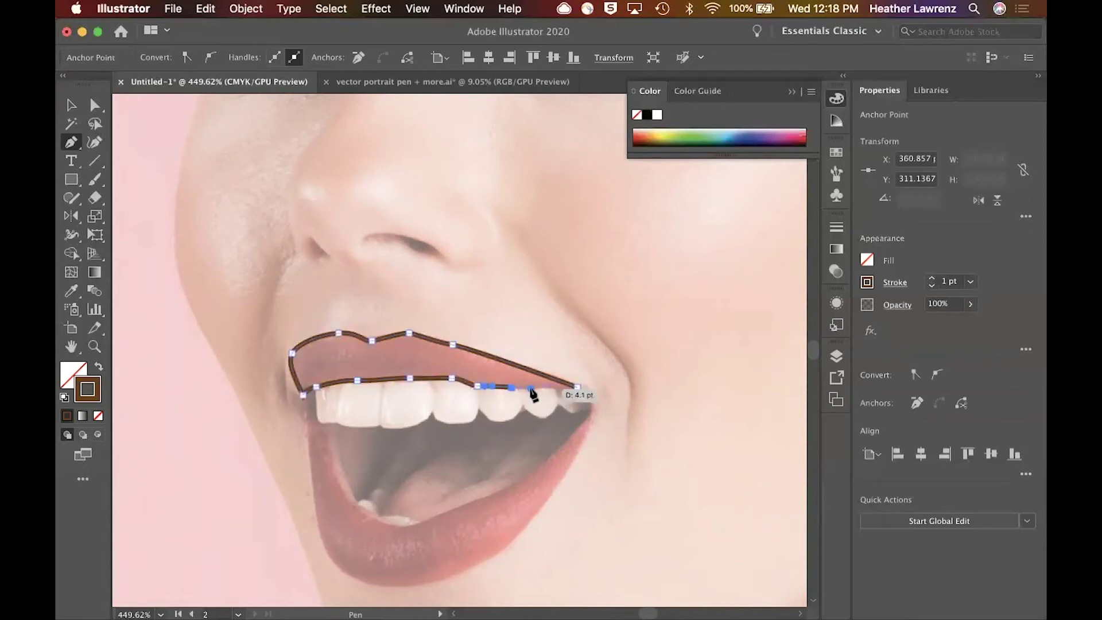
click(576, 388)
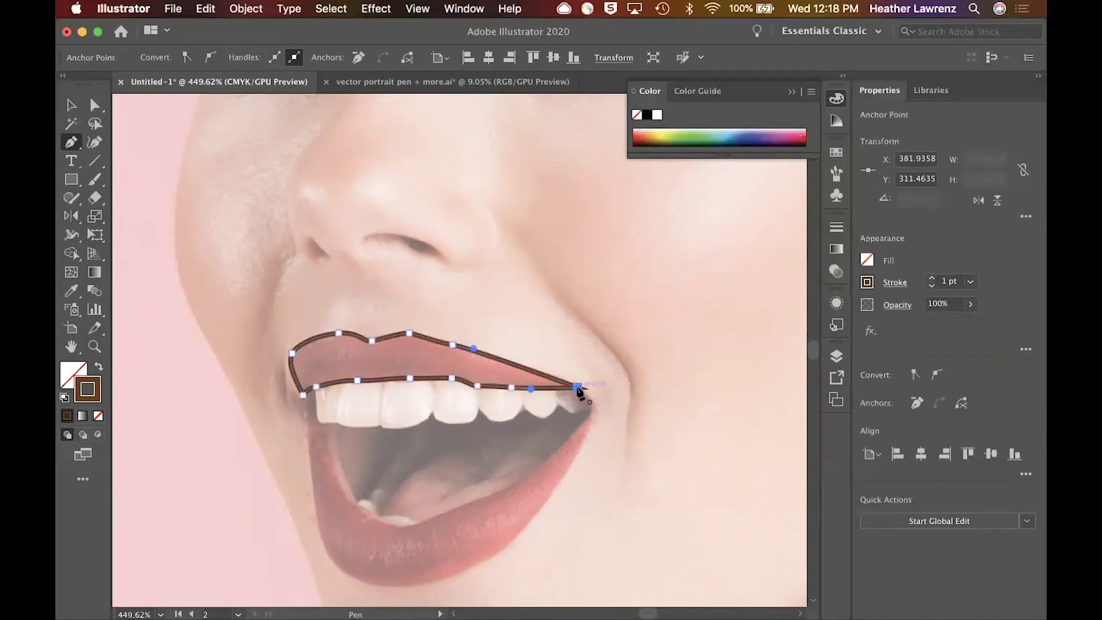
Start a separate lower lip path at the left mouth corner and trace its outer edge down to the lip's lower curve
super+click(307, 415)
click(307, 415)
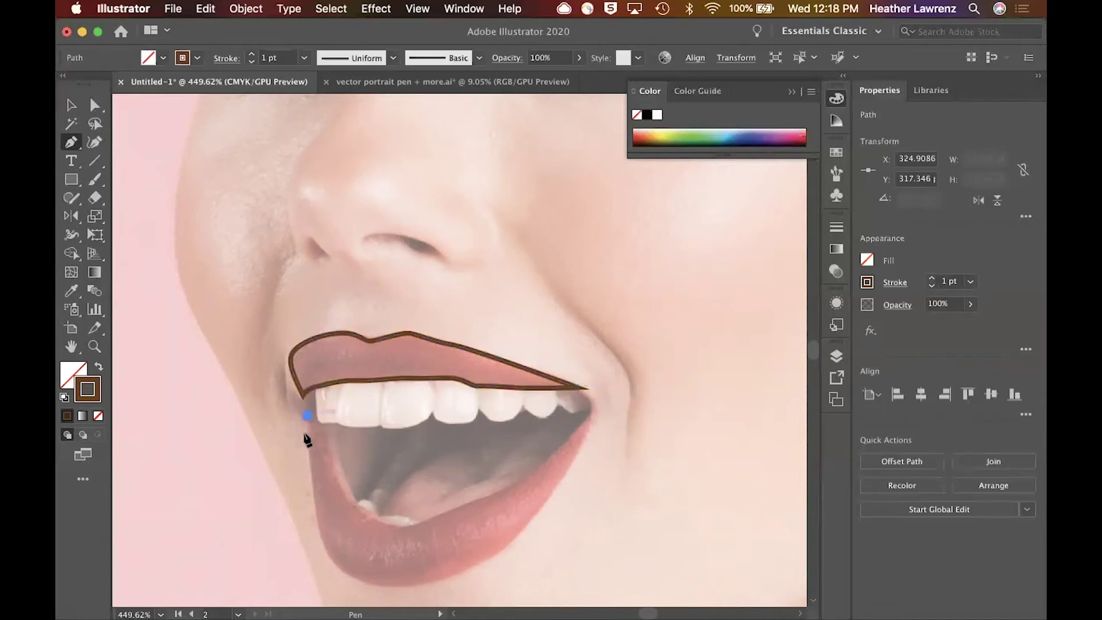
click(315, 498)
drag(321, 545, 326, 552)
key(super+z)
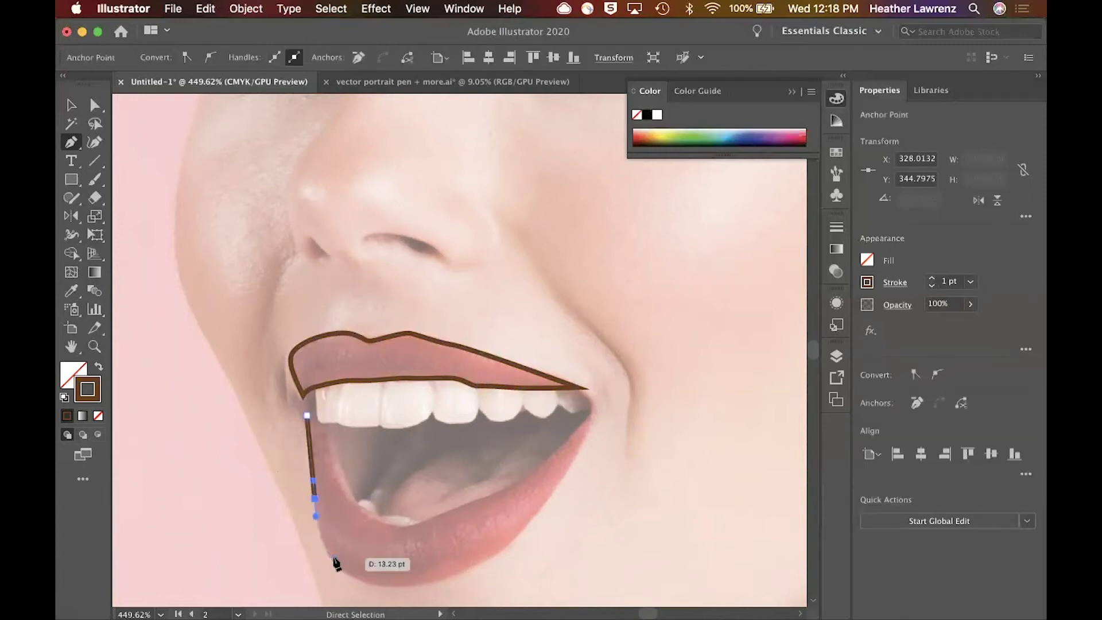
drag(322, 540, 333, 563)
click(346, 575)
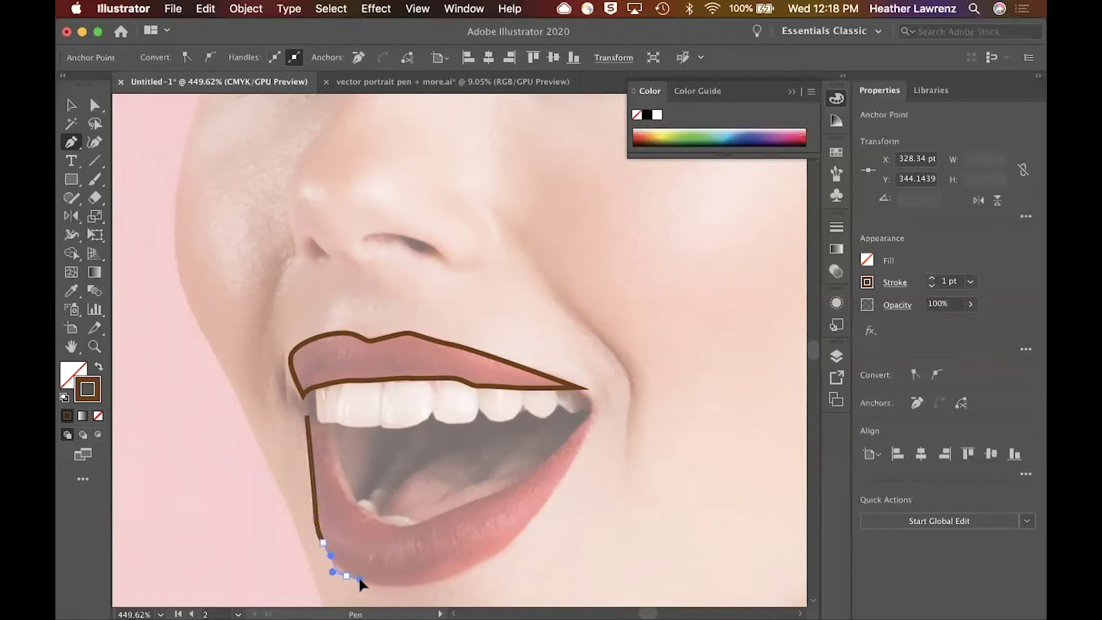
Continue the lower lip's outer edge along the bottom curve and up towards the right mouth corner
mouse_move(359, 584)
mouse_down()
mouse_move(467, 574)
mouse_move(518, 537)
mouse_up()
click(404, 585)
click(458, 572)
click(511, 545)
drag(545, 501, 557, 488)
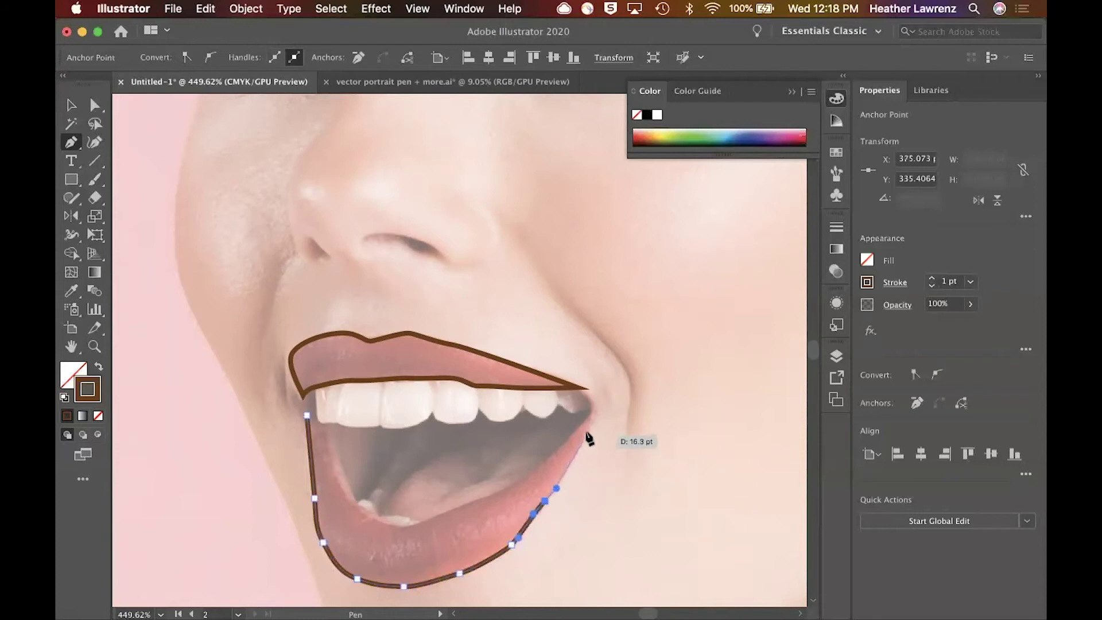
Round the lower lip's right corner, trace its inner edge back across the open mouth, and close the path at the left corner
drag(588, 426, 555, 450)
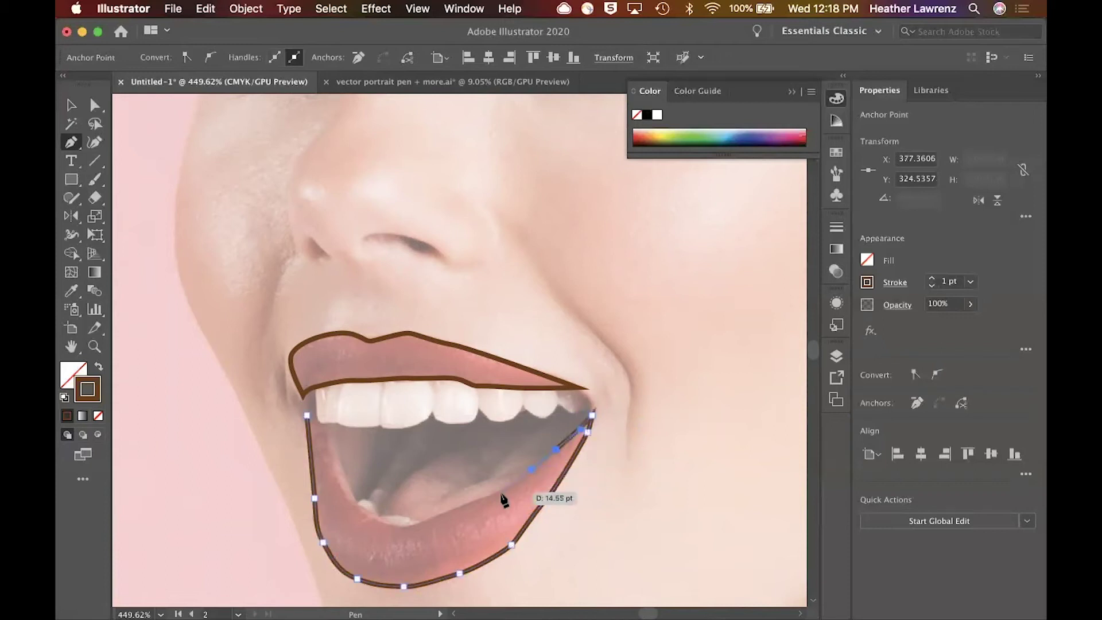
drag(498, 493, 480, 504)
drag(412, 527, 333, 466)
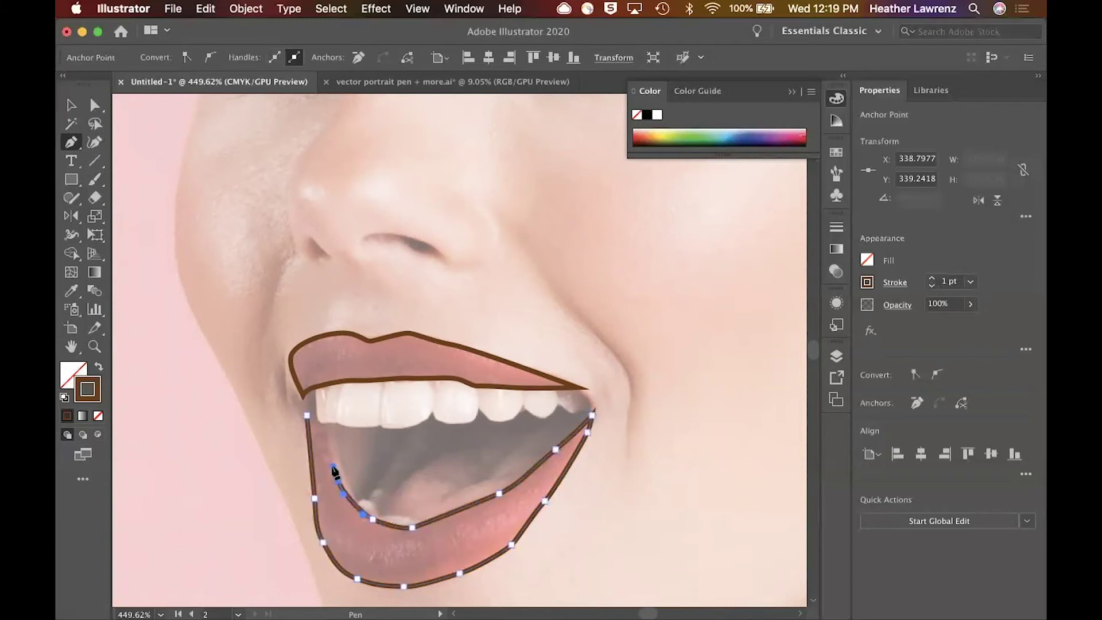
drag(322, 424, 311, 418)
click(306, 416)
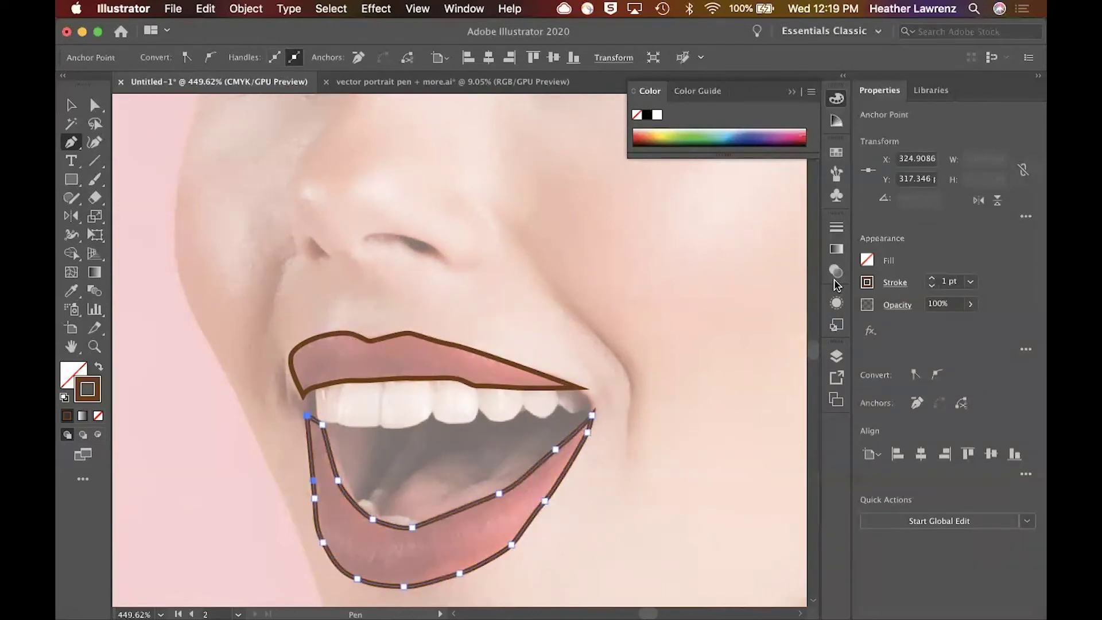
Fill the closed lower lip shape with the dark plum-magenta swatch and remove its stroke
click(866, 262)
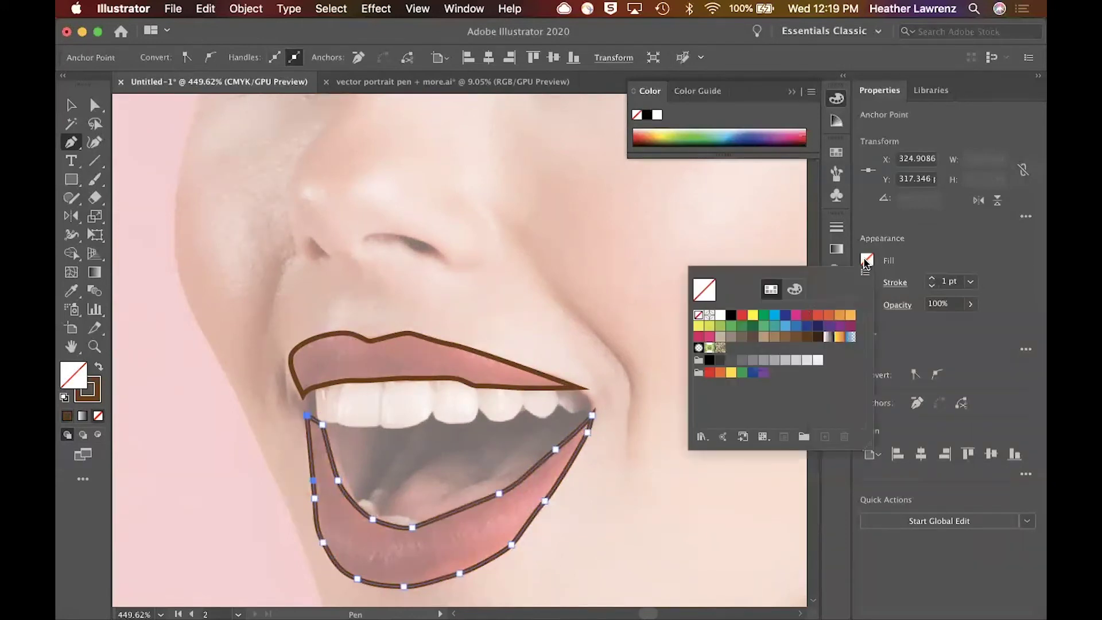
click(795, 317)
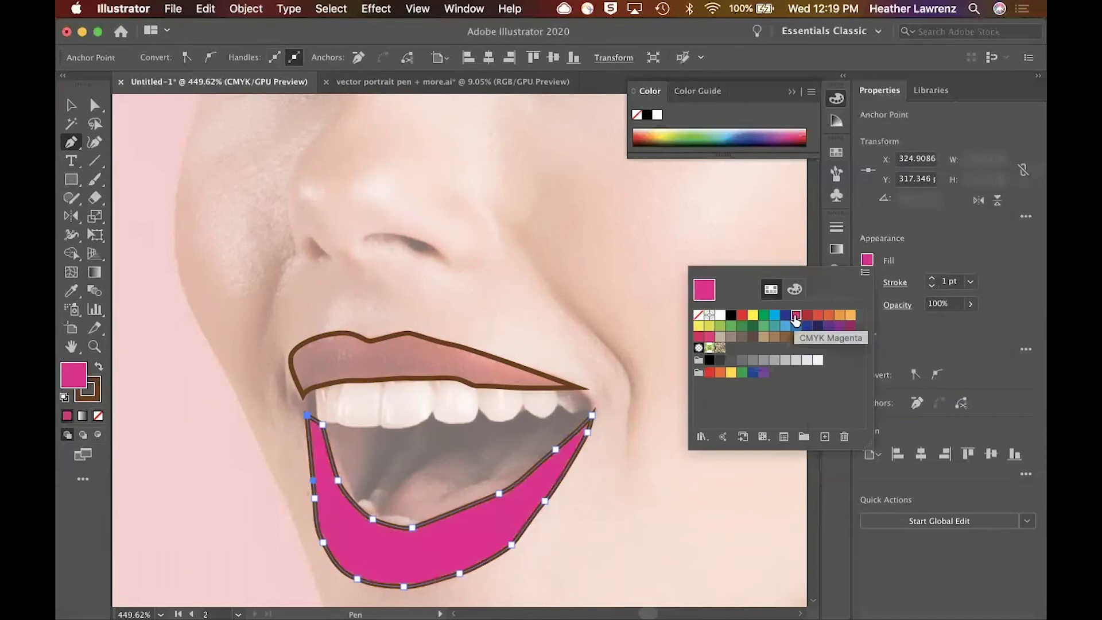
click(806, 316)
click(850, 325)
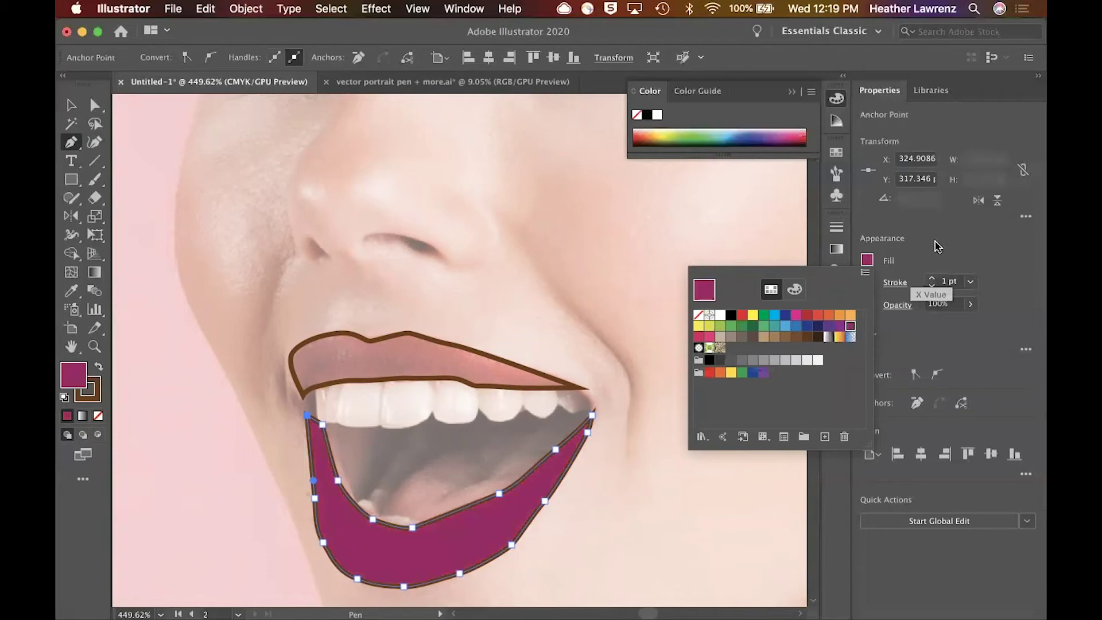
click(867, 282)
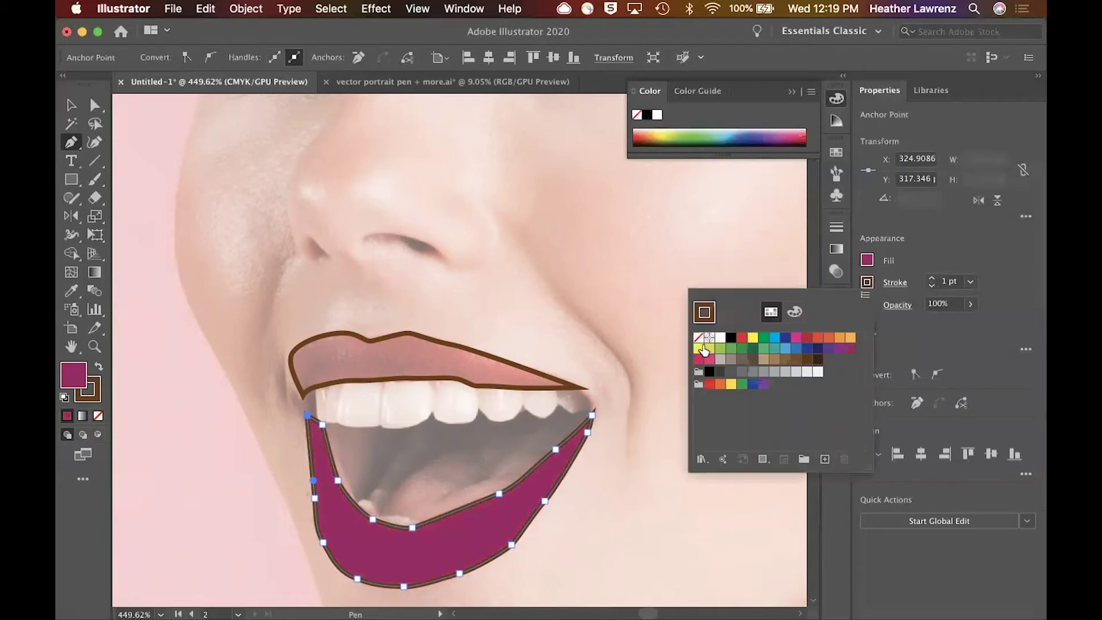
click(698, 337)
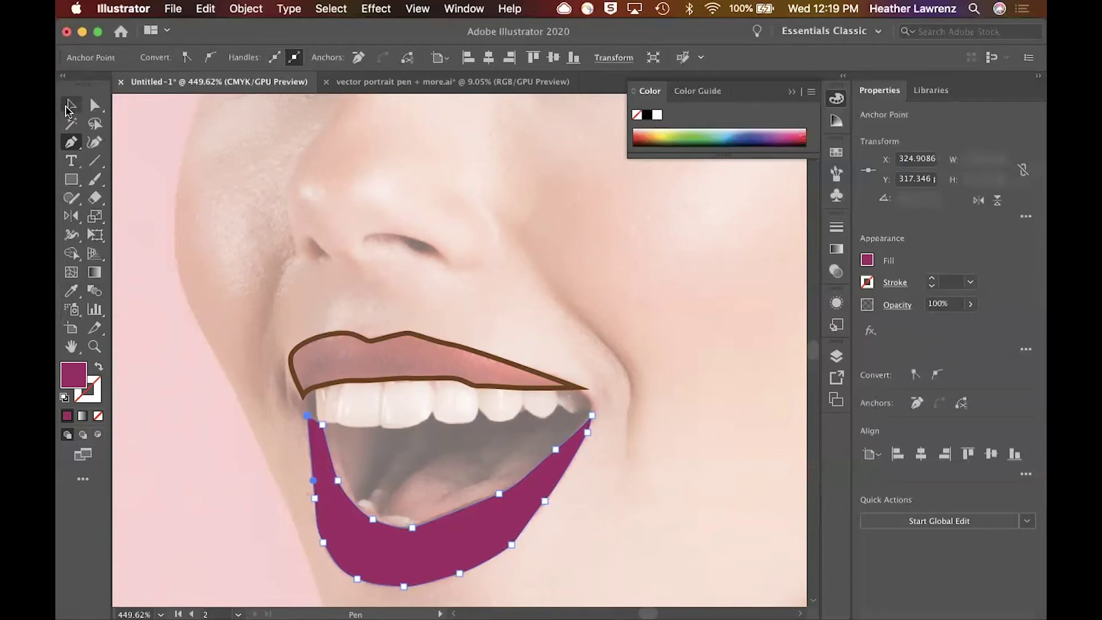
Select the upper lip path and copy the lower lip's fill and stroke settings onto it with the Eyedropper
click(69, 106)
click(313, 357)
click(72, 291)
click(353, 526)
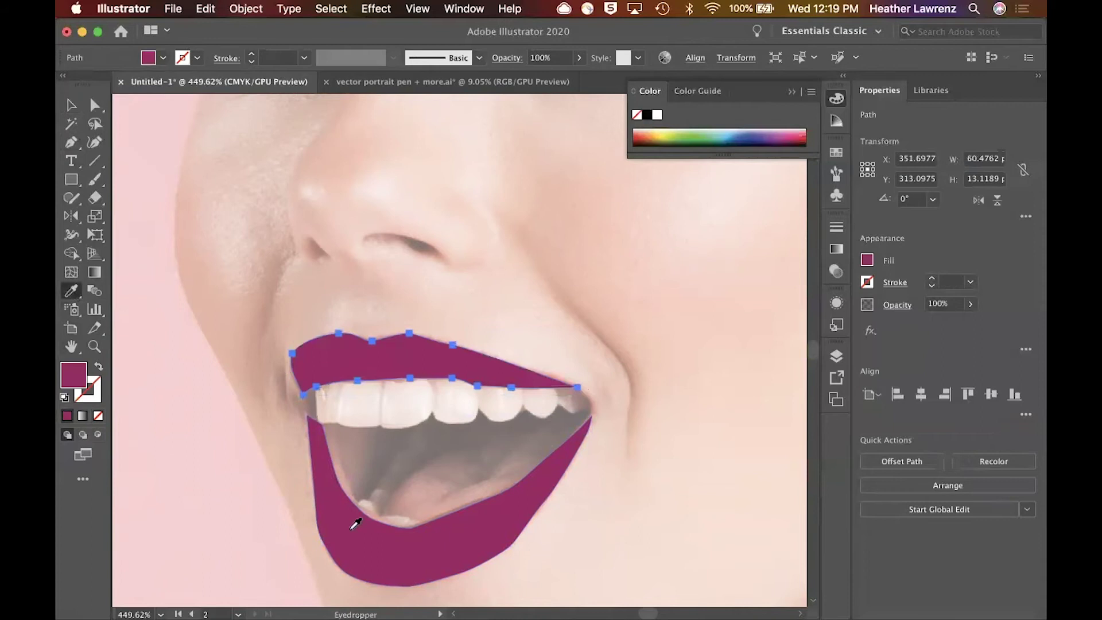
Draw a Pen shape over the mouth's interior, from below the front teeth along the lower lip, around the right corner and back under the teeth
click(71, 105)
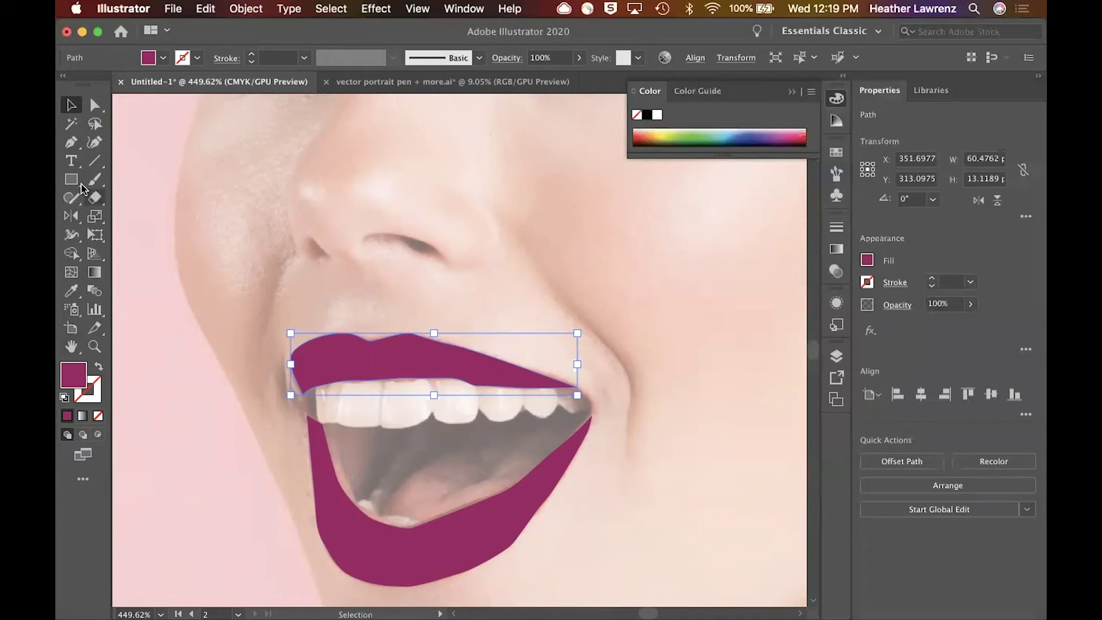
click(71, 143)
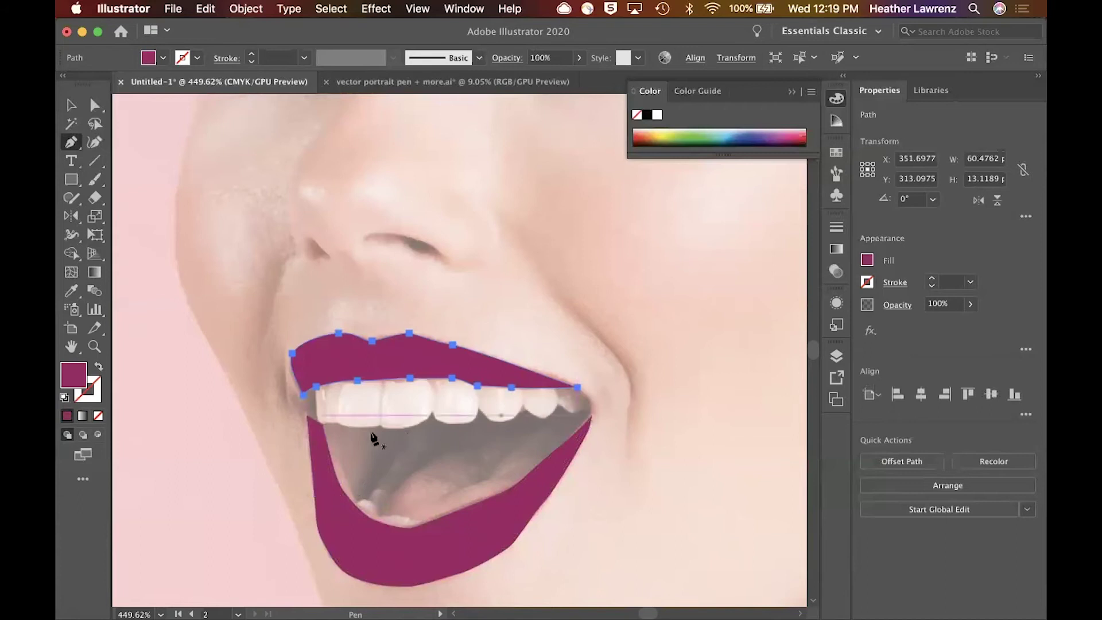
click(421, 422)
click(355, 504)
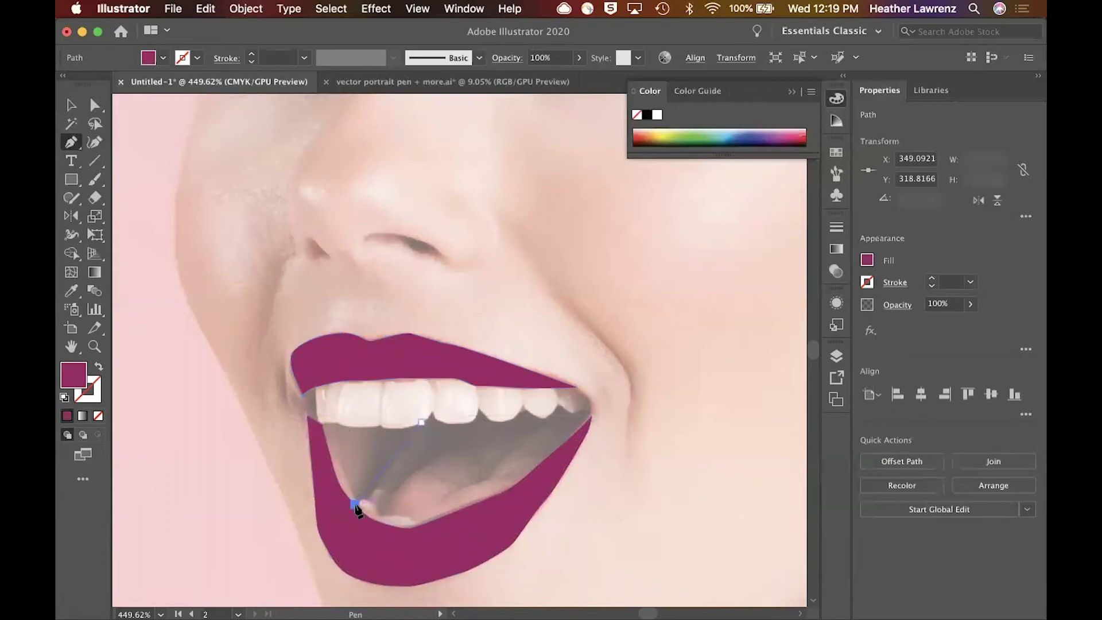
click(394, 534)
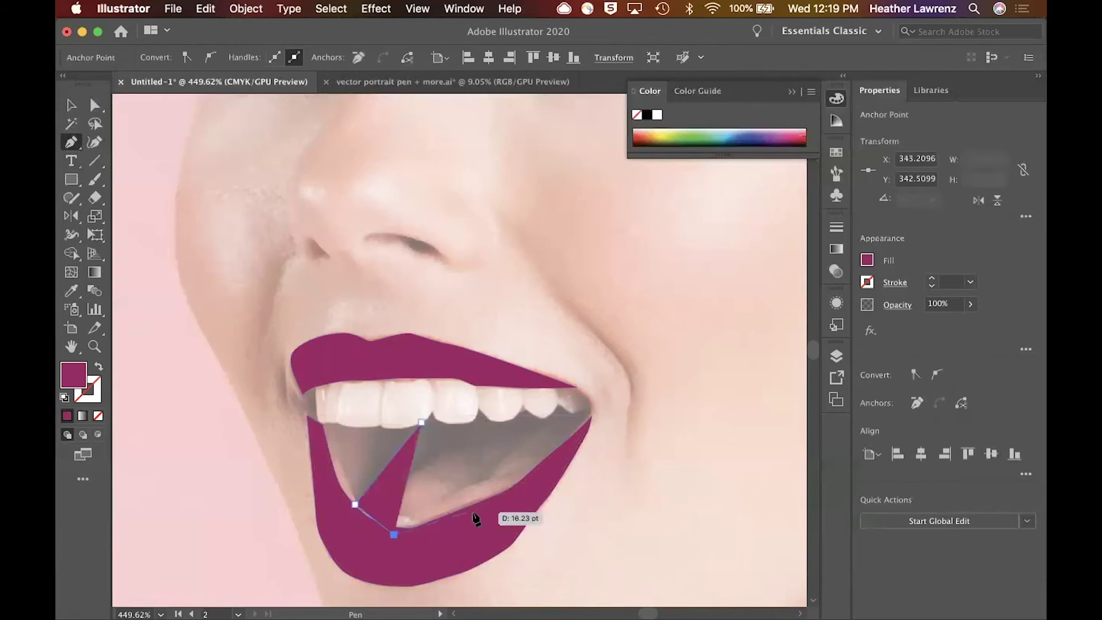
click(474, 512)
click(564, 461)
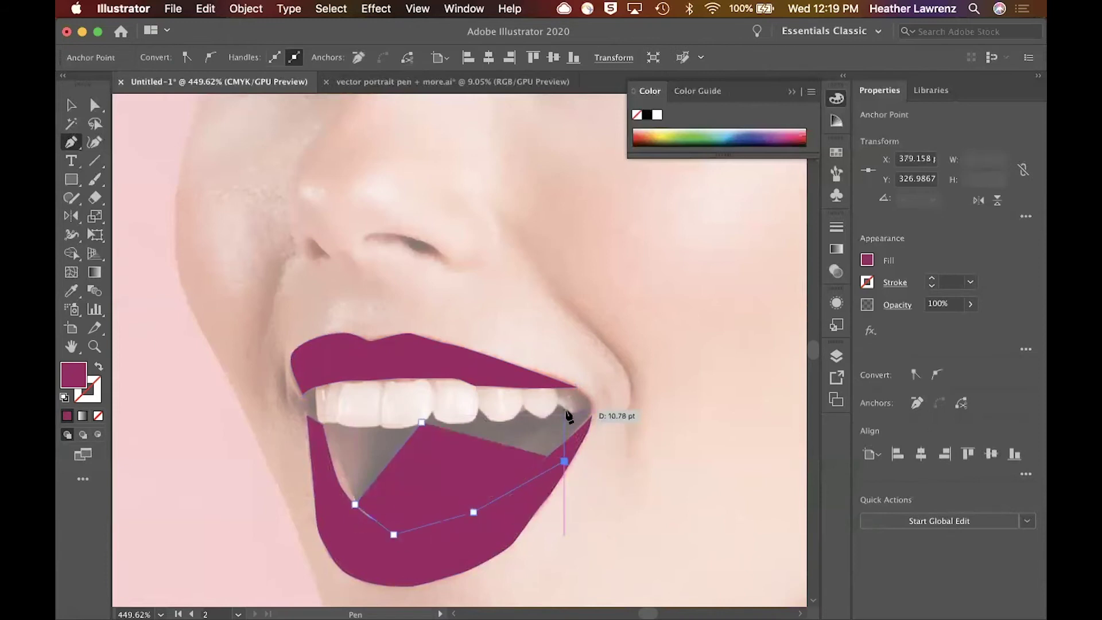
click(591, 415)
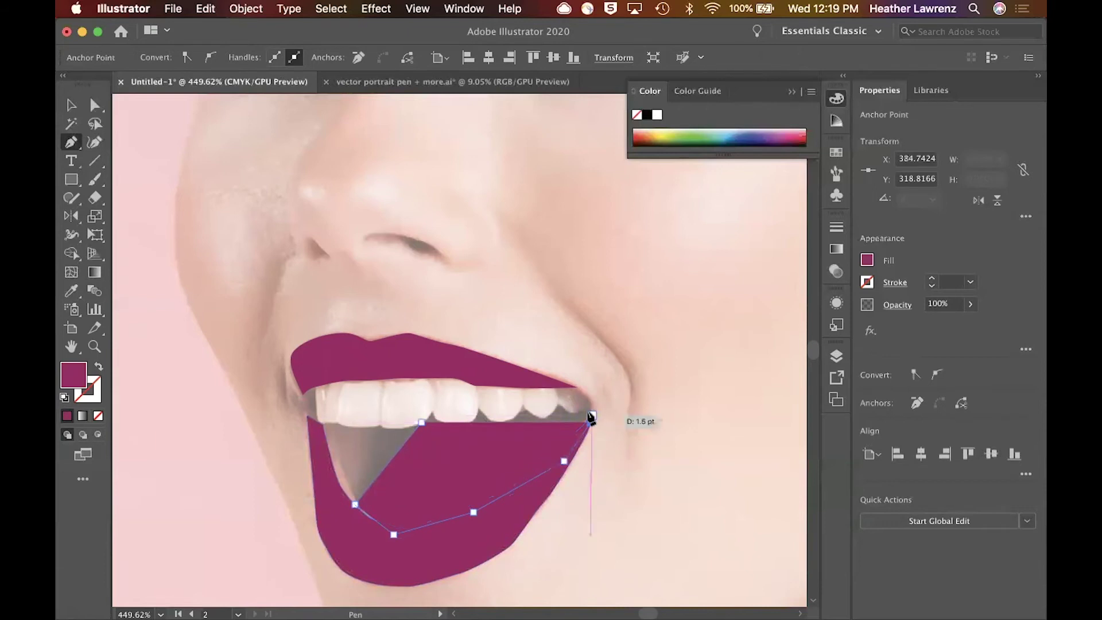
click(588, 404)
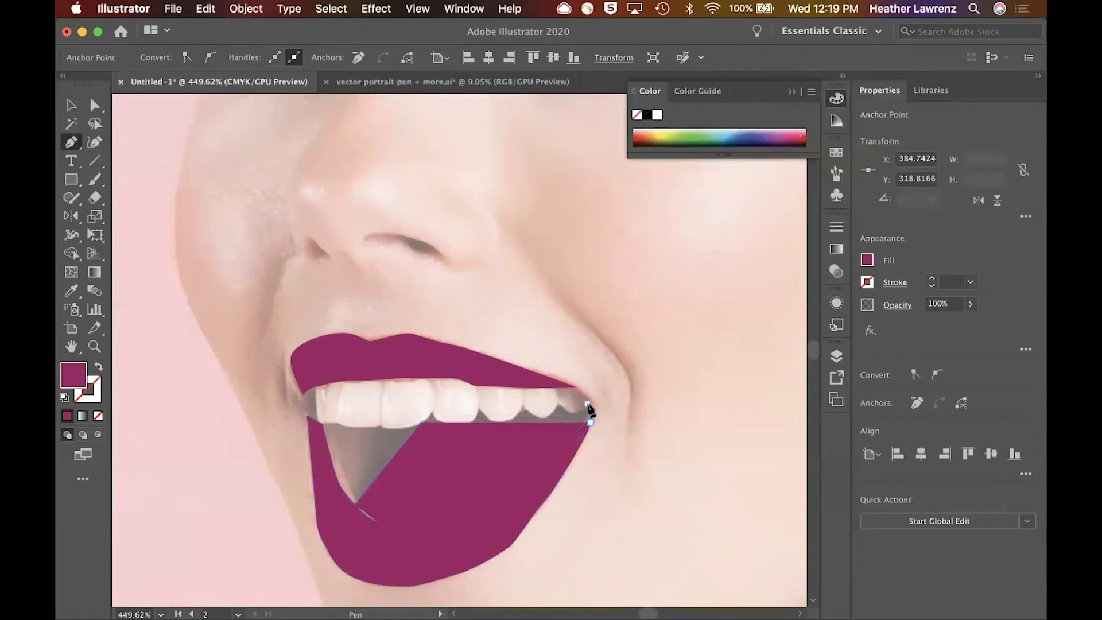
click(424, 409)
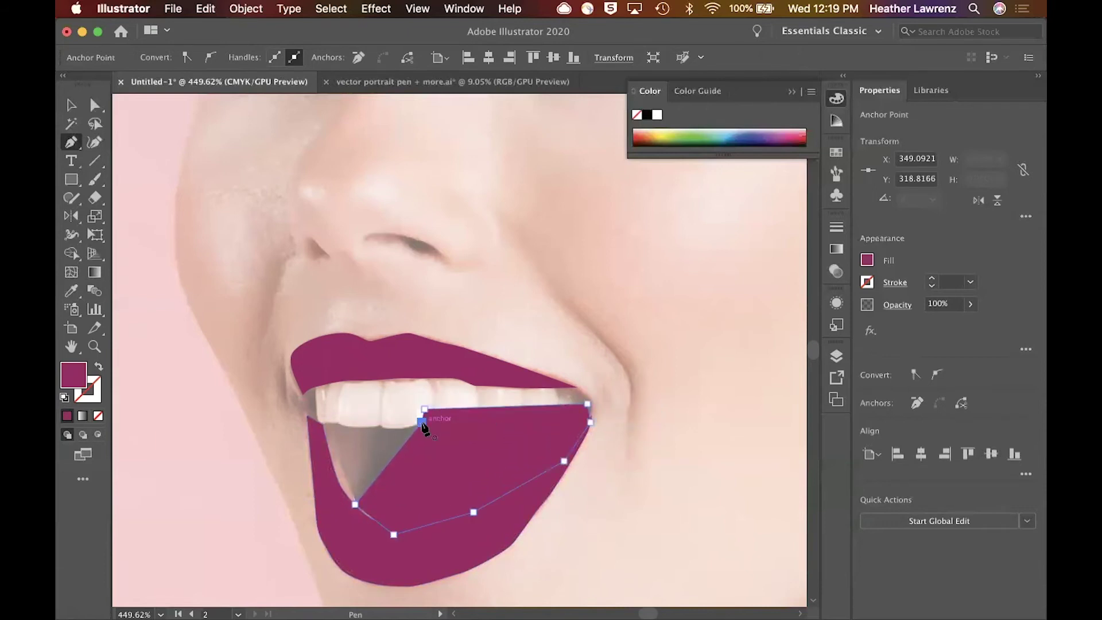
Fill the mouth interior shape with a colour sampled from the photo's open mouth using the Eyedropper
click(867, 260)
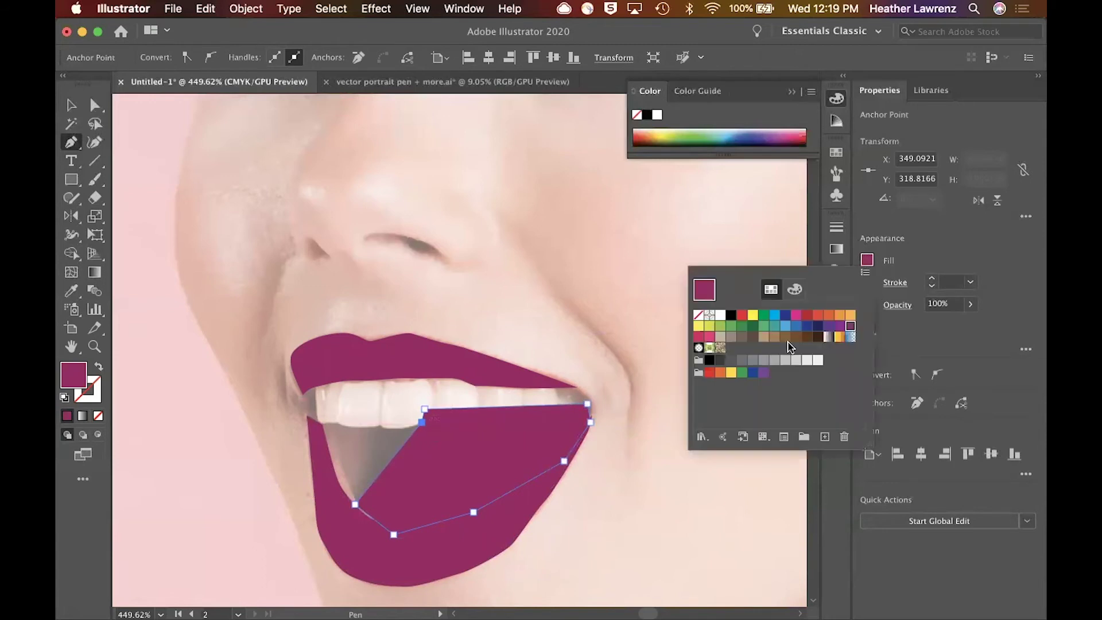
click(119, 321)
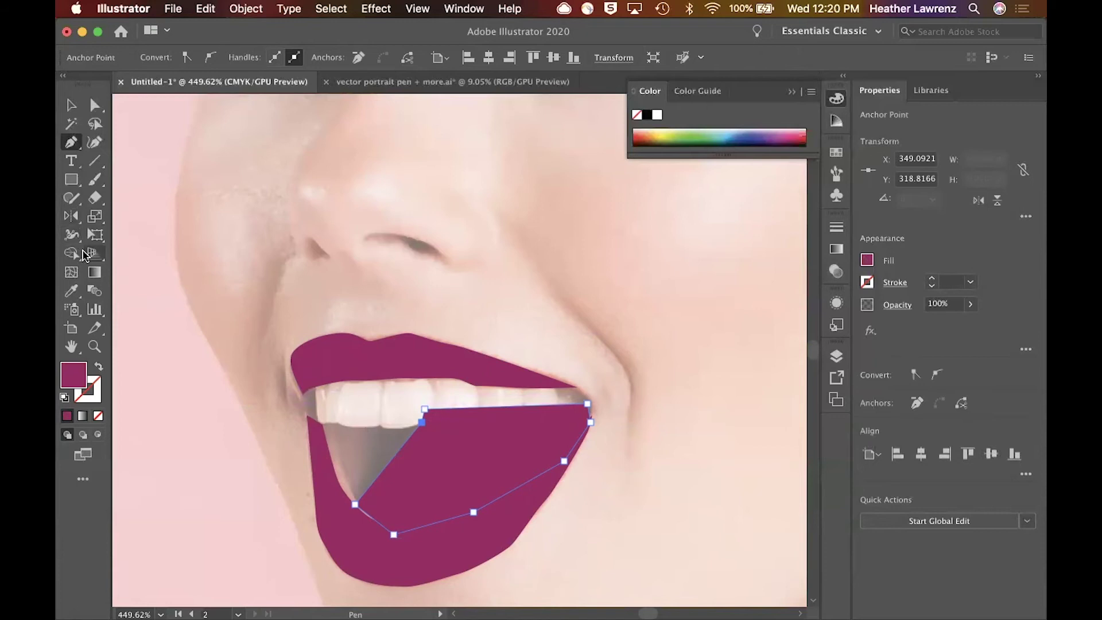
click(71, 290)
click(351, 439)
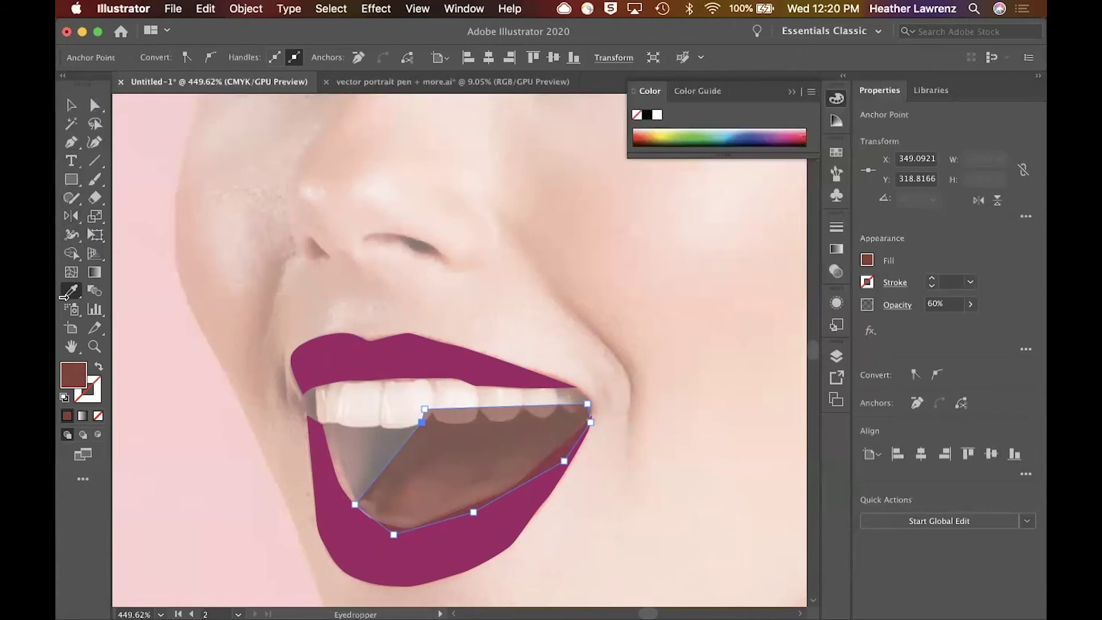
Change the mouth interior shape's fill to the lighter reddish brown a86b65 and set its opacity to 100%
double_click(74, 376)
drag(678, 345, 649, 309)
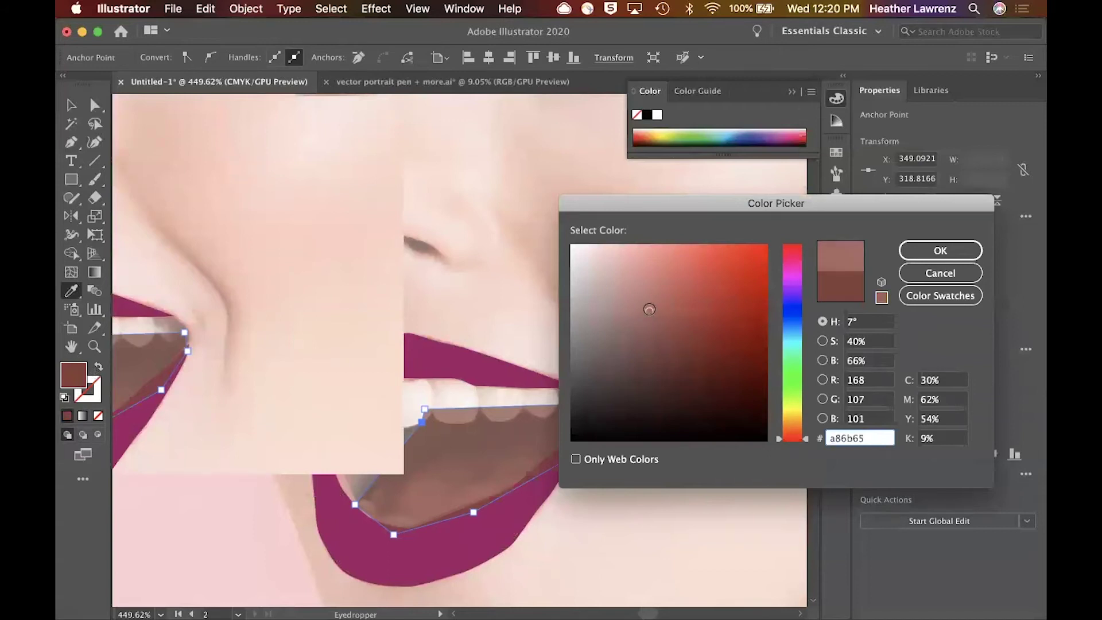
click(922, 243)
click(970, 304)
drag(969, 323, 1002, 326)
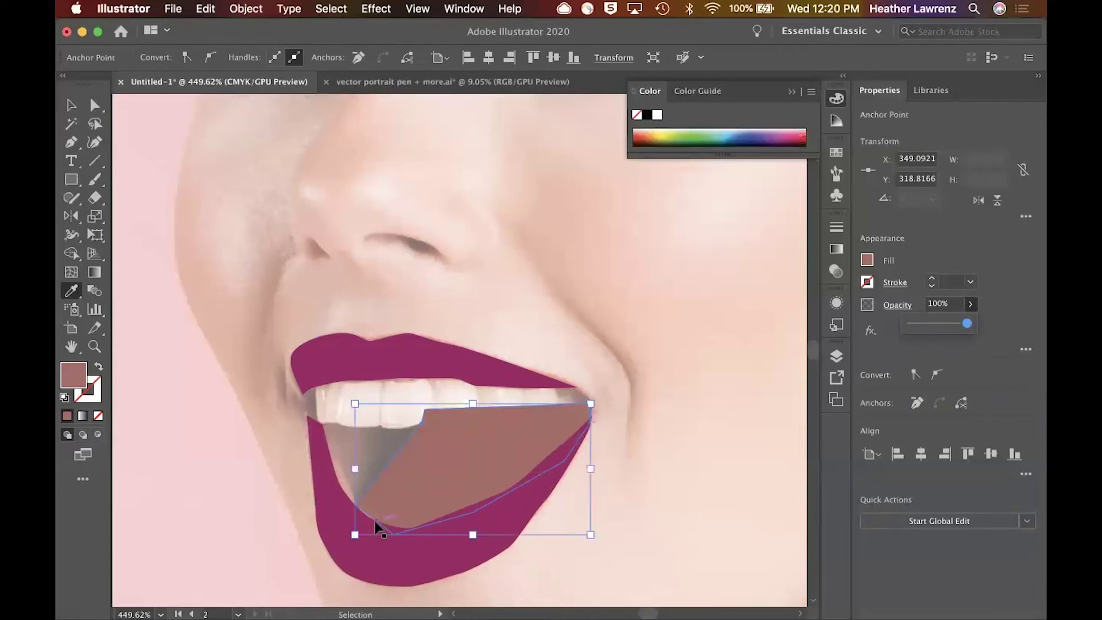
Switch to the Blob Brush tool with the reddish-brown fill for painting in the mouth
key(v)
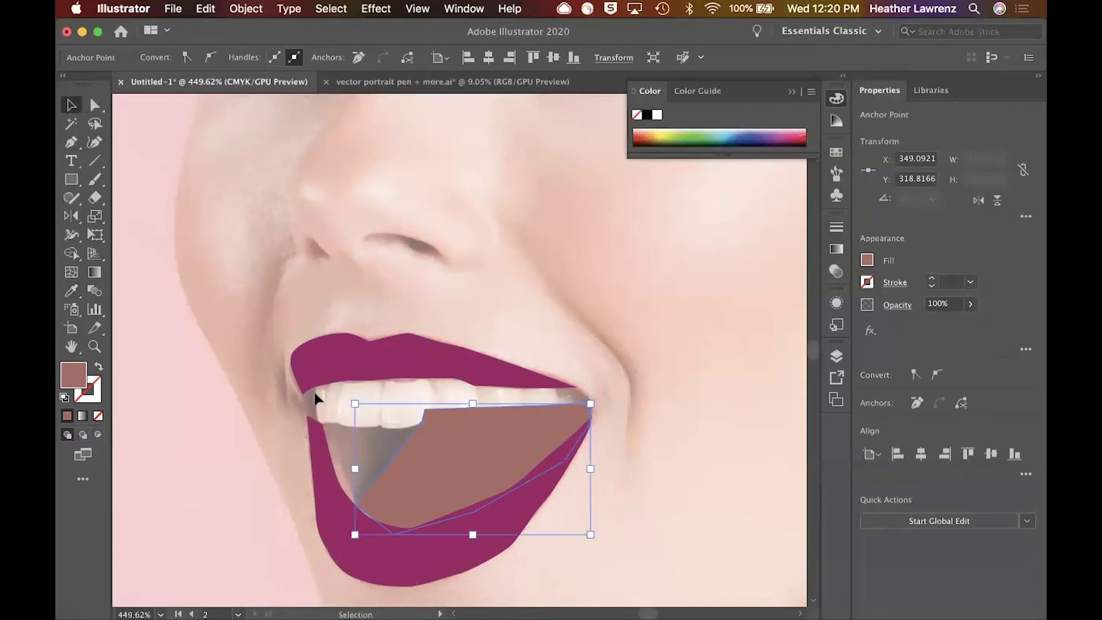
click(94, 180)
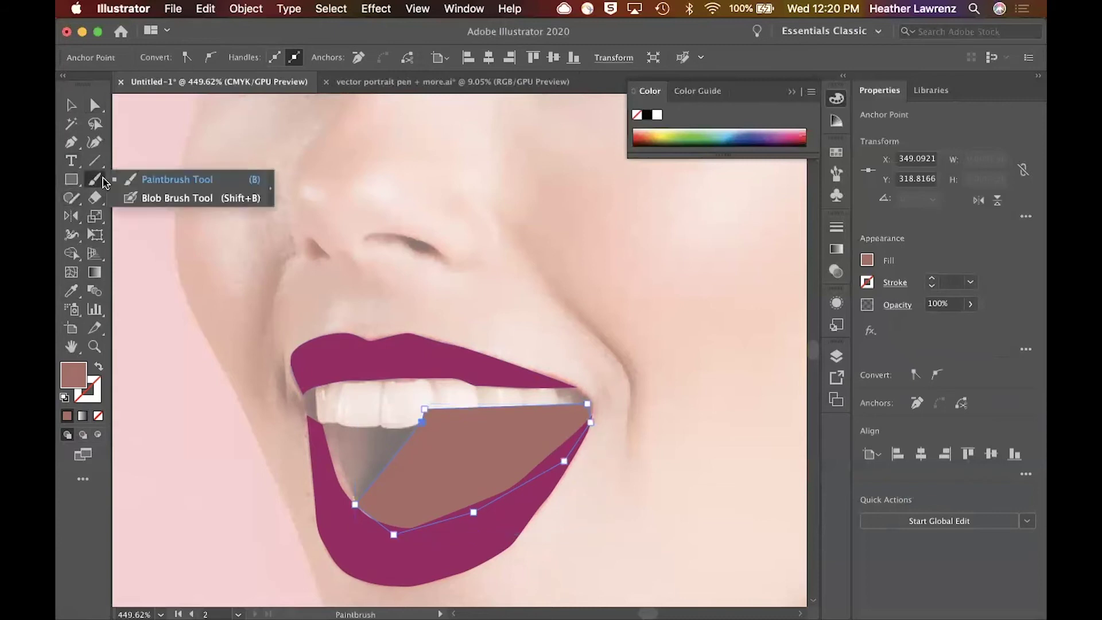
click(153, 199)
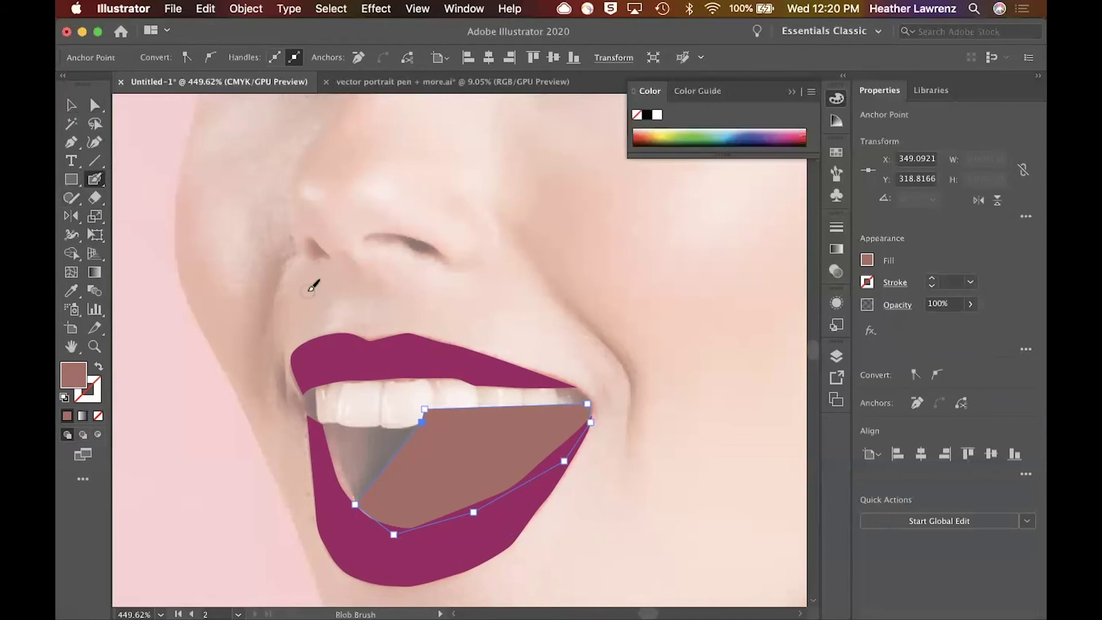
Move the brown tongue shape down clear of the teeth and paint the upper teeth solid white with the Blob Brush
click(70, 107)
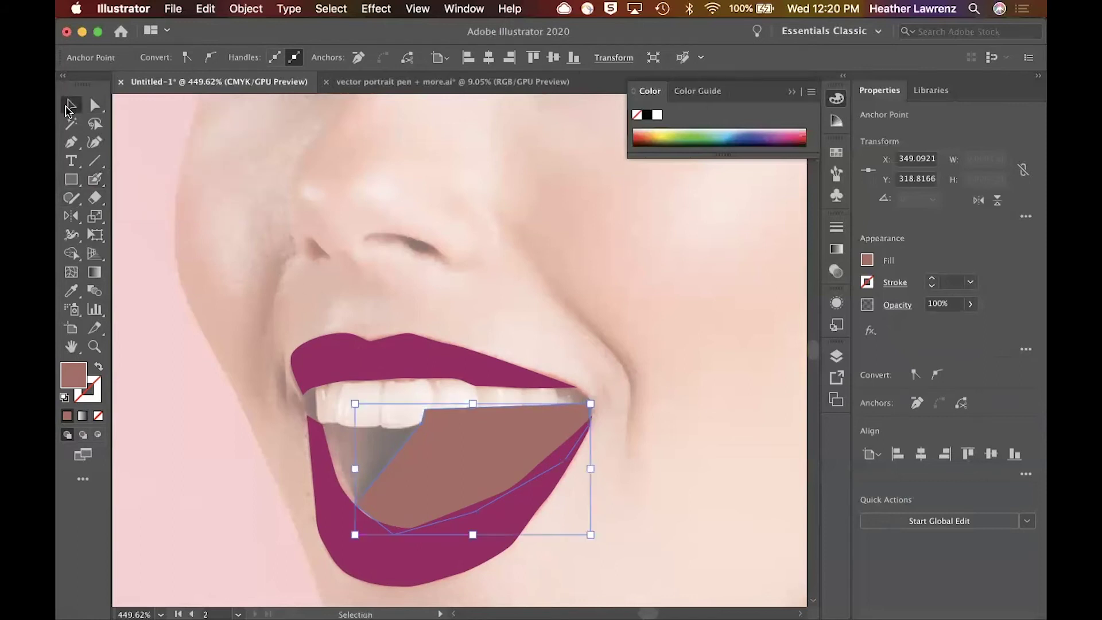
drag(456, 425, 454, 485)
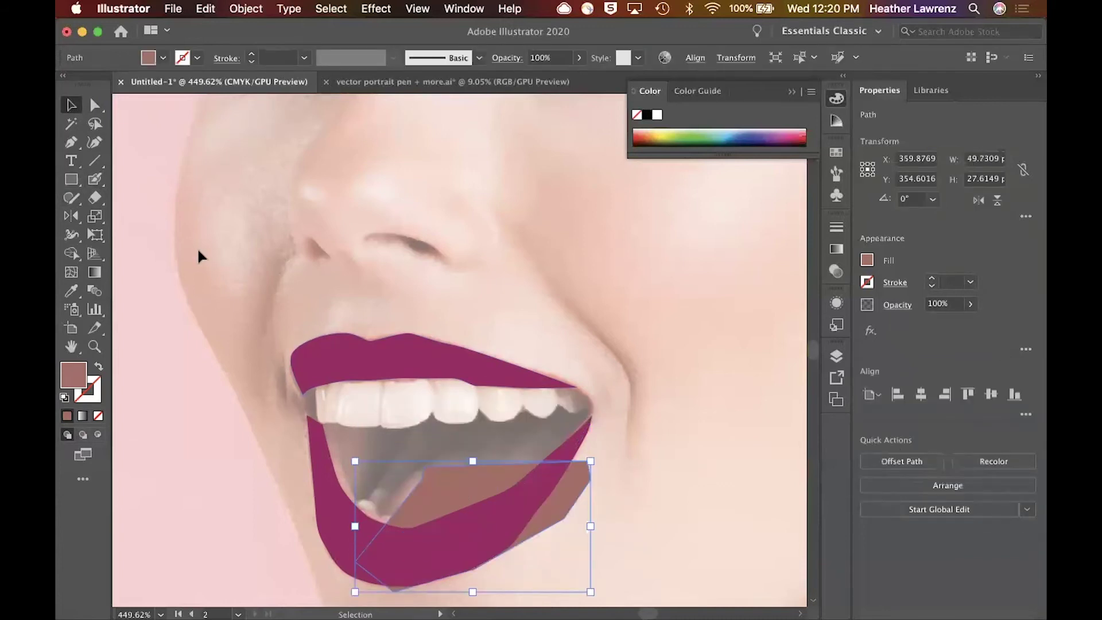
key(b)
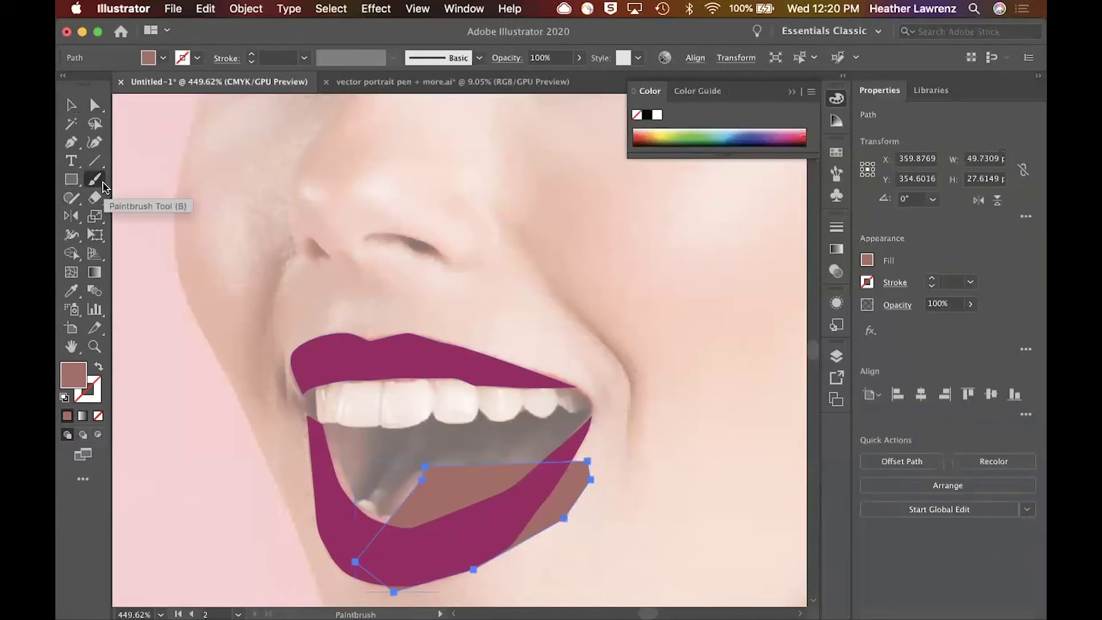
drag(101, 187, 149, 198)
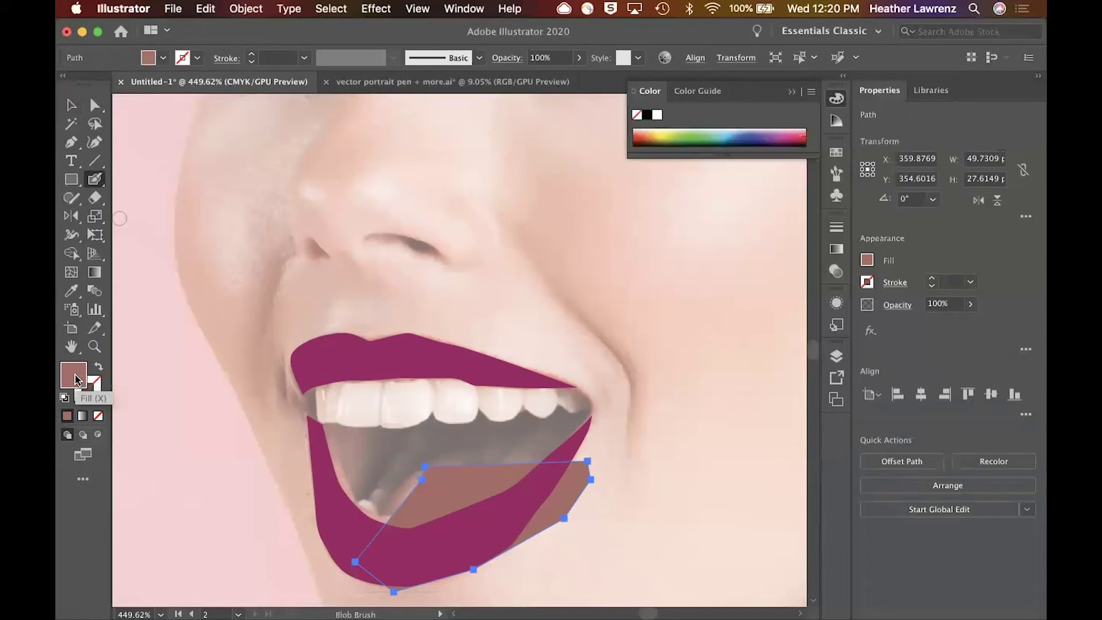
click(867, 261)
click(719, 315)
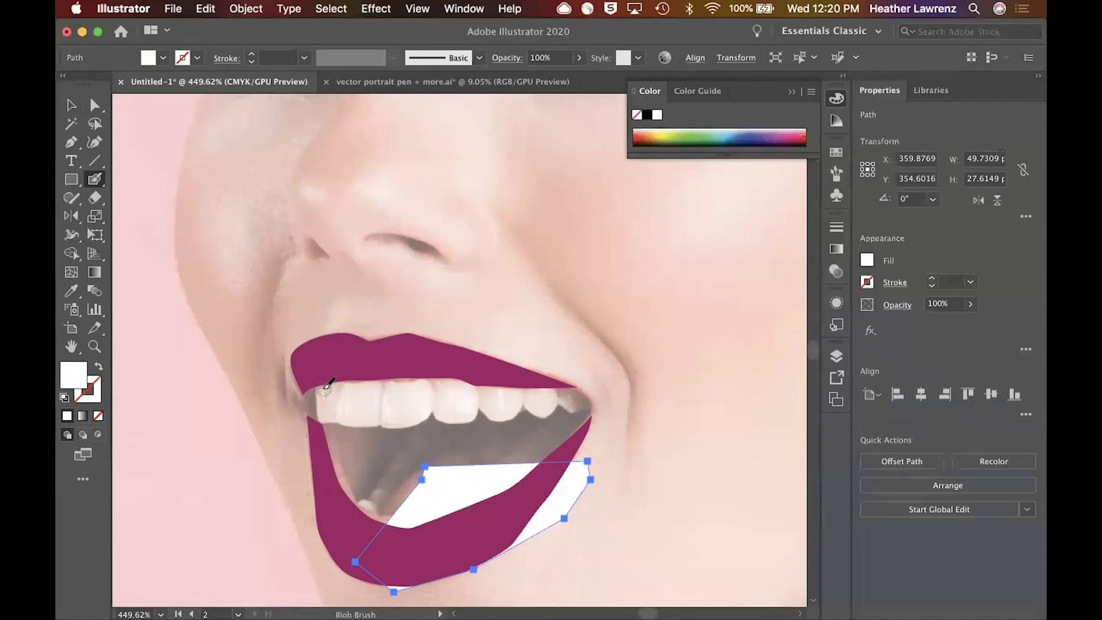
mouse_move(327, 386)
mouse_down()
mouse_move(335, 412)
mouse_move(342, 384)
mouse_move(345, 418)
mouse_move(372, 421)
mouse_move(383, 397)
mouse_move(373, 380)
mouse_move(345, 381)
mouse_move(348, 404)
mouse_move(356, 384)
mouse_move(360, 418)
mouse_move(368, 386)
mouse_move(371, 407)
mouse_move(379, 388)
mouse_move(371, 412)
mouse_move(405, 421)
mouse_move(428, 412)
mouse_move(433, 391)
mouse_move(386, 379)
mouse_move(387, 412)
mouse_move(399, 387)
mouse_move(408, 413)
mouse_move(419, 392)
mouse_up()
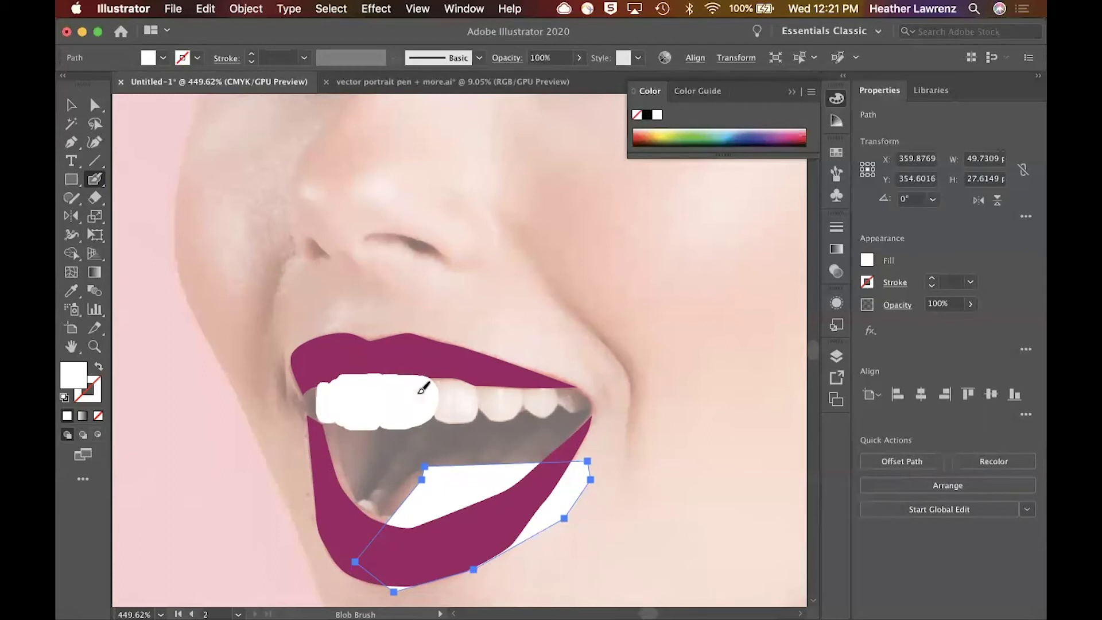
key(super+shift+a)
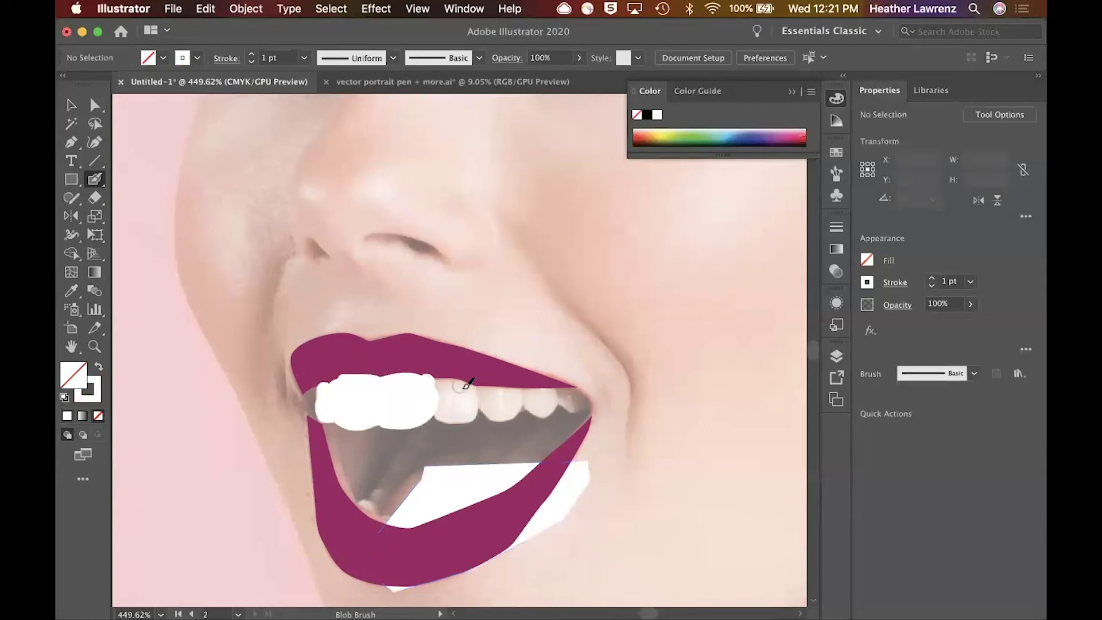
mouse_move(442, 377)
mouse_down()
mouse_move(442, 410)
mouse_move(459, 416)
mouse_move(475, 412)
mouse_move(475, 386)
mouse_move(449, 379)
mouse_move(455, 404)
mouse_move(486, 384)
mouse_move(501, 410)
mouse_move(520, 392)
mouse_move(489, 389)
mouse_move(510, 399)
mouse_move(494, 391)
mouse_move(529, 387)
mouse_move(547, 410)
mouse_move(551, 392)
mouse_move(536, 390)
mouse_move(543, 399)
mouse_move(566, 386)
mouse_move(578, 403)
mouse_move(561, 387)
mouse_up()
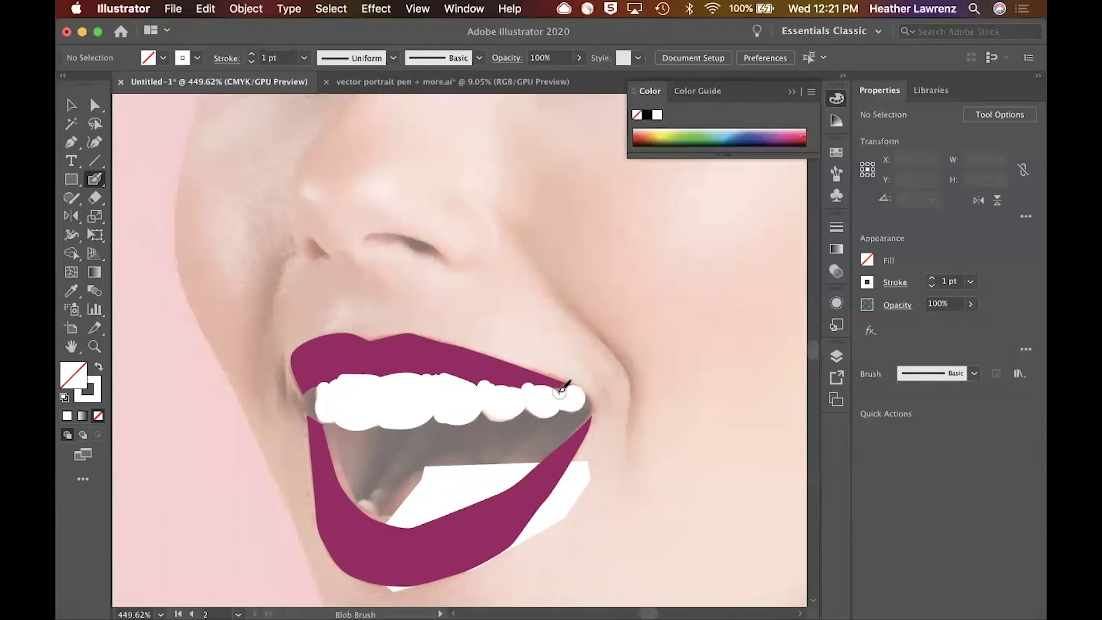
Reshape the end of the white teeth near the corner of the mouth by moving its anchor points inward
key(v)
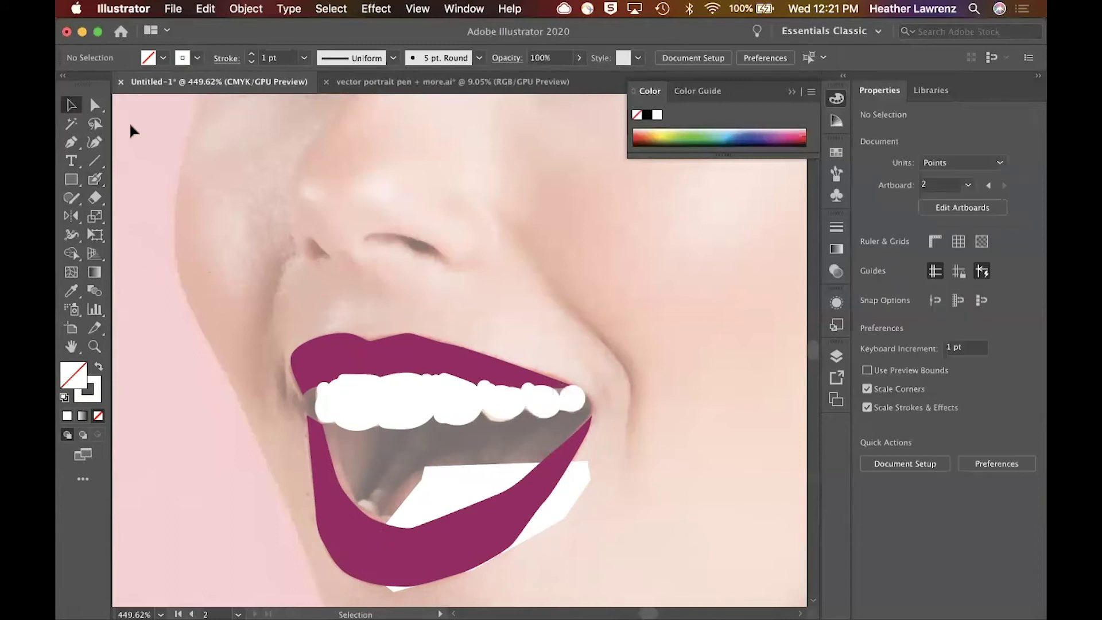
click(571, 400)
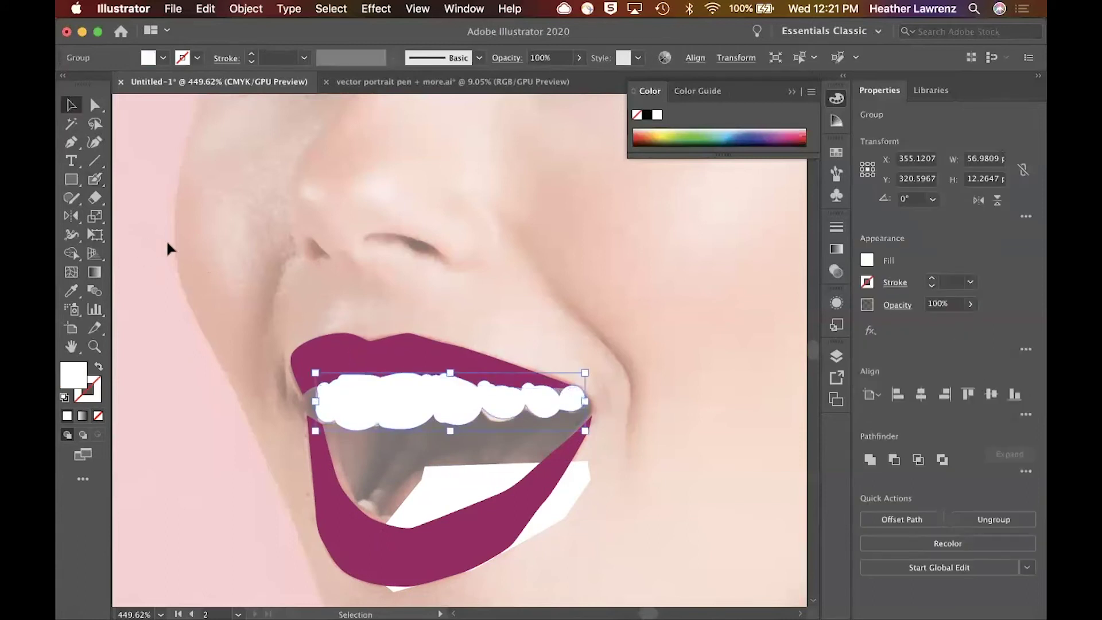
click(95, 105)
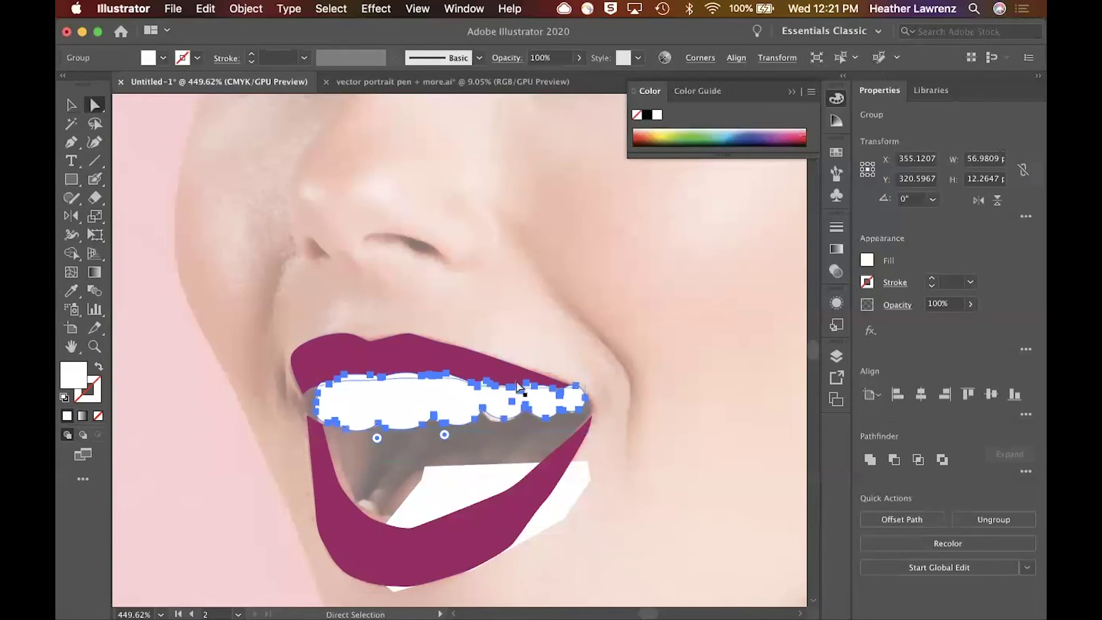
drag(580, 399, 588, 403)
key(Left)
key(Left)
key(Left)
key(Right)
key(Right)
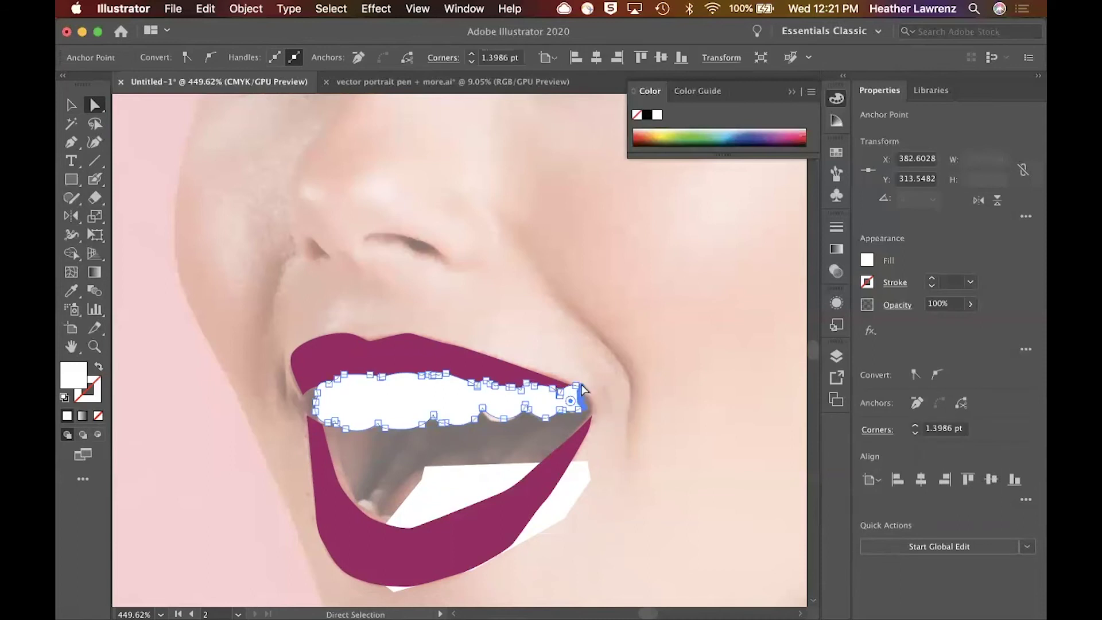
scroll(584, 383, up, 5)
drag(577, 393, 556, 393)
Send the white teeth group backward behind the upper lip while keeping it above the photo
click(71, 105)
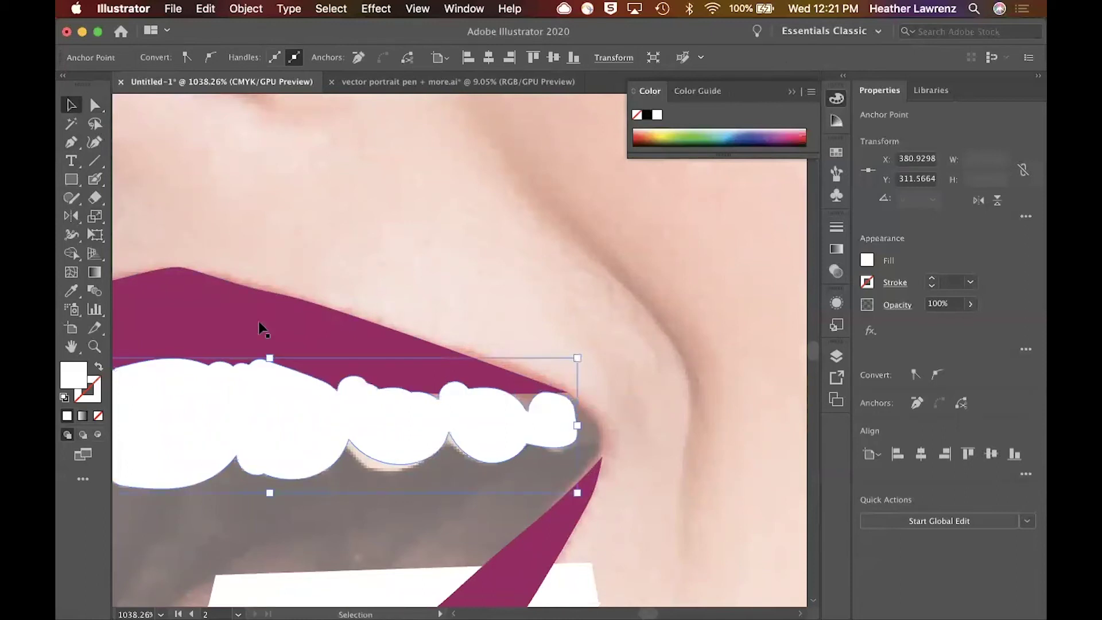
key(a)
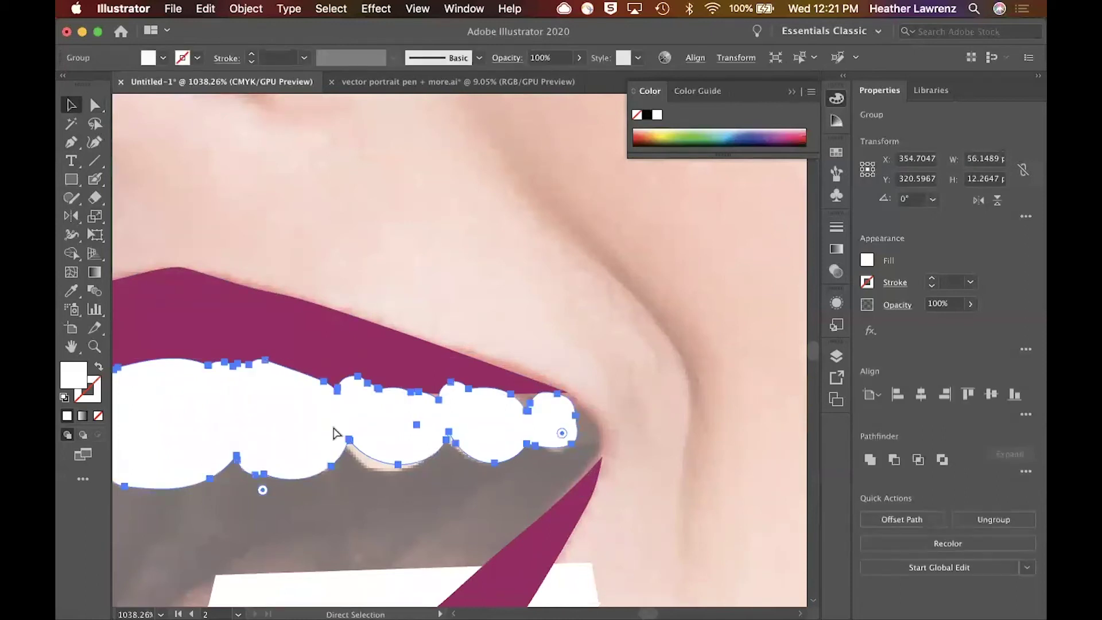
key(ctrl+shift+bracketleft)
key(ctrl+z)
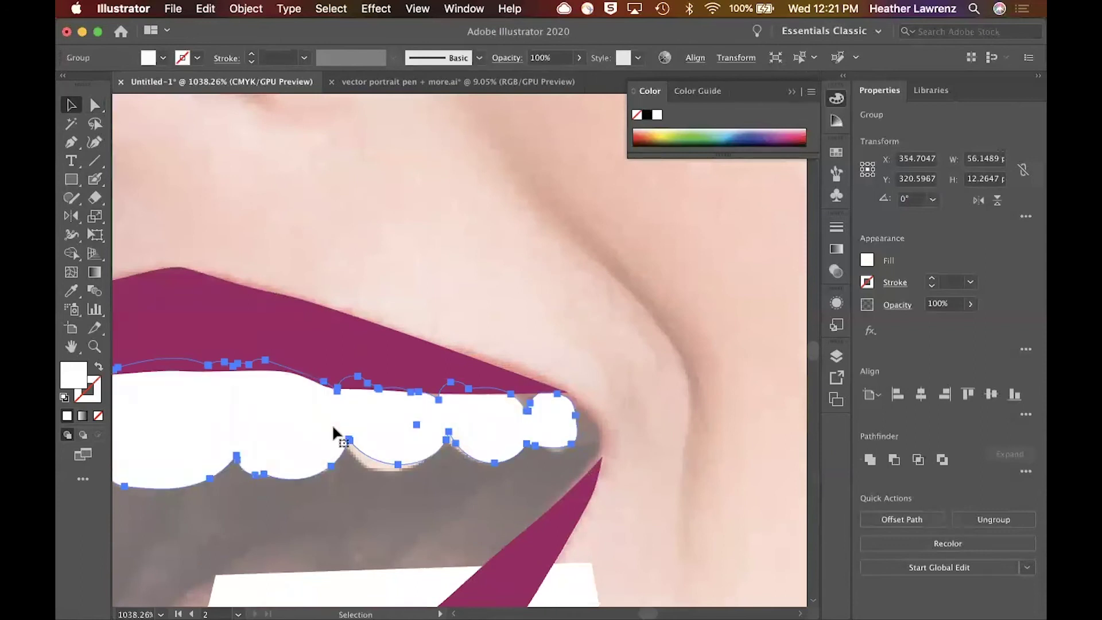
key(v)
Move the white tongue shape back up into the mouth opening, between the teeth and the lower lip
scroll(334, 428, down, 6)
mouse_move(281, 418)
mouse_down()
mouse_move(241, 418)
mouse_move(281, 418)
mouse_up()
drag(329, 474, 332, 438)
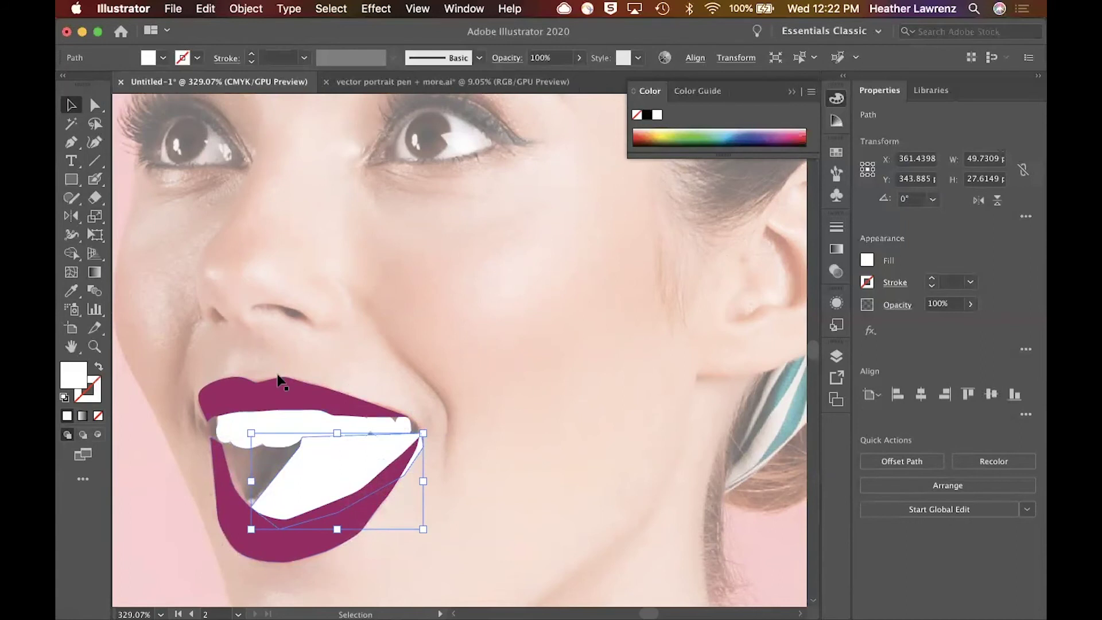
Recolor the tongue shape with the reddish brown sampled from the mouth using the Eyedropper and set its opacity to 100%
click(71, 290)
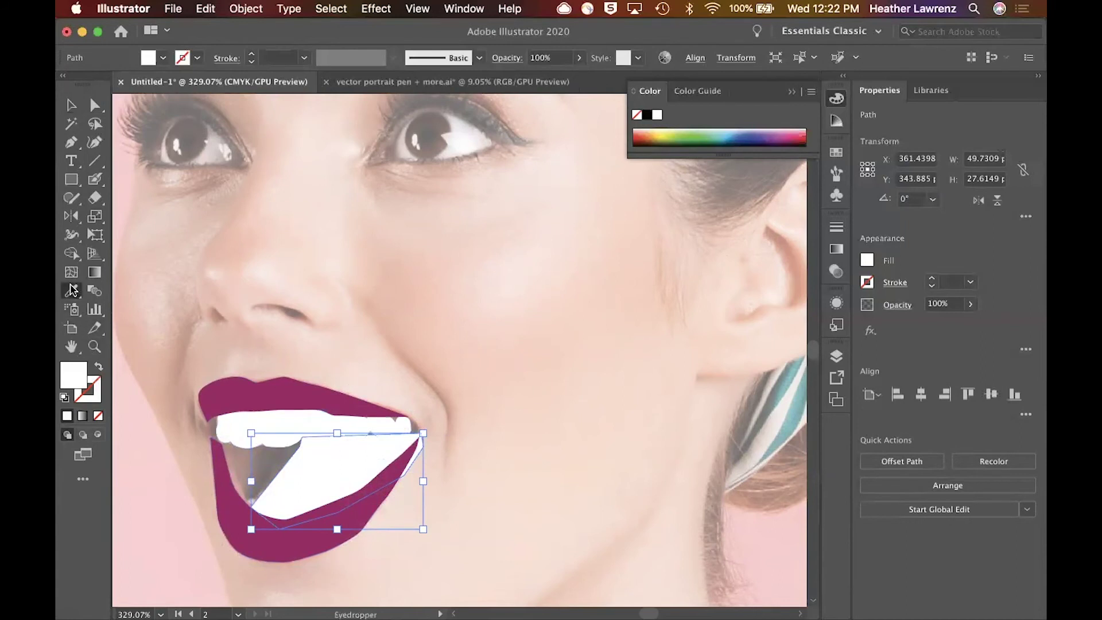
click(236, 469)
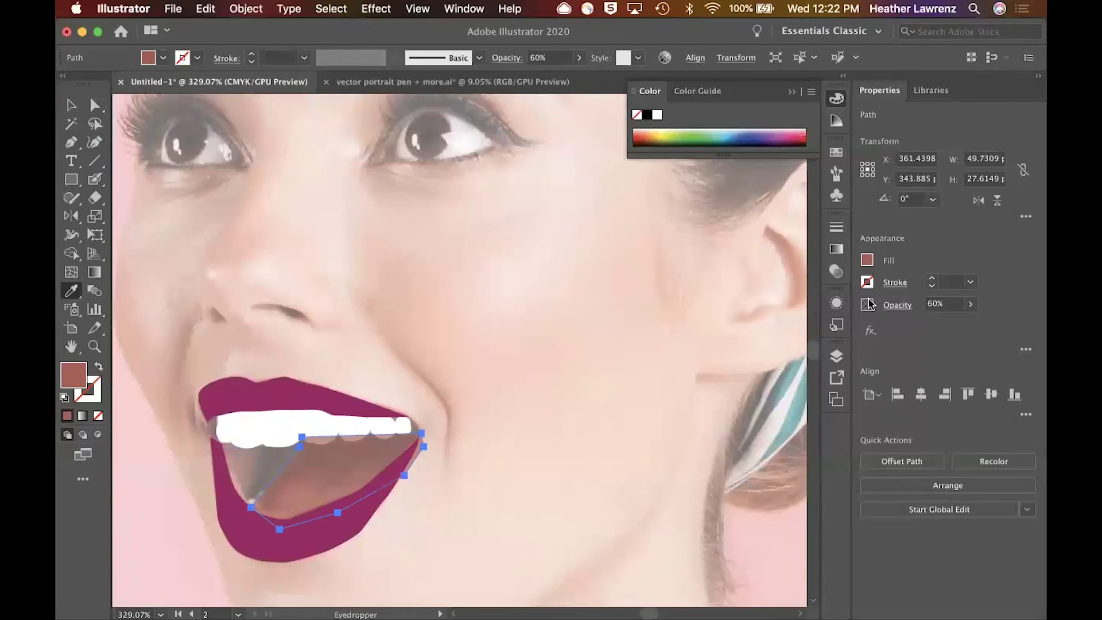
click(867, 260)
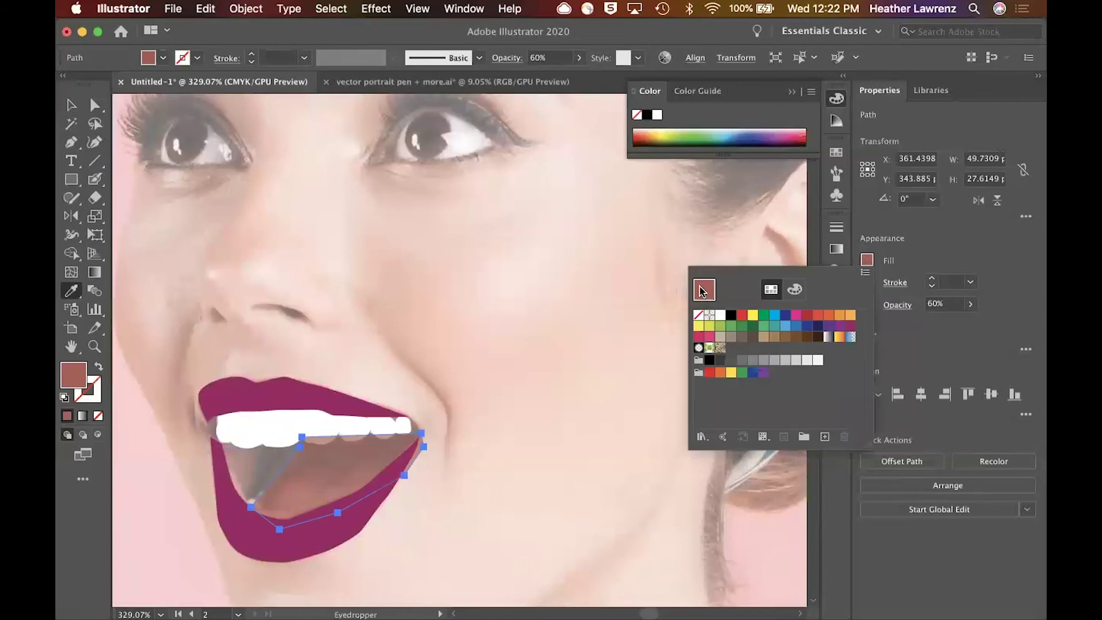
click(971, 304)
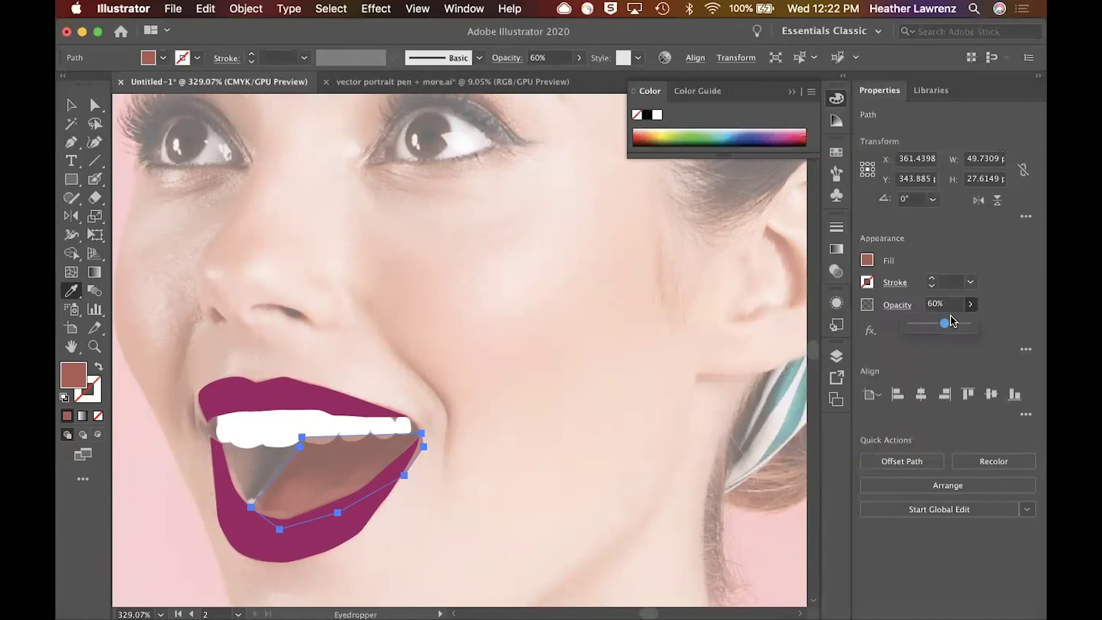
drag(944, 325, 992, 326)
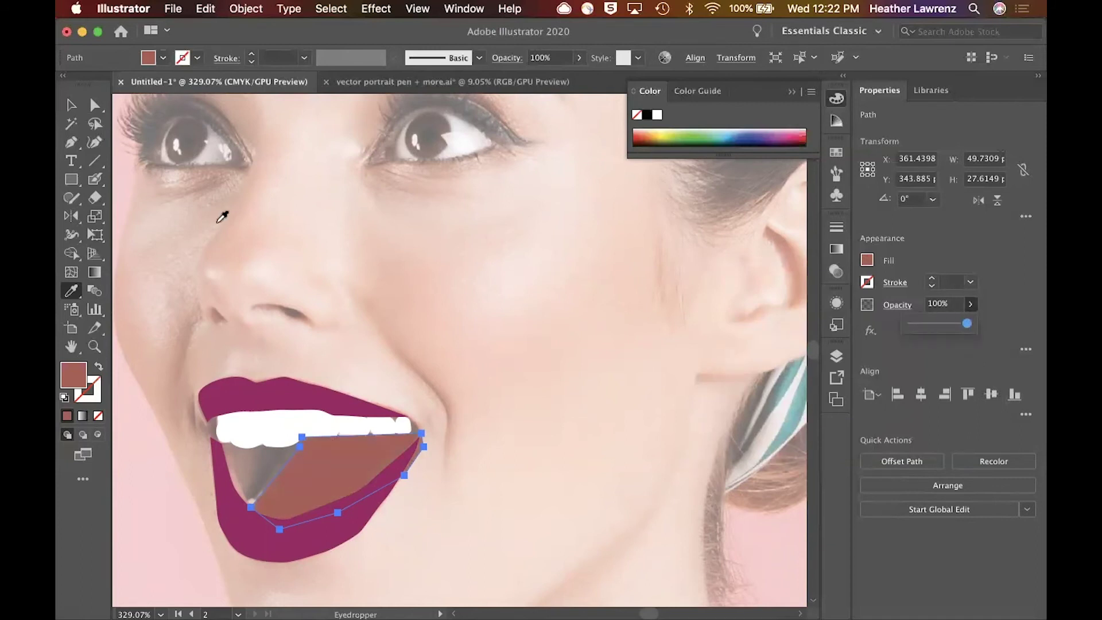
click(70, 105)
Expand Layer 1 to examine its mouth paths and toggle the teeth group's visibility to identify it
scroll(524, 344, down, 3)
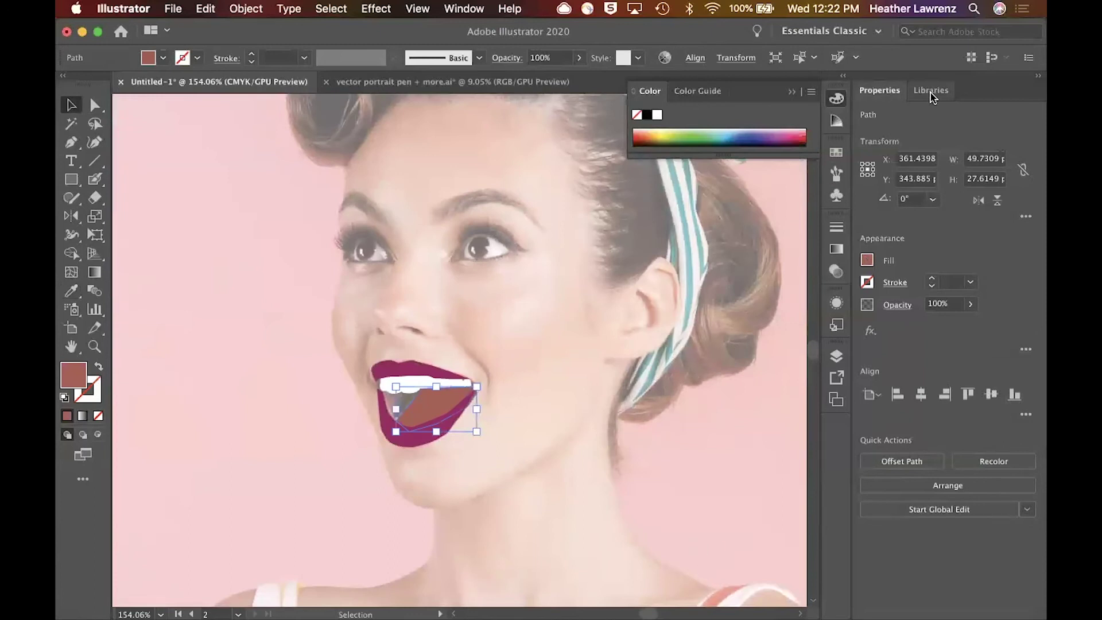
click(837, 352)
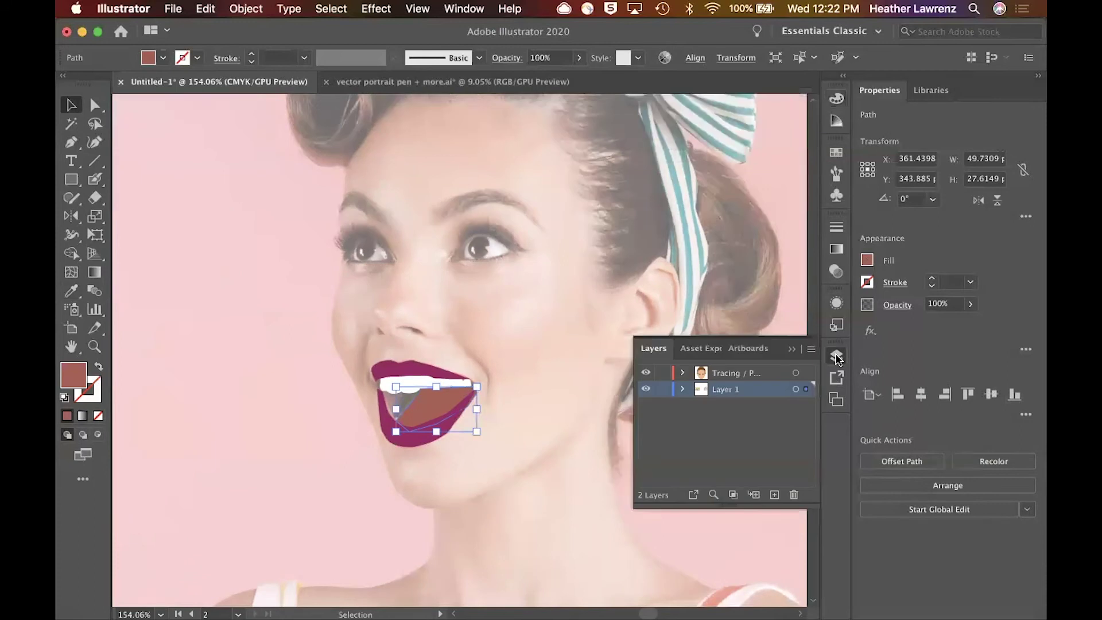
click(682, 390)
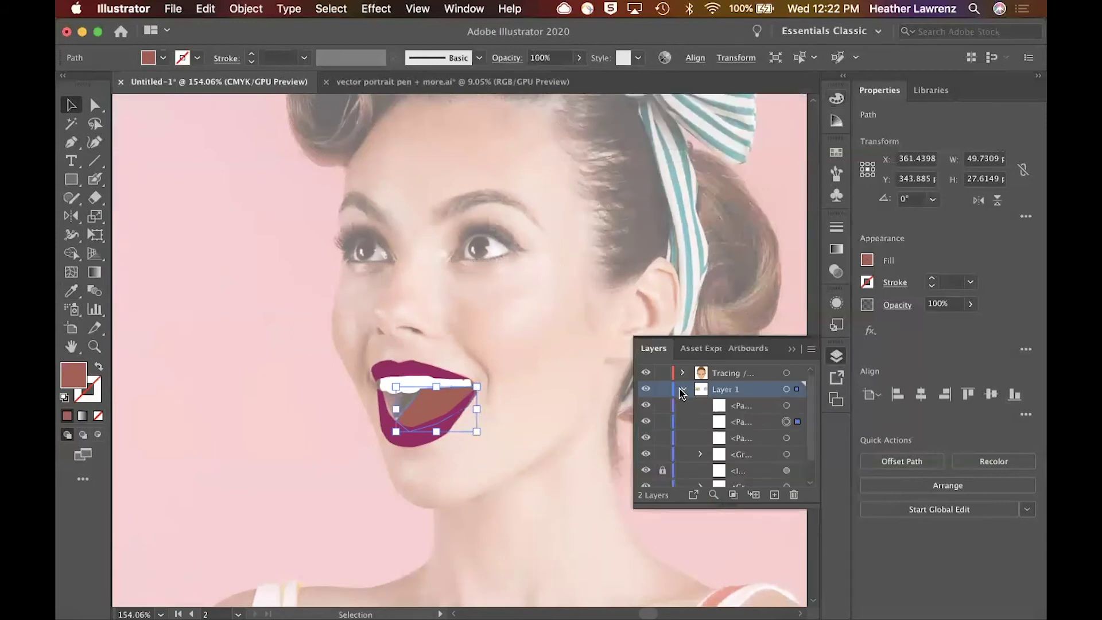
click(758, 406)
shift+click(757, 440)
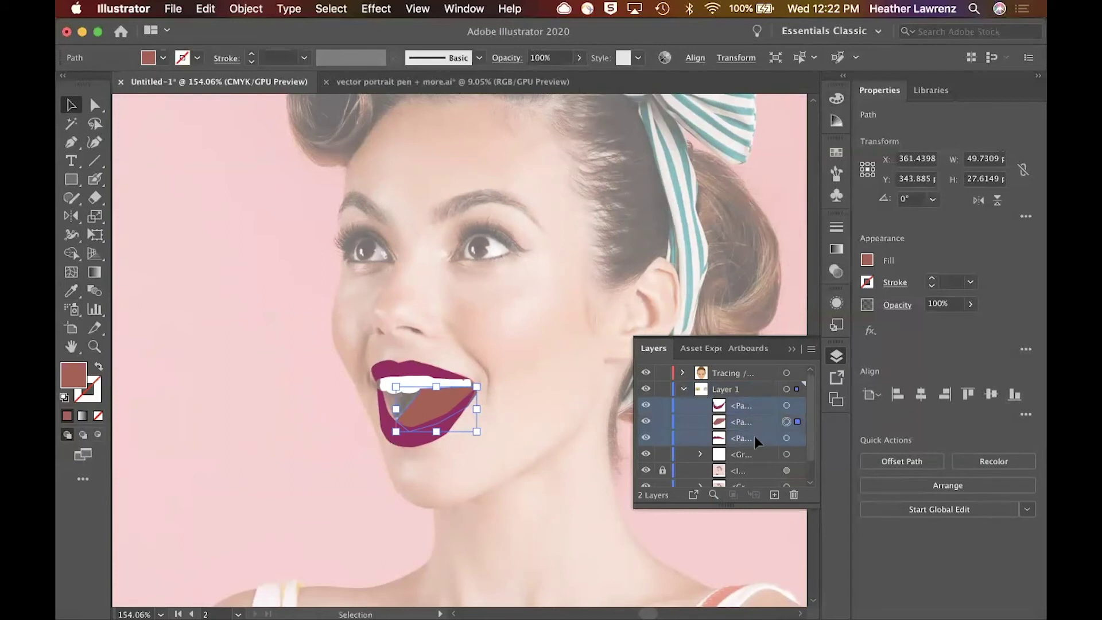
scroll(755, 436, down, 2)
click(645, 429)
click(645, 429)
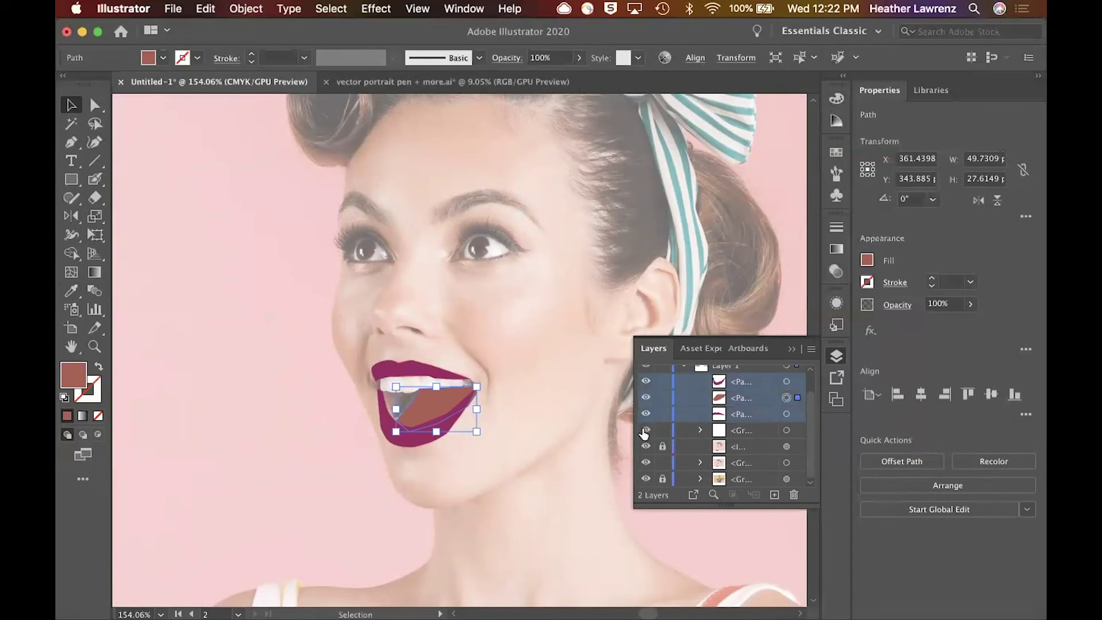
Select both lips, the tongue and the teeth group, add a new layer, and cut the four objects out of Layer 1
click(786, 430)
click(786, 414)
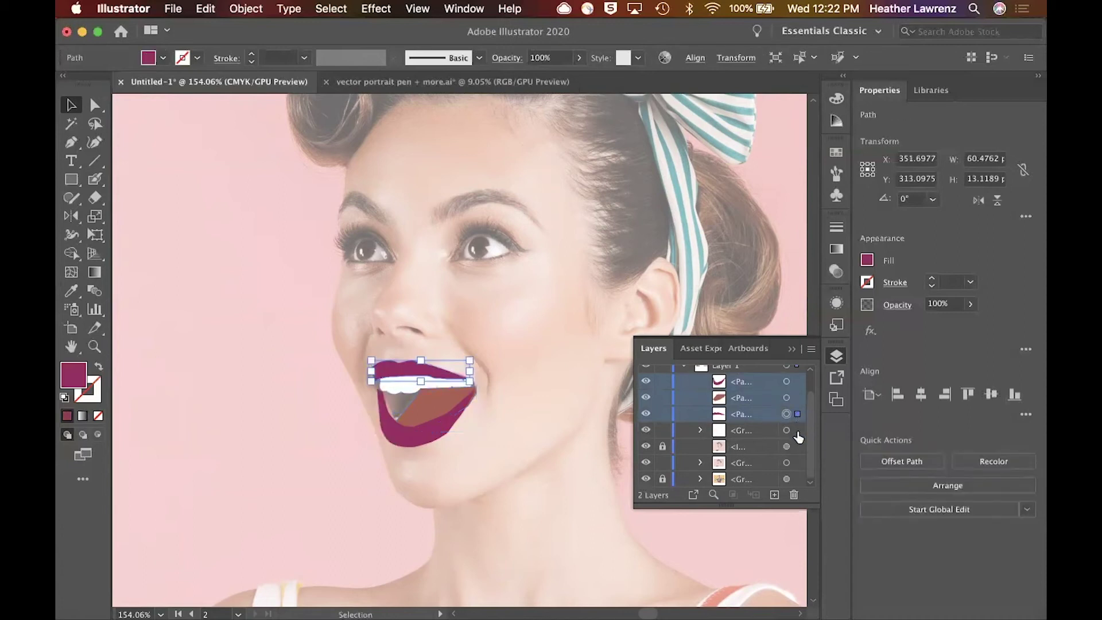
shift+click(797, 430)
shift+click(796, 397)
shift+click(797, 381)
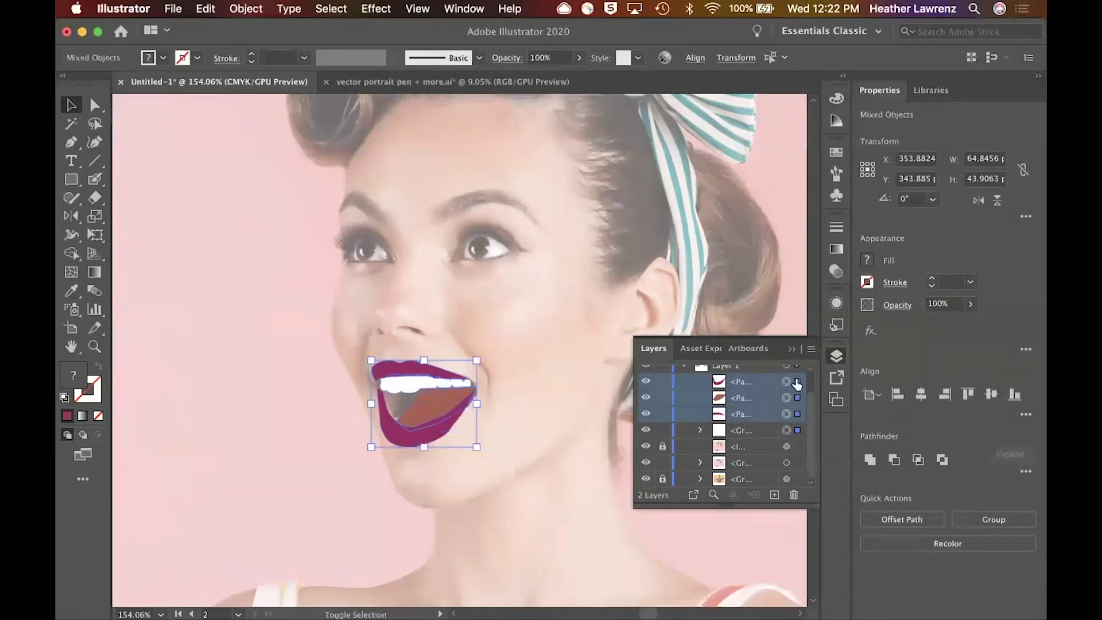
click(775, 494)
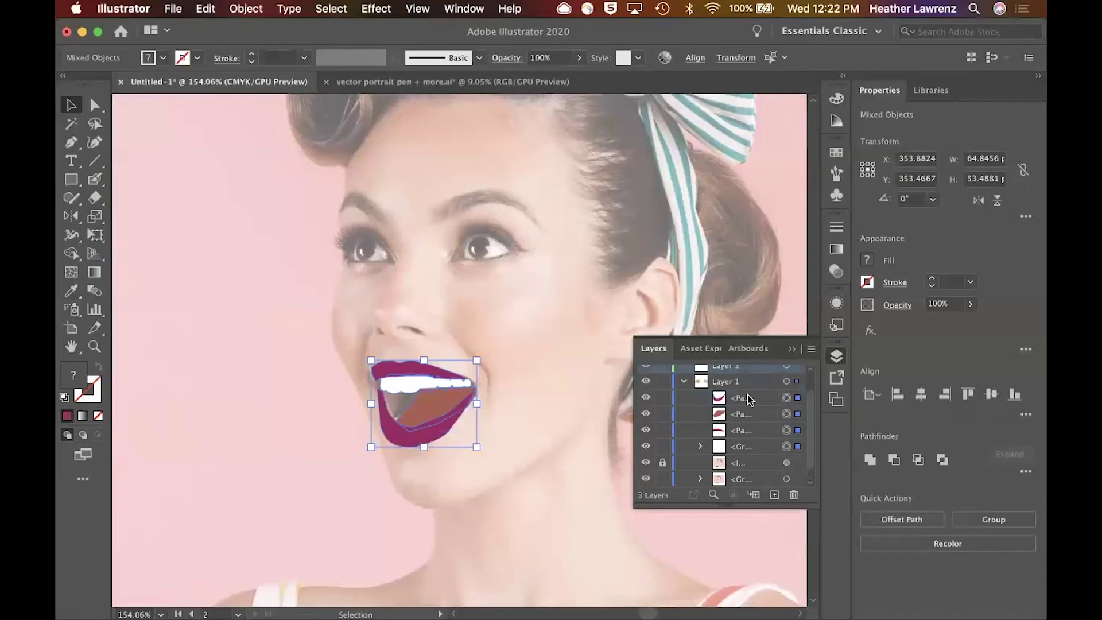
click(768, 399)
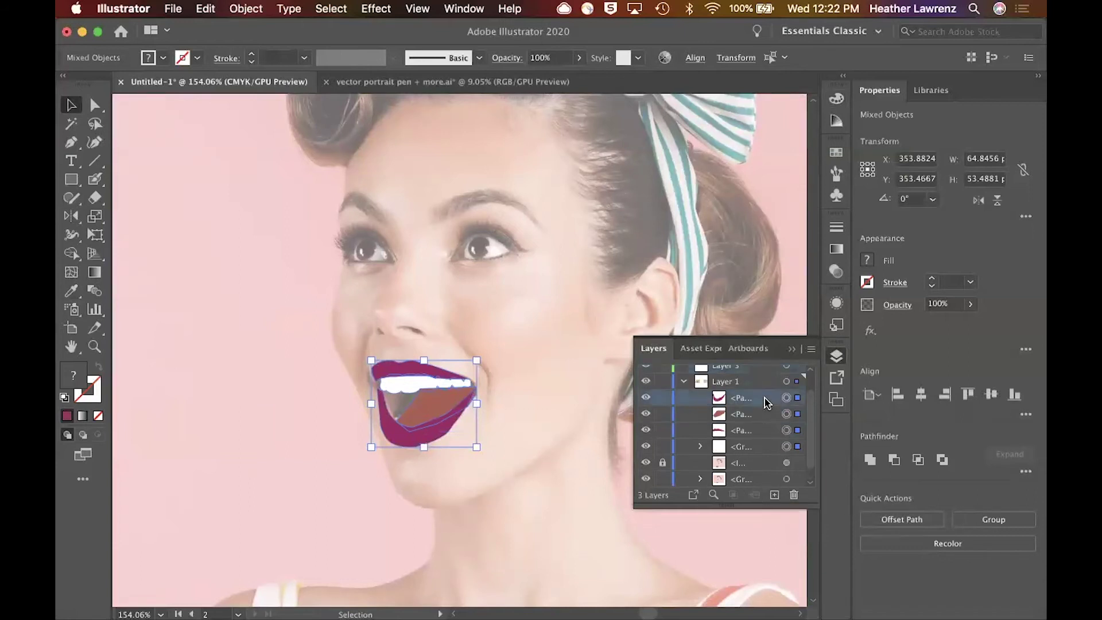
shift+click(751, 451)
key(Delete)
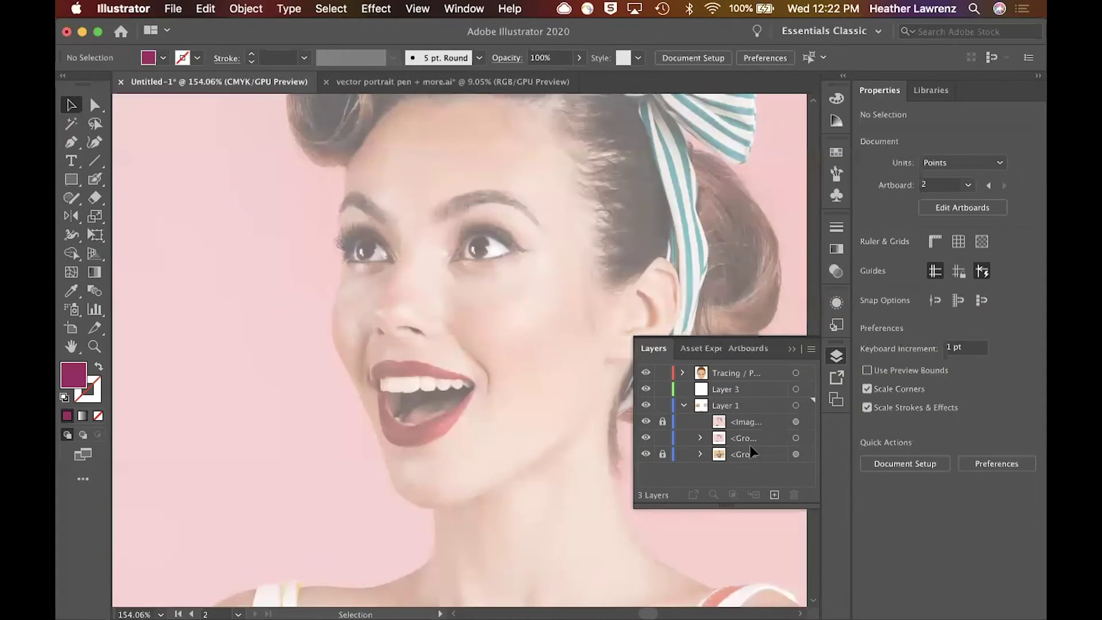
Add another layer directly above Layer 1 and paste the cut mouth objects into it
click(774, 495)
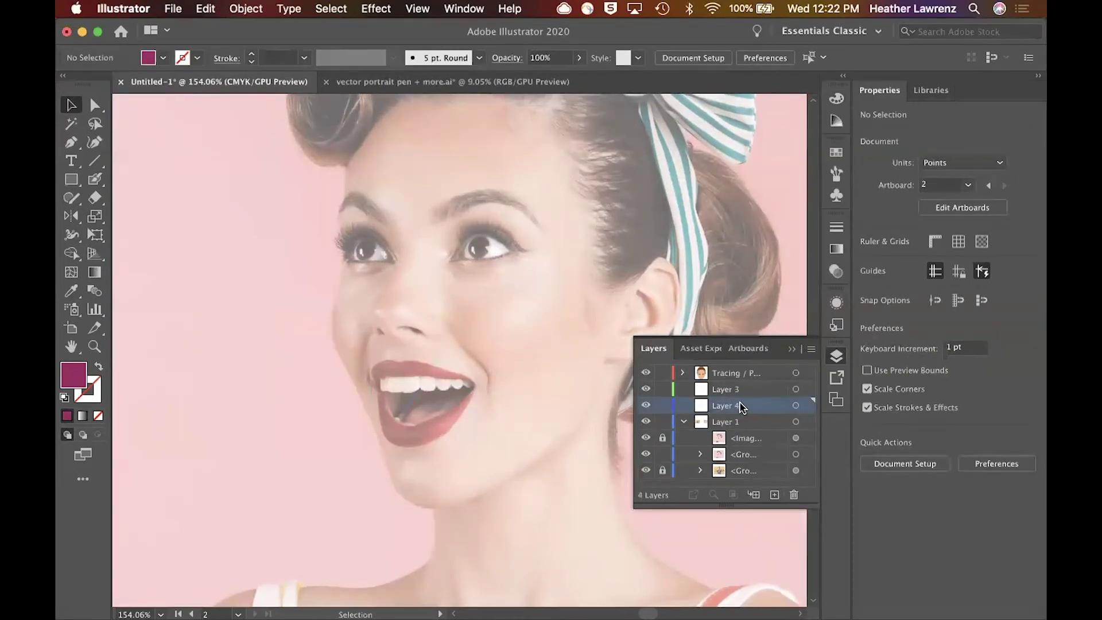
click(795, 405)
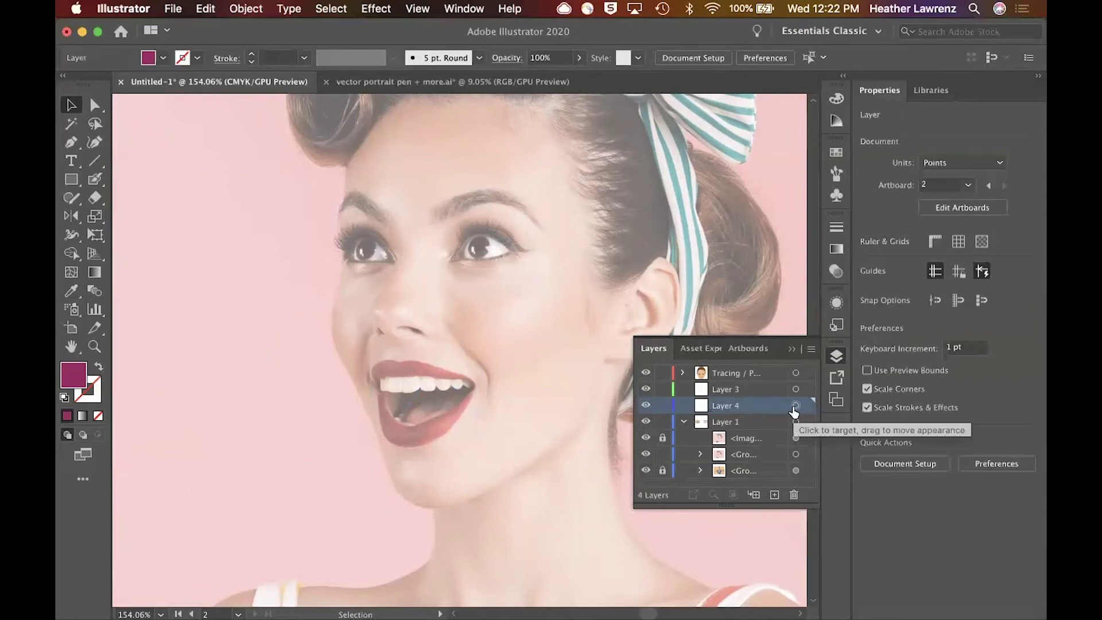
key(super+v)
Position the pasted lips, teeth and tongue over the mouth in the photo, nudging them up 4 pt
drag(463, 373, 426, 426)
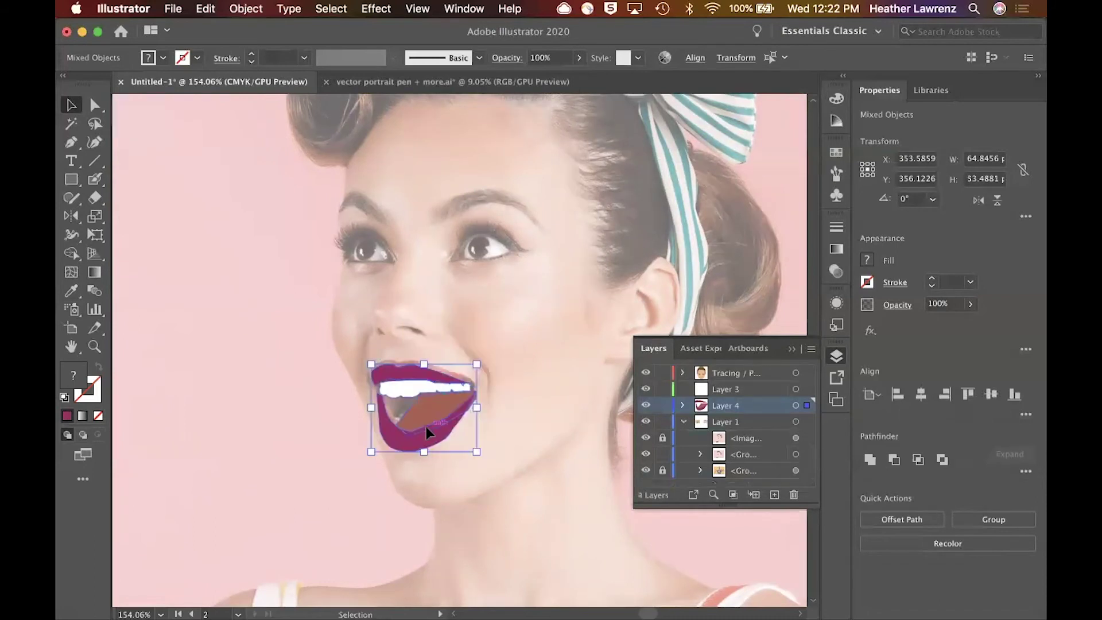
key(Up)
key(Up)
key(Up)
key(Up)
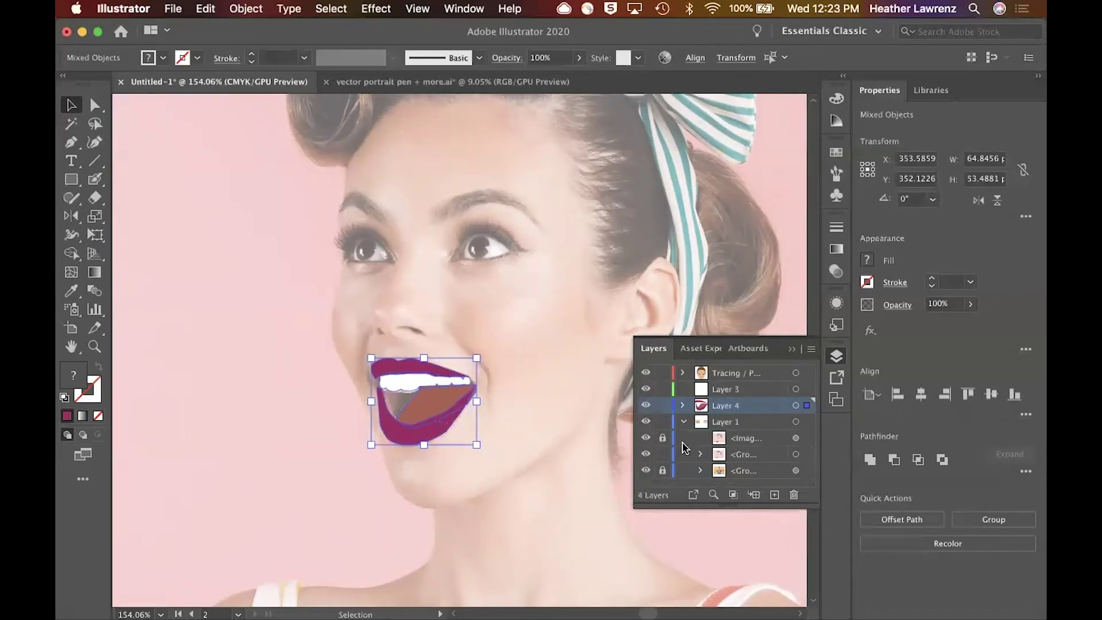
Hide and reshow the portrait photo in Layer 1 to check the mouth artwork, and deselect the mouth objects
click(646, 438)
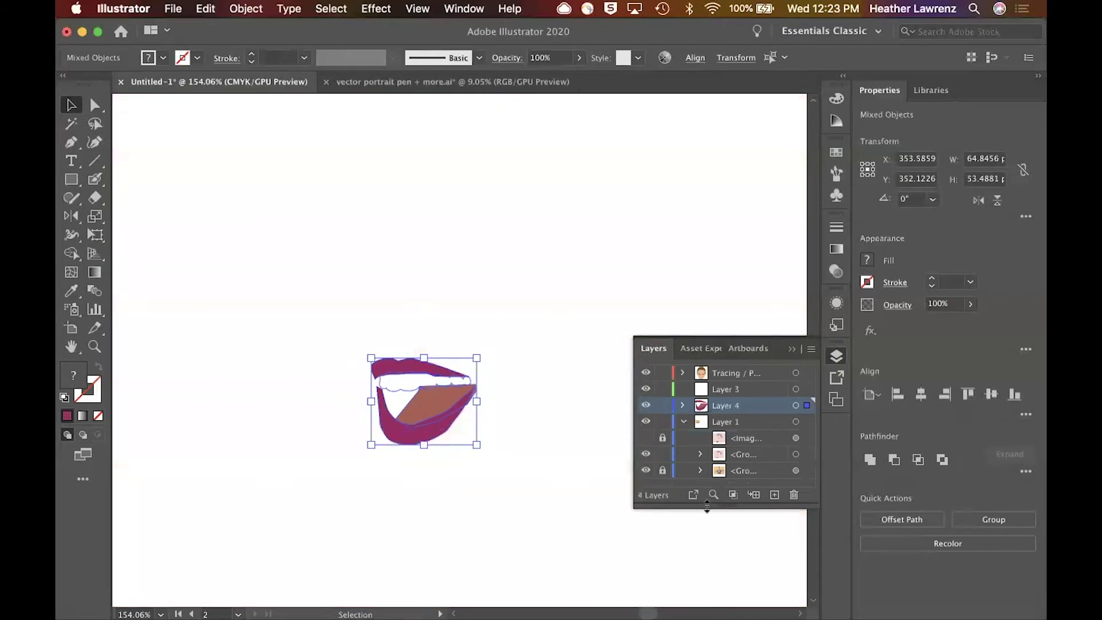
click(647, 438)
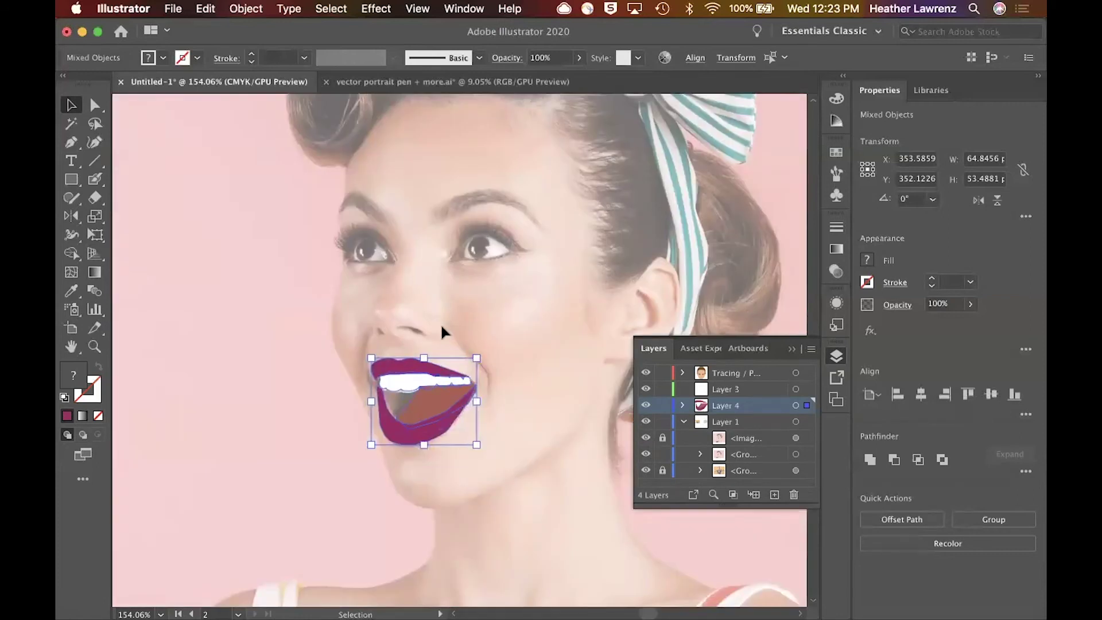
scroll(442, 327, up, 2)
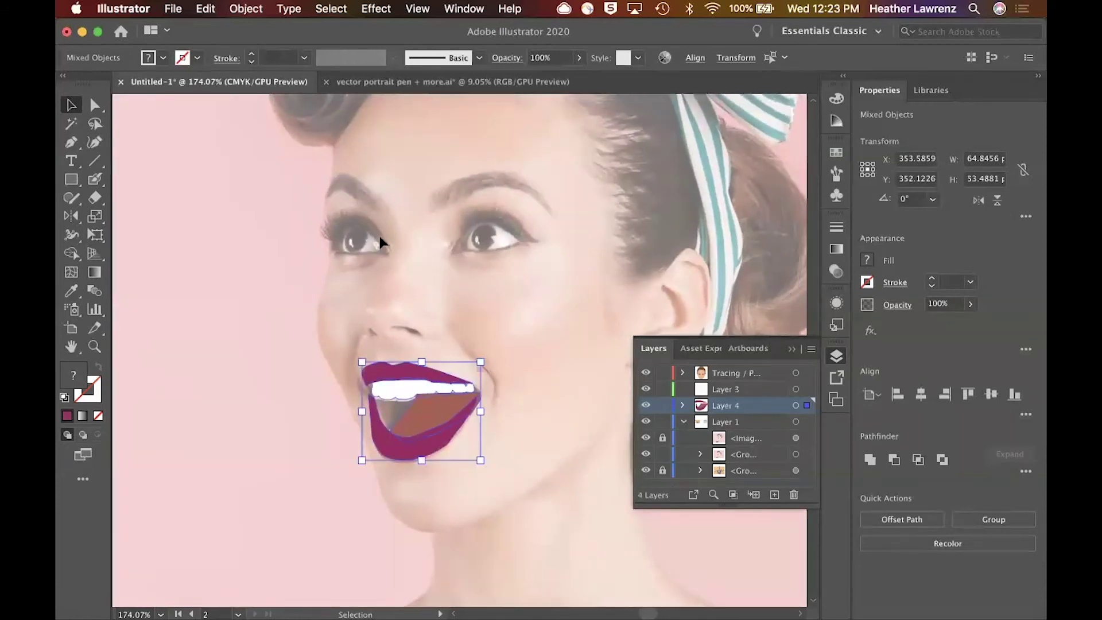
scroll(373, 230, up, 3)
click(263, 319)
Trace the upper lash line of the photo's left-hand eye with the Pencil tool as an arc about 28.6 pt wide and 15.7 pt high
scroll(263, 319, up, 4)
scroll(490, 281, right, 5)
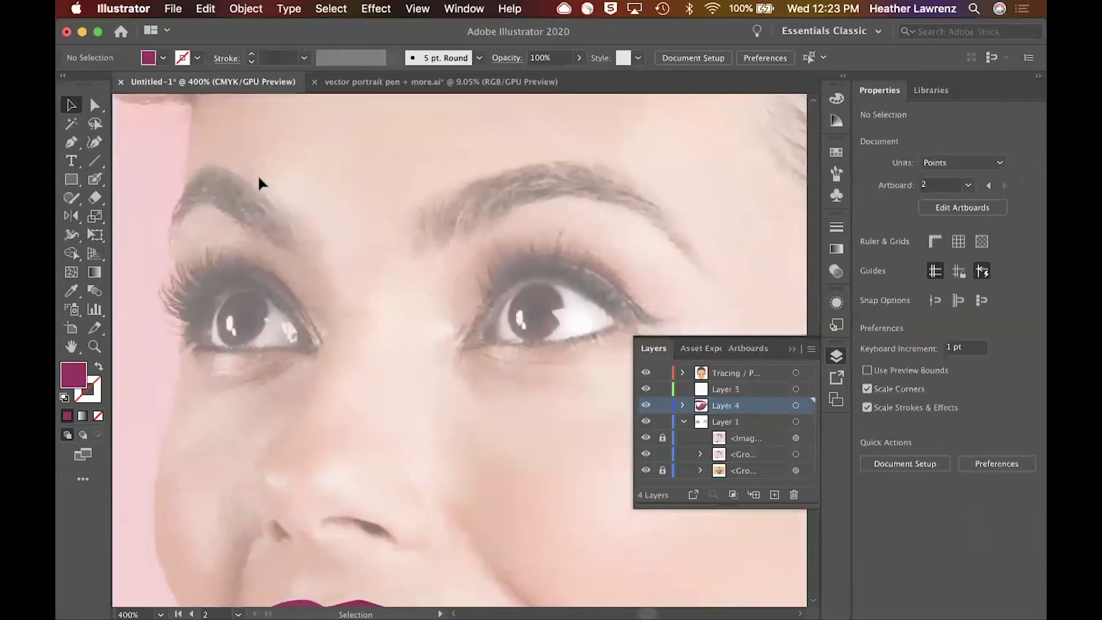
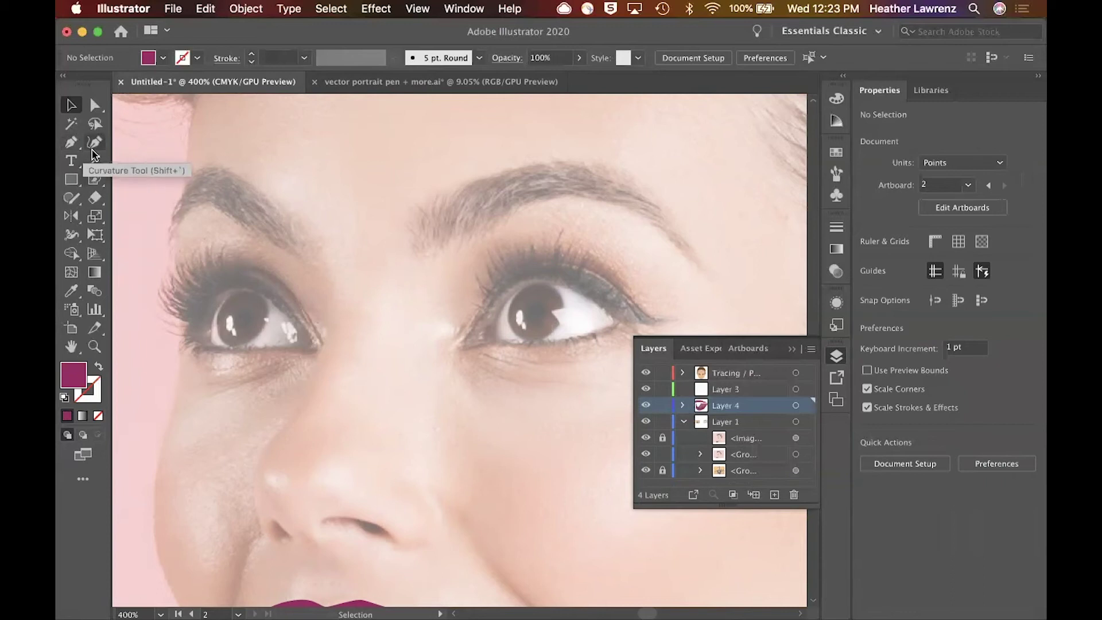
click(96, 198)
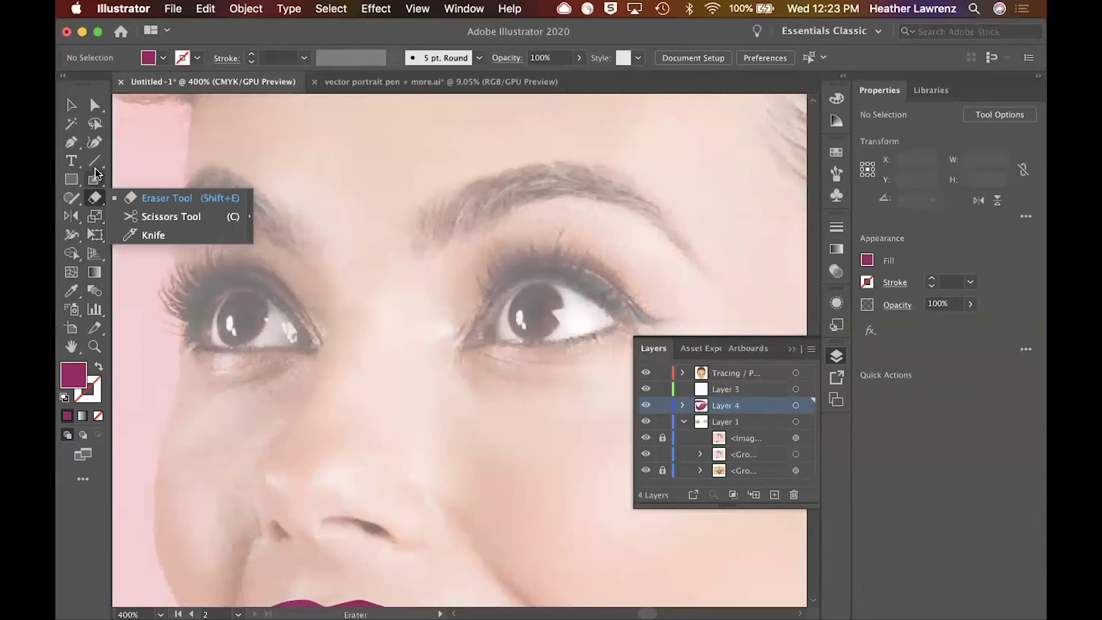
click(71, 198)
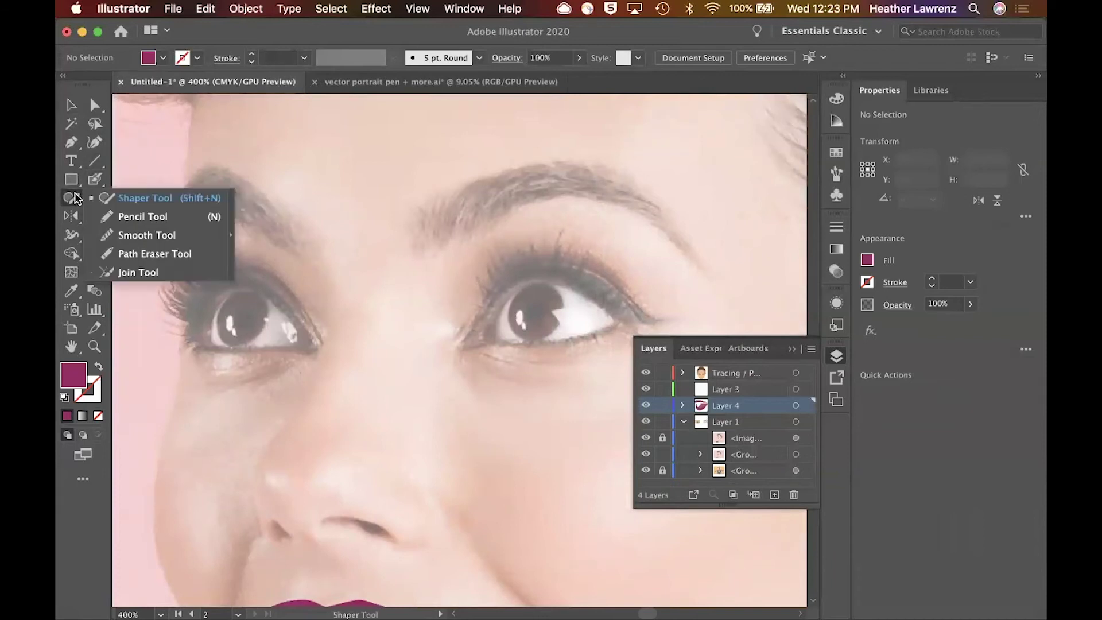
click(141, 217)
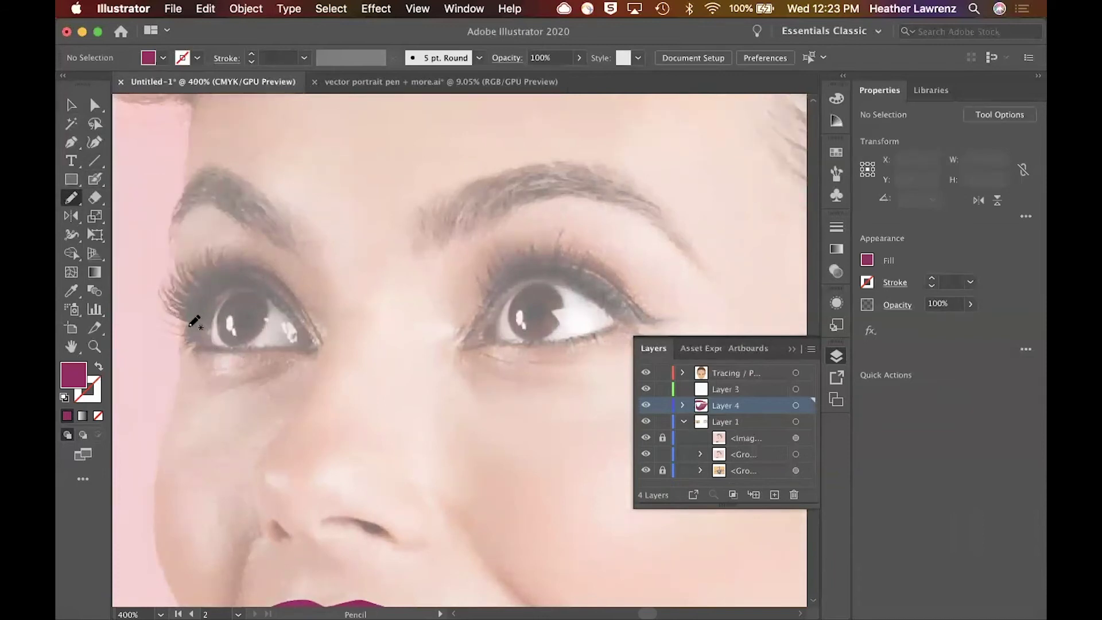
mouse_move(218, 280)
mouse_down()
mouse_move(246, 270)
mouse_move(278, 285)
mouse_move(315, 338)
mouse_up()
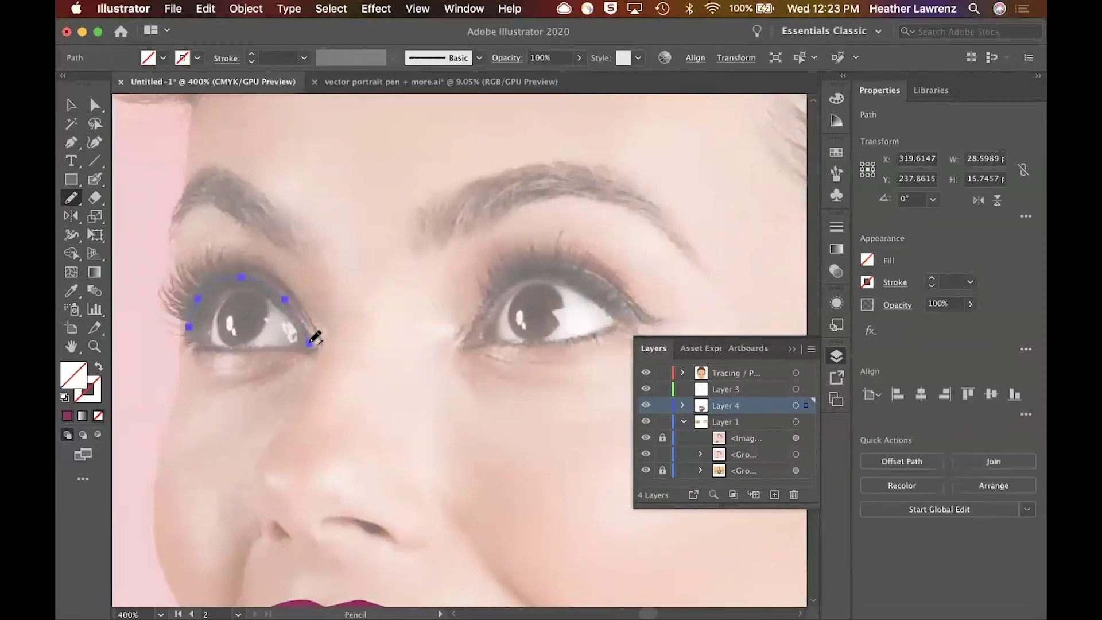
Give the upper lash line a black stroke with the lens-shaped width profile that tapers at both ends
click(869, 282)
click(730, 339)
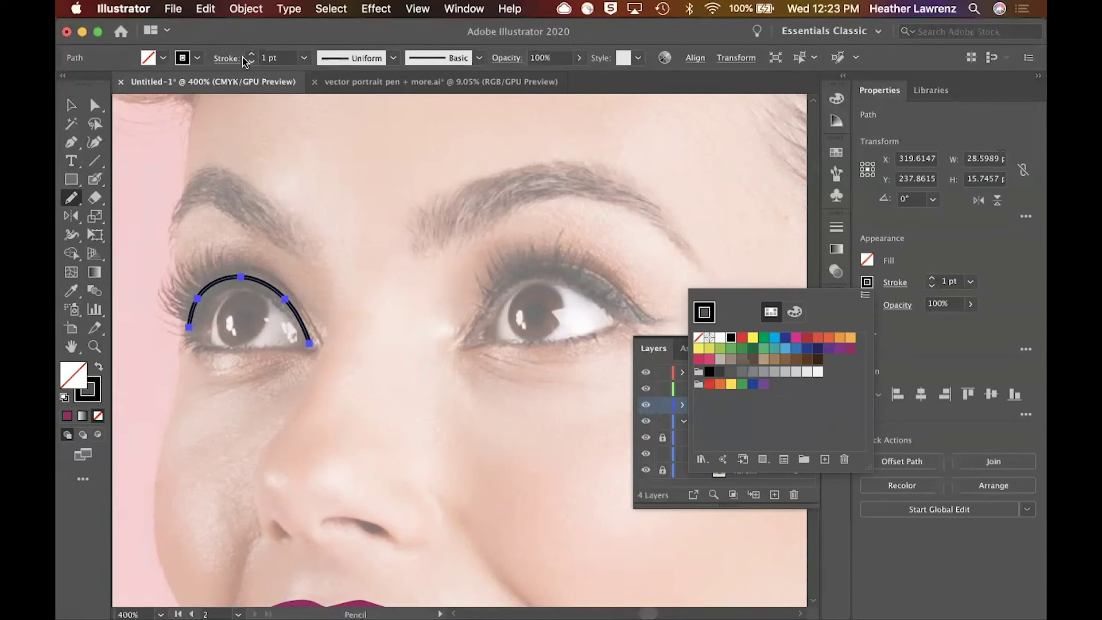
click(478, 59)
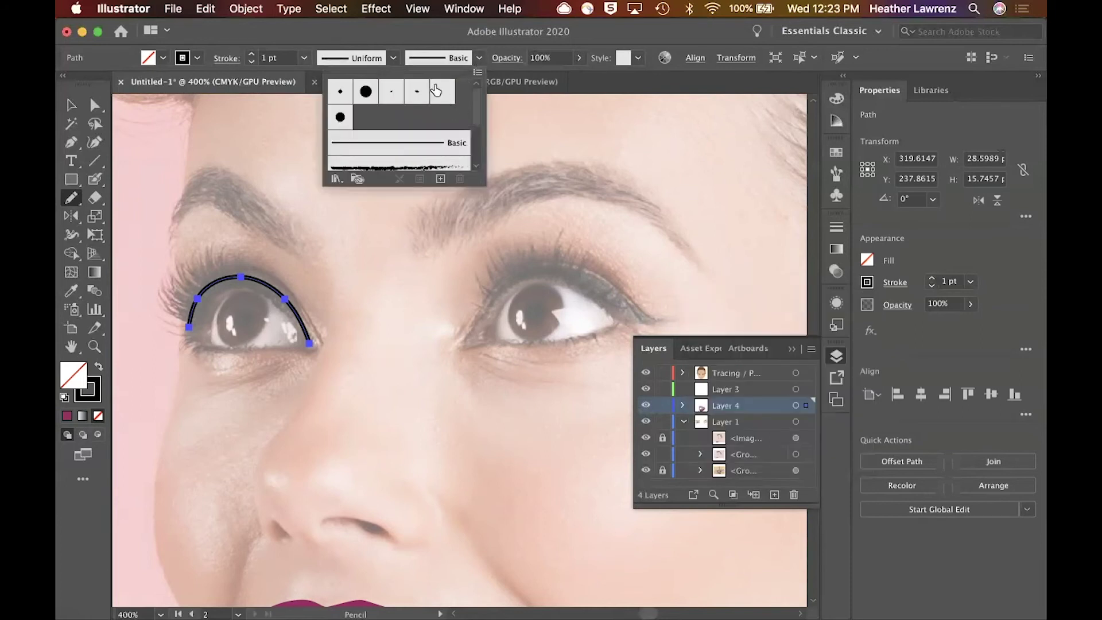
click(391, 60)
click(391, 60)
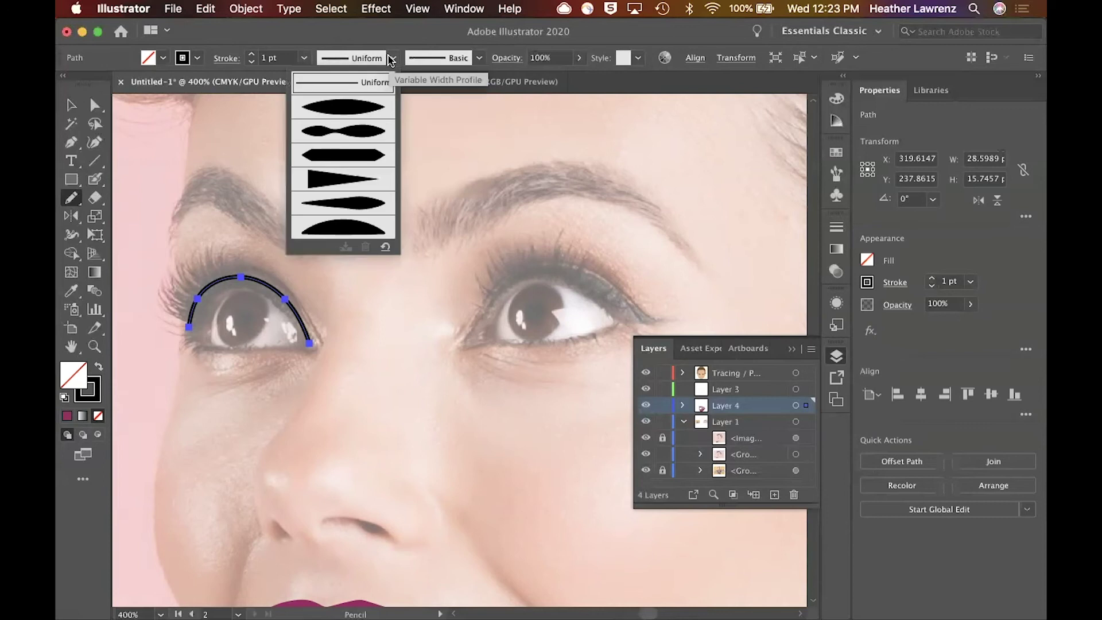
click(342, 109)
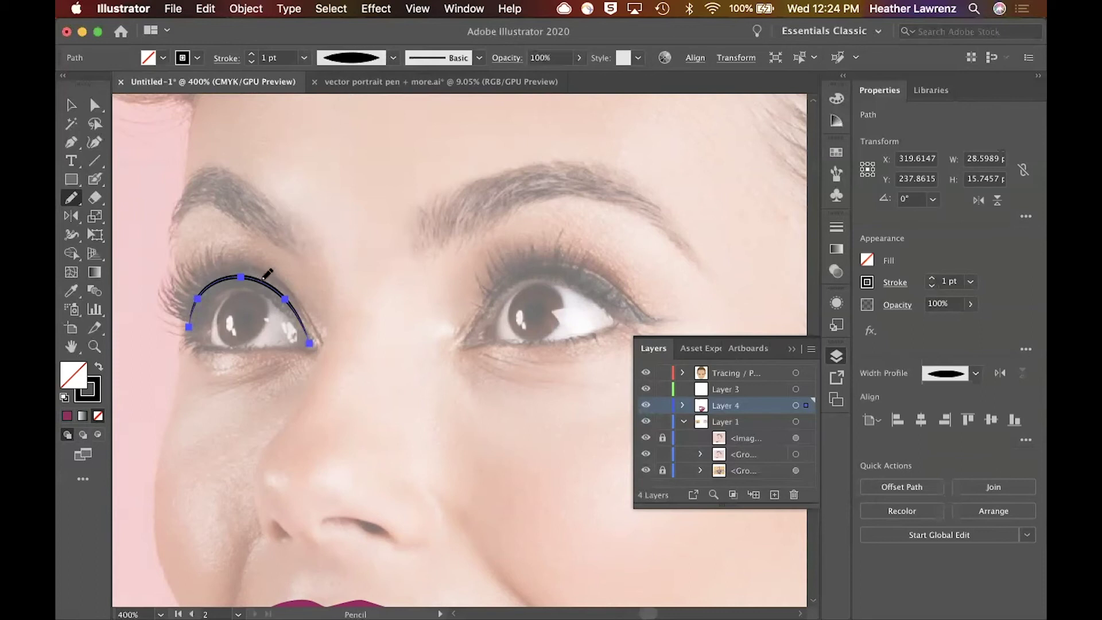
Set the upper lash line's stroke to 4 pt and pencil the same eye's lower lash line, about 22 pt wide
click(933, 280)
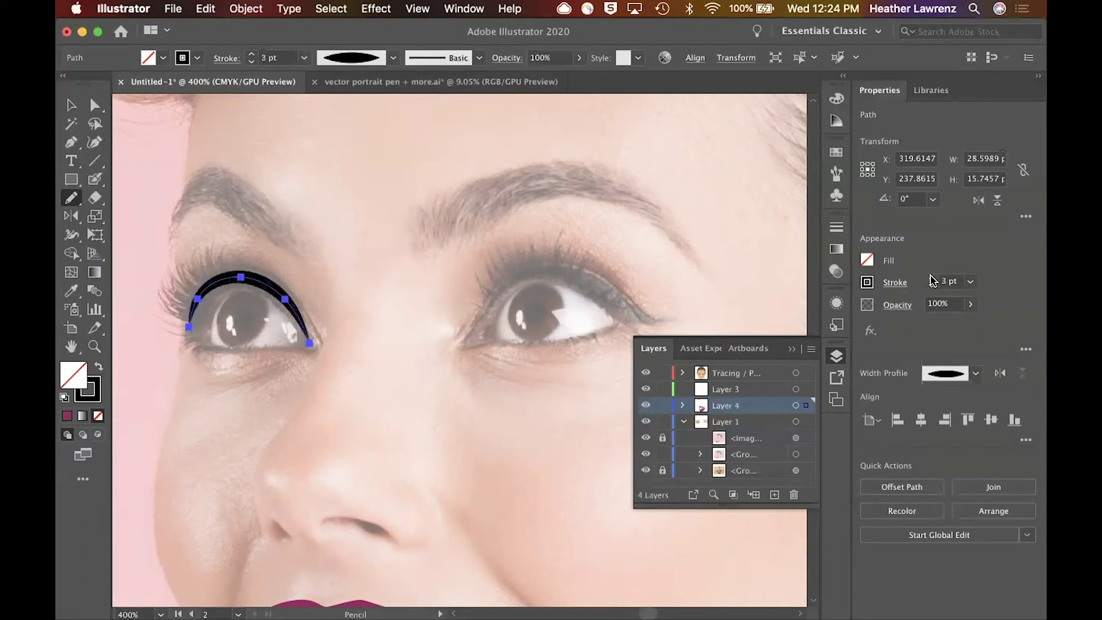
click(933, 280)
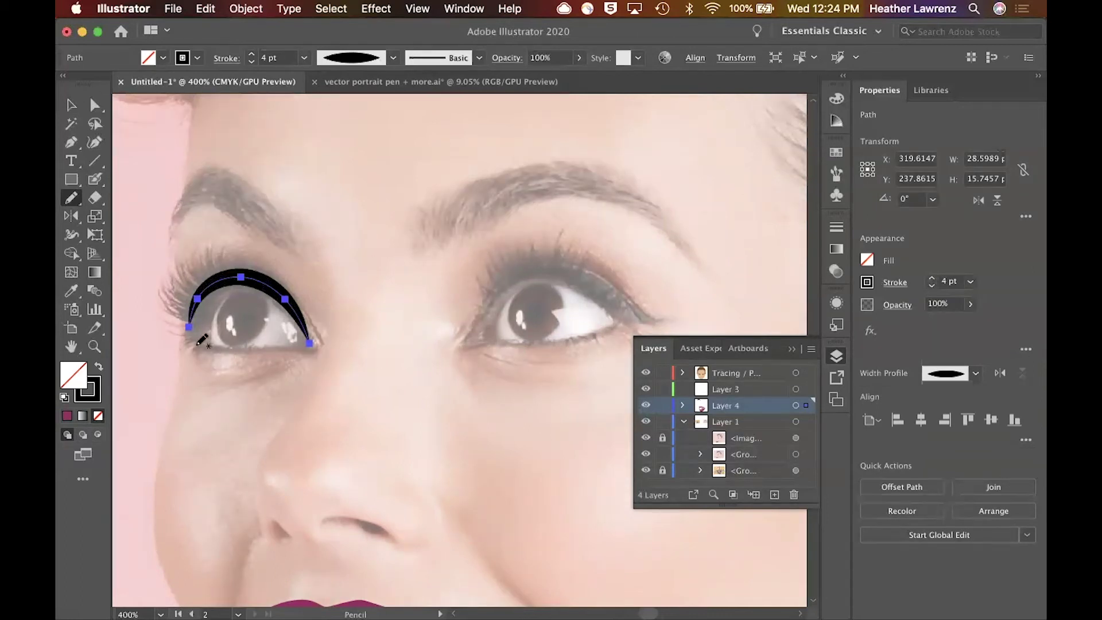
drag(195, 337, 290, 347)
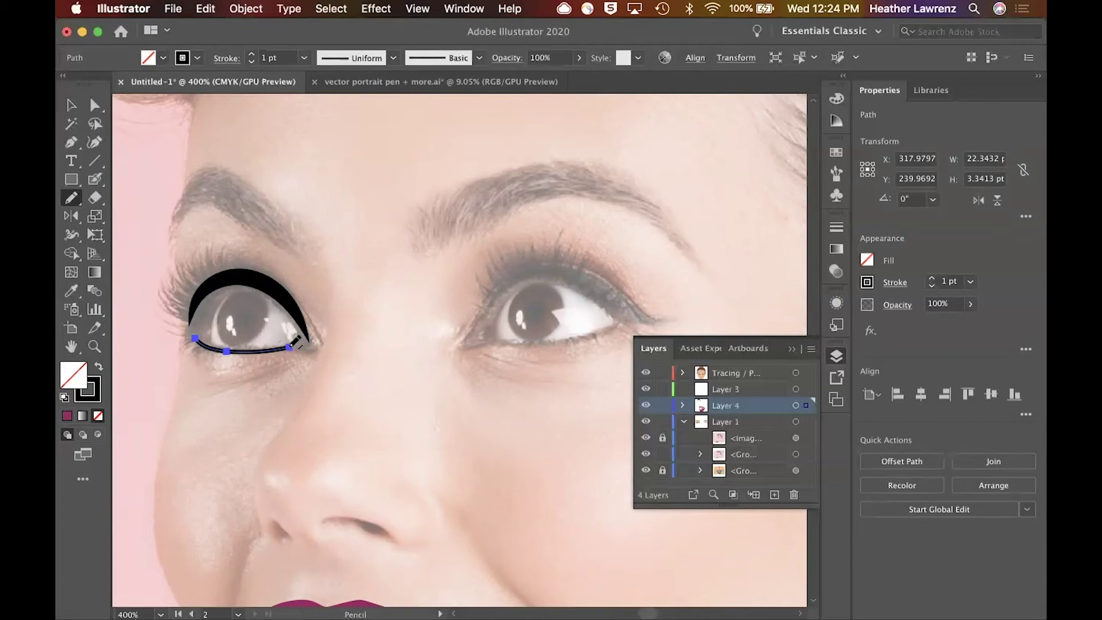
Turn off New Art Has Basic Appearance and apply the lens-shaped width profile to the lower lash line
click(457, 8)
click(485, 226)
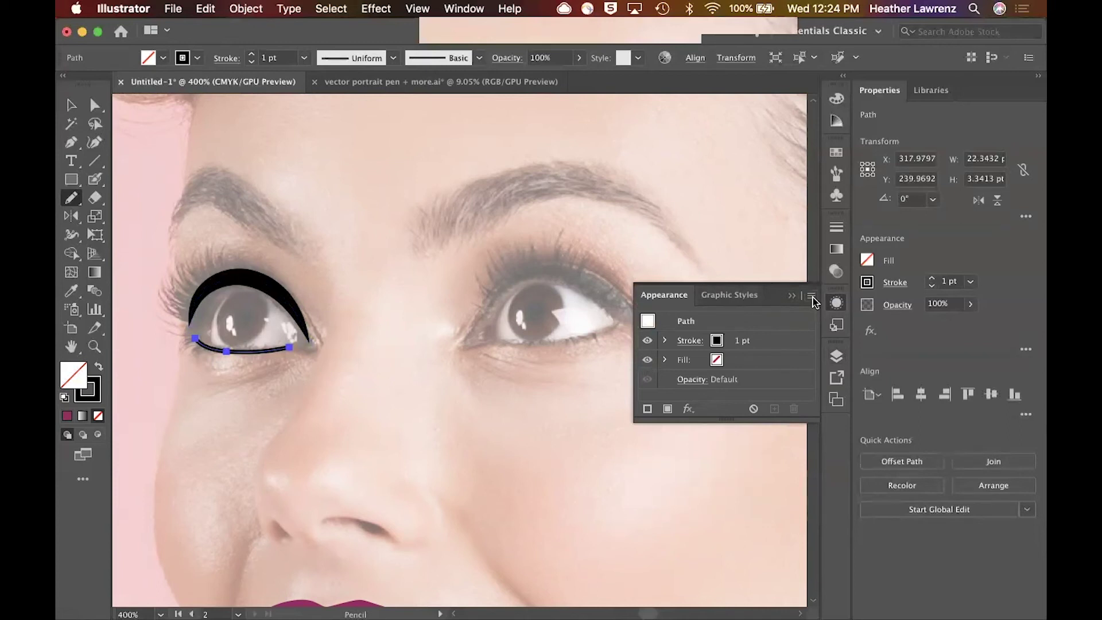
click(811, 296)
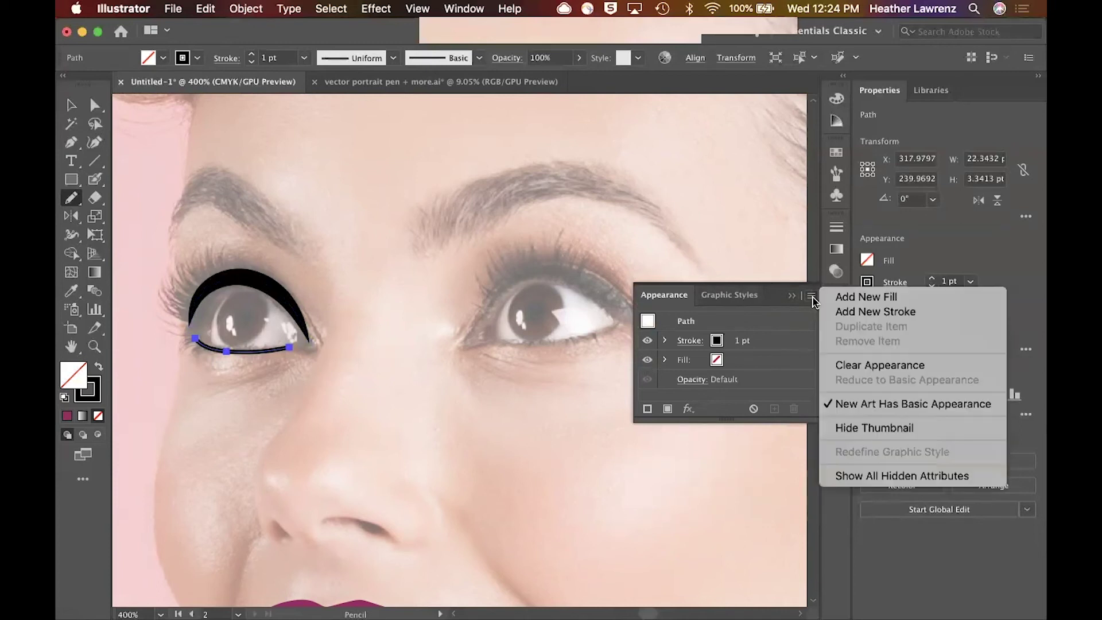
click(844, 404)
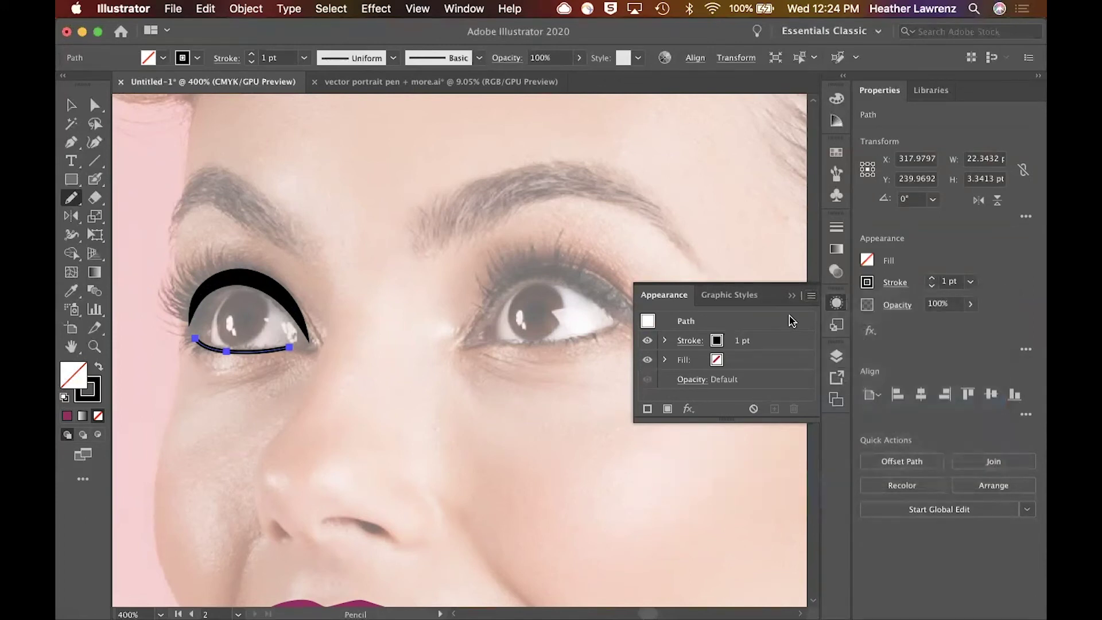
click(811, 295)
click(811, 295)
click(392, 58)
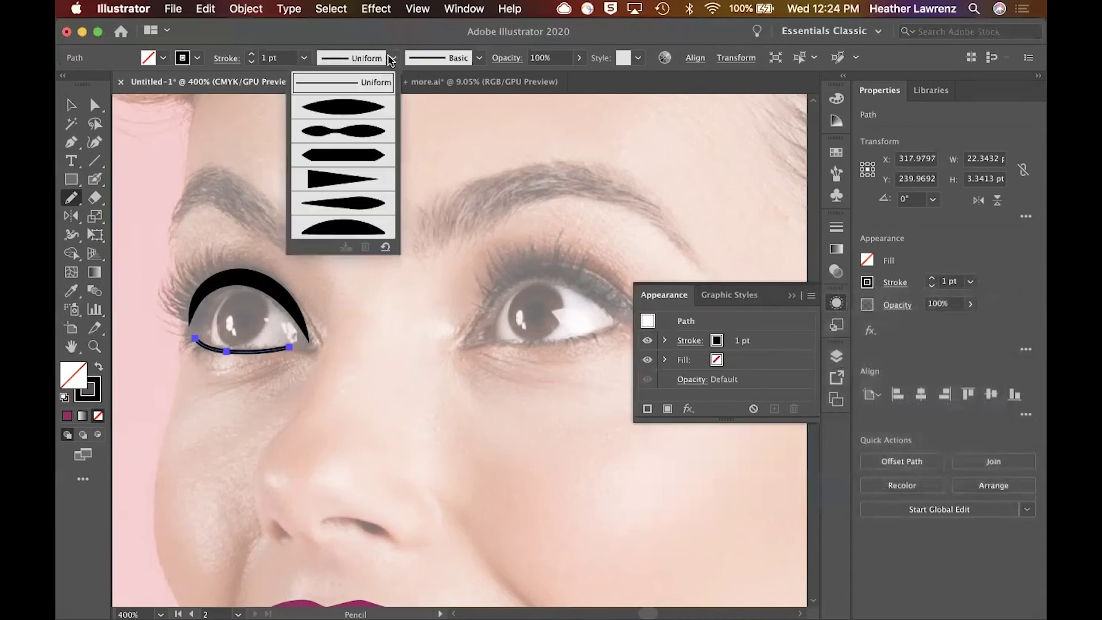
click(347, 107)
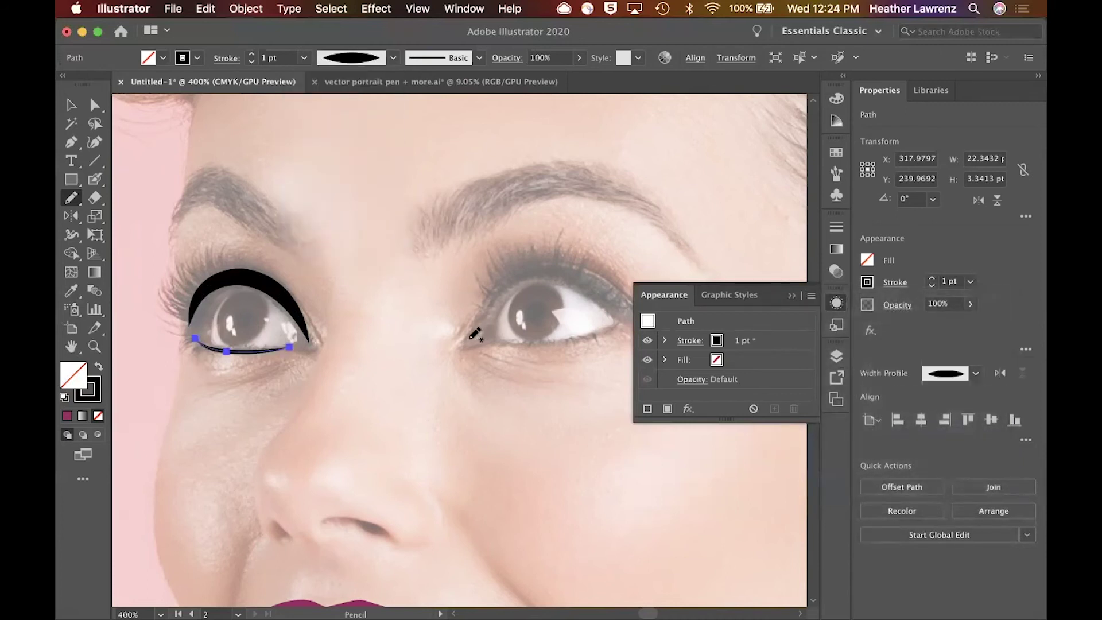
Pencil the right-hand eye's upper lash line, about 40 pt wide, and match its stroke to the first eye's upper lash line with the Eyedropper
mouse_move(470, 340)
mouse_down()
mouse_move(524, 267)
mouse_move(580, 265)
mouse_move(637, 315)
mouse_up()
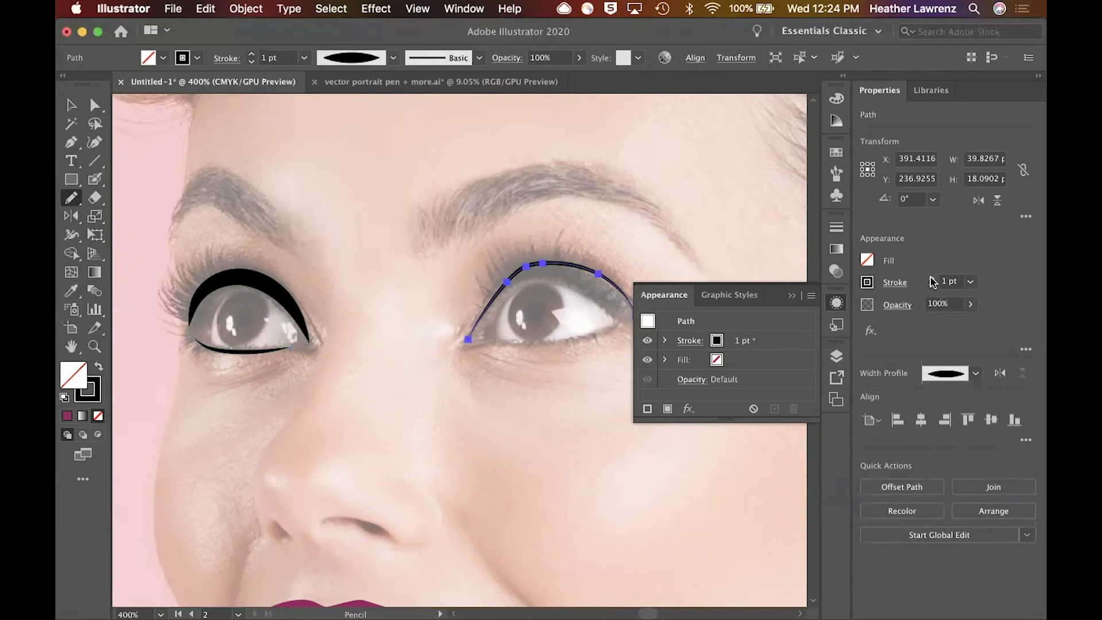
click(72, 291)
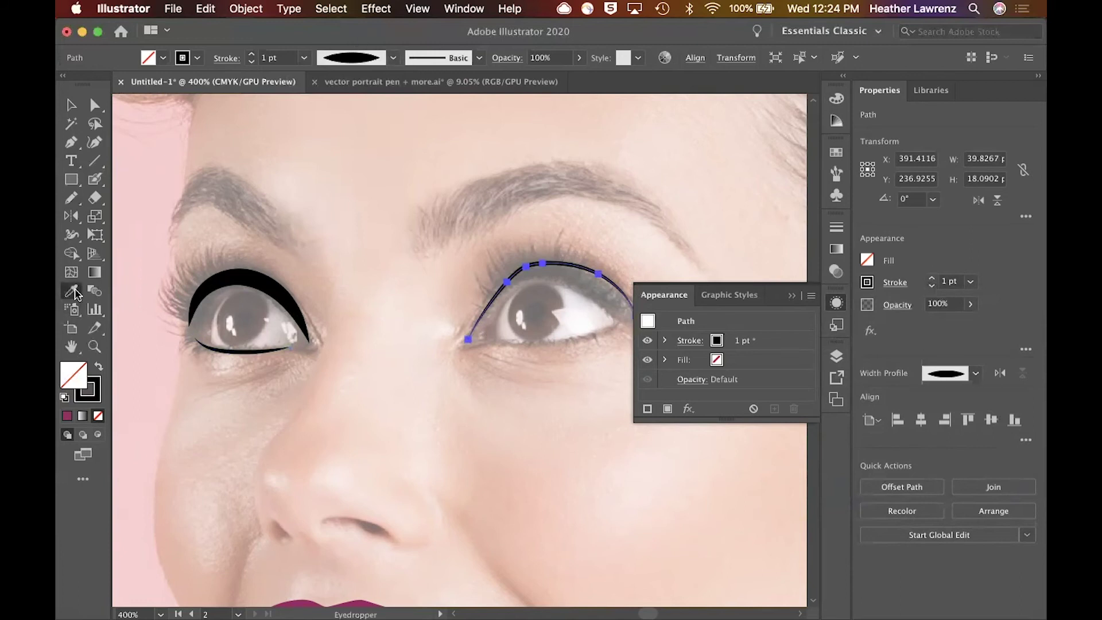
click(263, 274)
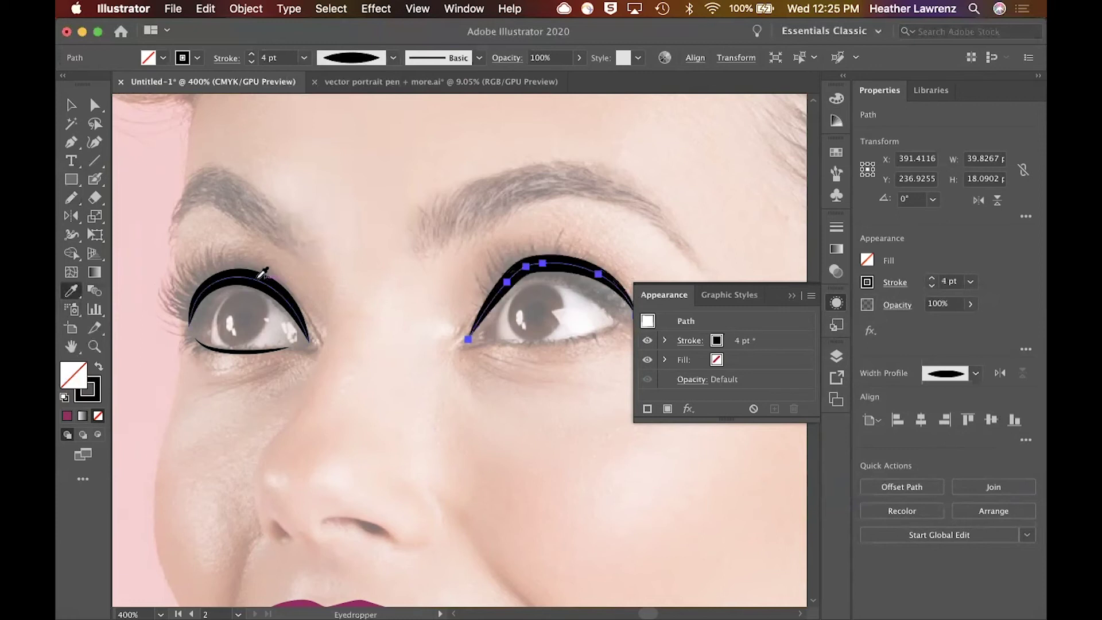
Pencil the right-hand eye's lower lash line, about 31 pt wide, and set its stroke weight to 2 pt
click(91, 106)
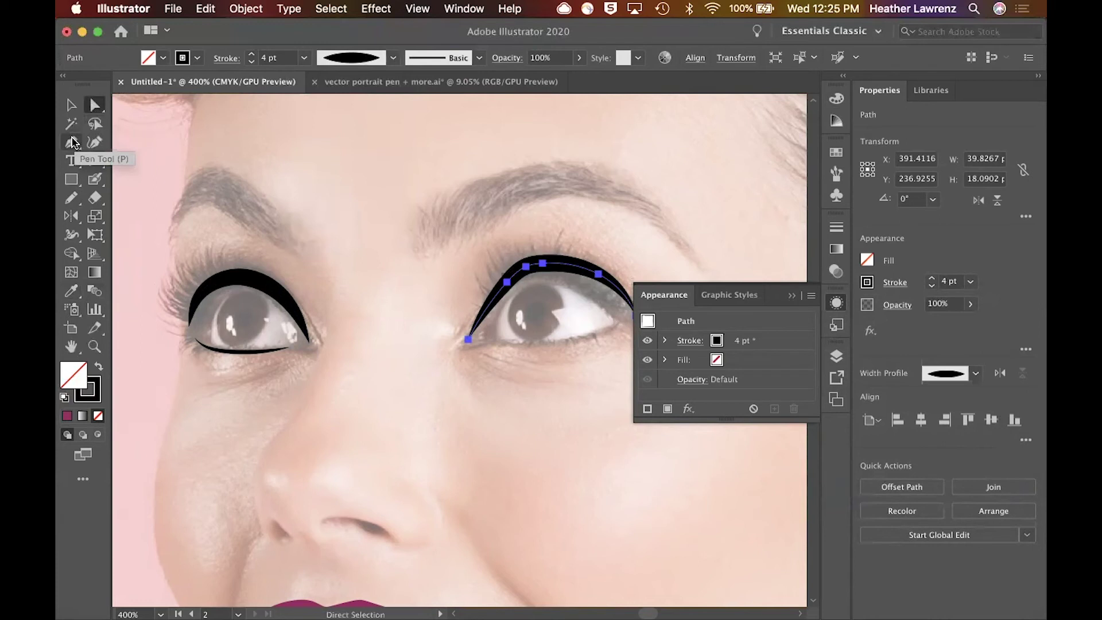
click(71, 198)
scroll(521, 343, down, 3)
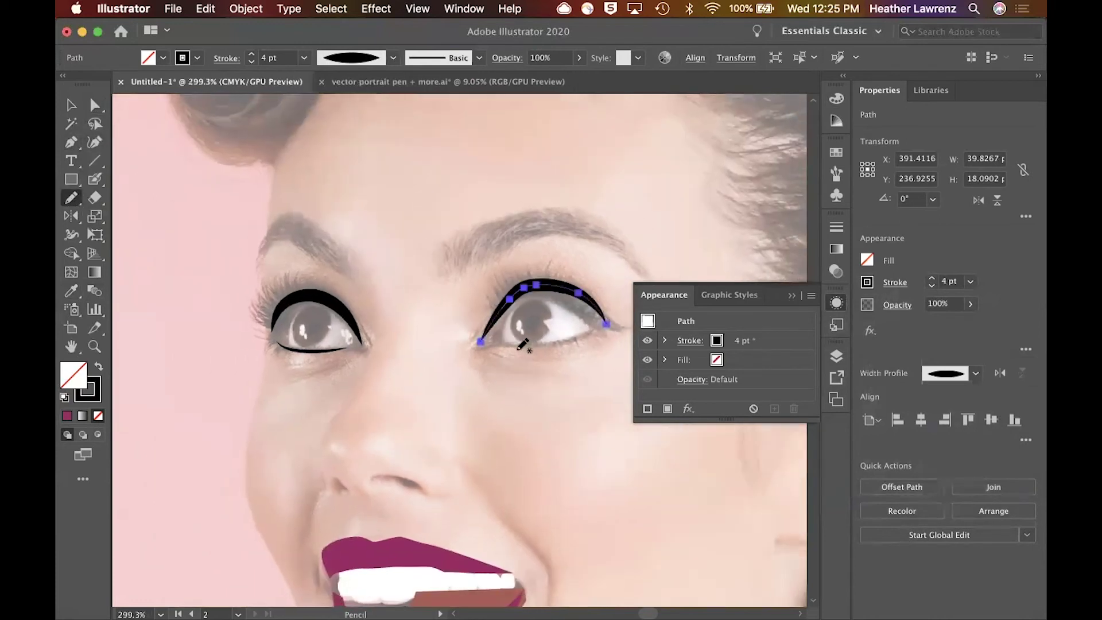
scroll(523, 343, right, 5)
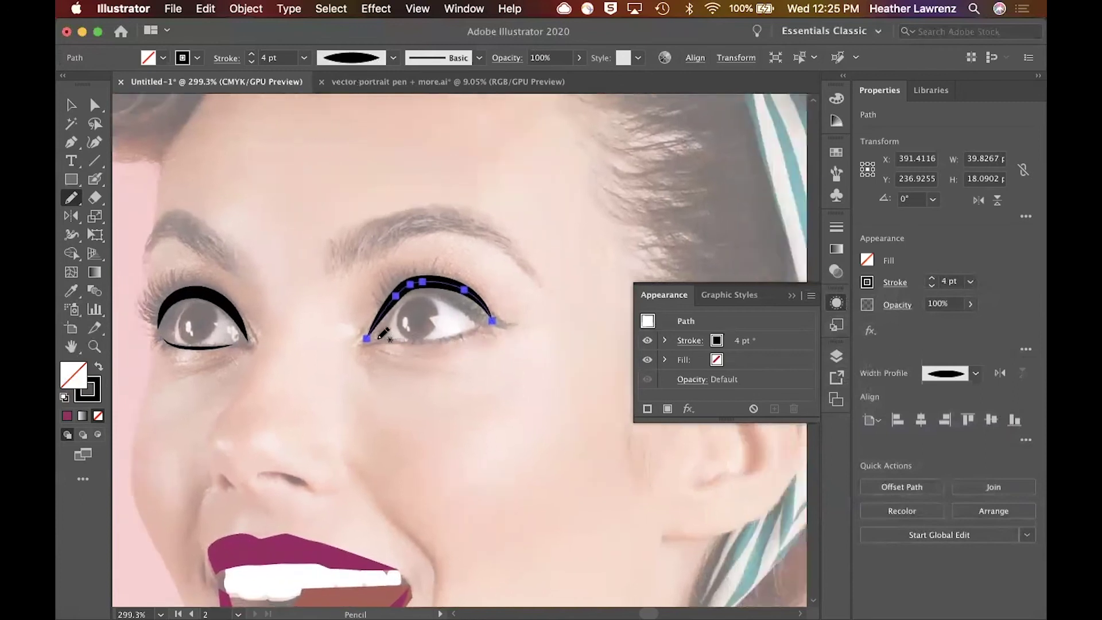
mouse_move(380, 339)
mouse_down()
mouse_move(425, 342)
mouse_move(481, 325)
mouse_up()
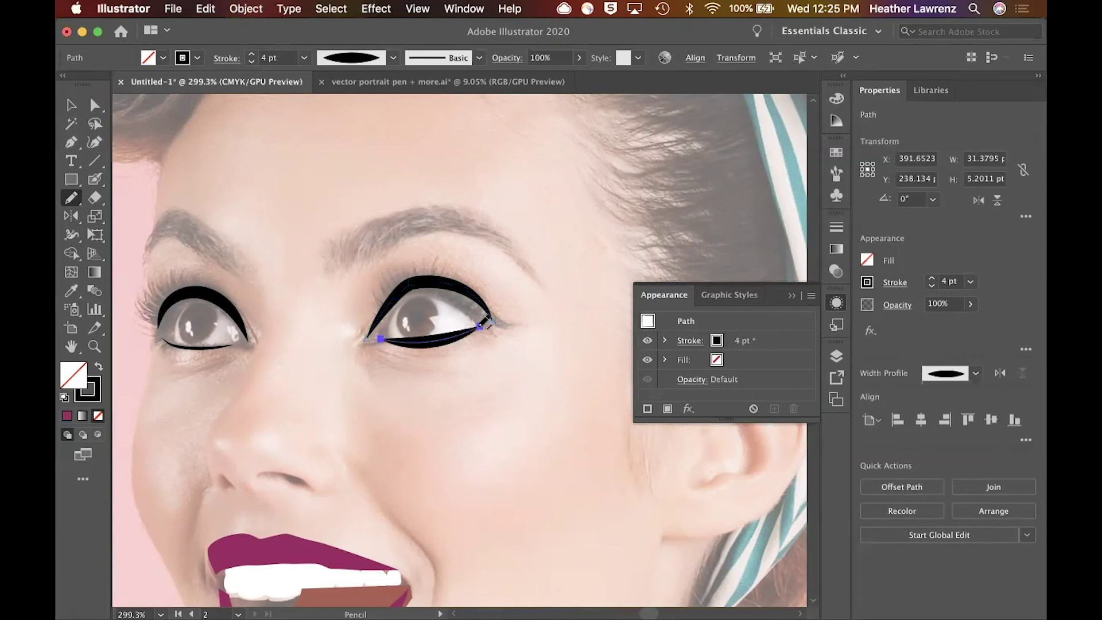
click(932, 285)
click(931, 285)
Deselect the lower lash line and set the width profile for new strokes to the triangular one-ended taper
scroll(348, 372, up, 3)
scroll(348, 372, left, 4)
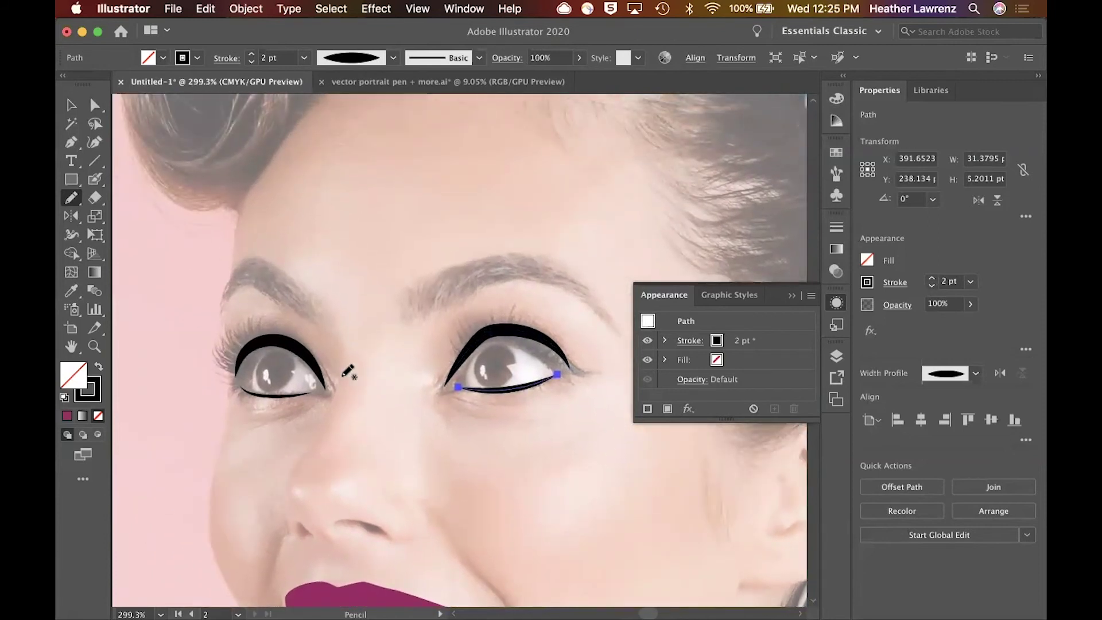
scroll(348, 372, up, 3)
scroll(349, 372, left, 4)
scroll(348, 372, up, 6)
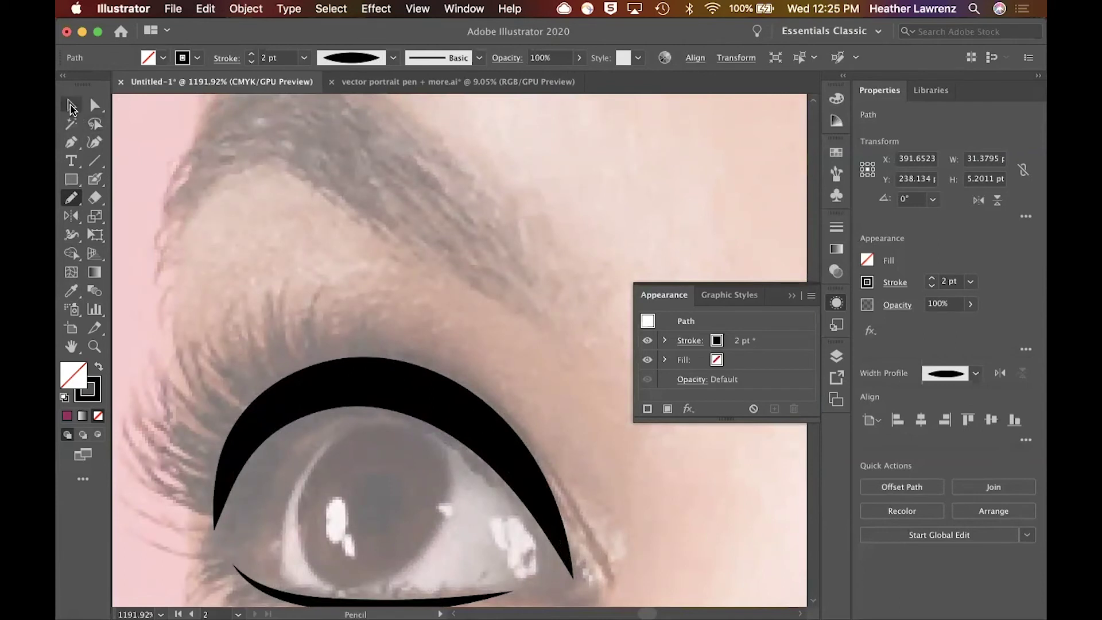
super+click(340, 261)
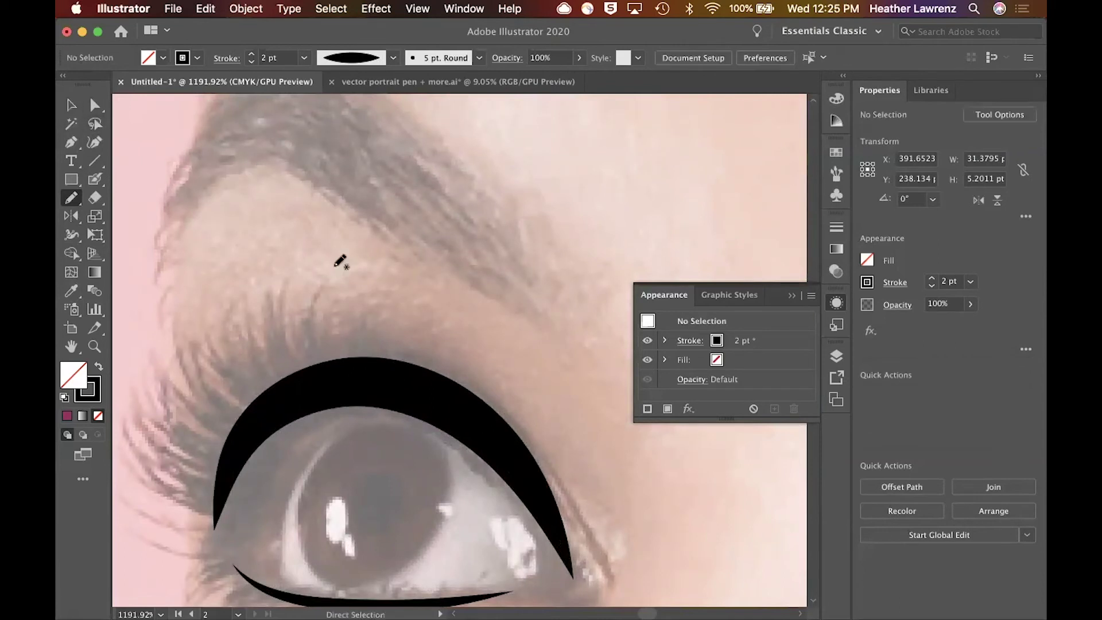
click(393, 58)
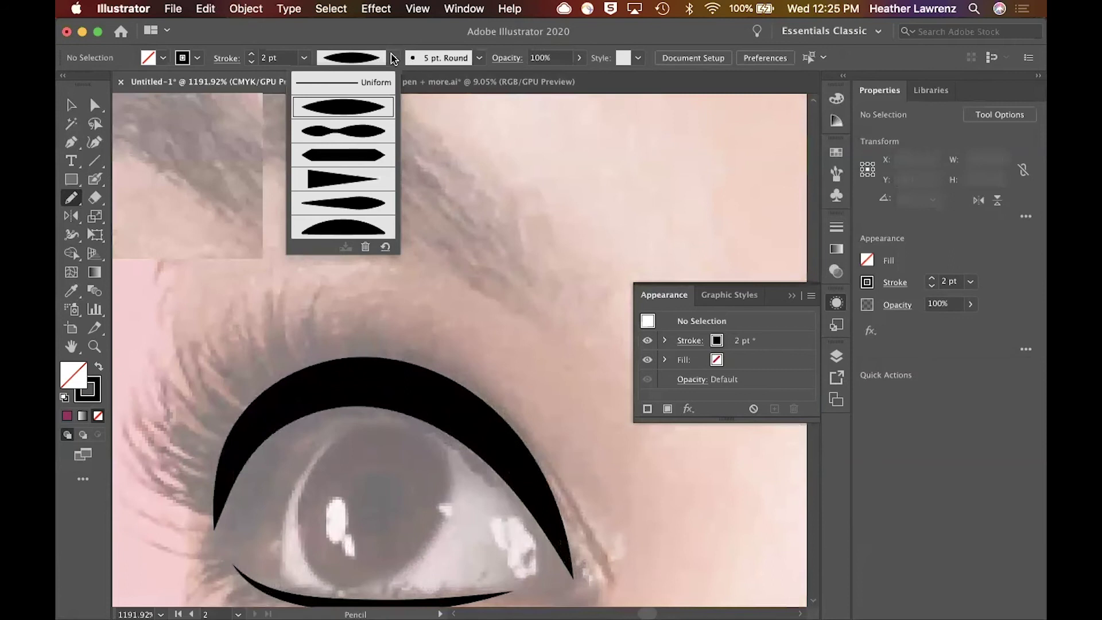
click(352, 185)
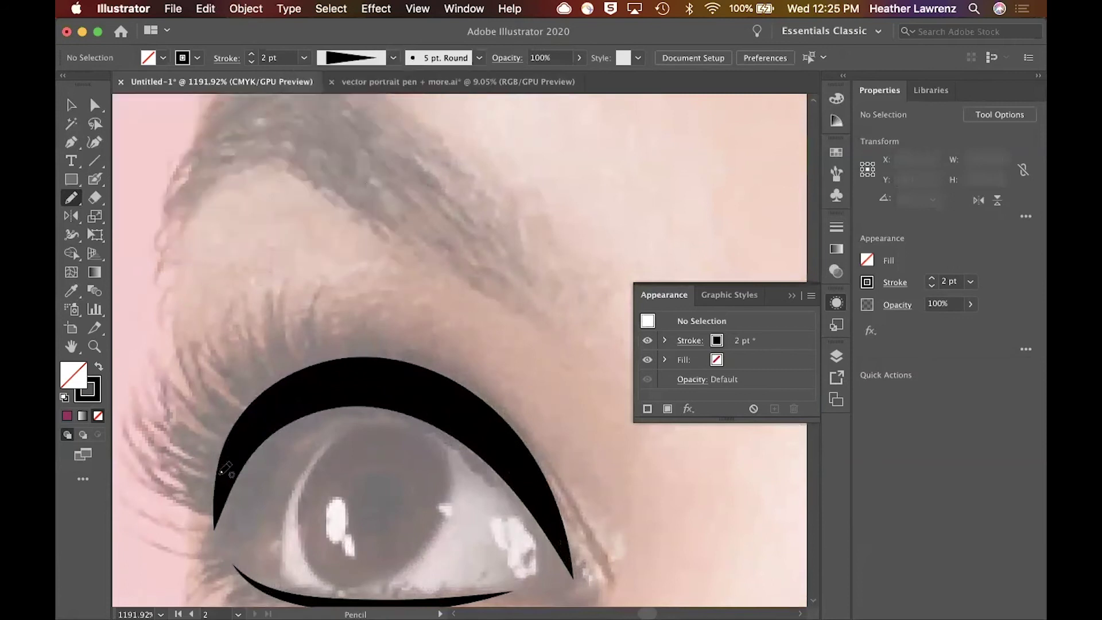
Pencil a row of 2 pt tapered eyelashes along the left-hand eye's upper lash line, including an outer-corner lash about 7.6 pt wide
drag(174, 448, 219, 474)
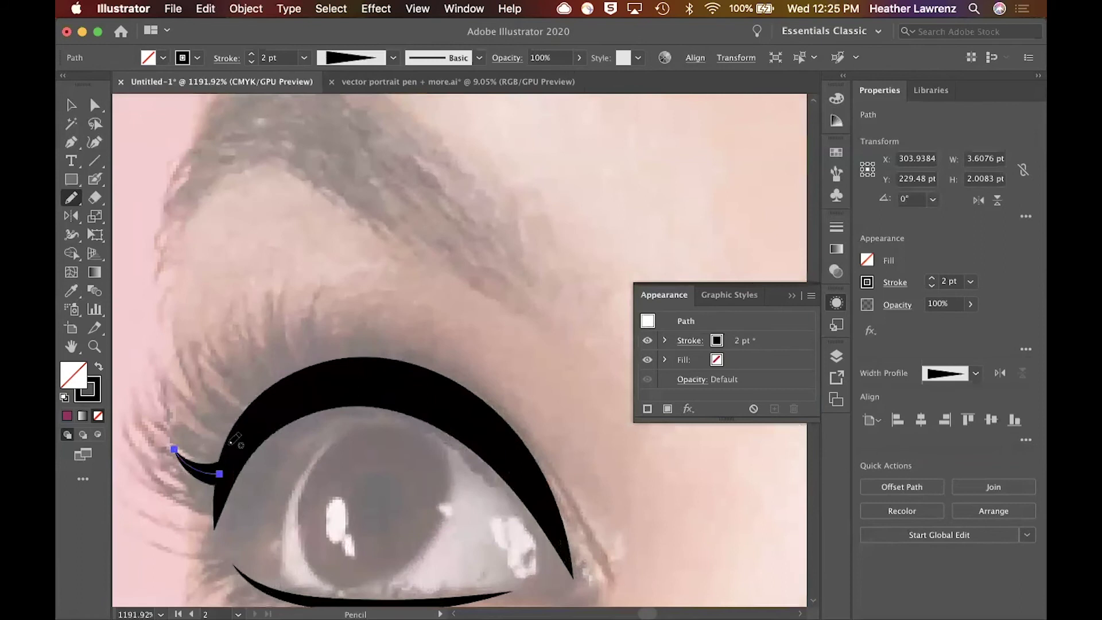
drag(158, 387, 229, 444)
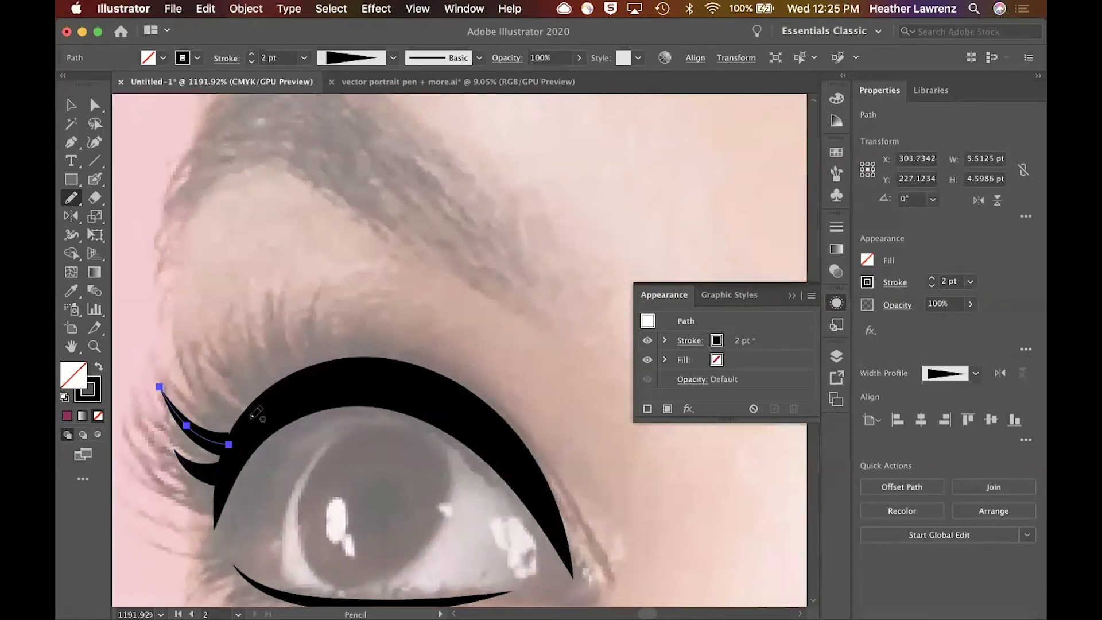
drag(208, 354, 251, 414)
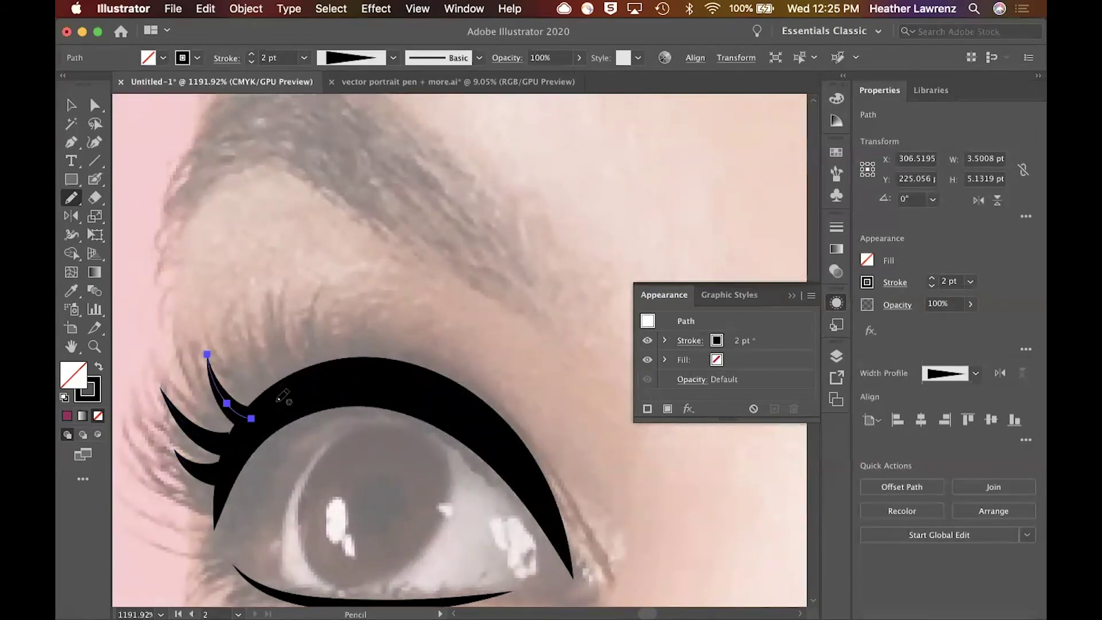
drag(233, 332, 278, 401)
mouse_move(276, 318)
mouse_down()
mouse_move(317, 329)
mouse_move(320, 303)
mouse_up()
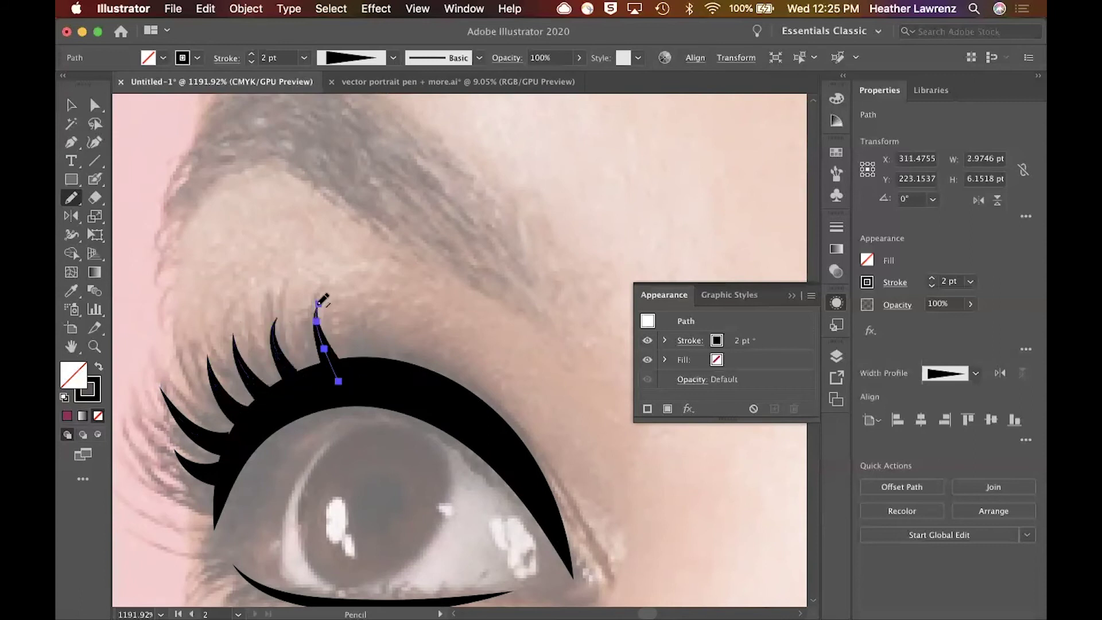
drag(370, 376, 372, 327)
drag(392, 375, 391, 335)
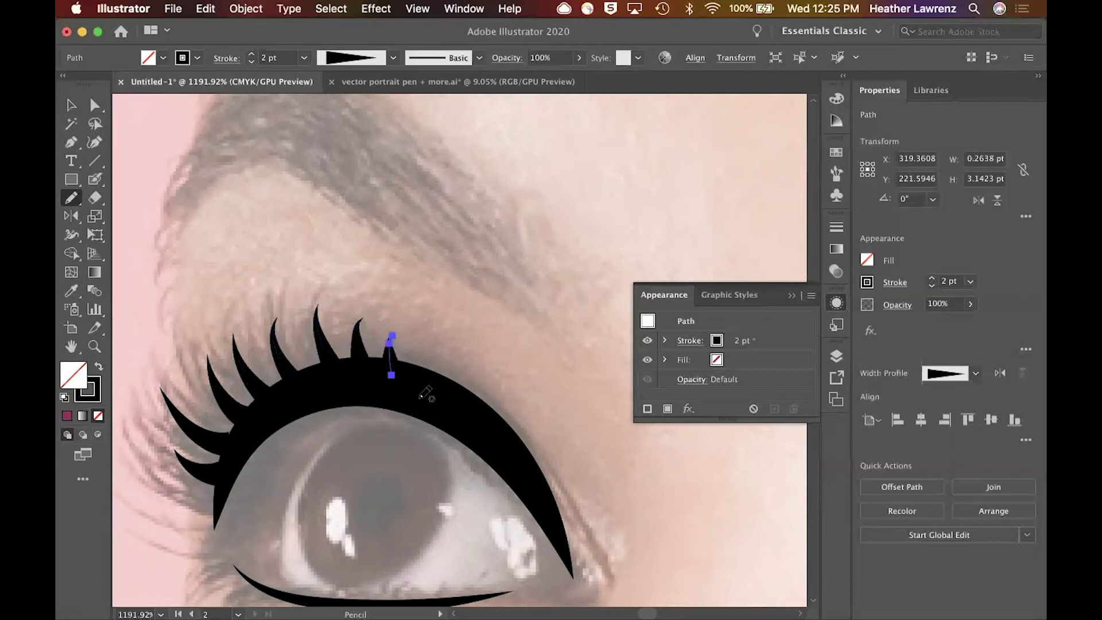
scroll(425, 394, down, 5)
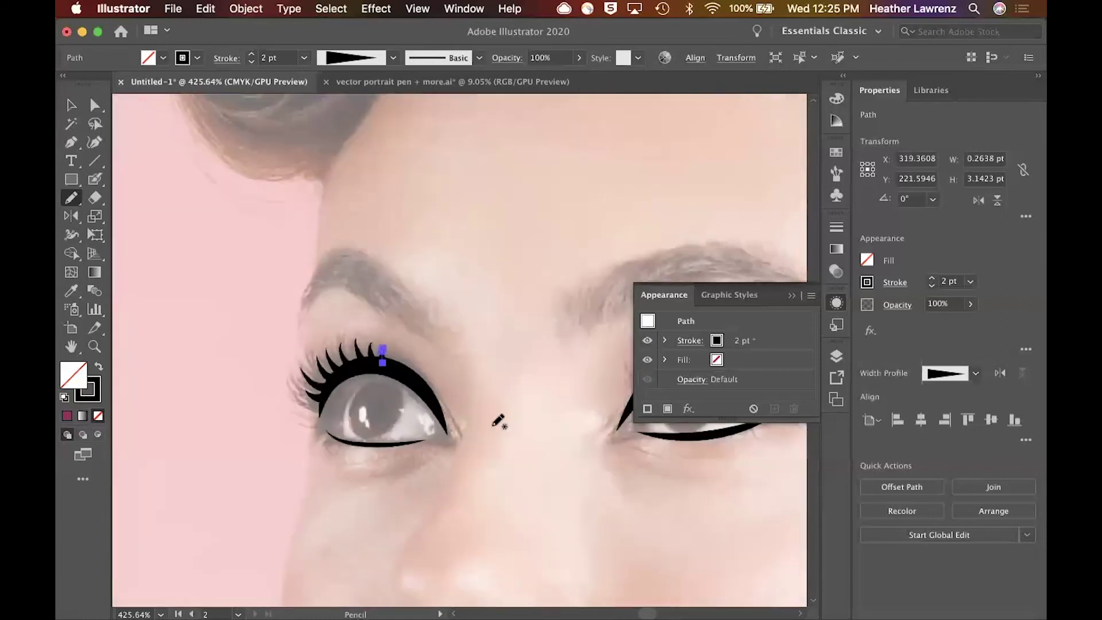
drag(323, 400, 287, 379)
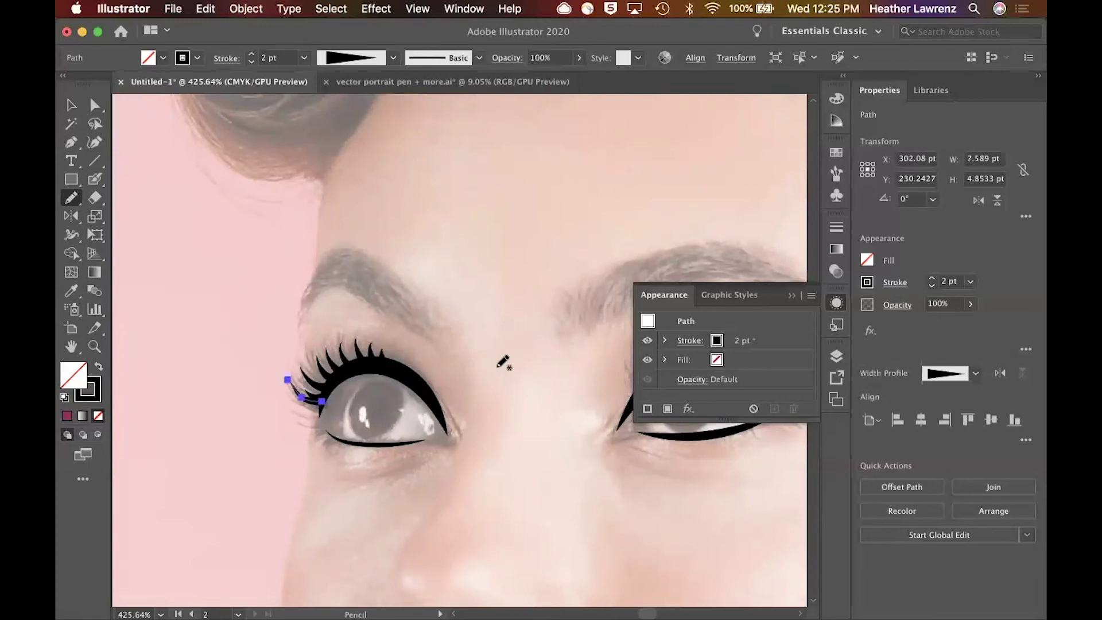
Try to reshape the right-hand eye's upper lash line by moving its anchor points
scroll(503, 361, down, 5)
scroll(620, 357, up, 3)
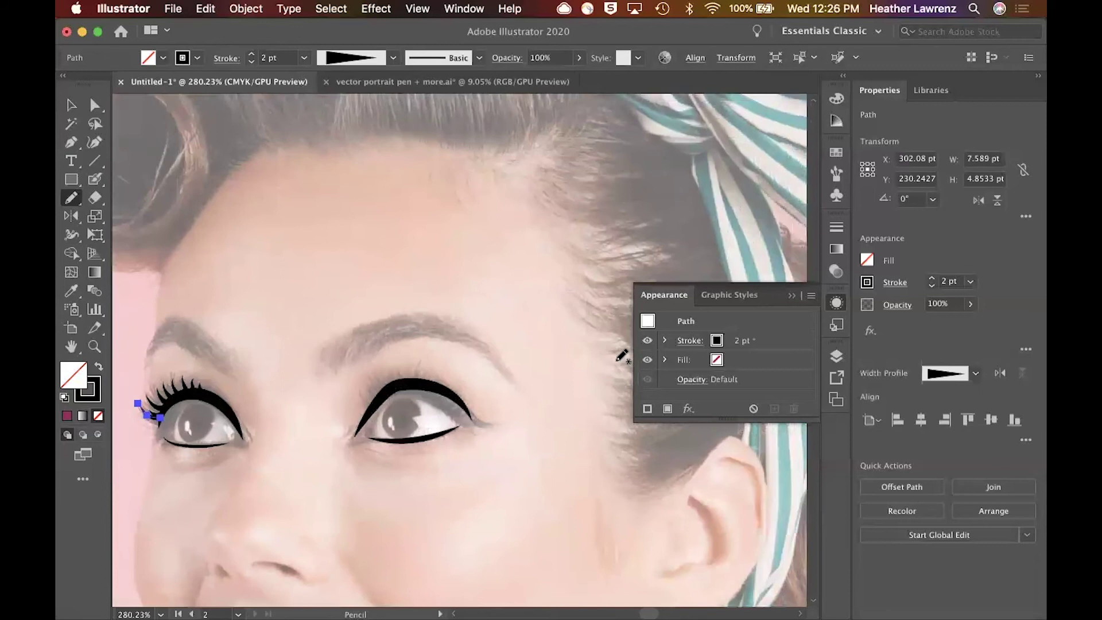
scroll(431, 423, up, 3)
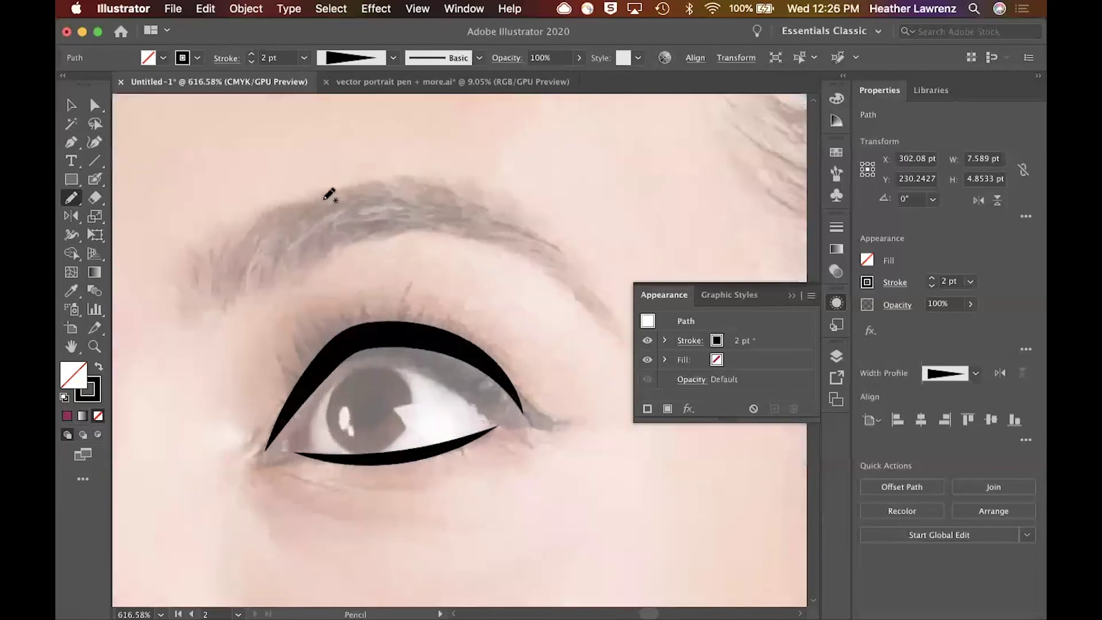
click(95, 105)
click(453, 347)
click(523, 412)
drag(470, 357, 464, 364)
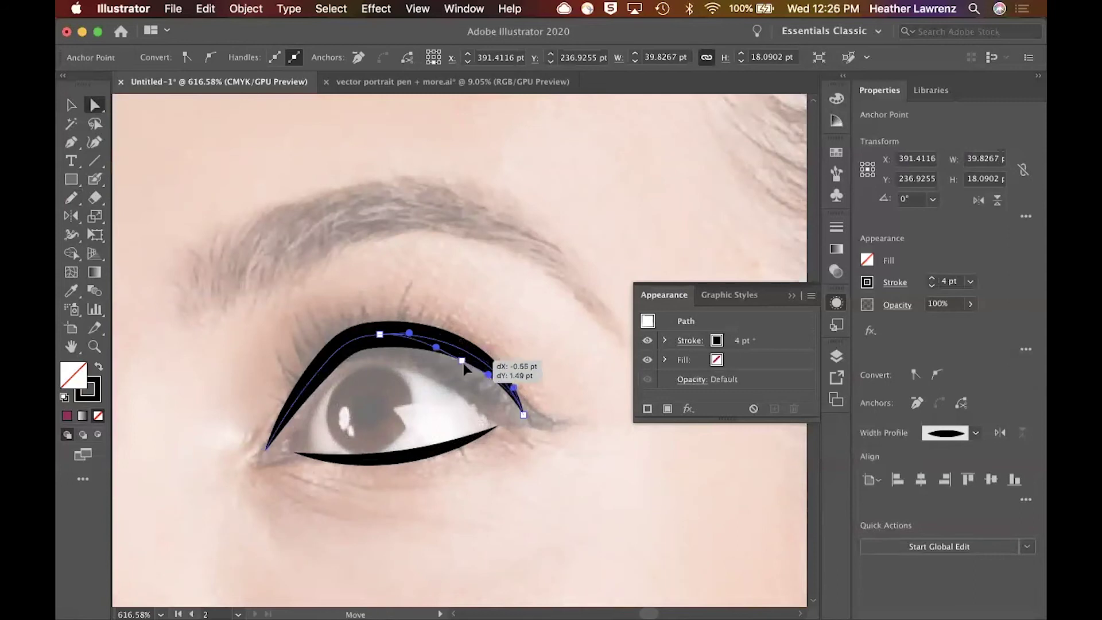
drag(379, 335, 354, 339)
Delete the right-hand eye's upper lash line and pencil a new 4 pt one, about 37 pt wide and 14 pt tall
key(Delete)
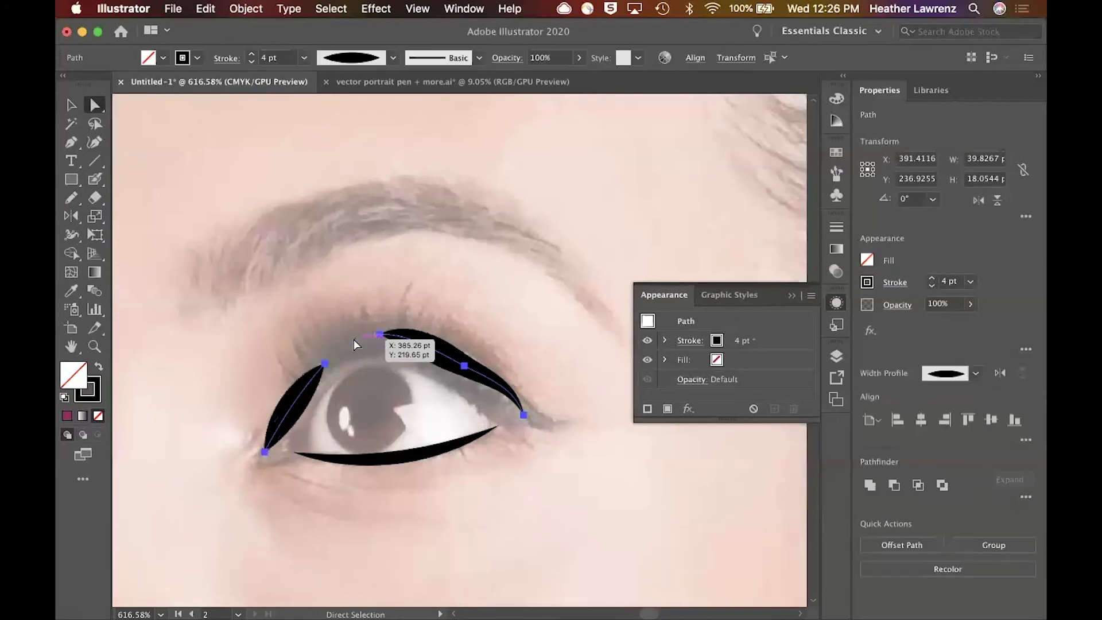
key(Delete)
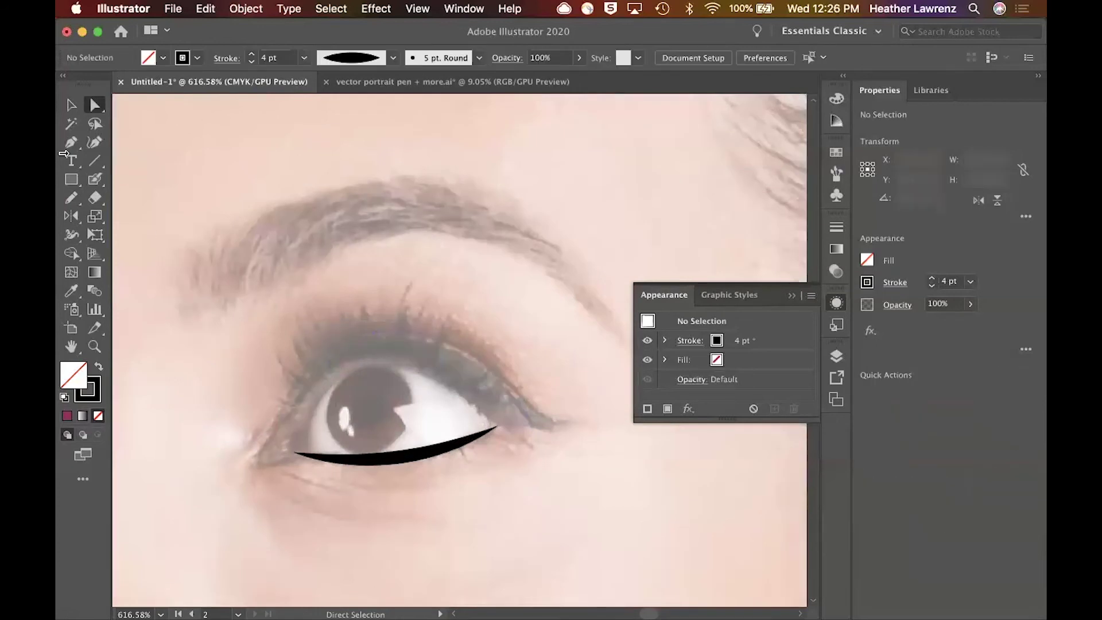
click(72, 197)
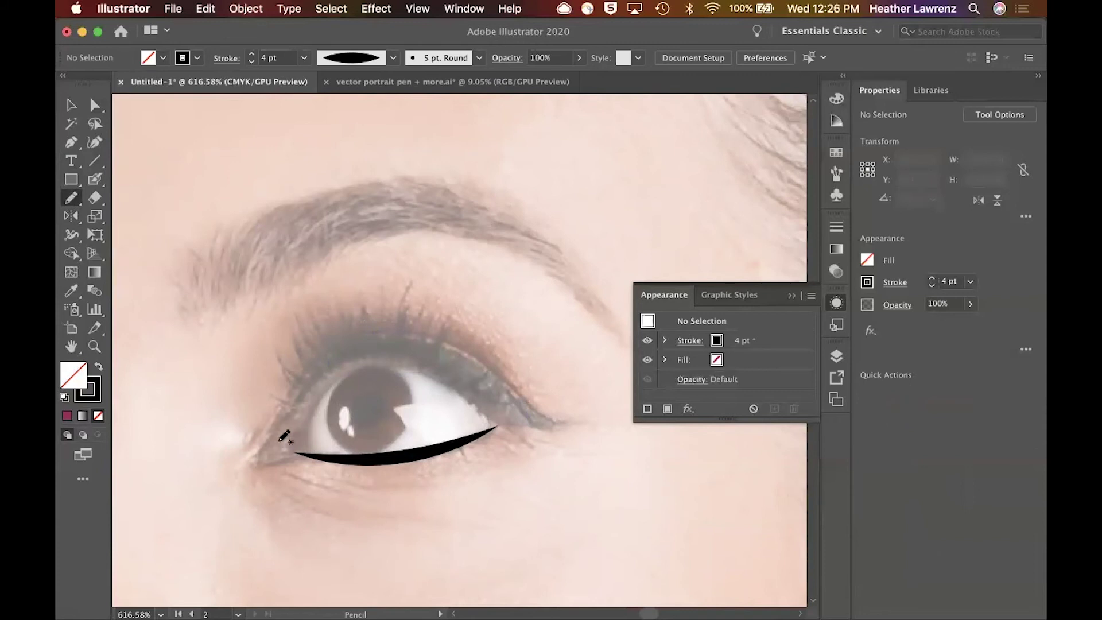
drag(476, 375, 516, 421)
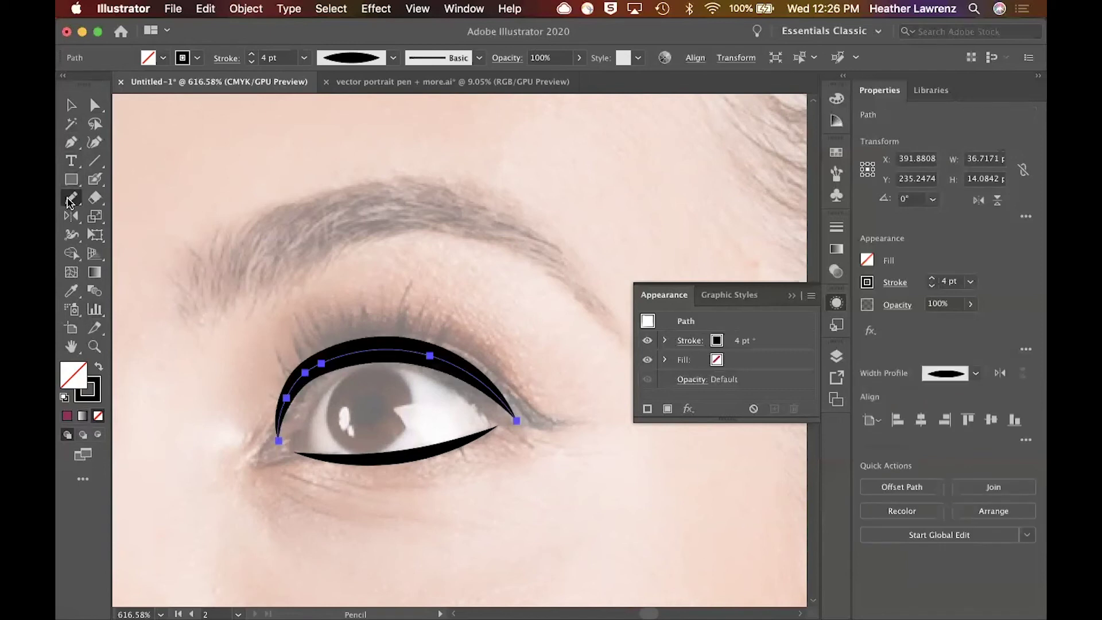
Pencil 4 pt eyelashes along the right-hand eye's upper lash line using the triangular one-ended taper width profile
click(78, 107)
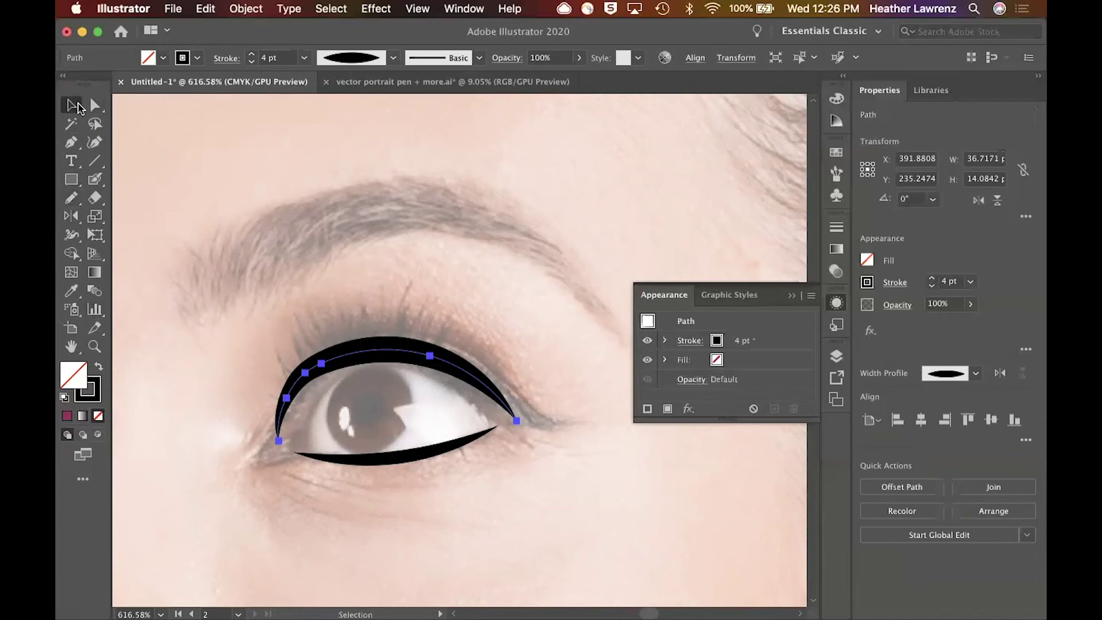
click(262, 250)
click(392, 58)
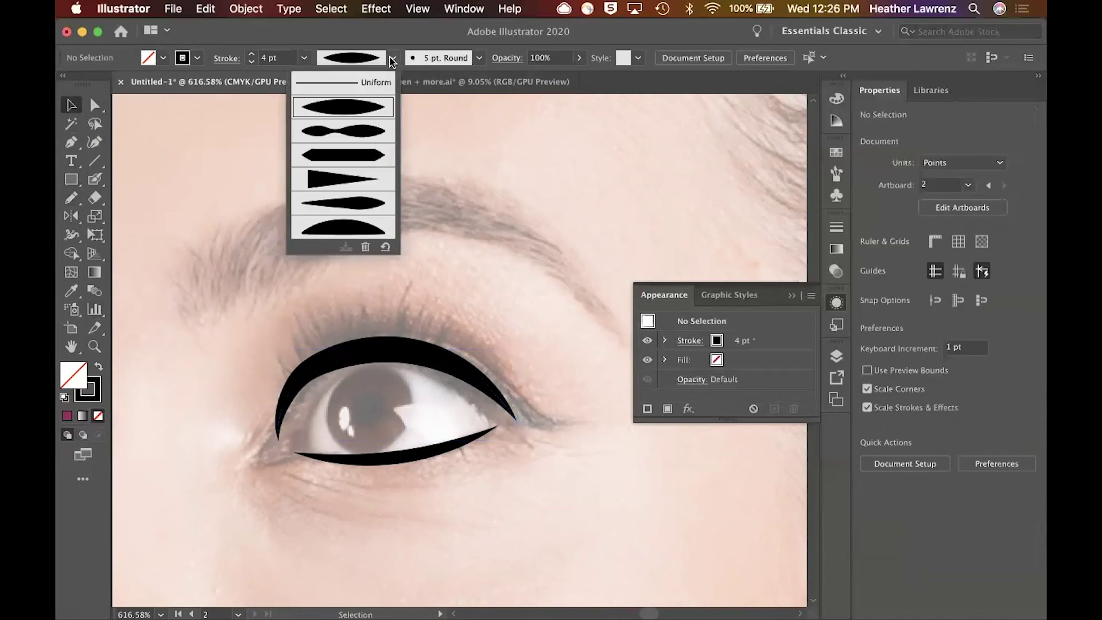
click(360, 179)
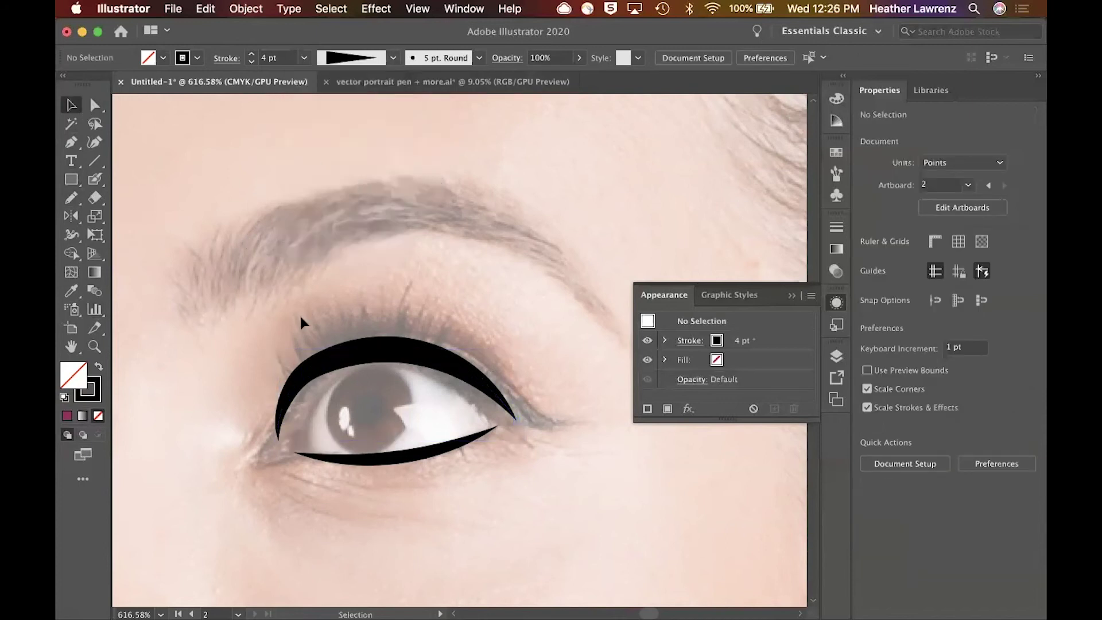
click(71, 198)
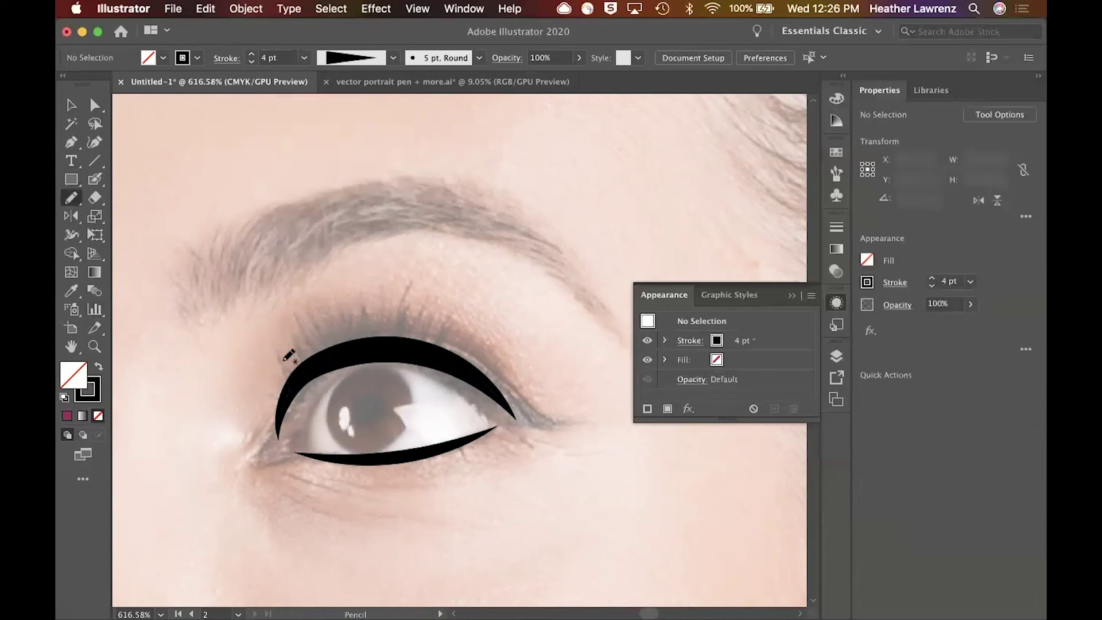
mouse_move(296, 380)
mouse_down()
mouse_move(281, 346)
mouse_move(318, 318)
mouse_move(345, 349)
mouse_move(362, 303)
mouse_up()
drag(387, 345, 397, 298)
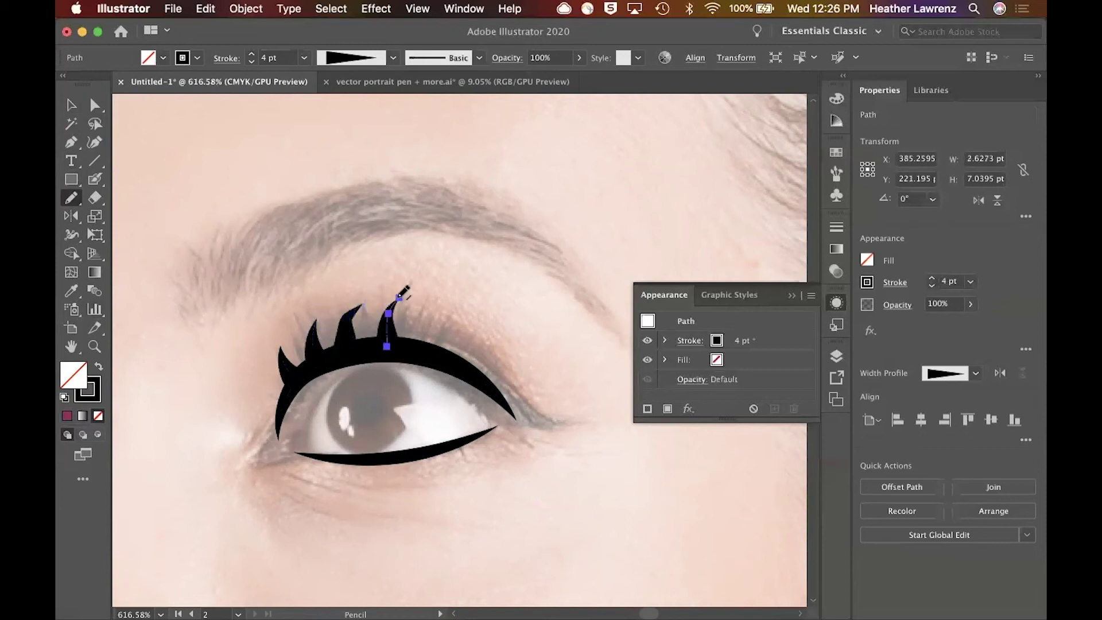
drag(414, 351, 435, 310)
drag(445, 354, 459, 327)
drag(468, 370, 494, 329)
With the lens-shaped width profile, pencil the nose's side contour from the left-hand eye's inner corner to the nostril, about 15 pt wide and 43 pt tall
scroll(367, 309, down, 6)
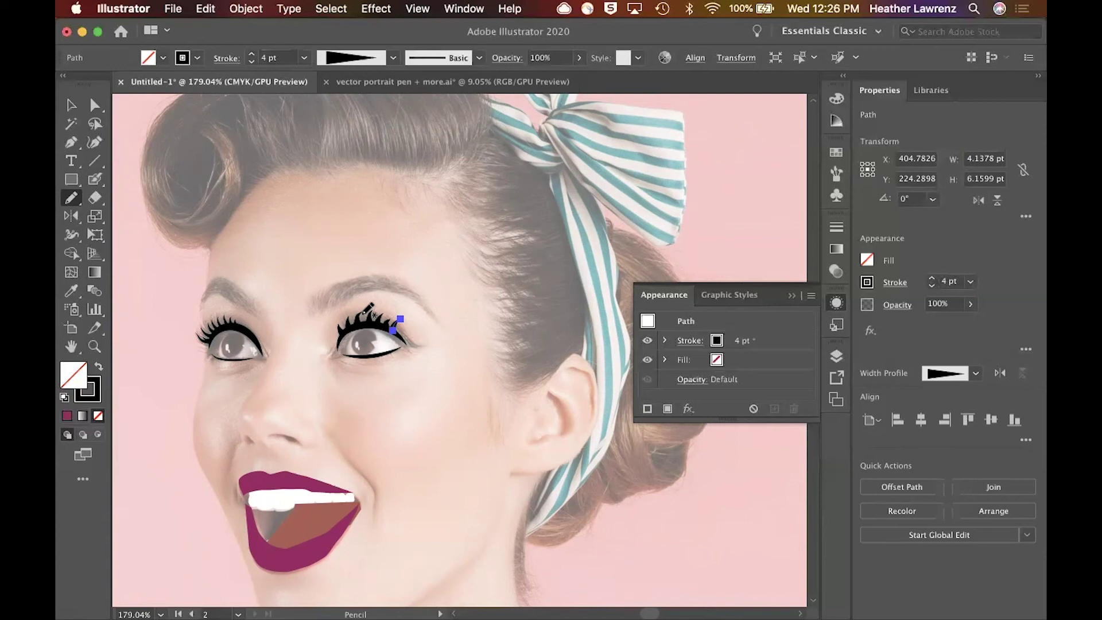
click(71, 104)
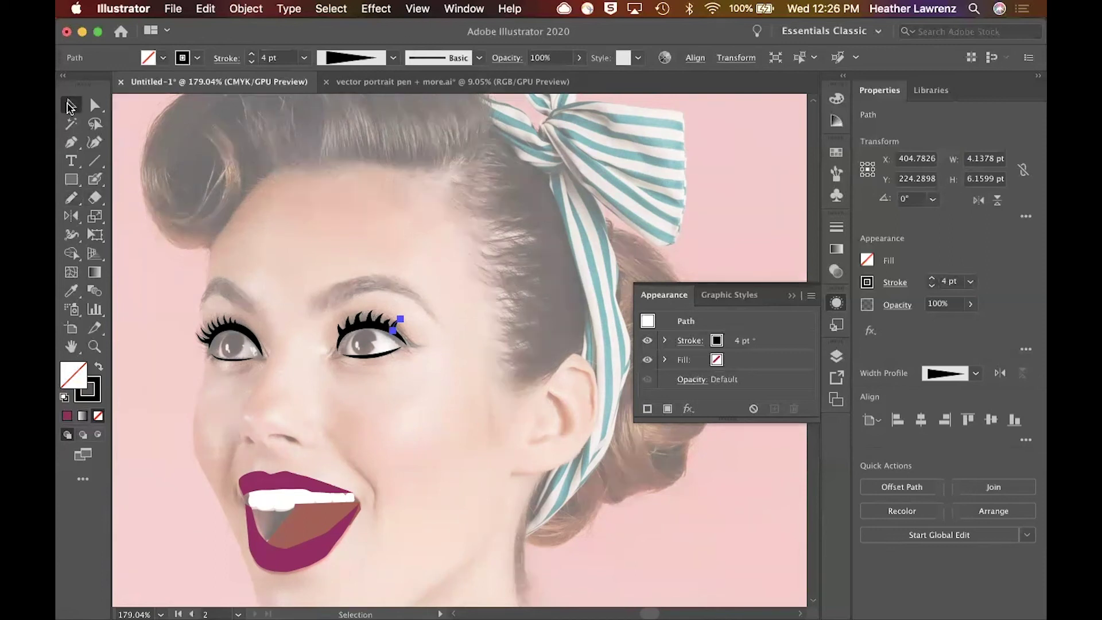
click(259, 226)
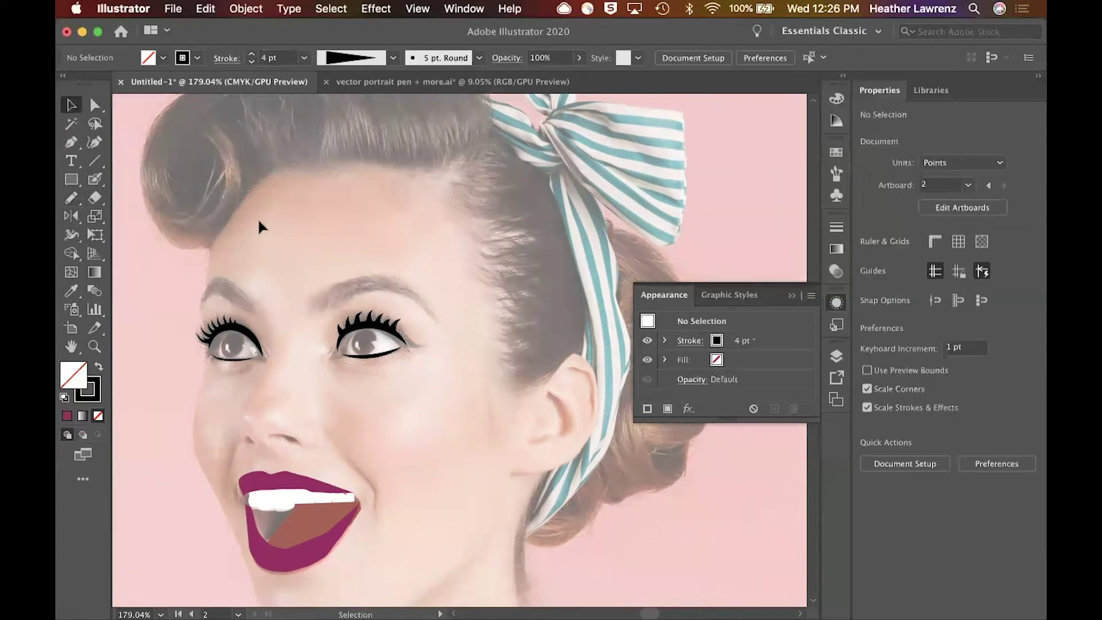
click(393, 58)
click(357, 108)
scroll(232, 381, up, 5)
scroll(232, 386, down, 5)
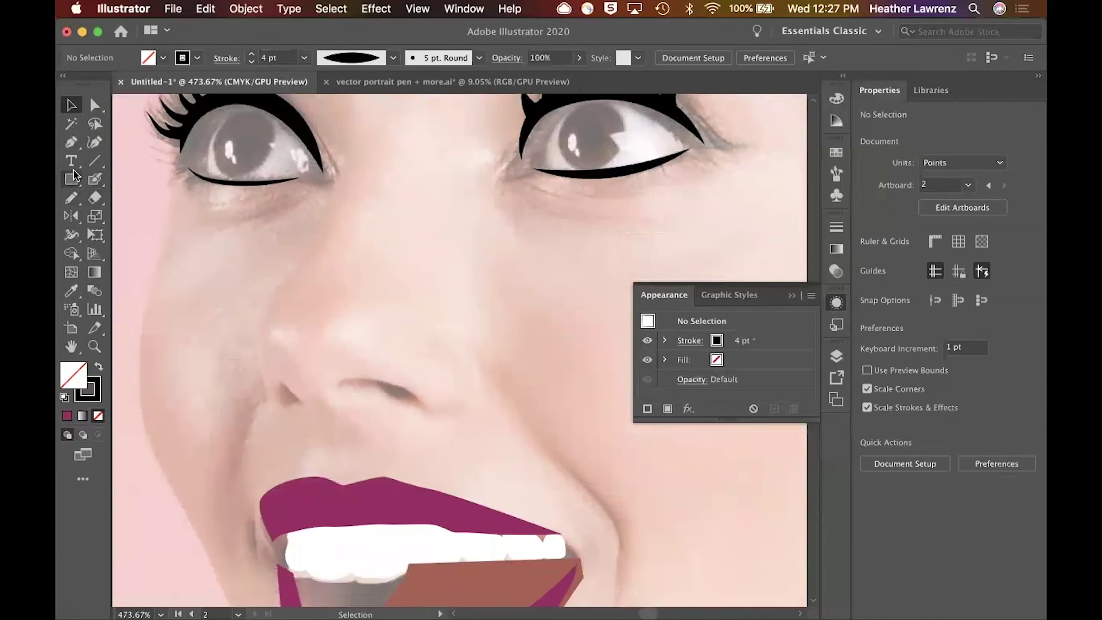
click(71, 198)
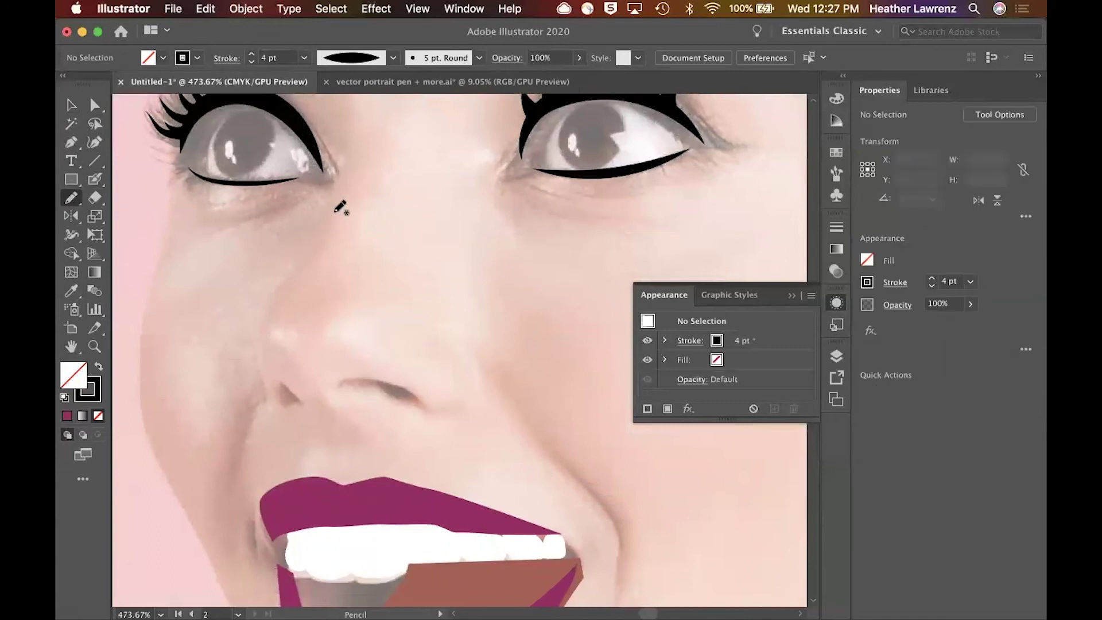
mouse_move(334, 186)
mouse_down()
mouse_move(323, 241)
mouse_move(263, 329)
mouse_move(270, 399)
mouse_up()
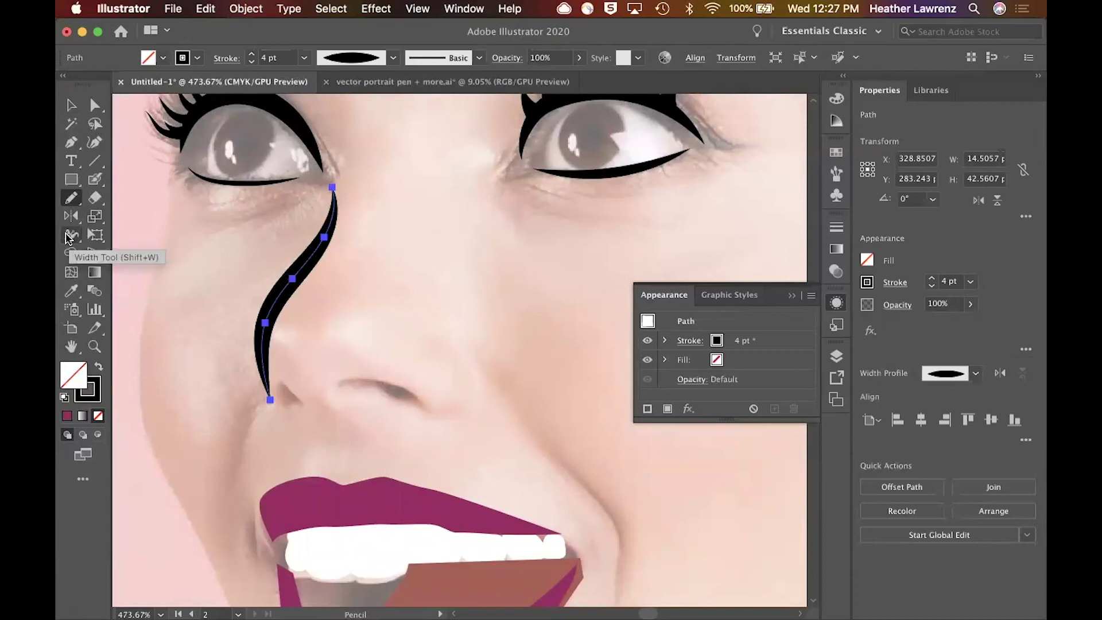
Slim the nose contour with the Width tool, narrowing its lower part and reducing its thickest point to about 2.4 pt
click(69, 237)
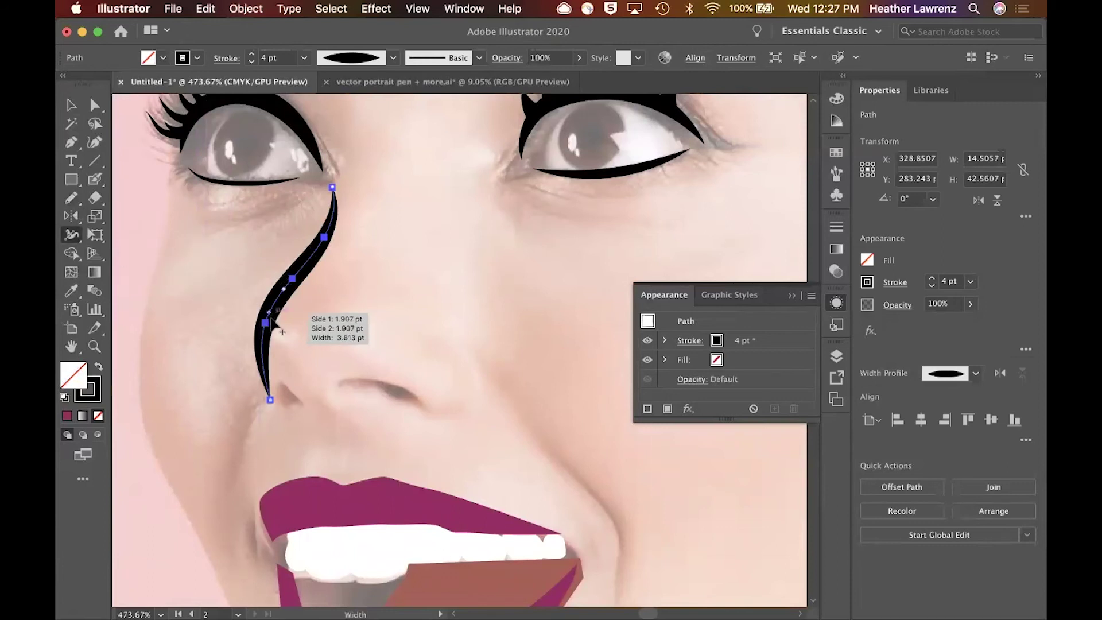
drag(268, 324, 271, 325)
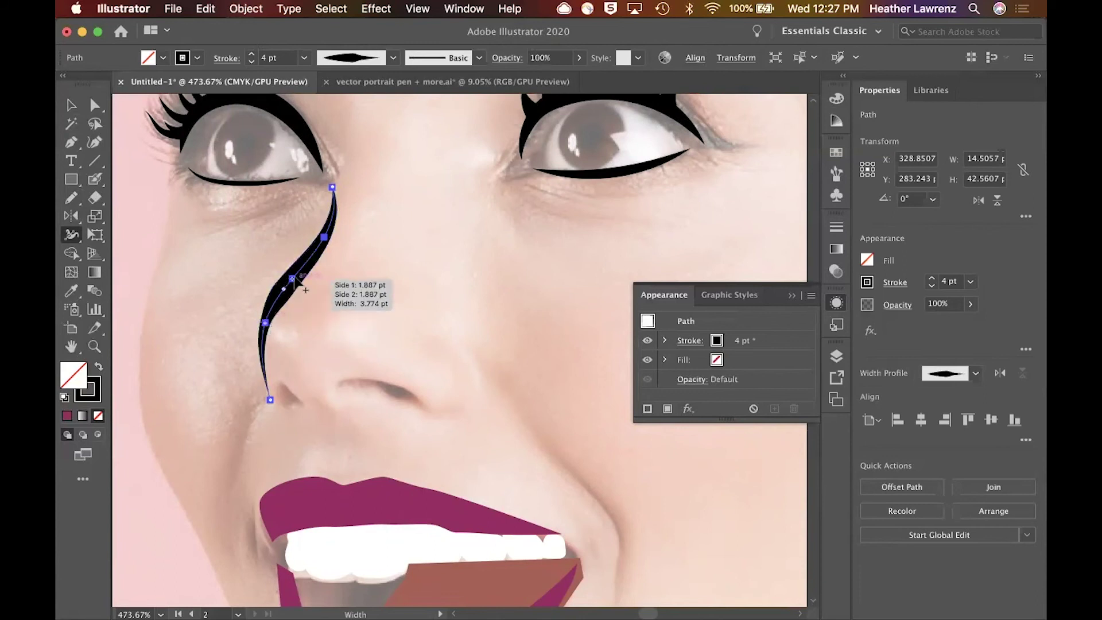
drag(296, 281, 291, 281)
key(super+z)
key(super+z)
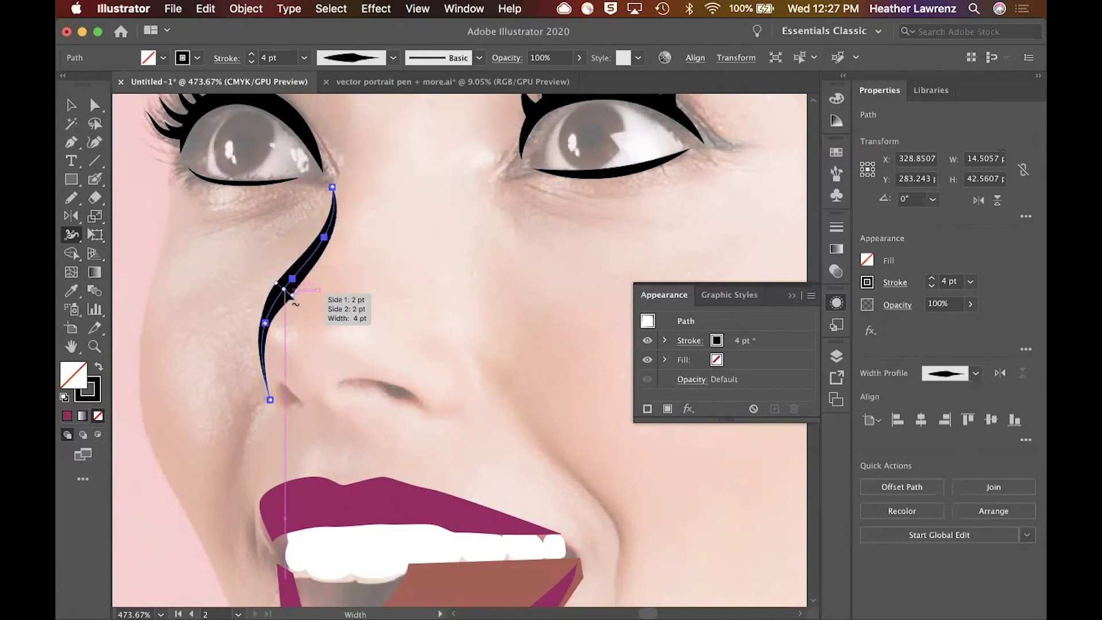
drag(291, 296, 287, 292)
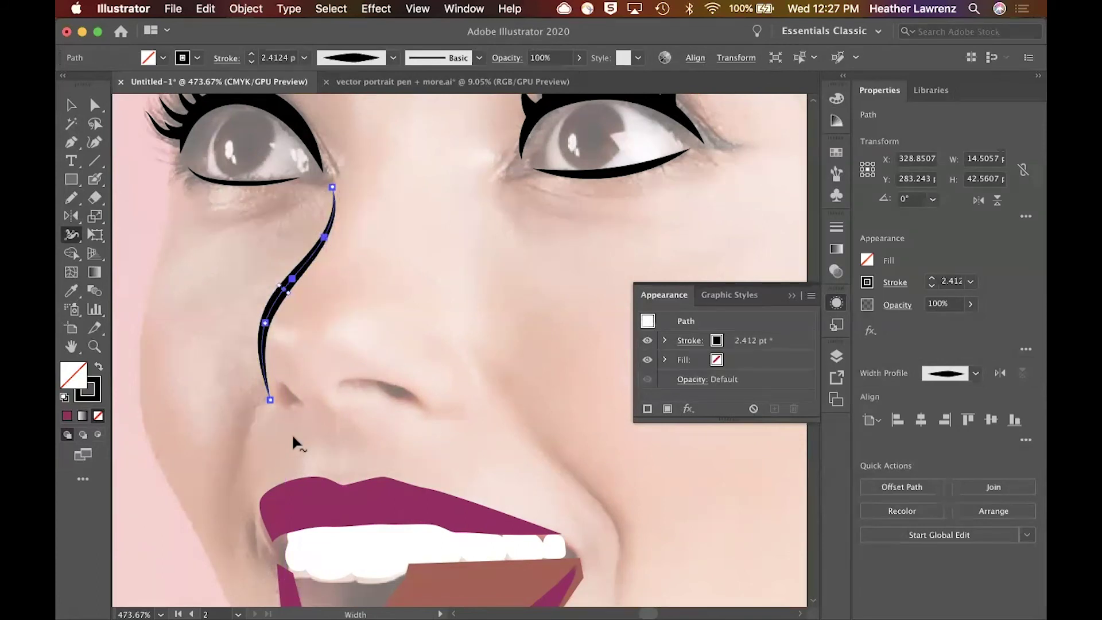
click(71, 105)
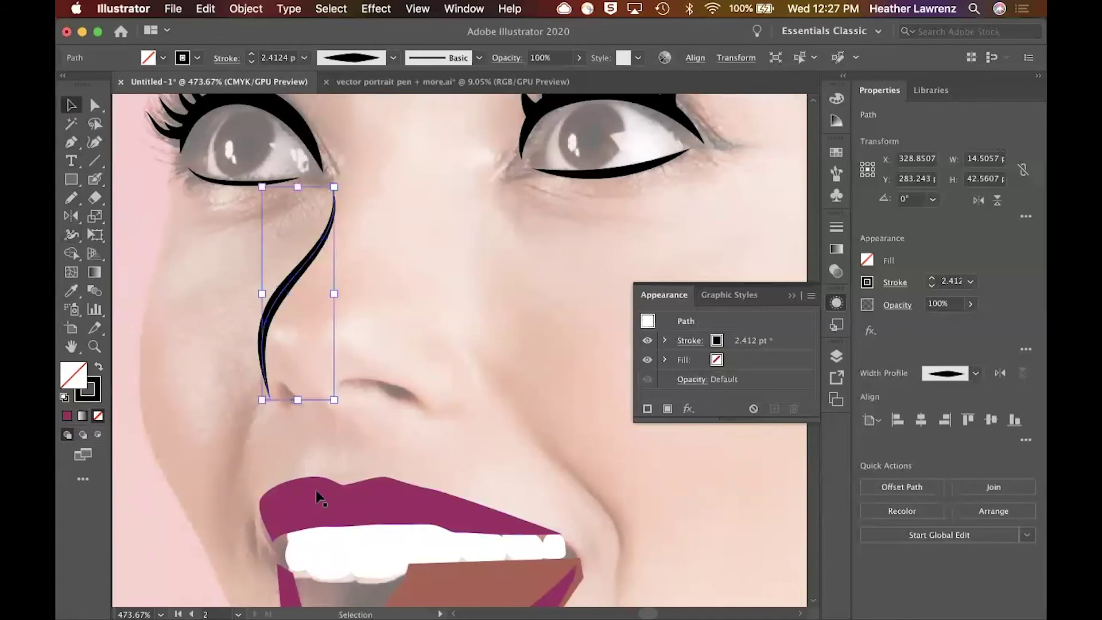
Pencil the left-hand nostril about 5 pt wide and 4 pt tall, and the right-hand nostril about 17.5 pt wide and 5.5 pt tall
click(160, 340)
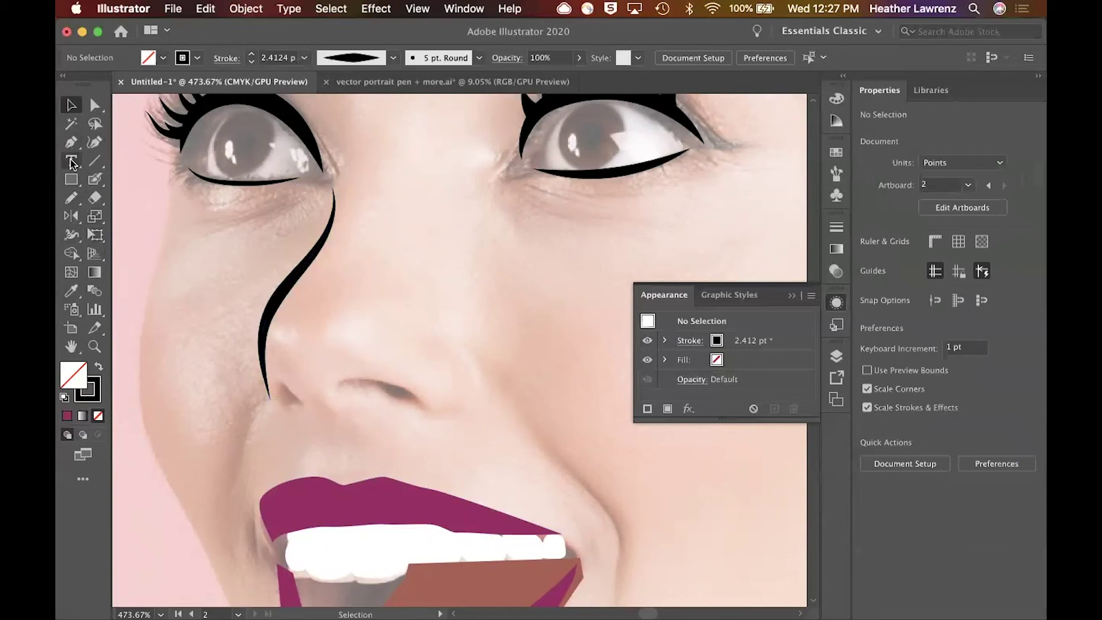
click(71, 198)
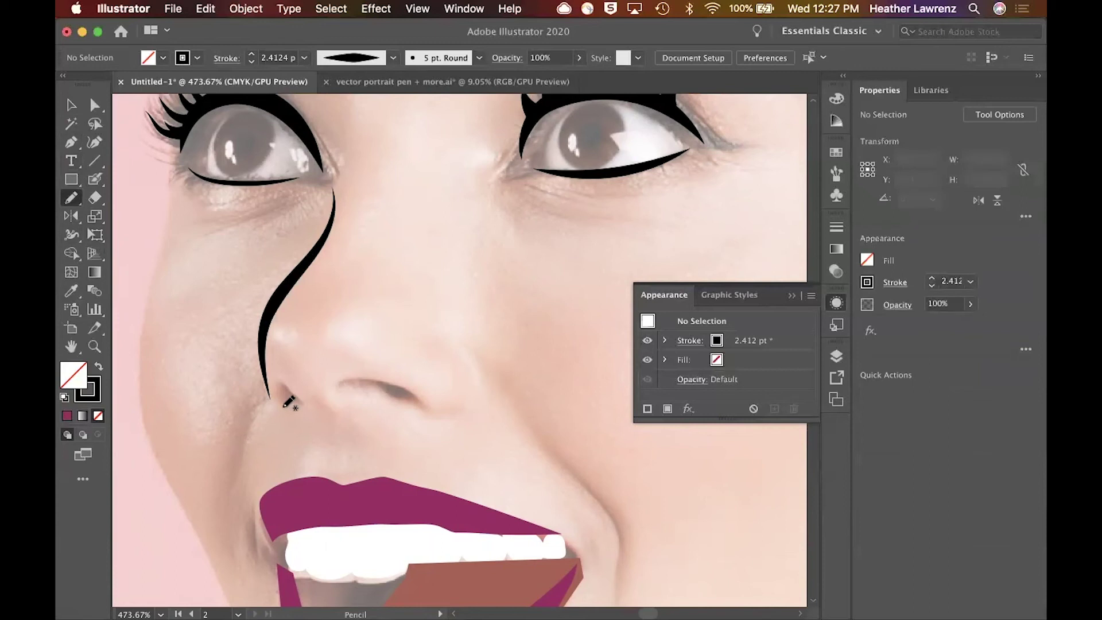
mouse_move(283, 406)
mouse_down()
mouse_move(279, 388)
mouse_move(305, 400)
mouse_up()
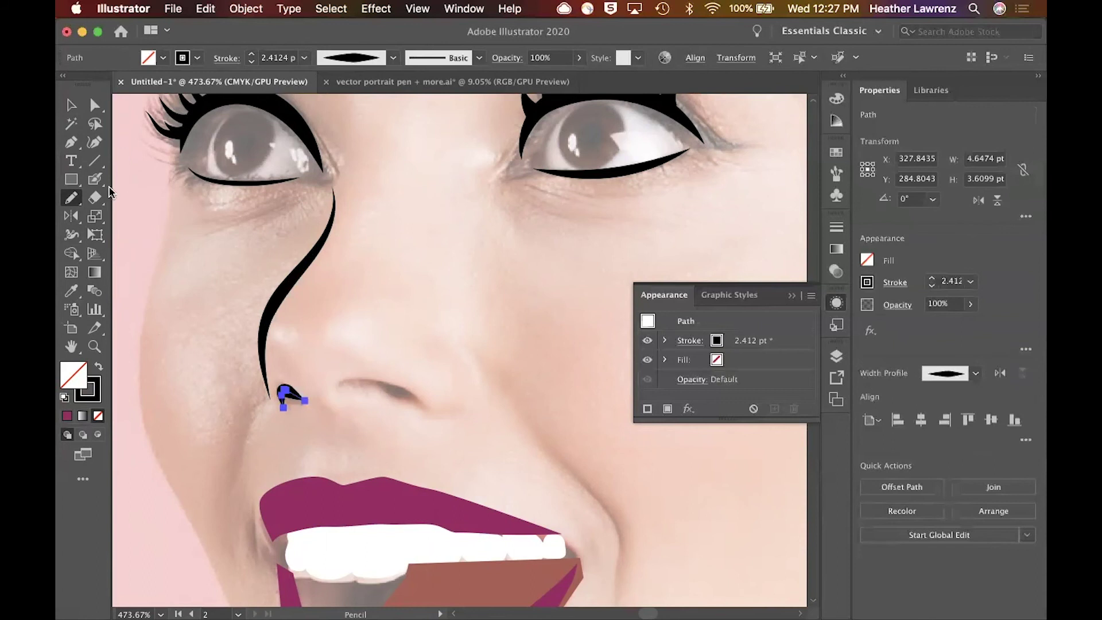
drag(344, 388, 423, 397)
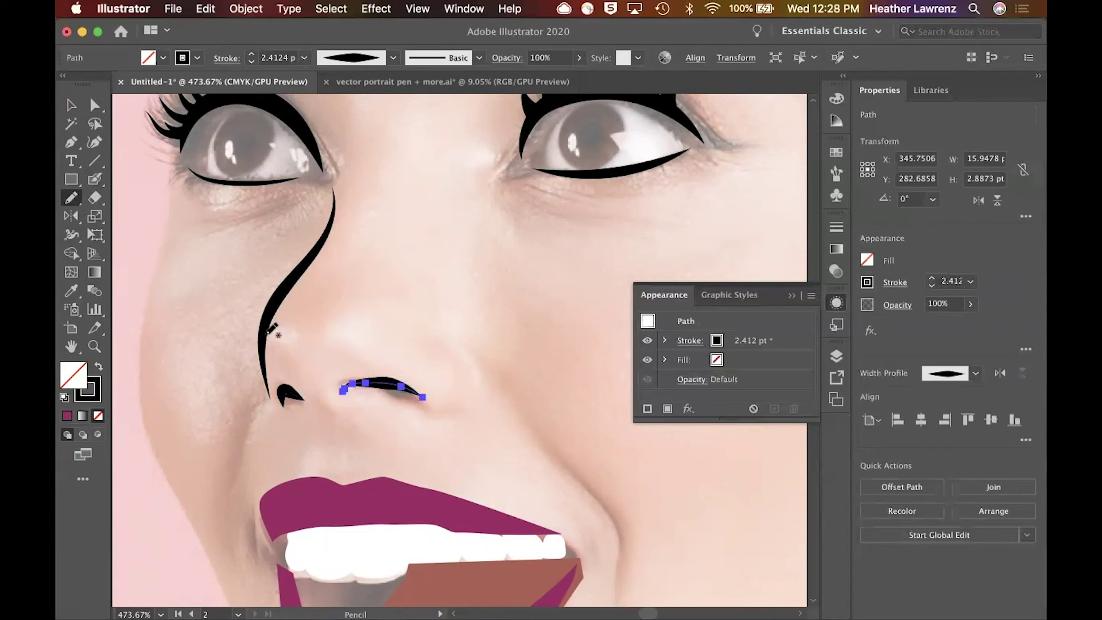
key(Delete)
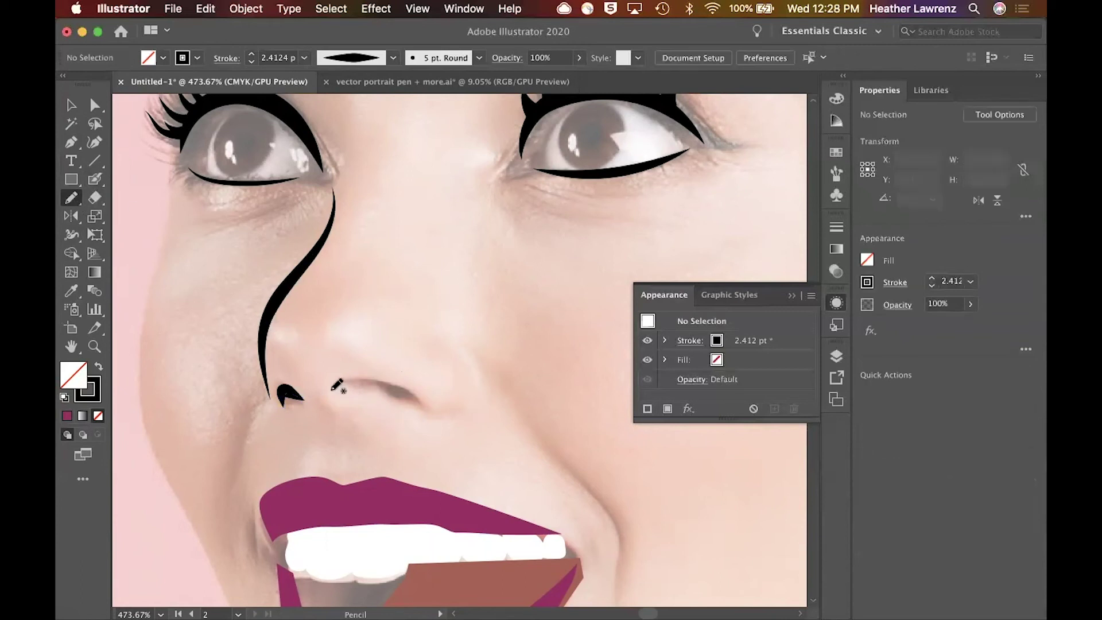
mouse_move(336, 387)
mouse_down()
mouse_move(382, 380)
mouse_move(423, 404)
mouse_up()
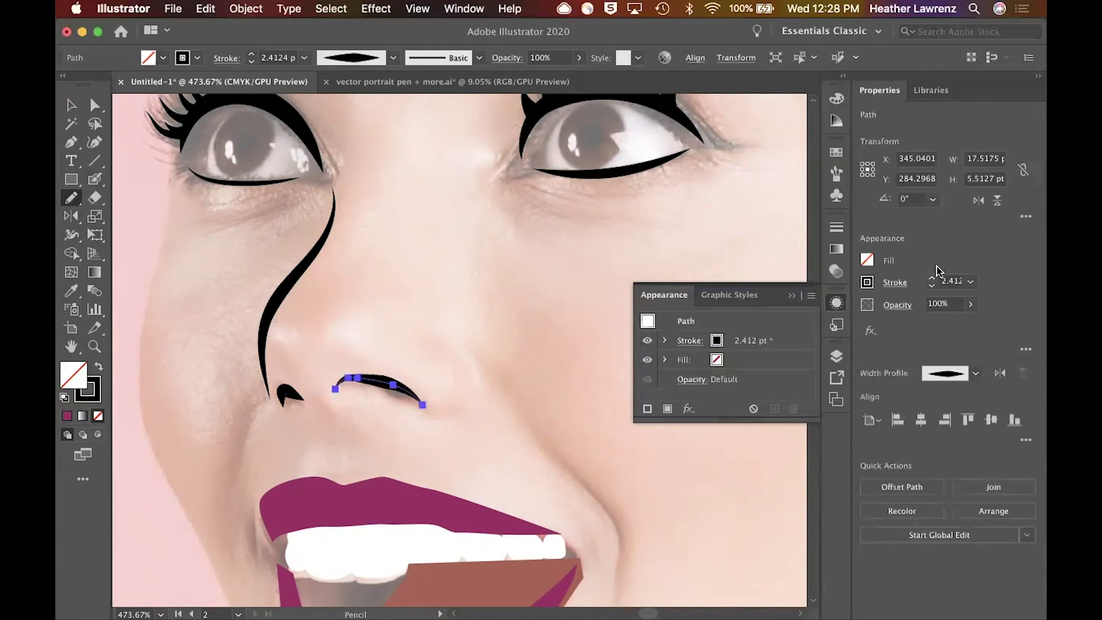
Thin the right-hand nostril's stroke to 0.75 pt and reshape it with the Width tool to about 0.64 pt at its thickest
click(932, 286)
click(932, 286)
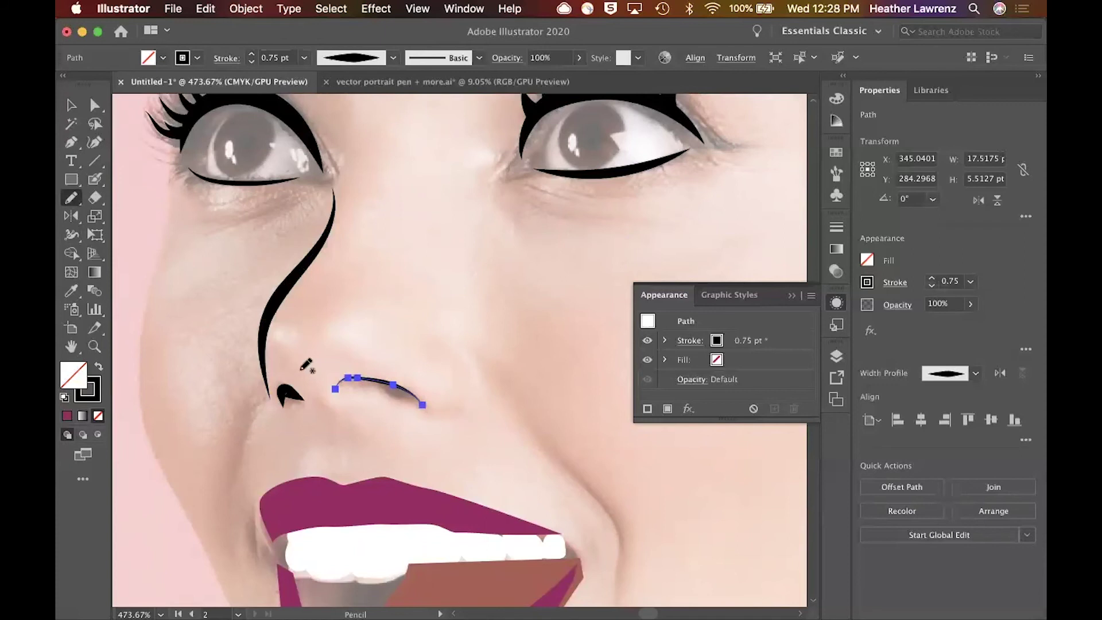
scroll(307, 367, up, 4)
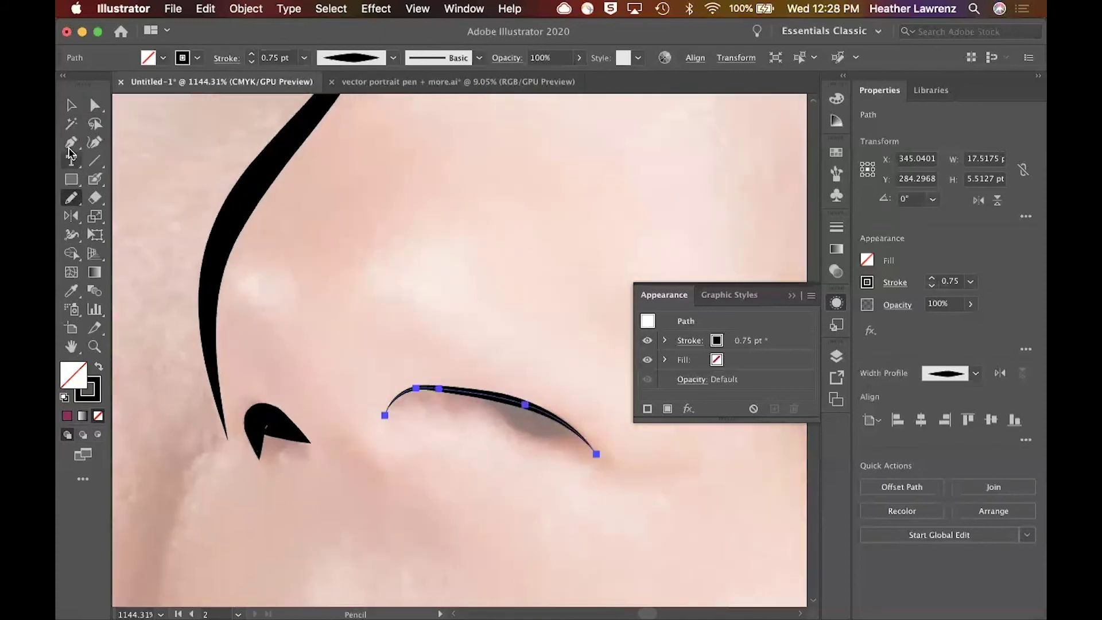
click(72, 234)
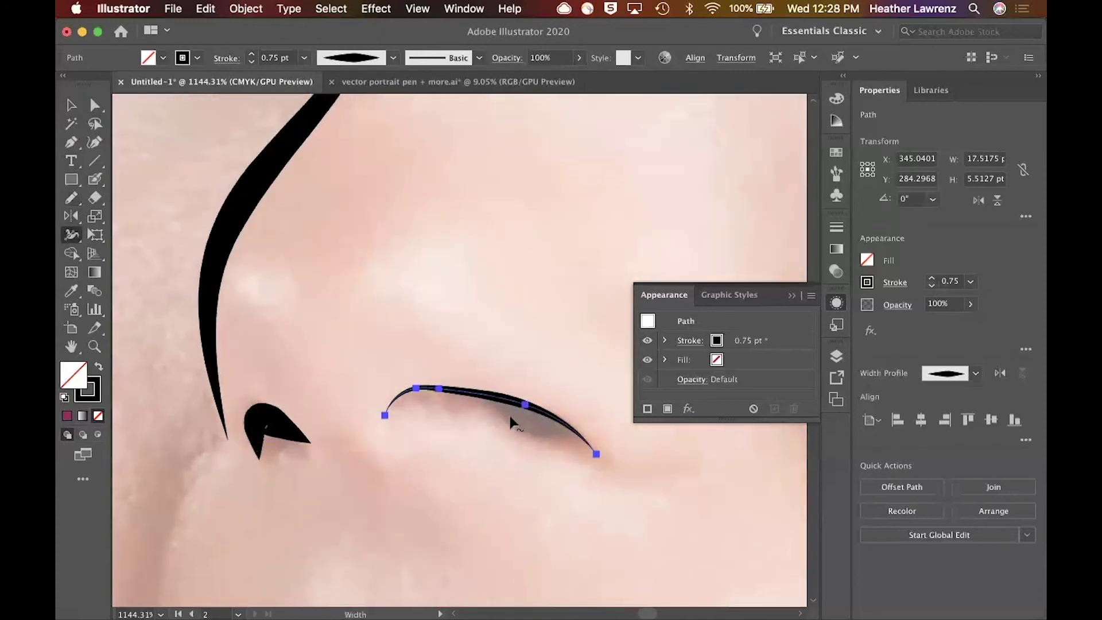
mouse_move(523, 401)
mouse_down()
mouse_move(525, 415)
mouse_move(491, 400)
mouse_up()
key(super+0)
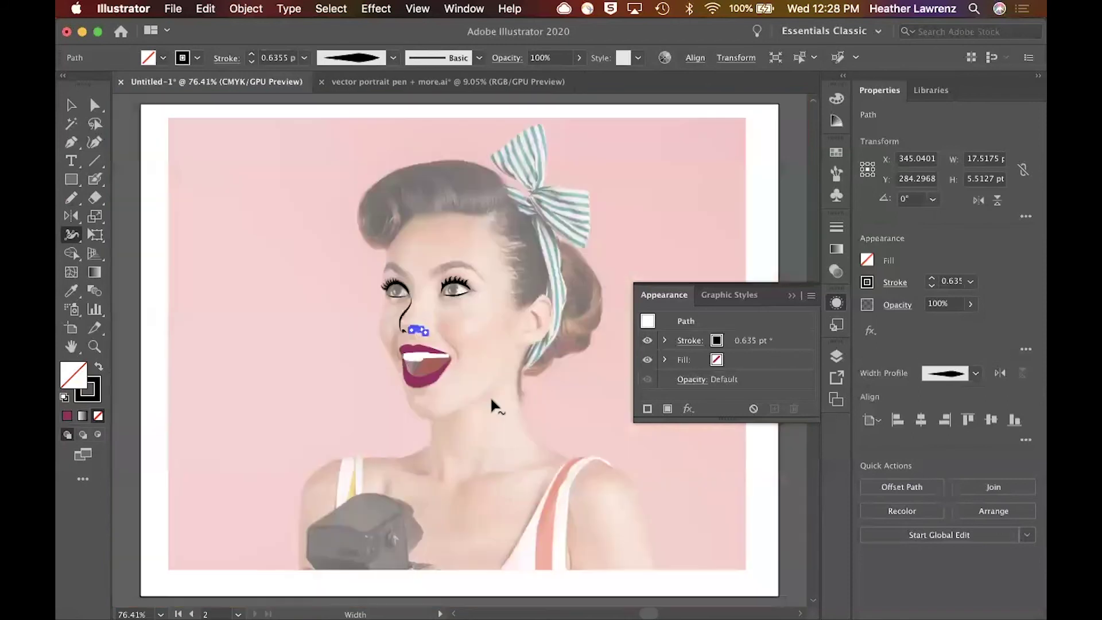
Reduce the small left-hand nostril's stroke to 1 pt
click(73, 108)
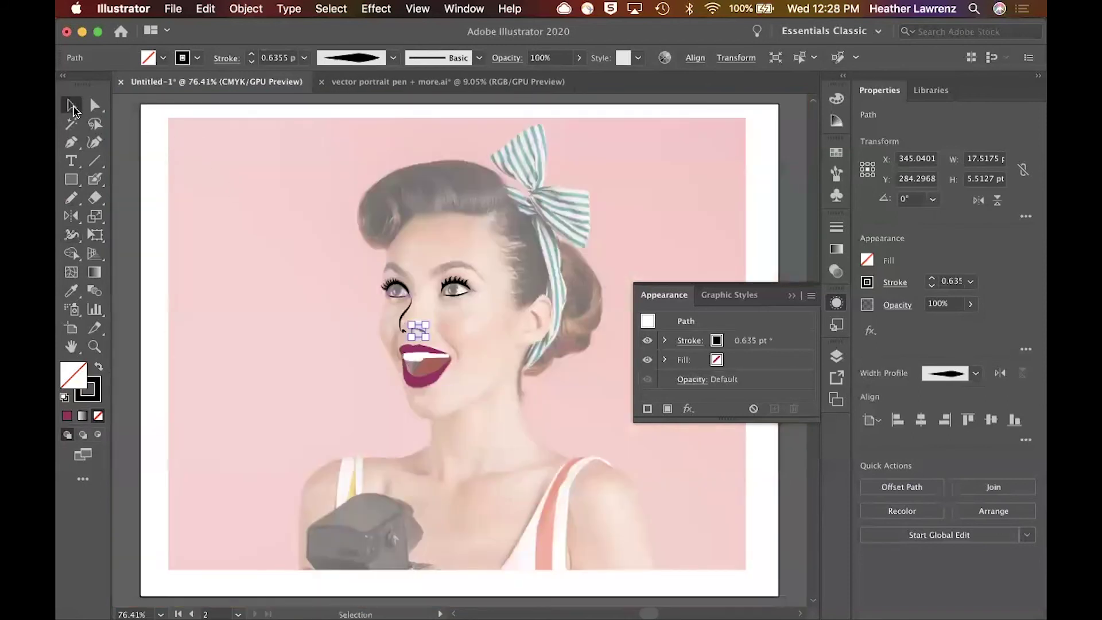
click(316, 119)
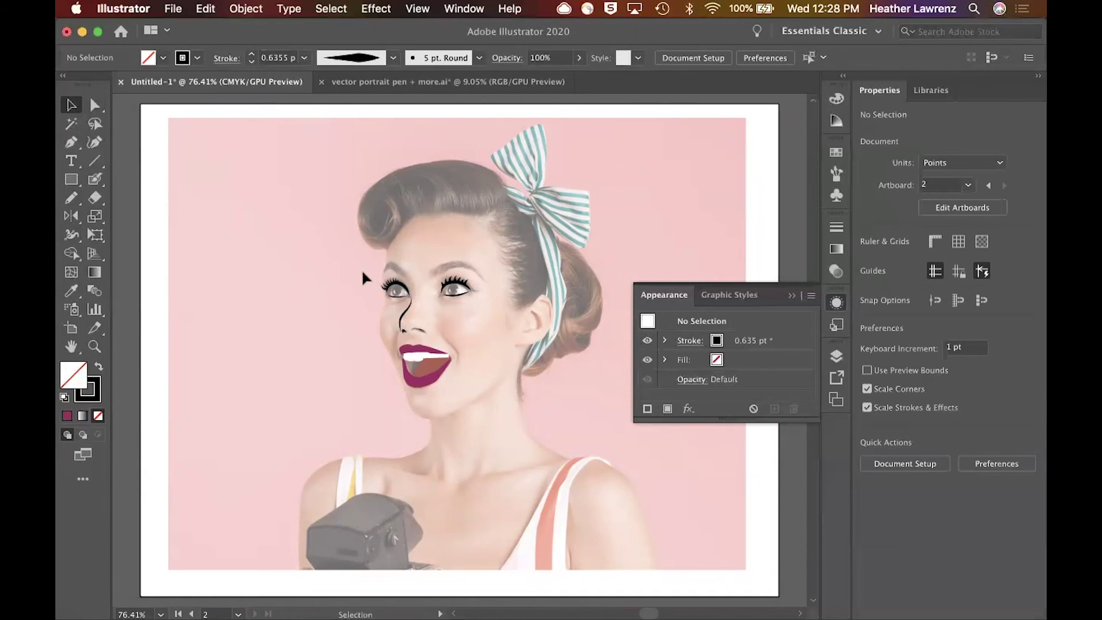
scroll(423, 328, up, 5)
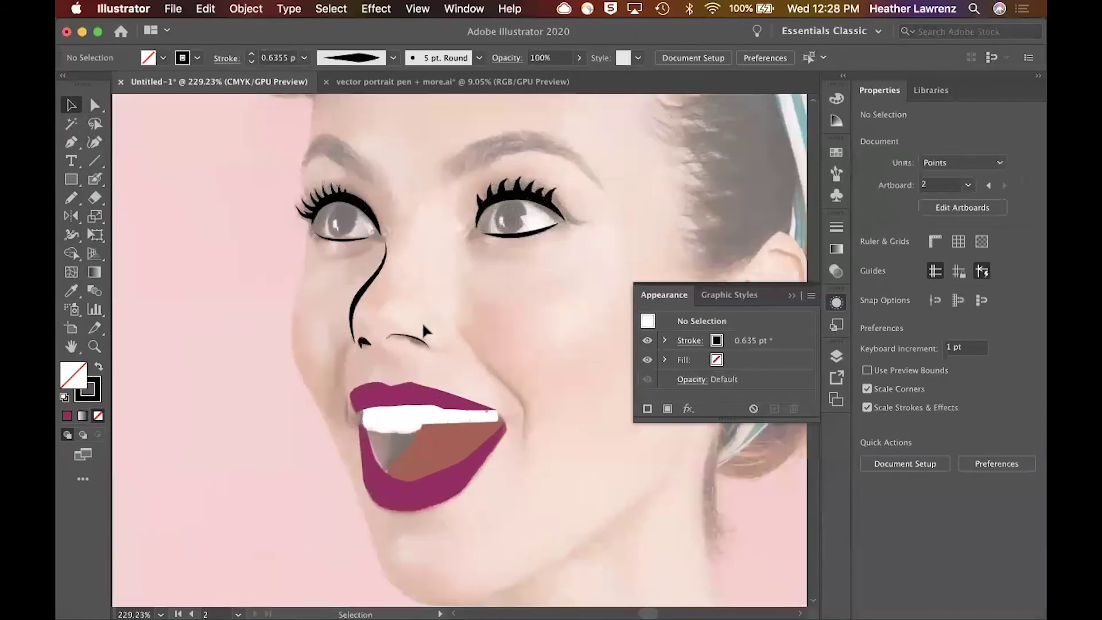
click(361, 340)
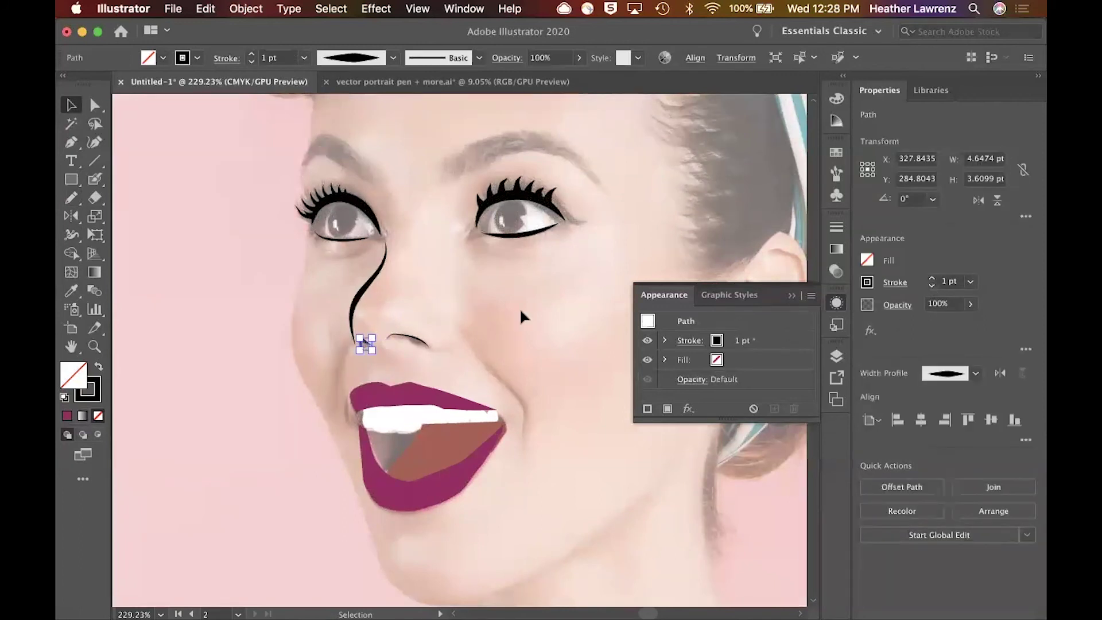
scroll(519, 308, down, 5)
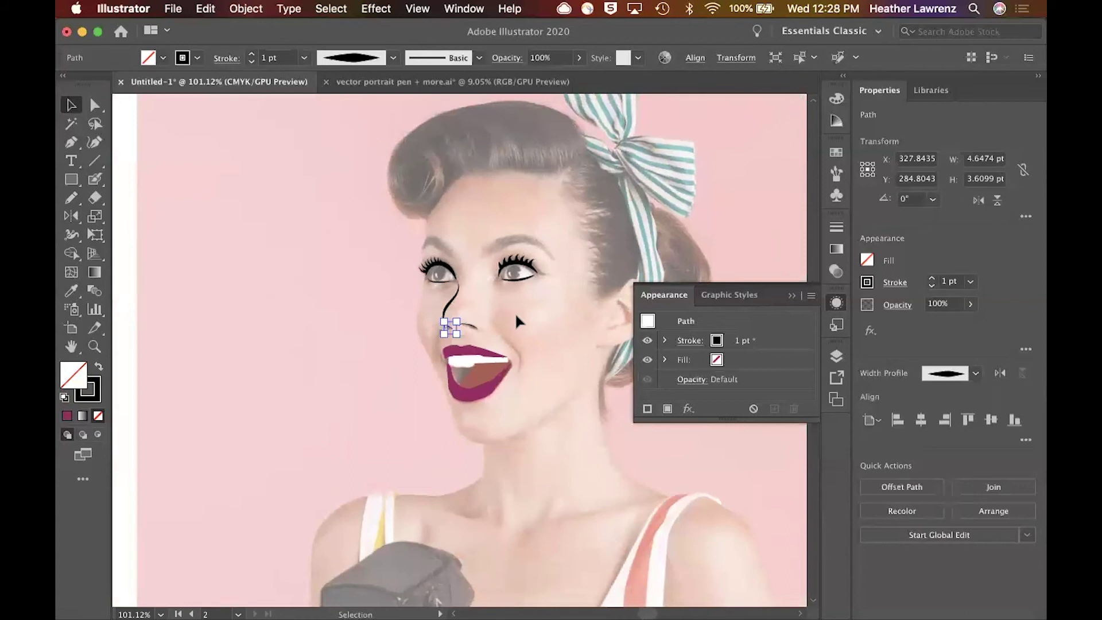
scroll(516, 316, right, 6)
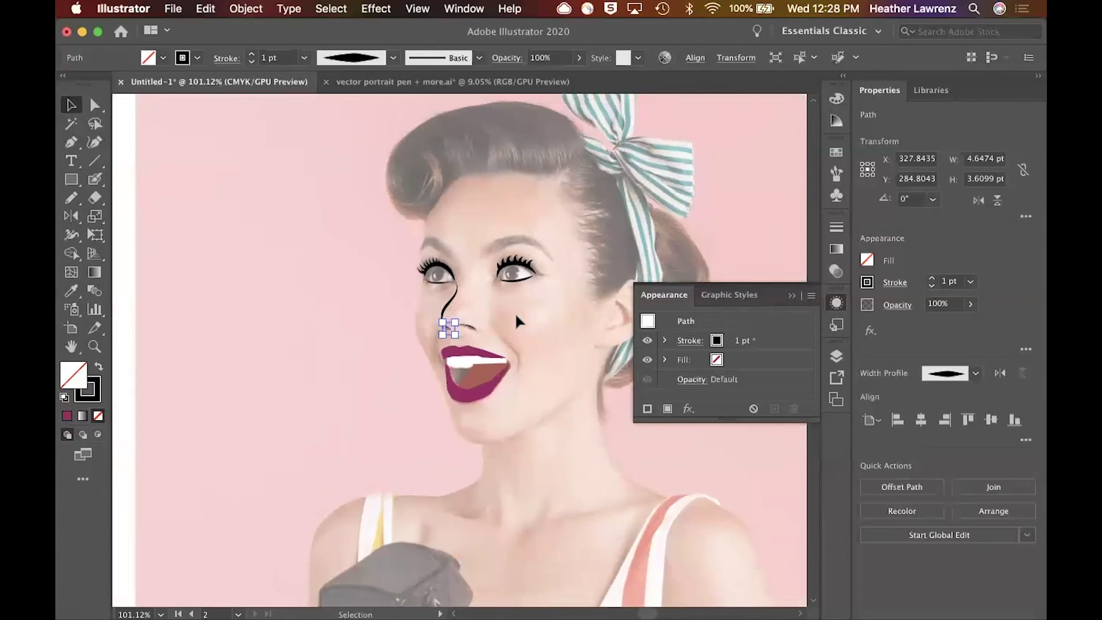
scroll(429, 333, left, 3)
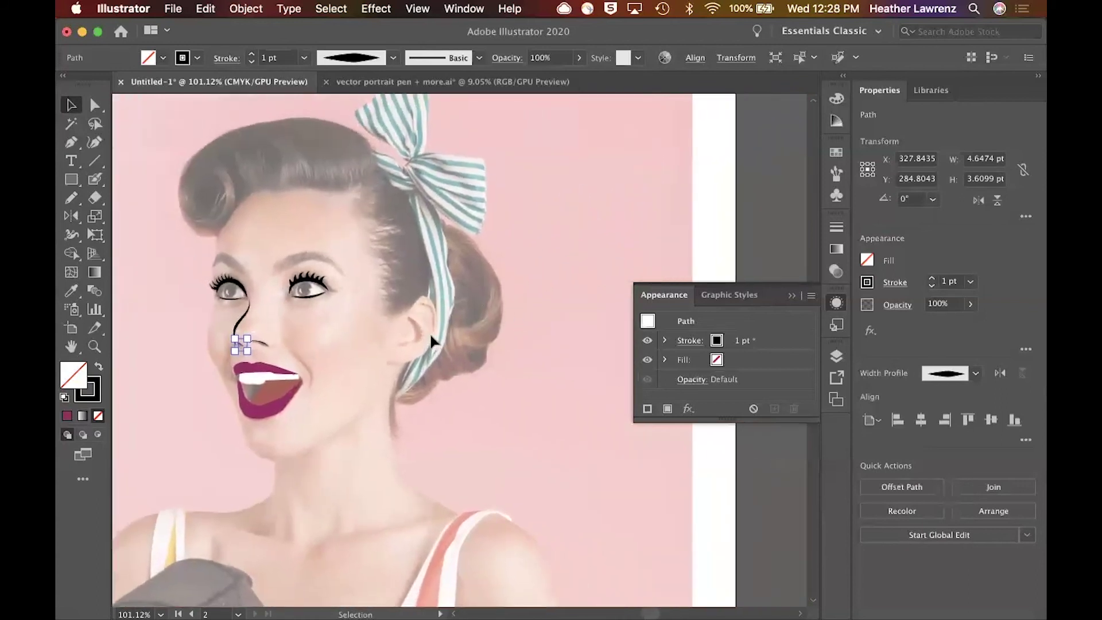
click(450, 335)
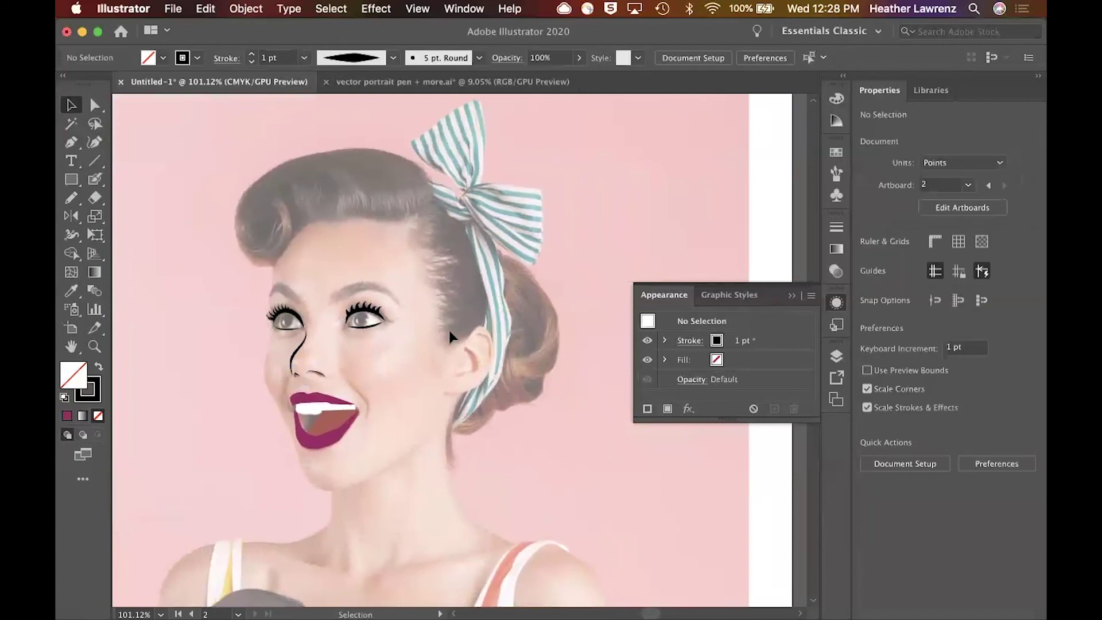
Pencil a closed 1 pt outline around the rolled front section of hair, about 187 pt wide and 114 pt tall
scroll(450, 336, down, 2)
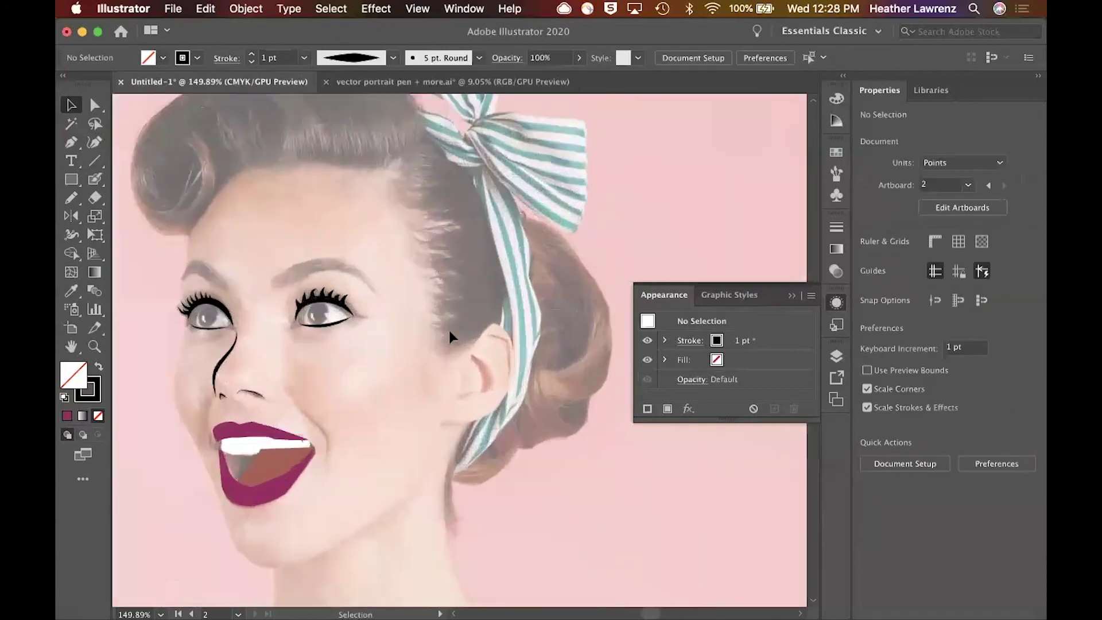
scroll(448, 328, up, 3)
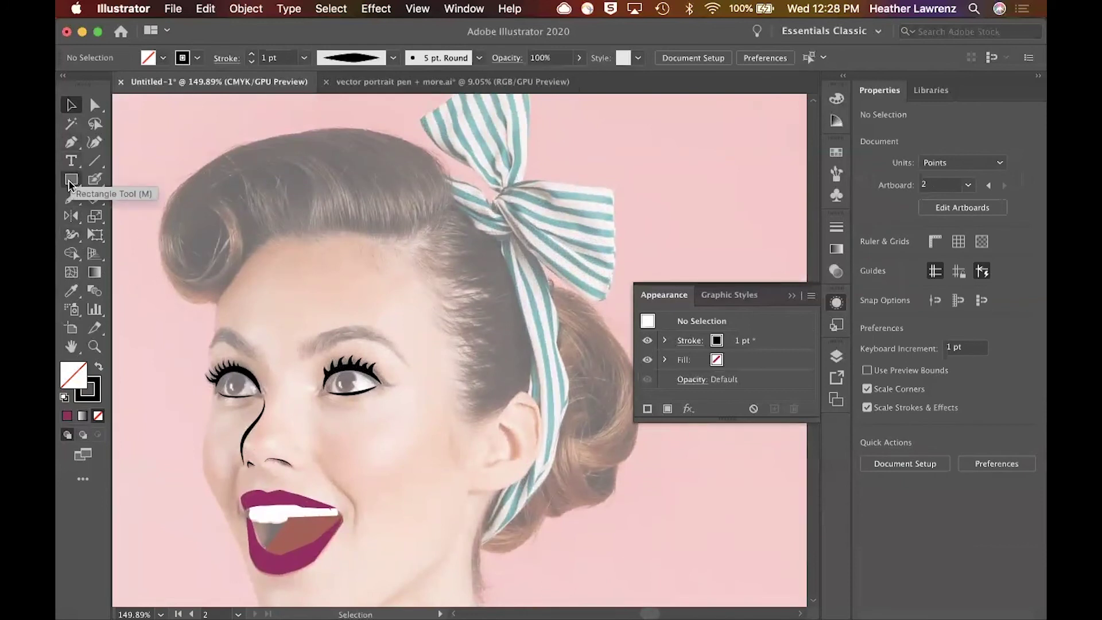
click(71, 197)
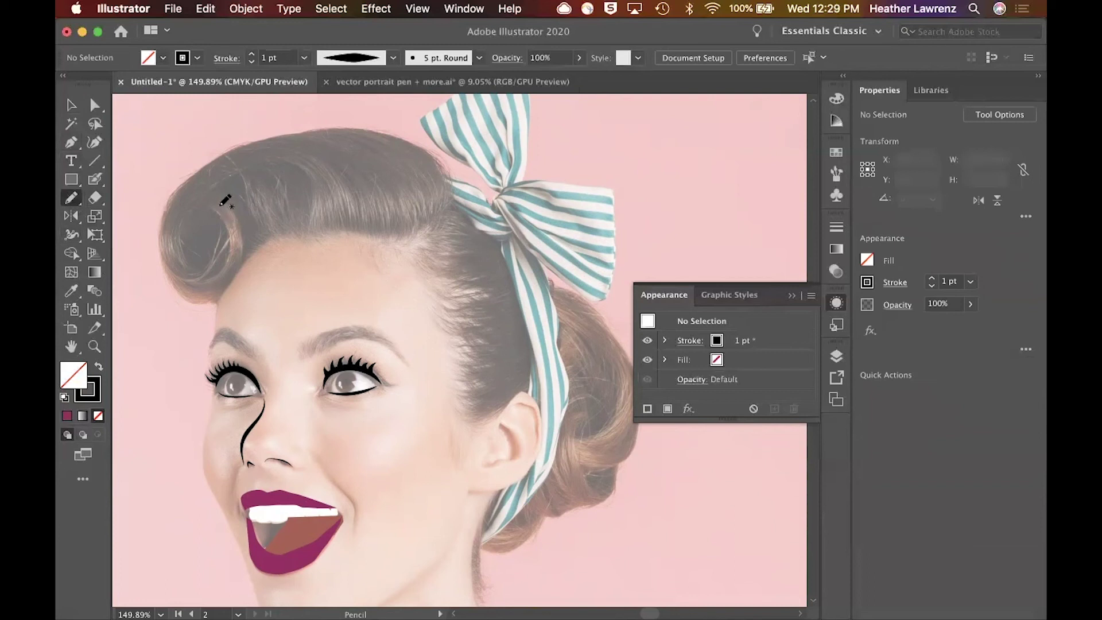
mouse_move(221, 205)
mouse_down()
mouse_move(240, 269)
mouse_move(221, 299)
mouse_move(195, 306)
mouse_move(166, 286)
mouse_move(163, 198)
mouse_up()
key(super+z)
mouse_move(235, 217)
mouse_down()
mouse_move(241, 265)
mouse_move(228, 287)
mouse_move(202, 300)
mouse_move(184, 291)
mouse_move(163, 256)
mouse_move(157, 211)
mouse_move(179, 174)
mouse_move(224, 139)
mouse_move(267, 126)
mouse_move(383, 121)
mouse_move(438, 154)
mouse_move(451, 178)
mouse_move(452, 202)
mouse_move(426, 226)
mouse_move(287, 229)
mouse_move(248, 262)
mouse_move(217, 196)
mouse_up()
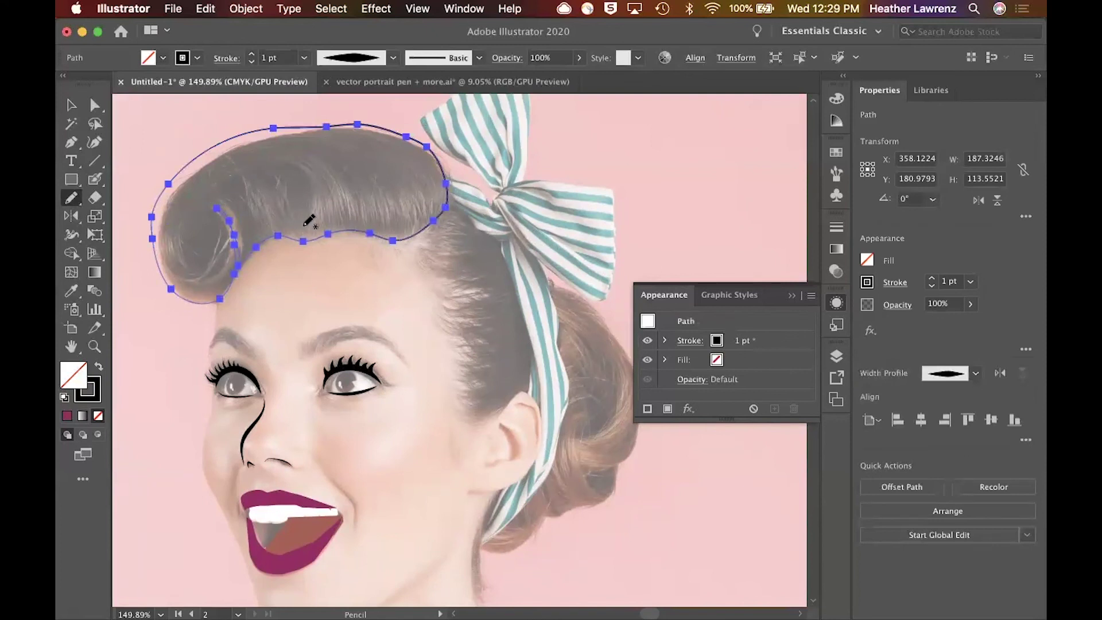
Pencil a large curl about 84 pt wide and 72 pt tall inside the hair roll, plus three shorter curved strands beside it
mouse_move(313, 215)
mouse_down()
mouse_move(315, 185)
mouse_move(292, 159)
mouse_up()
drag(211, 267, 217, 237)
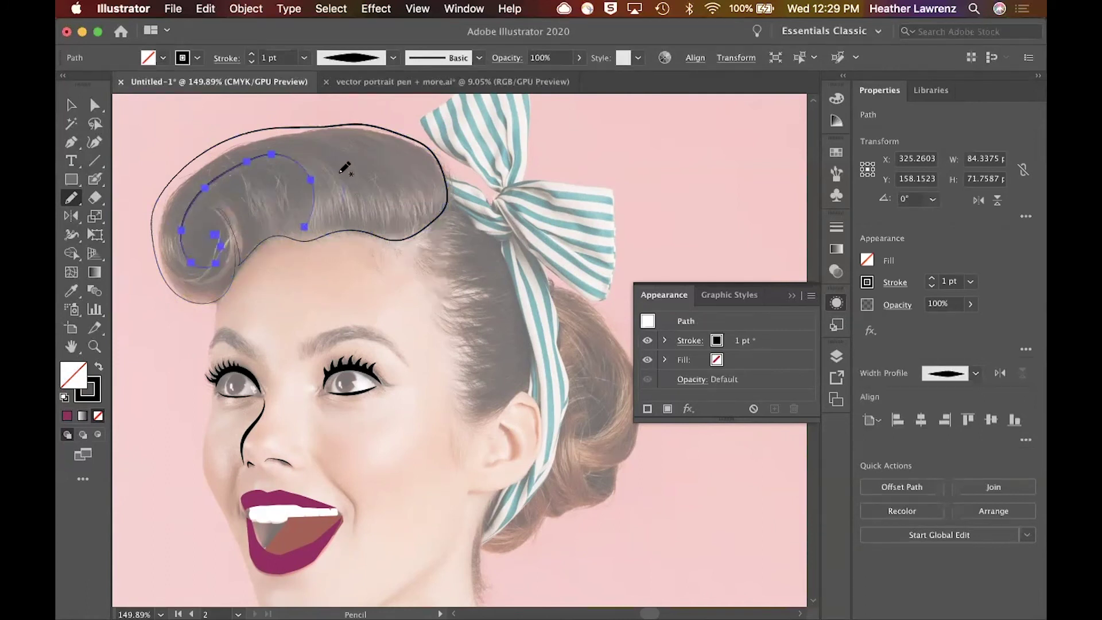
drag(284, 148, 342, 218)
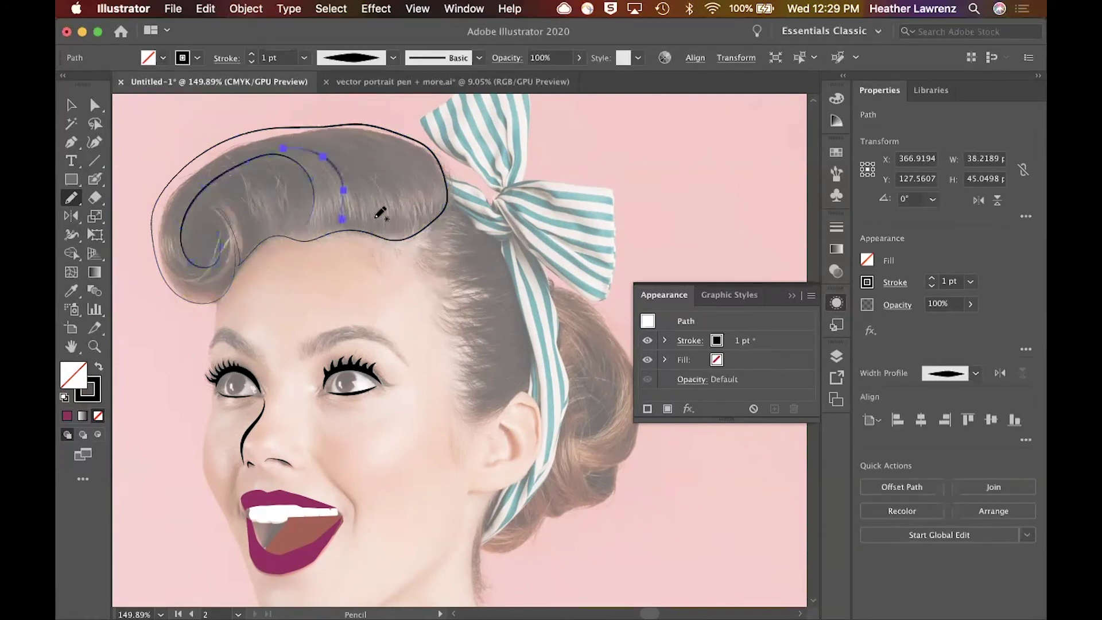
drag(322, 140, 375, 218)
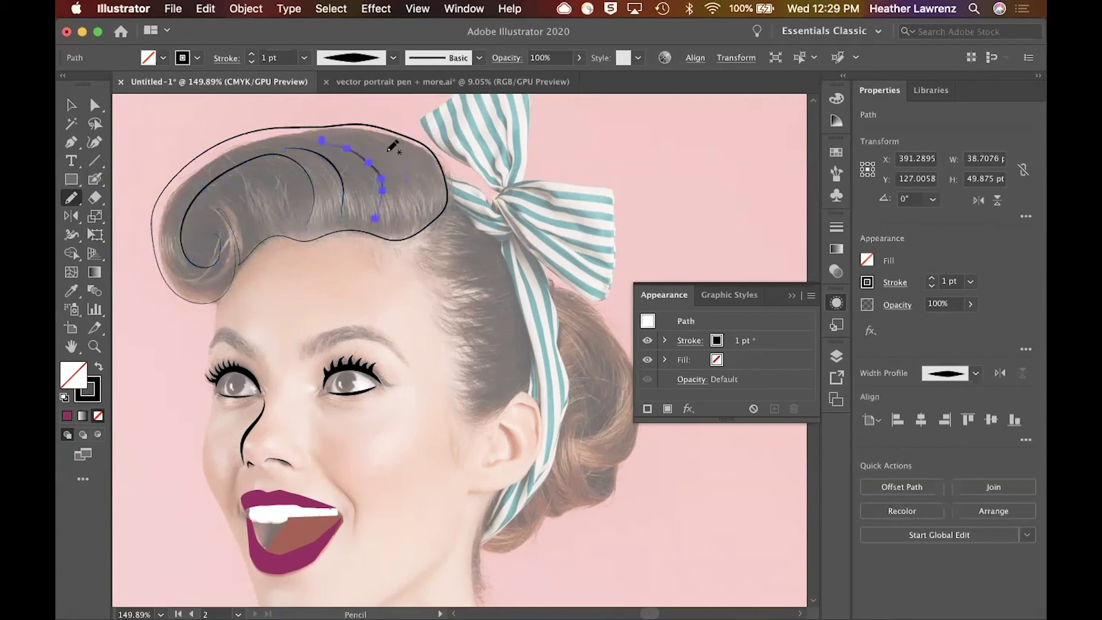
drag(359, 141, 403, 219)
Apply the lens-shaped Width Profile 1 to each of the three short hair strands
click(73, 108)
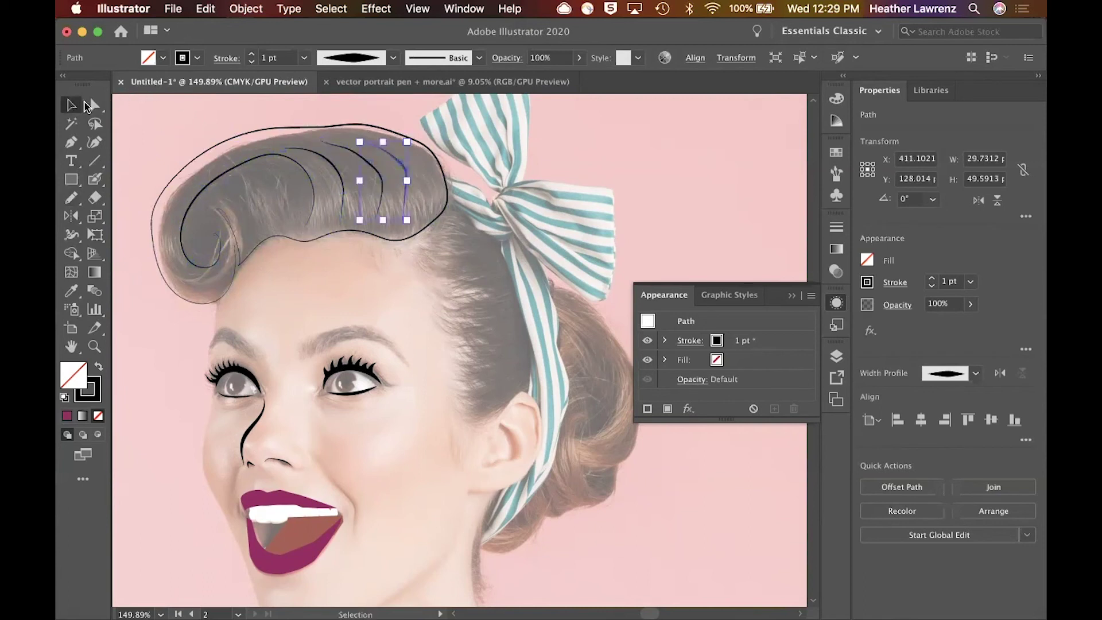
click(394, 57)
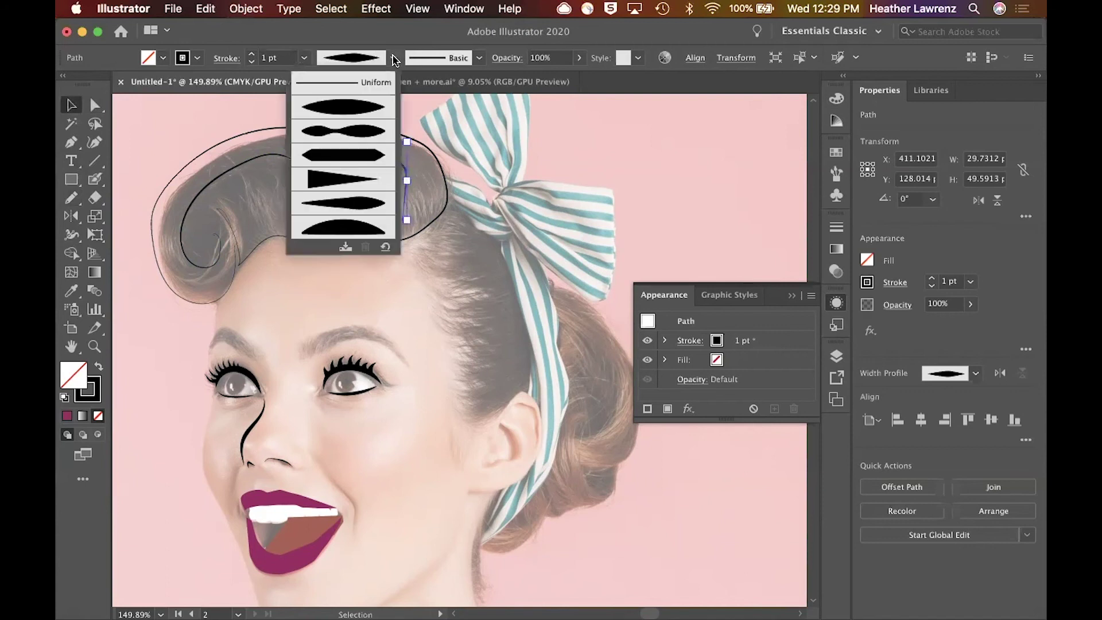
click(355, 111)
click(381, 159)
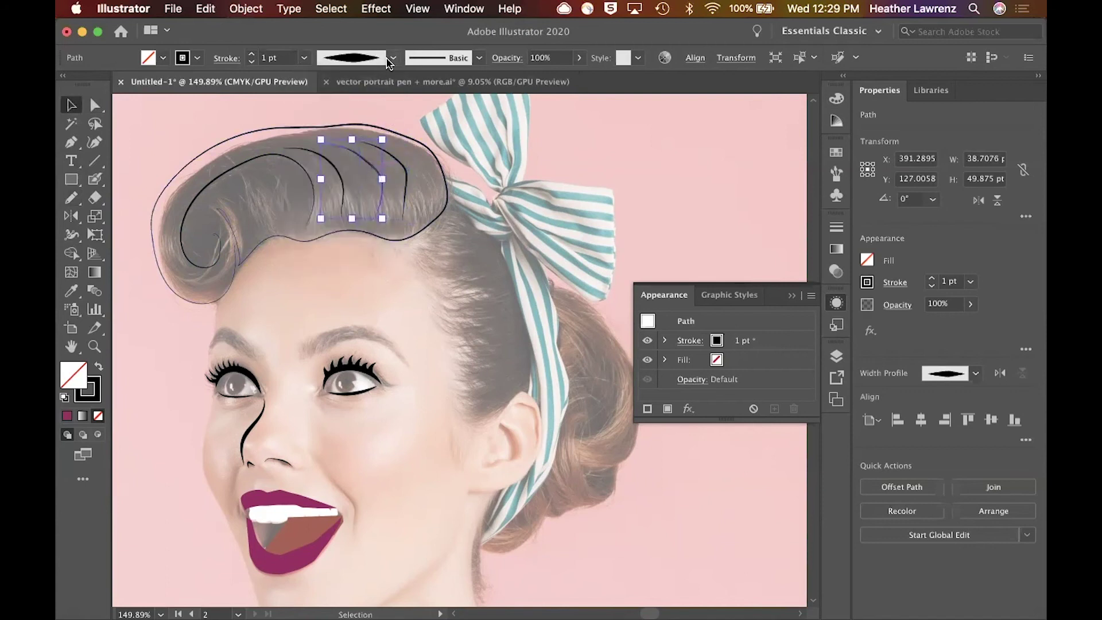
click(390, 59)
click(356, 113)
drag(371, 169, 337, 179)
click(393, 58)
click(362, 111)
Set the stroke of the left-hand and middle short hair strands to 4 pt
click(931, 278)
click(931, 278)
click(931, 278)
click(379, 181)
click(931, 279)
click(932, 279)
click(931, 278)
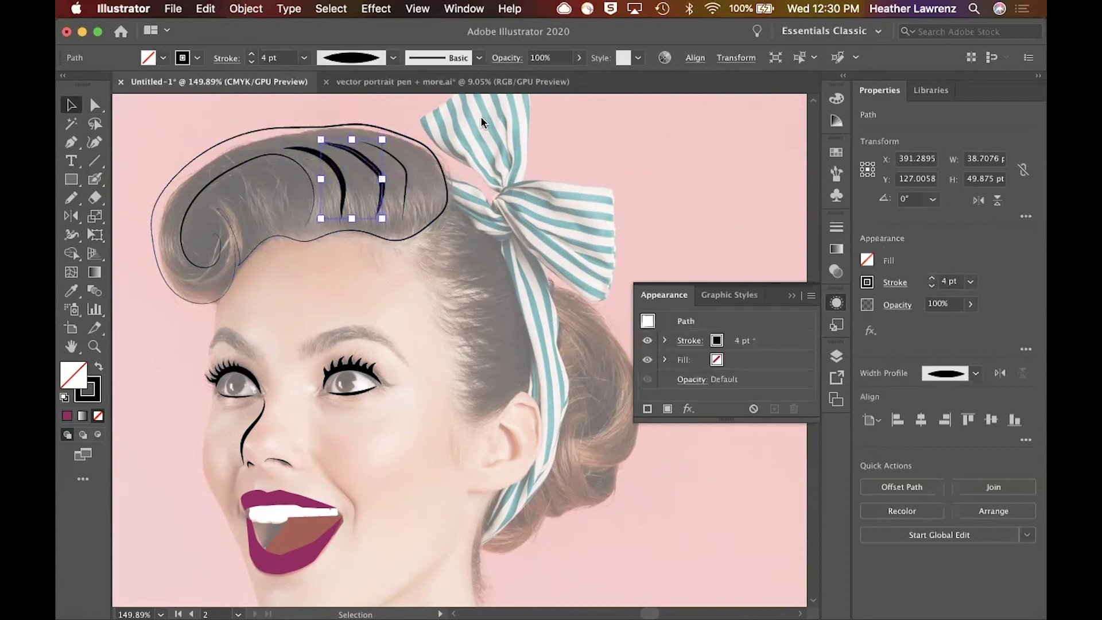
Thicken the short hair strand nearest the bow and set the large curl's stroke to 4 pt
click(405, 172)
click(931, 279)
click(931, 279)
click(267, 155)
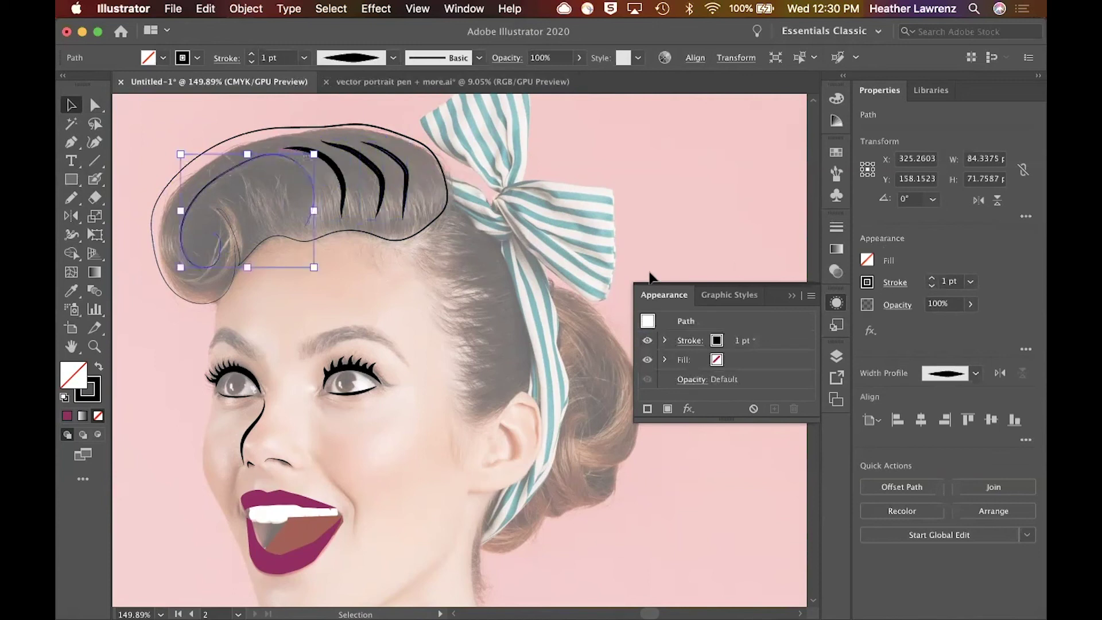
click(931, 280)
click(931, 279)
click(931, 278)
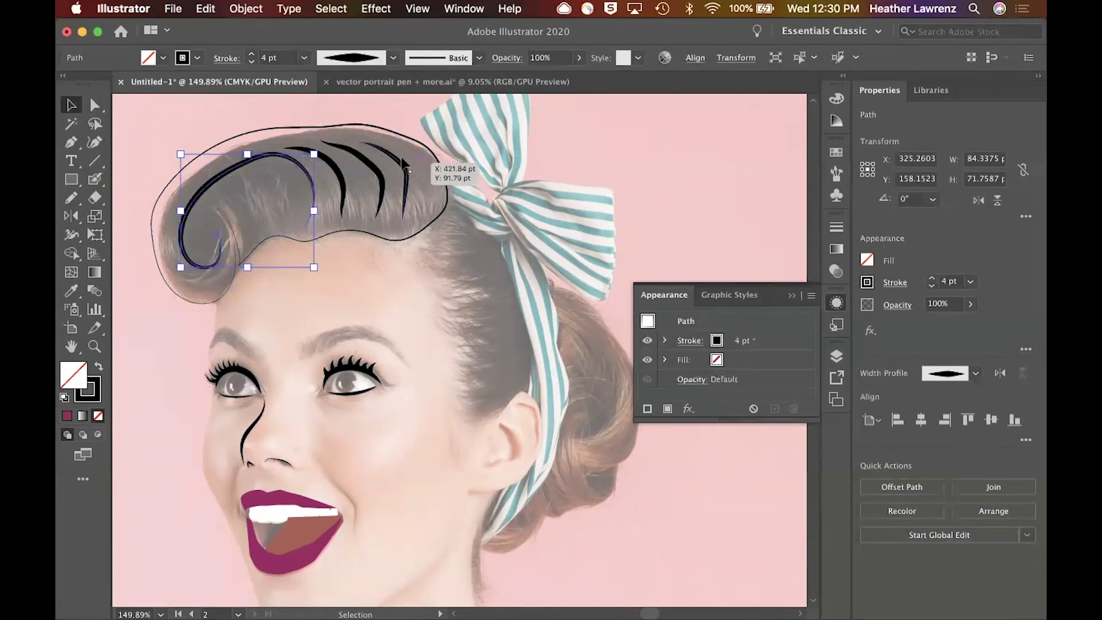
Fill the front hair roll's outline with a medium brown swatch
click(422, 146)
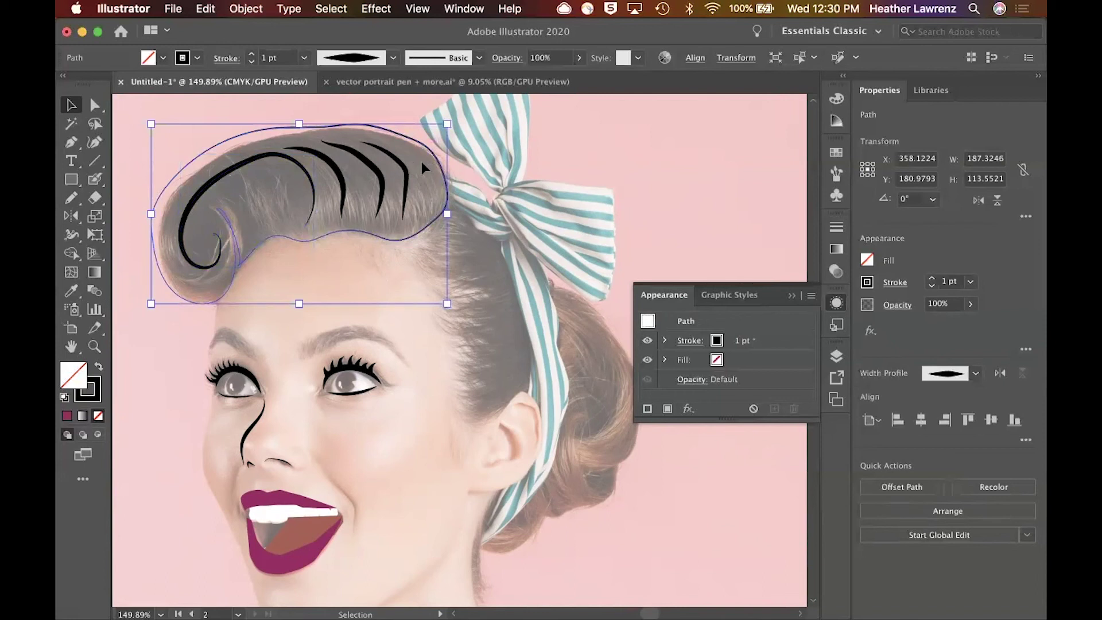
click(867, 259)
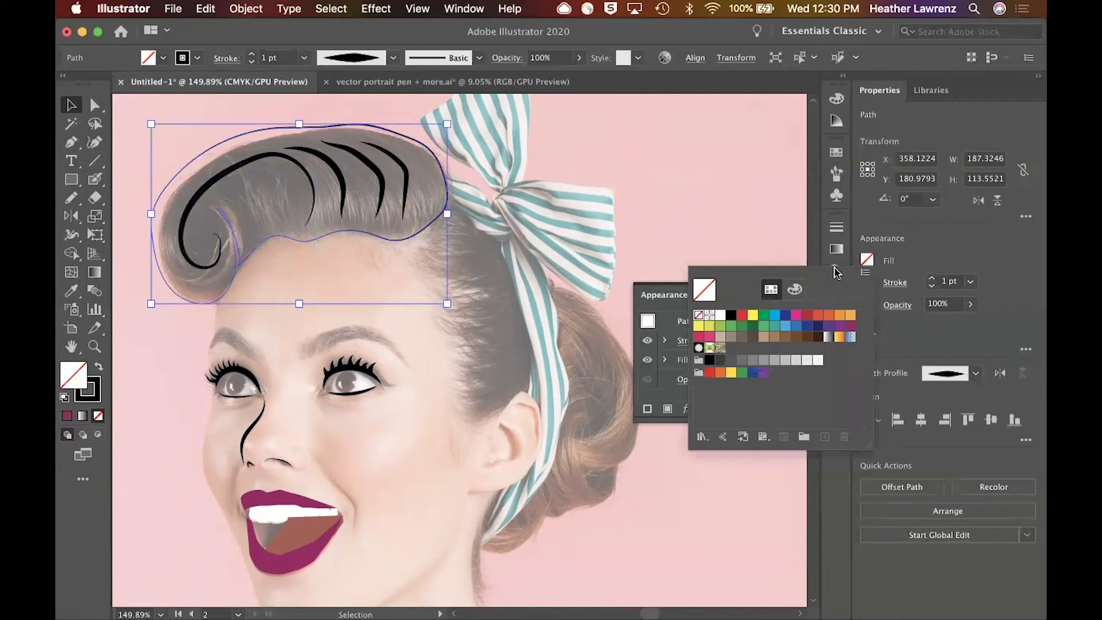
click(786, 337)
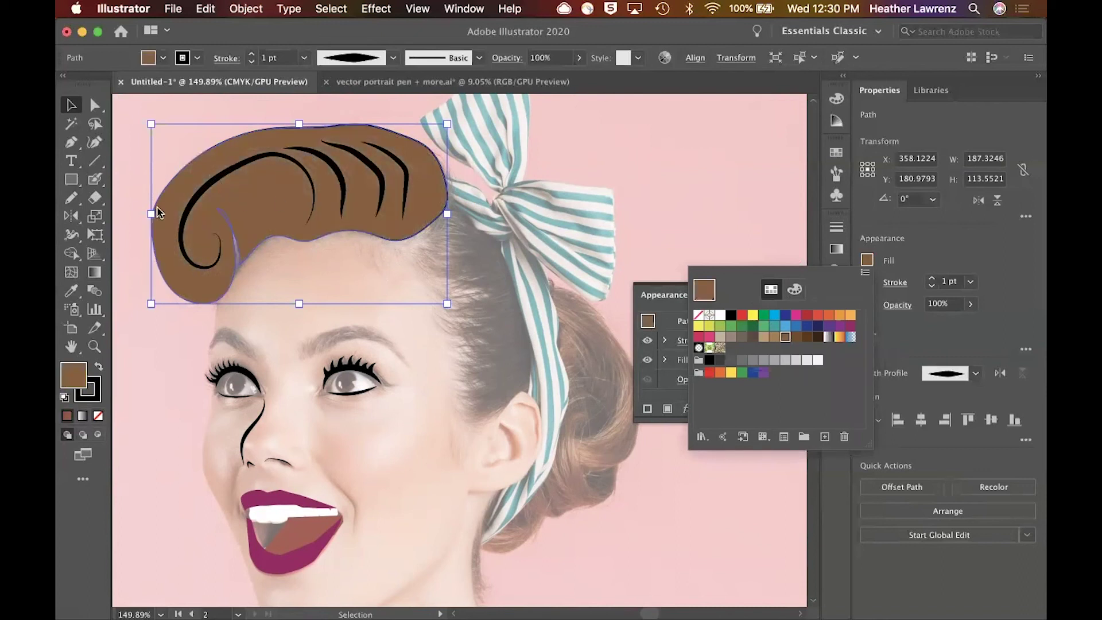
click(127, 141)
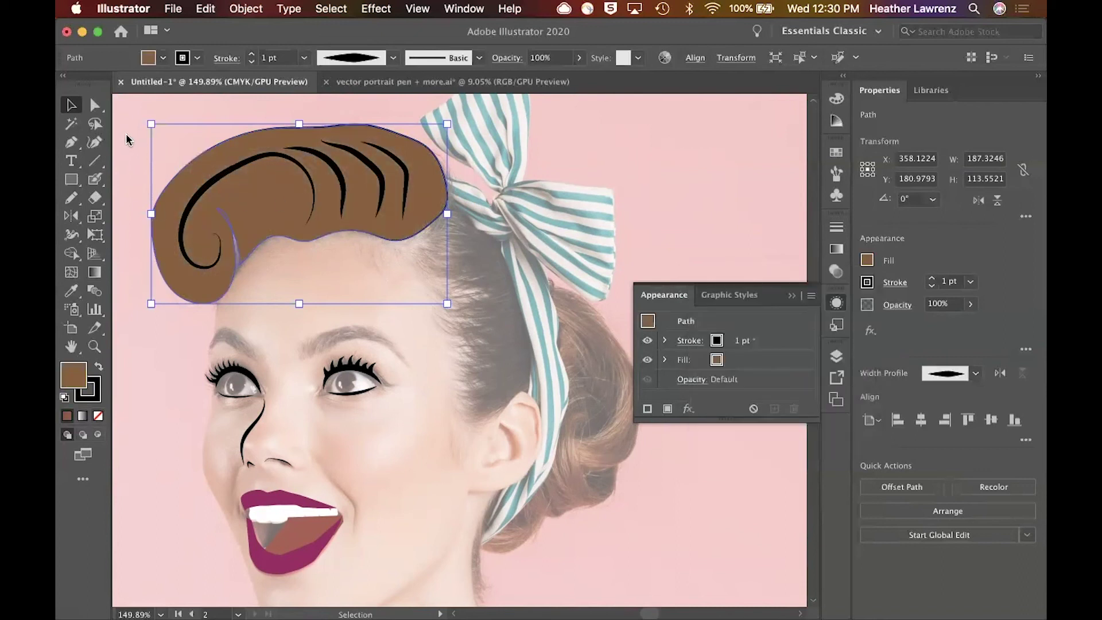
Apply the lens-shaped Width Profile 1 to the front hair roll's outline and set its stroke to 3 pt
click(123, 164)
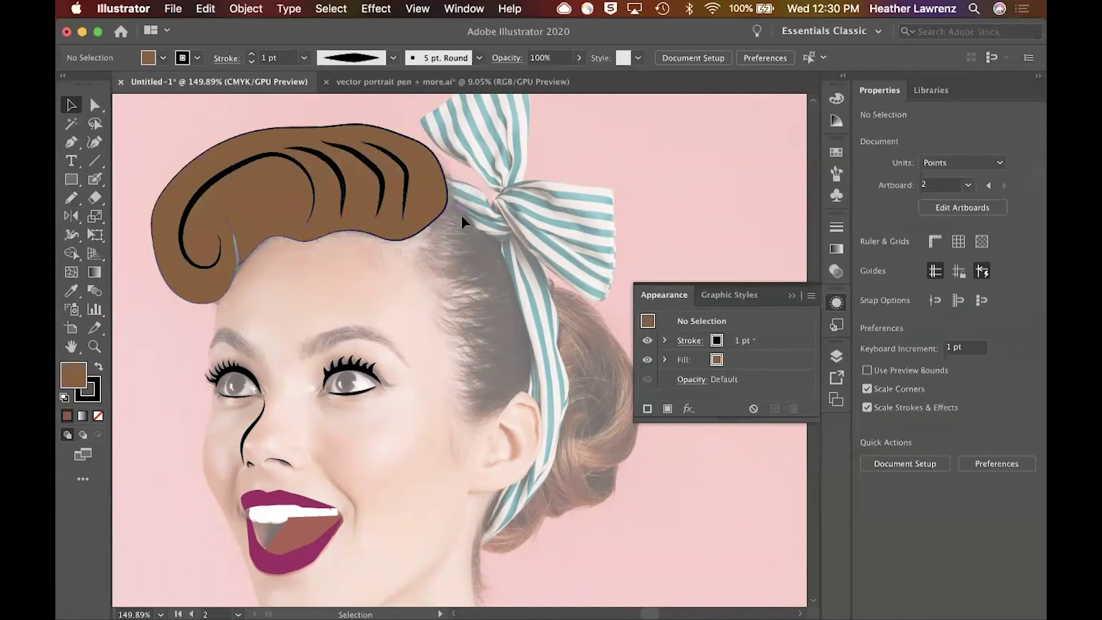
click(239, 252)
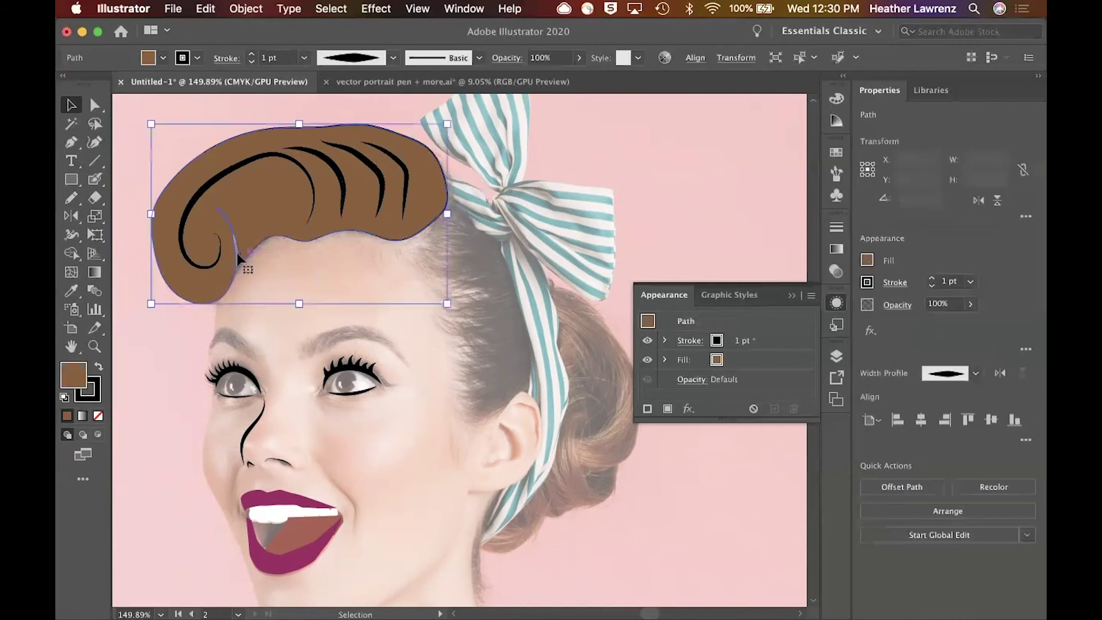
click(392, 57)
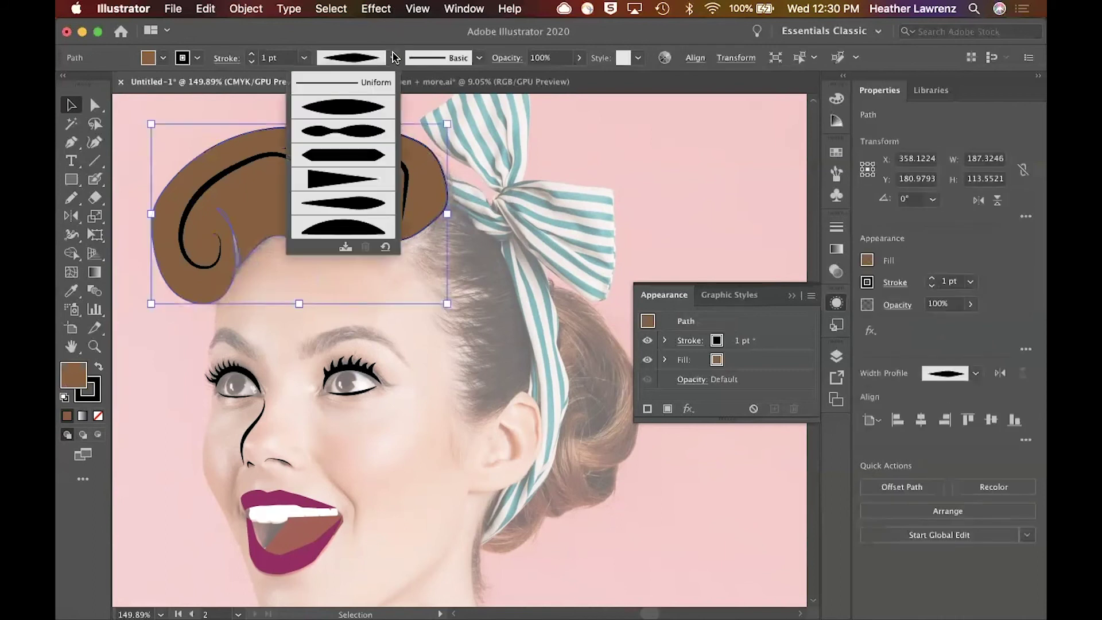
click(347, 118)
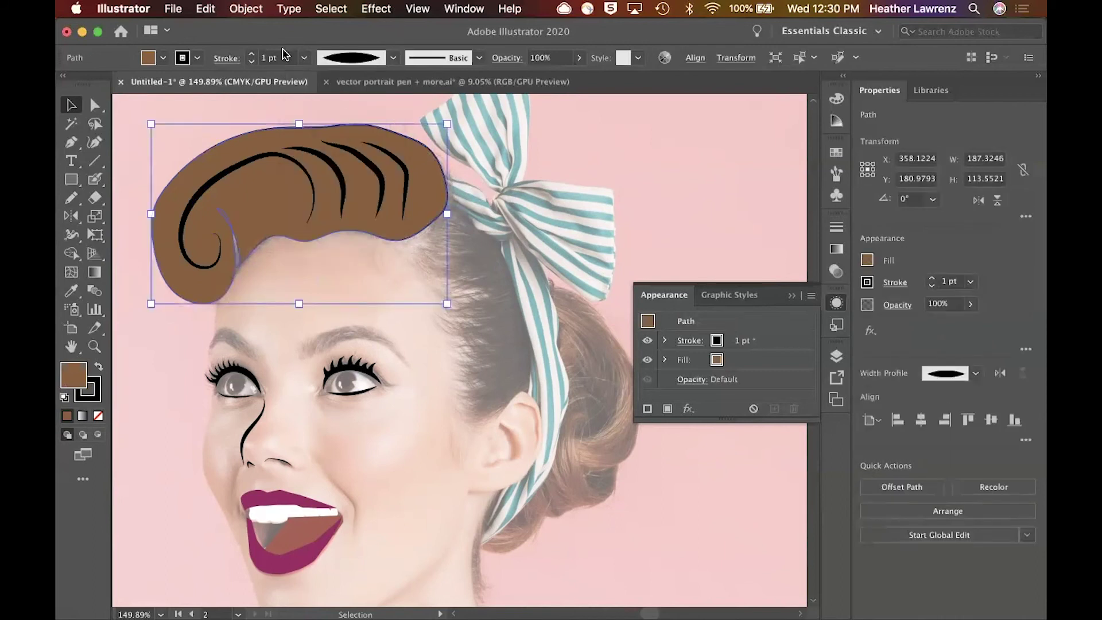
click(252, 54)
click(252, 54)
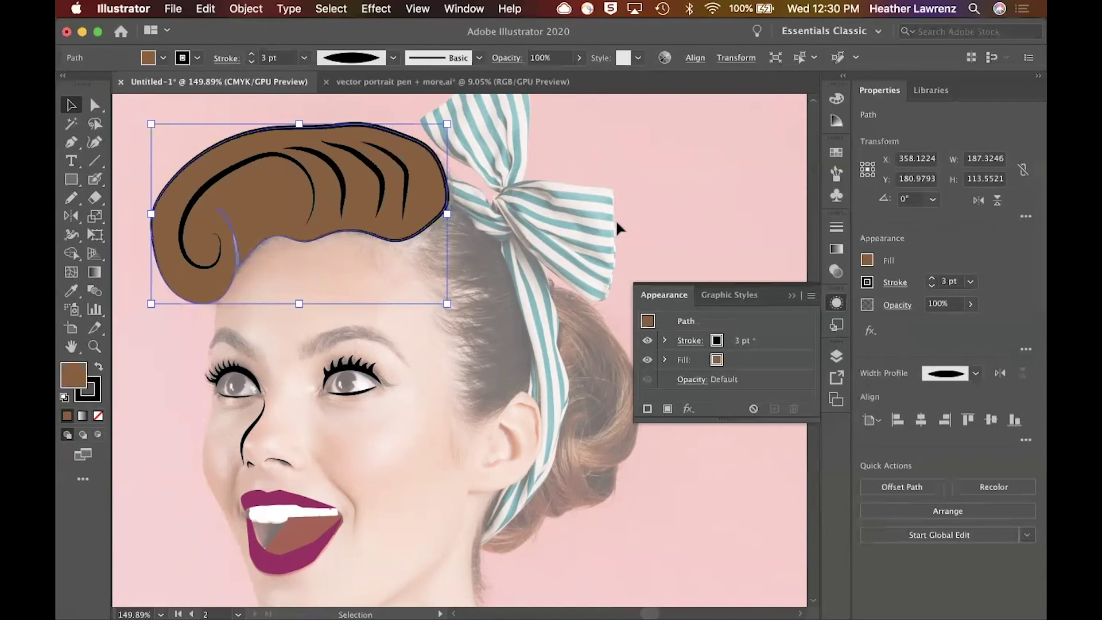
click(663, 253)
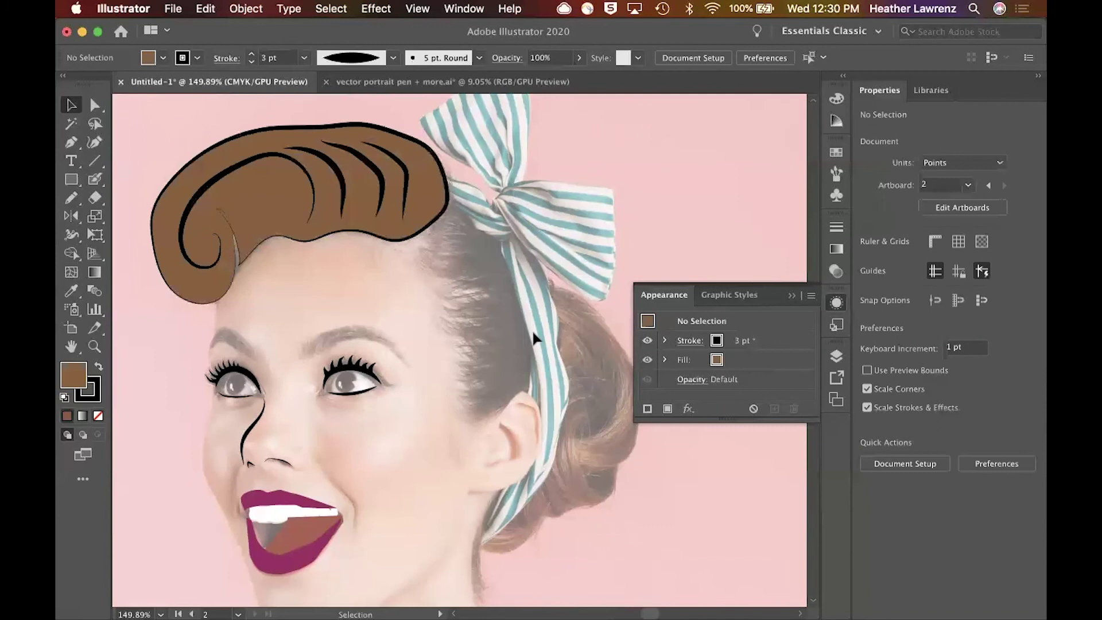
Redraw the hair roll's outline with the Pencil tool at the notch where the curl meets the forehead
scroll(532, 328, down, 3)
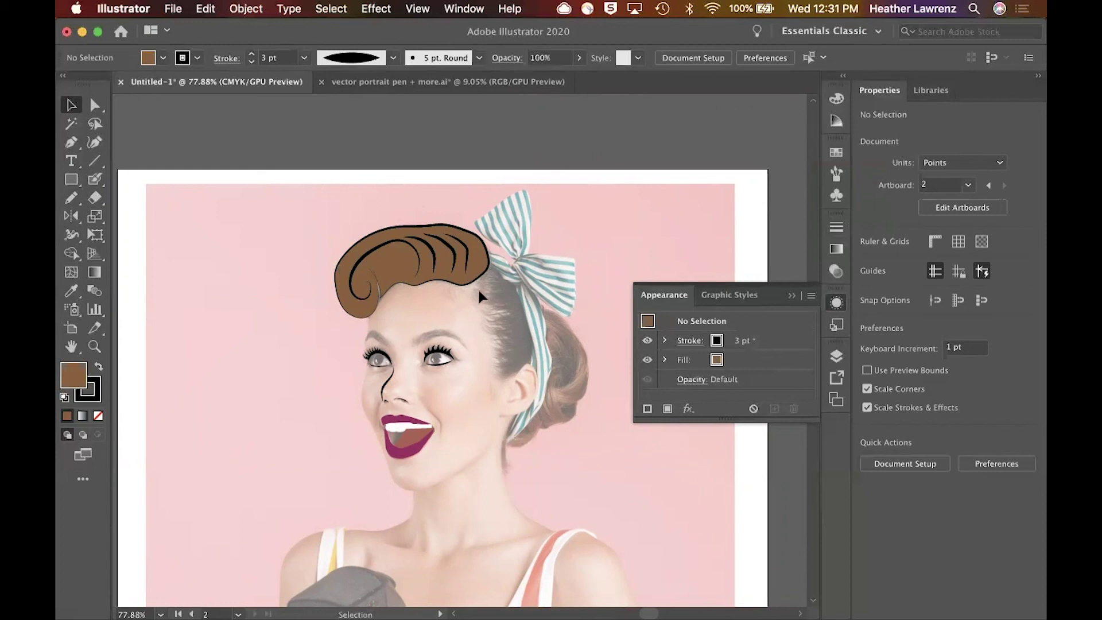
click(414, 265)
click(389, 280)
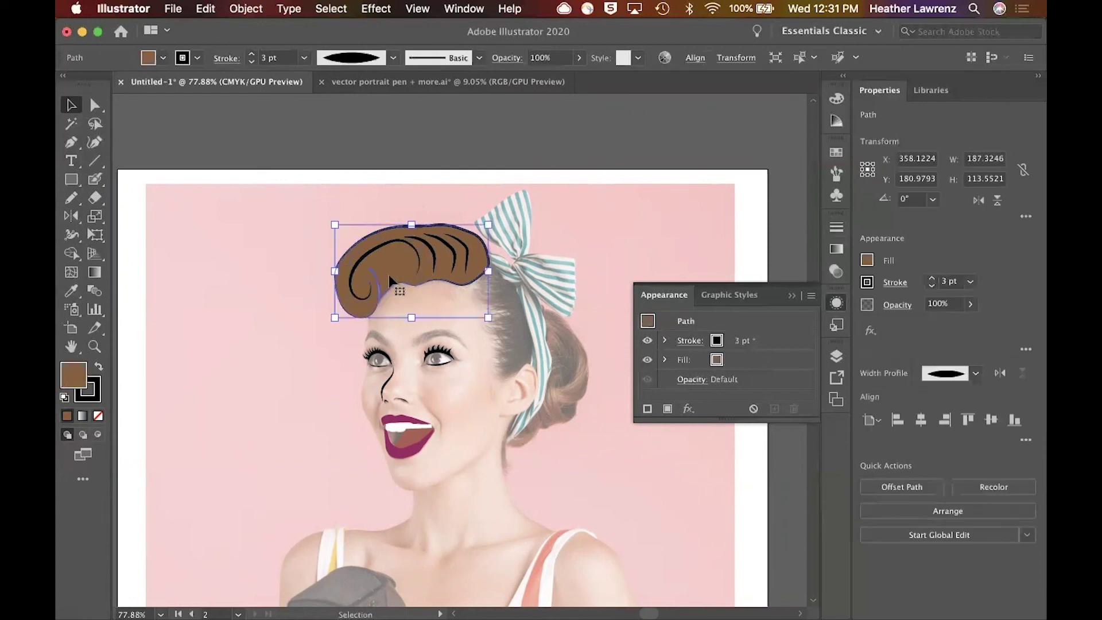
key(p)
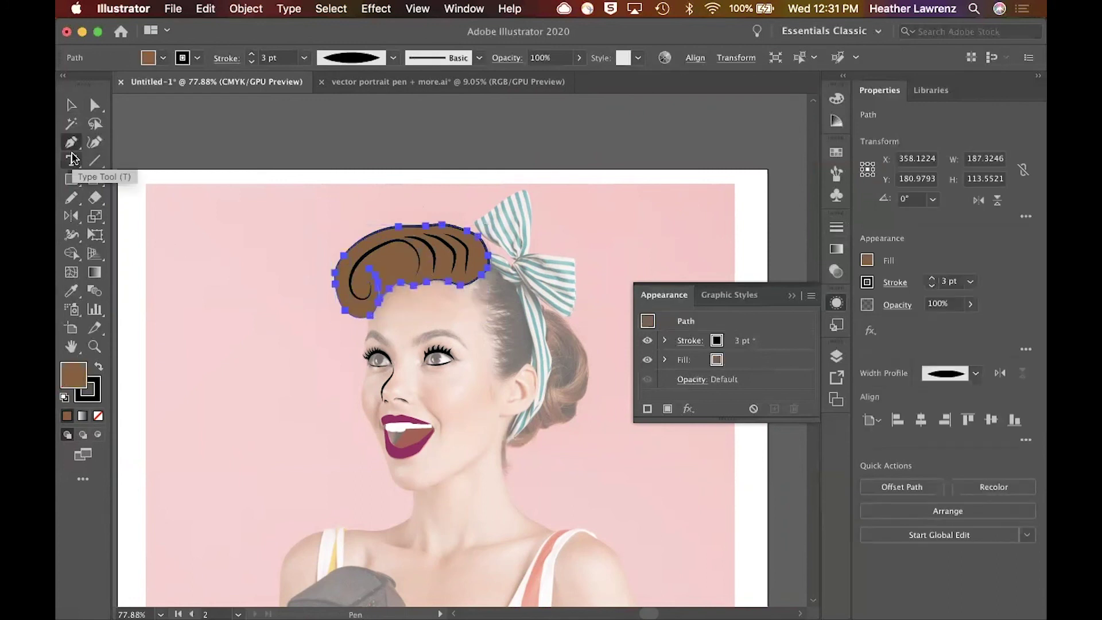
click(71, 197)
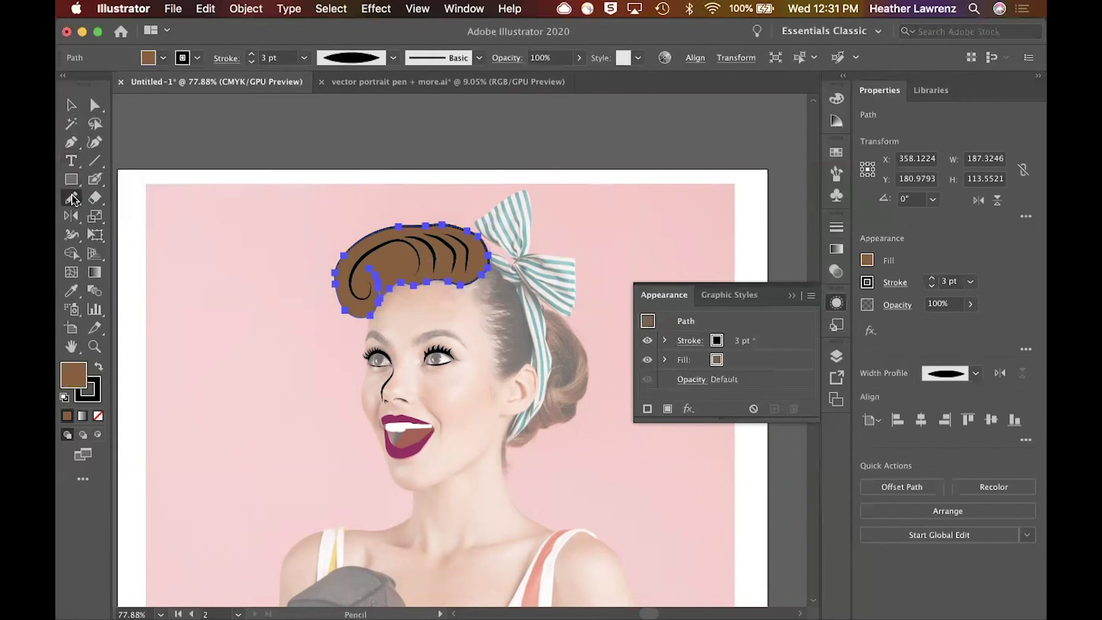
scroll(397, 304, up, 5)
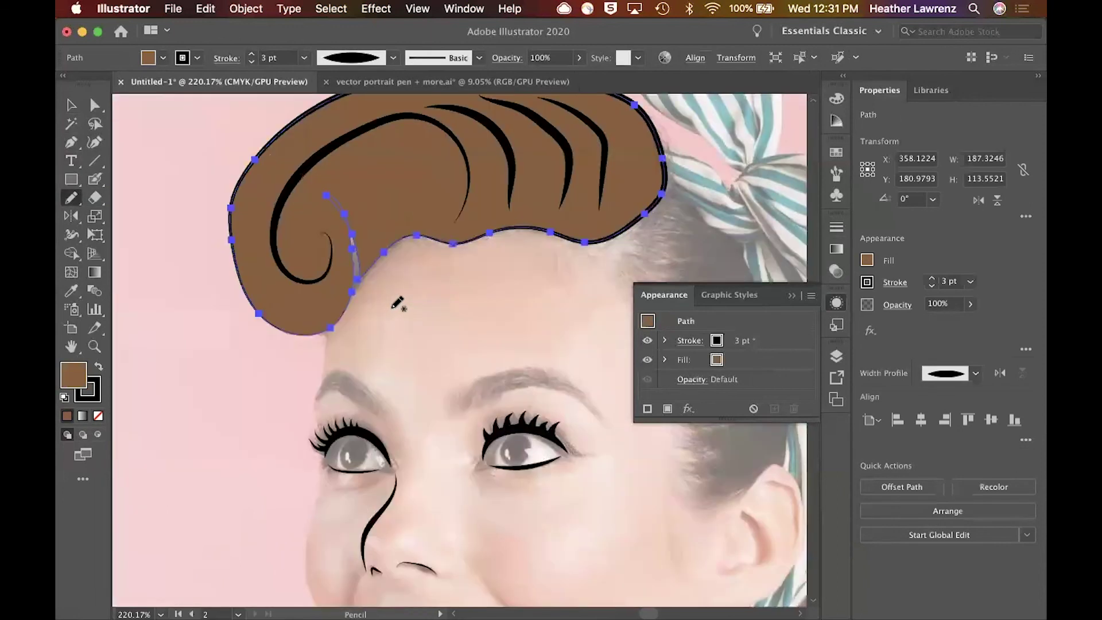
scroll(358, 268, up, 1)
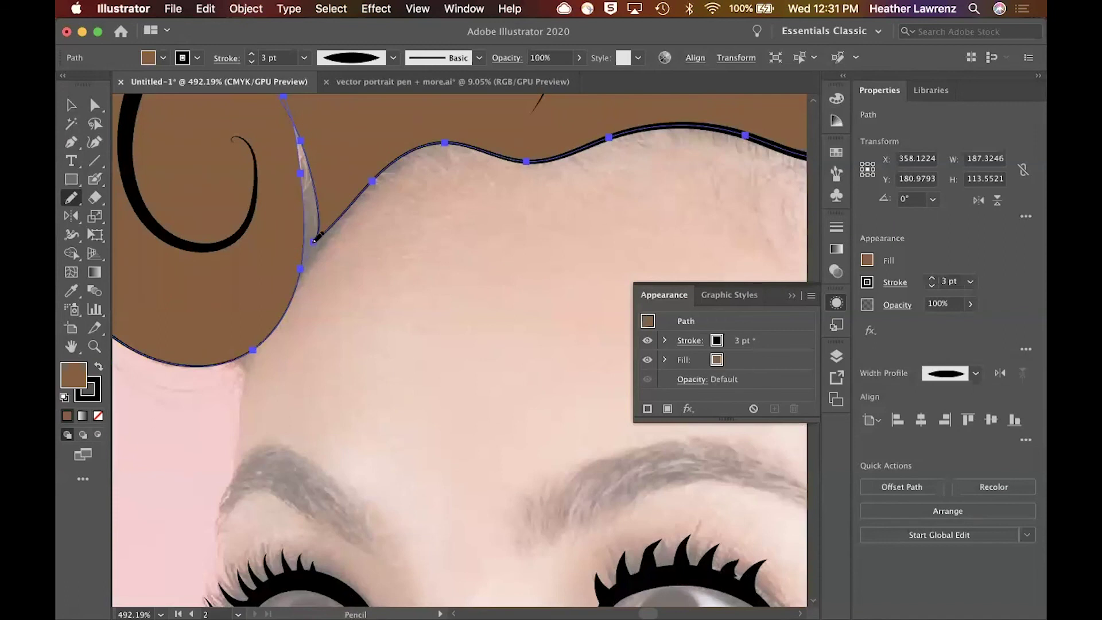
drag(327, 181, 328, 180)
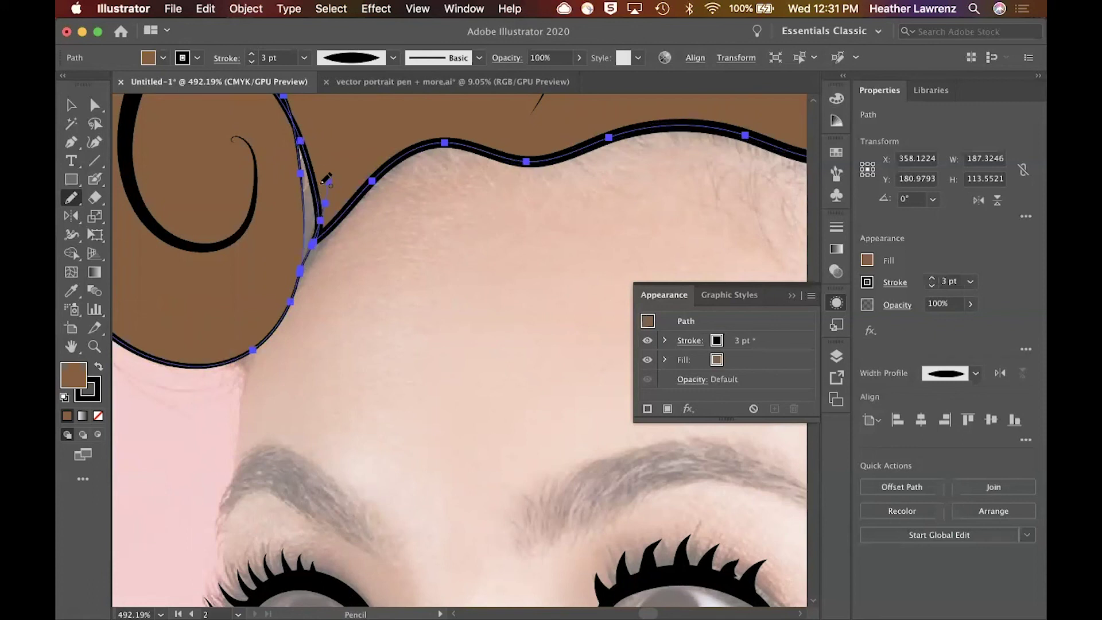
drag(302, 114, 301, 113)
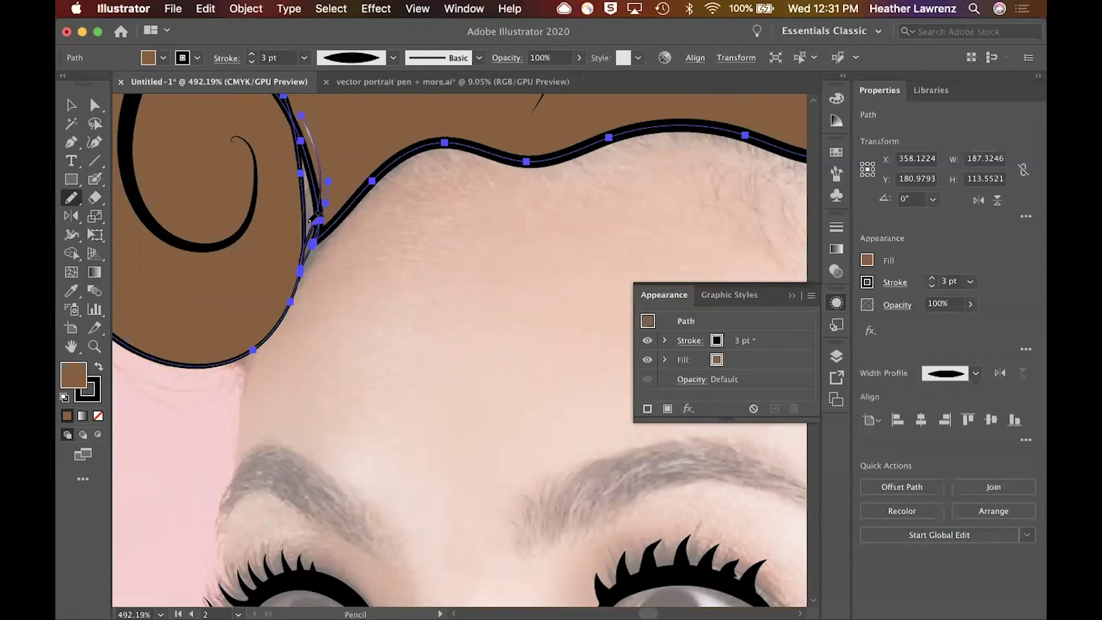
key(super)
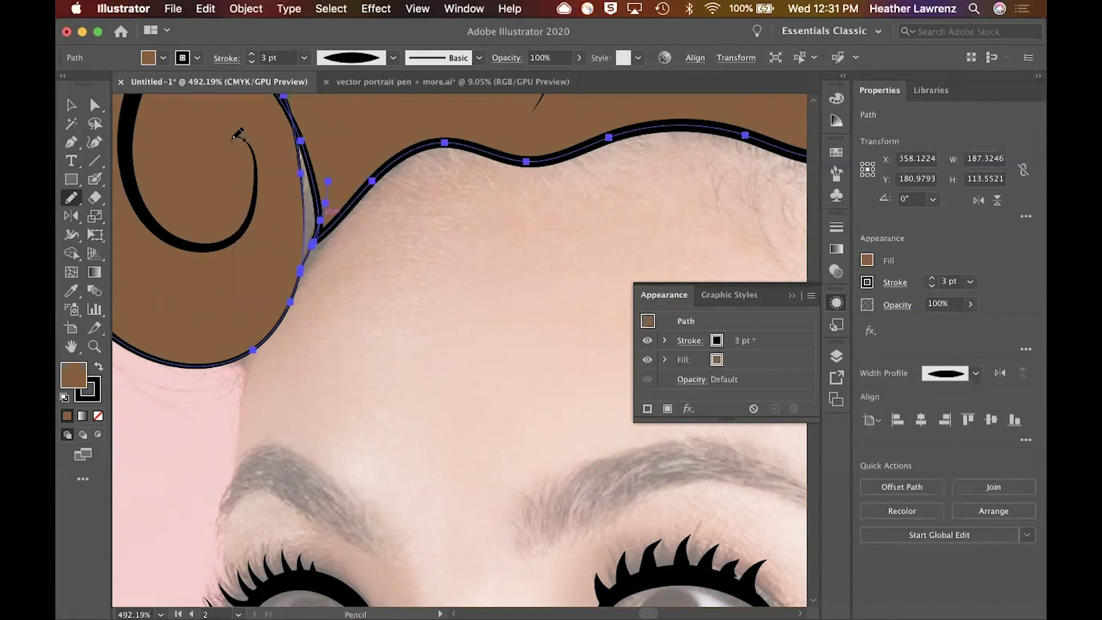
Redraw the inner end of the large curl's spiral strand with the Pencil tool
click(98, 108)
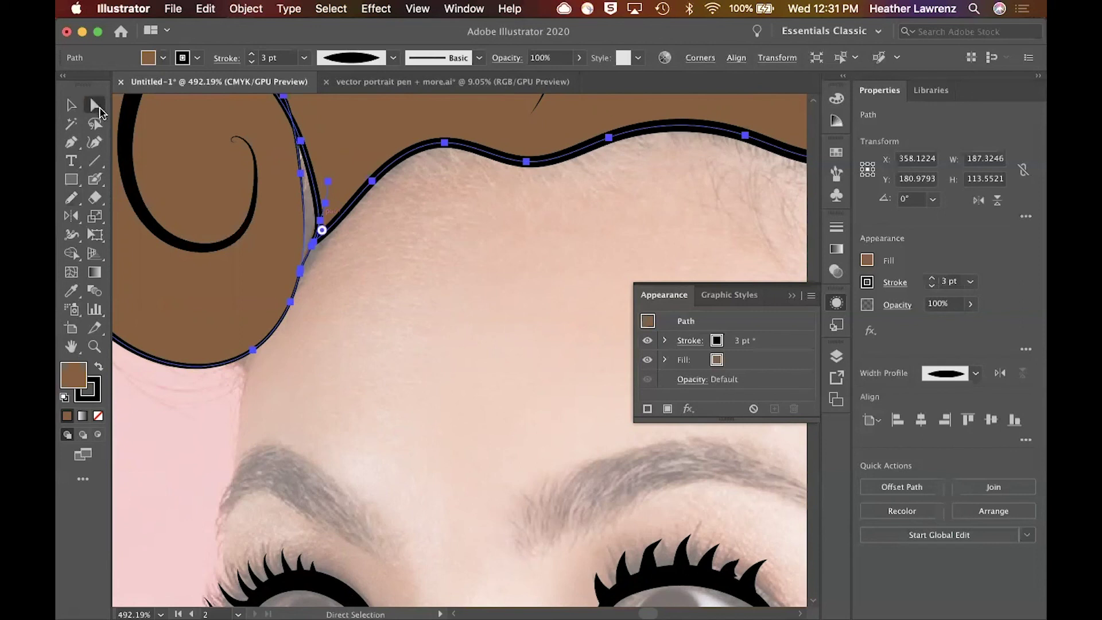
click(124, 161)
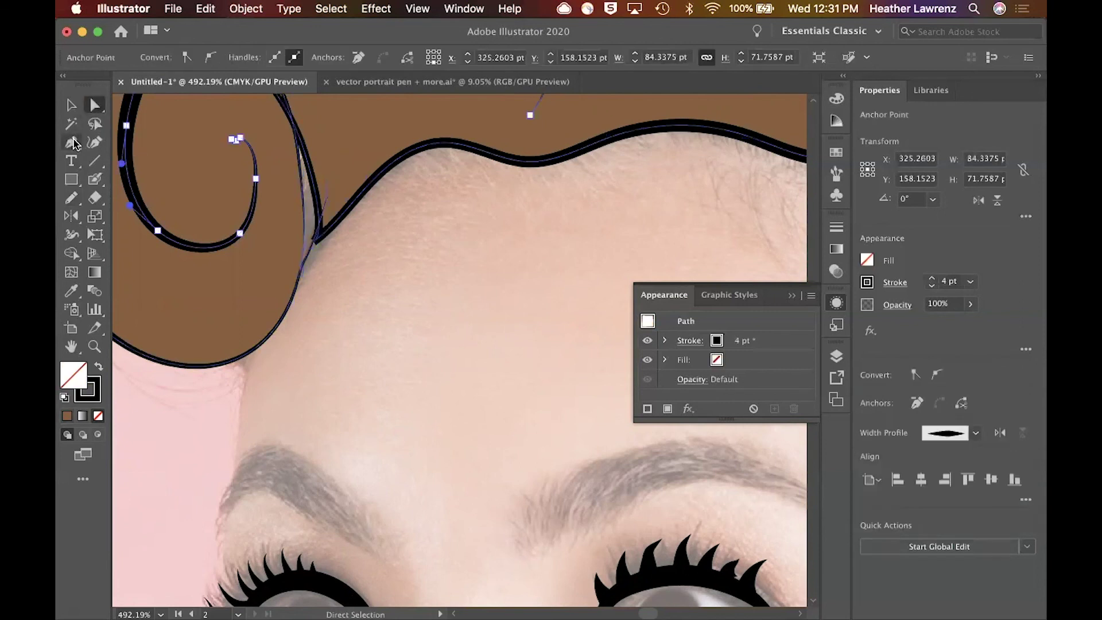
click(71, 198)
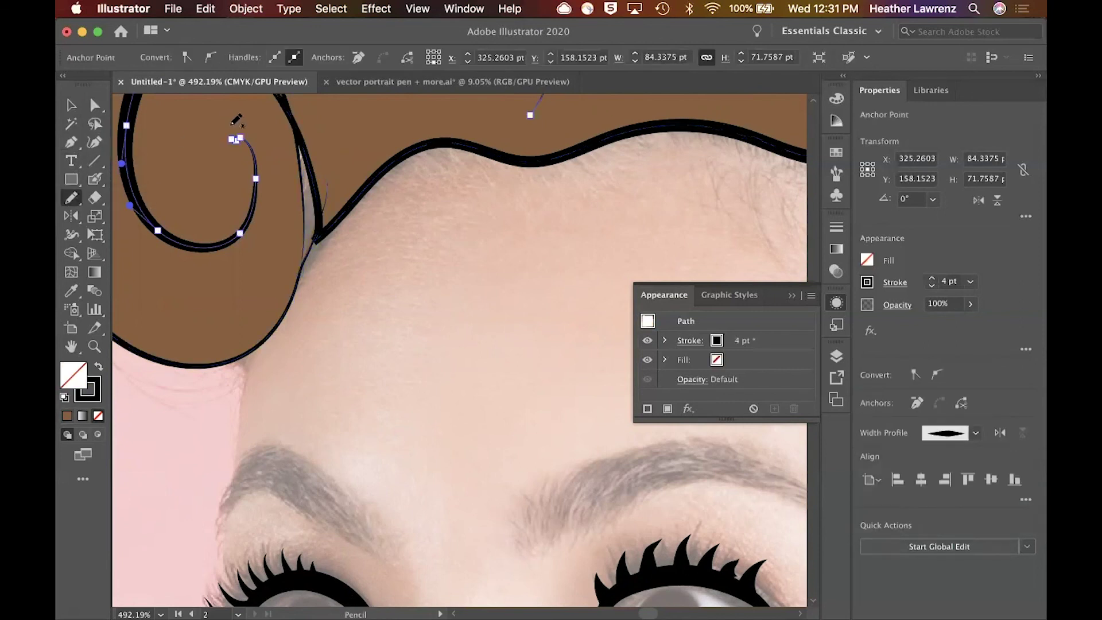
mouse_move(259, 182)
mouse_down()
mouse_move(237, 233)
mouse_move(209, 246)
mouse_up()
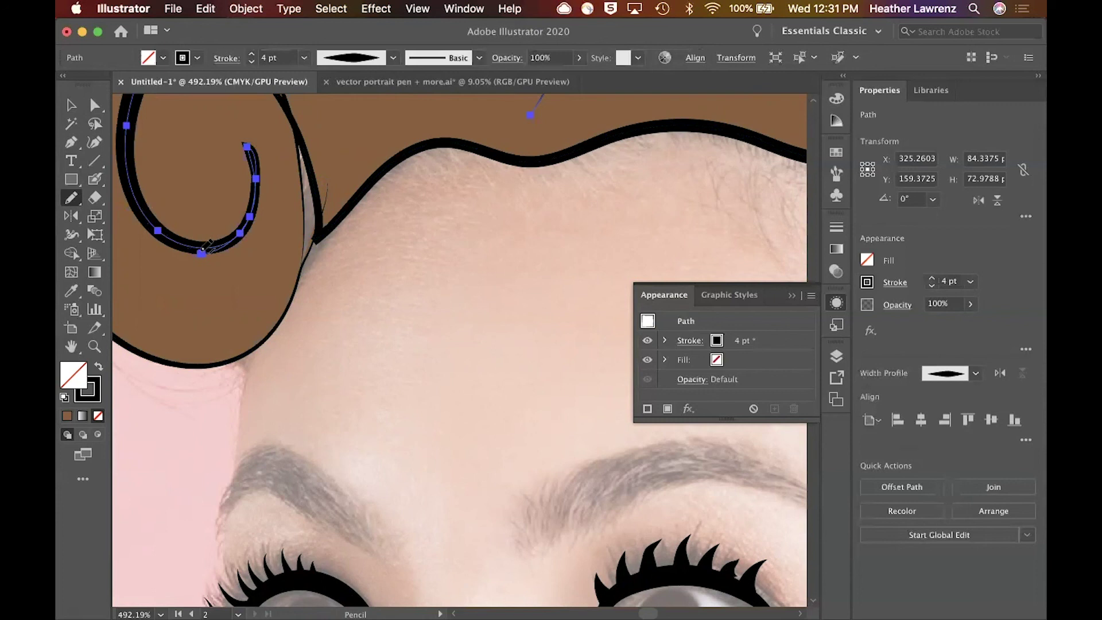
key(super+0)
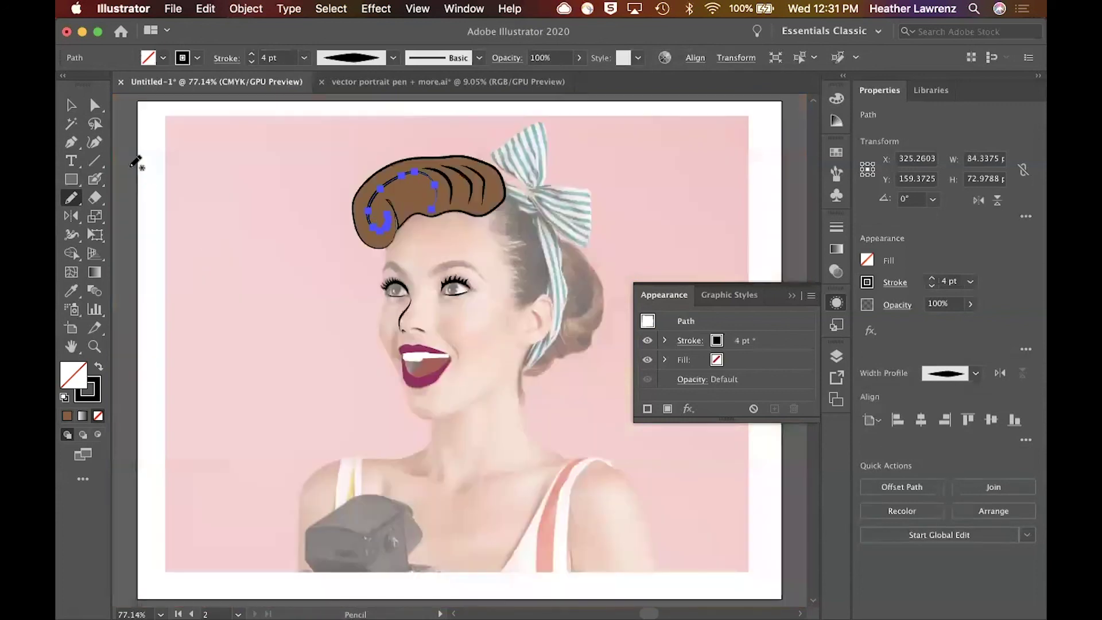
Trace the face as a closed Pencil shape around cheek, chin and jaw, passing through the side hair and front roll
click(70, 106)
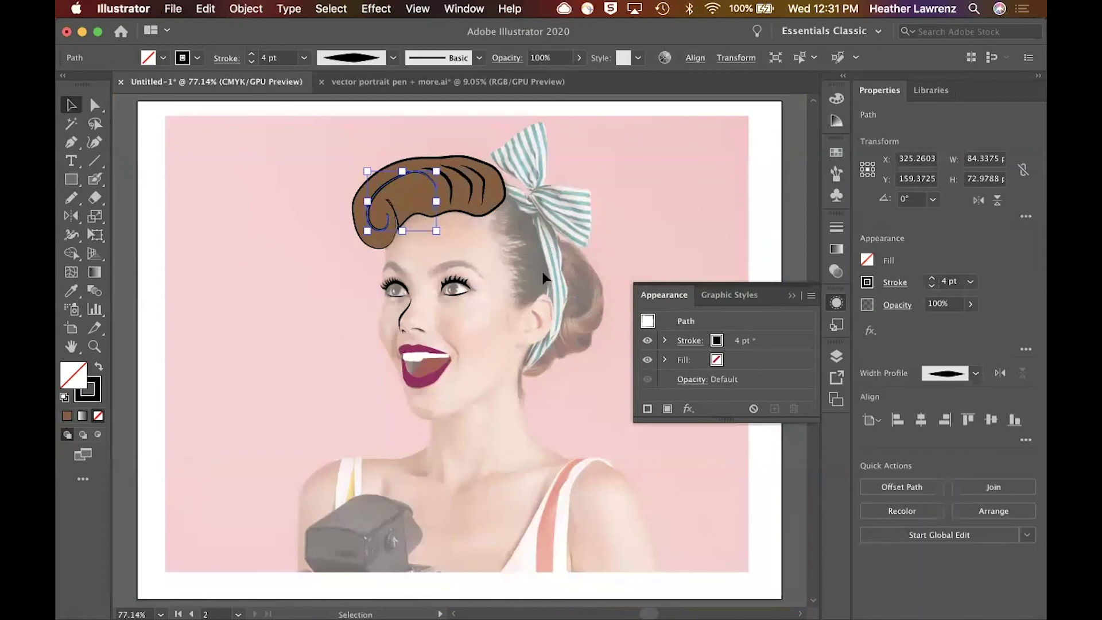
scroll(542, 271, up, 3)
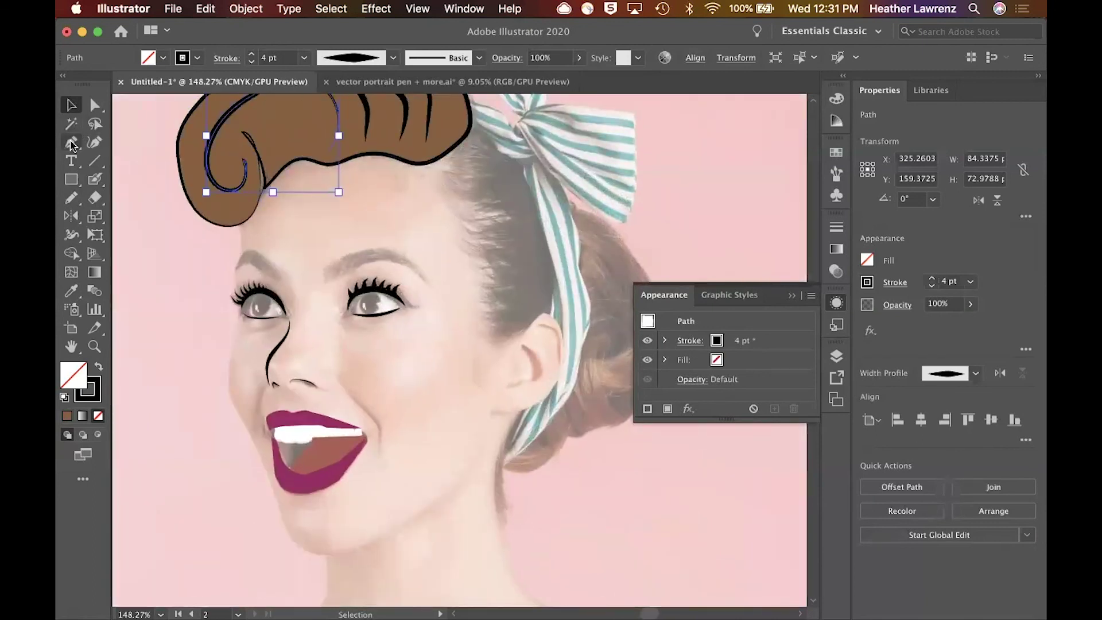
click(71, 198)
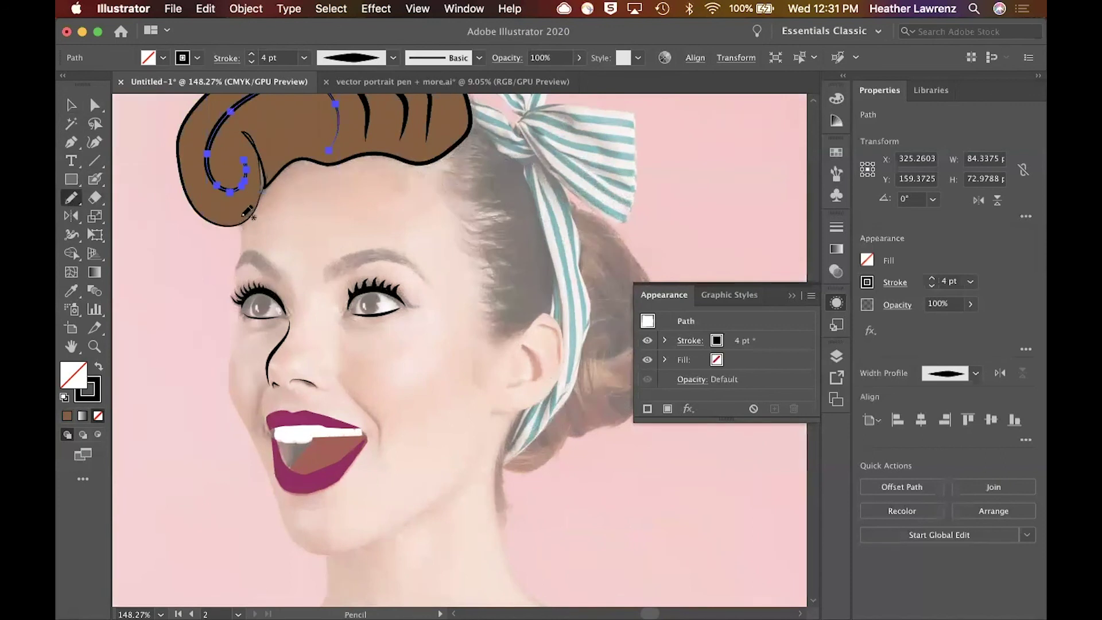
mouse_move(246, 225)
mouse_down()
mouse_move(232, 392)
mouse_move(292, 531)
mouse_move(327, 551)
mouse_move(359, 549)
mouse_move(471, 489)
mouse_move(504, 435)
mouse_move(519, 372)
mouse_move(514, 304)
mouse_move(493, 204)
mouse_move(421, 135)
mouse_up()
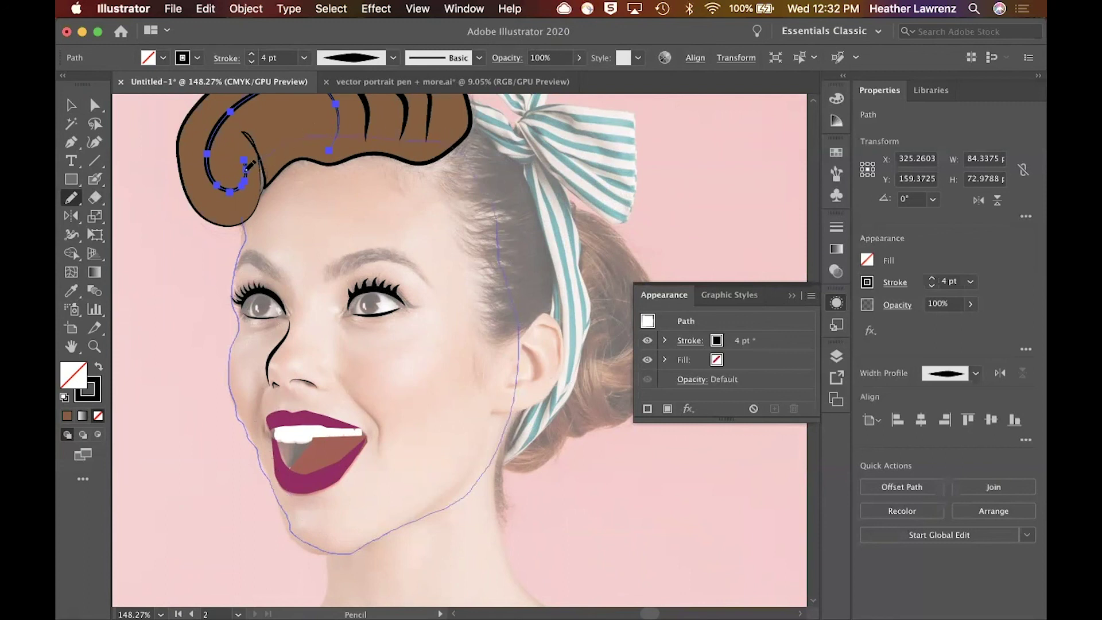
drag(238, 205, 241, 225)
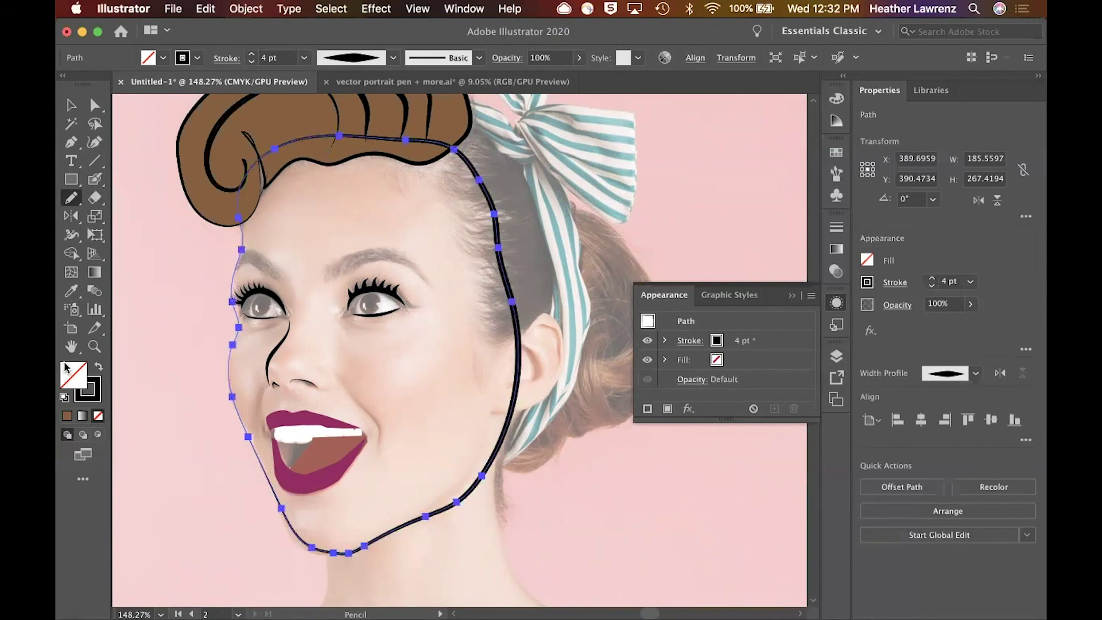
Remove the face shape's stroke and fill it with white
click(95, 390)
click(98, 415)
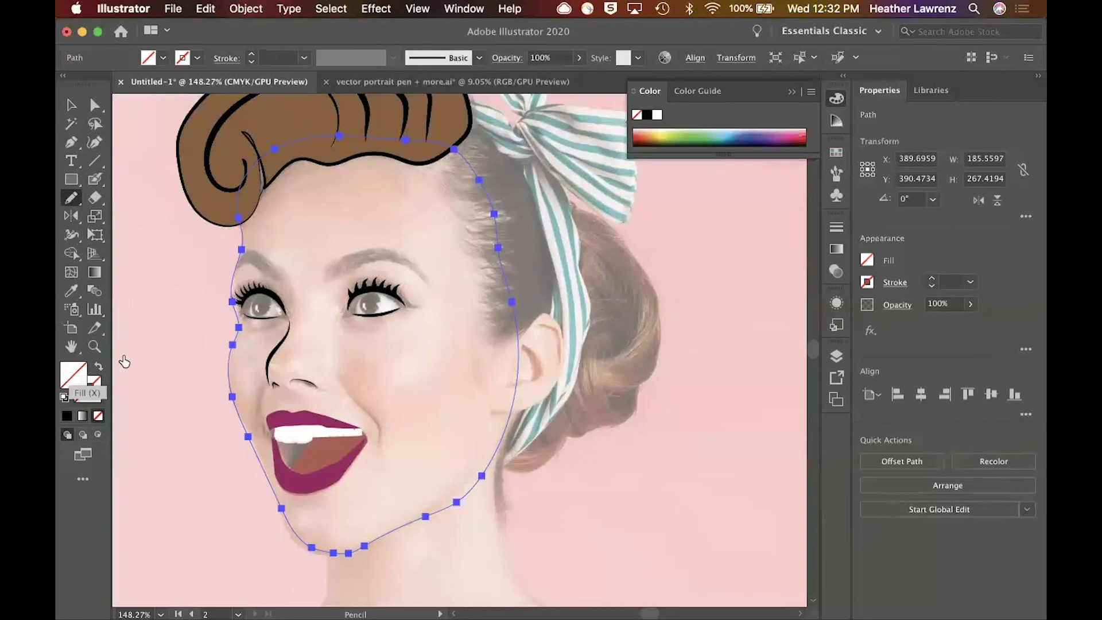
click(866, 282)
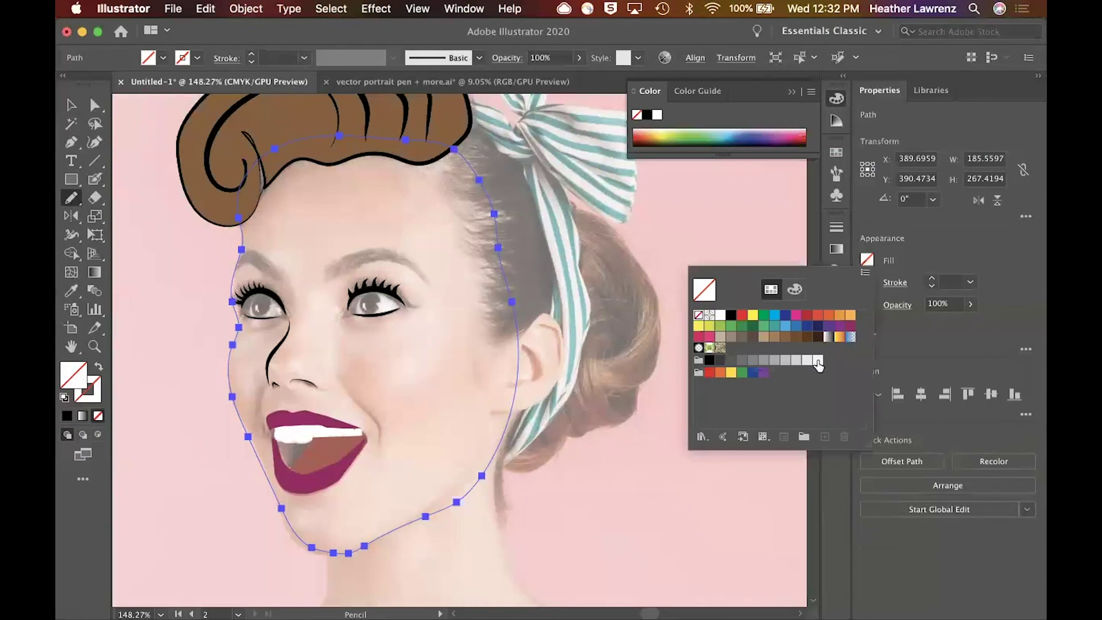
click(911, 253)
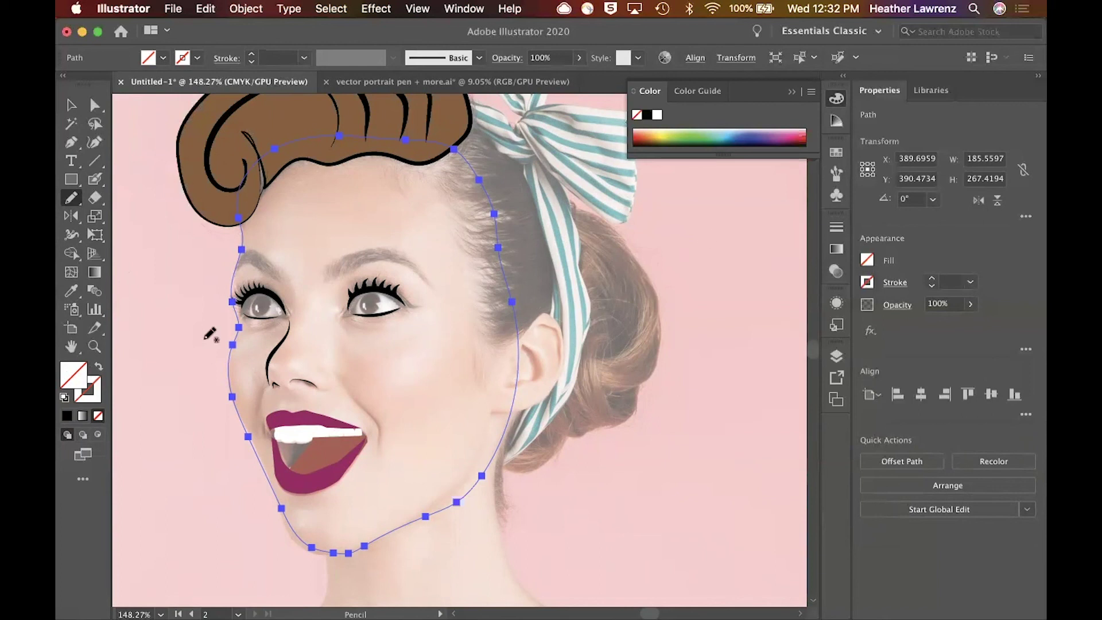
click(867, 261)
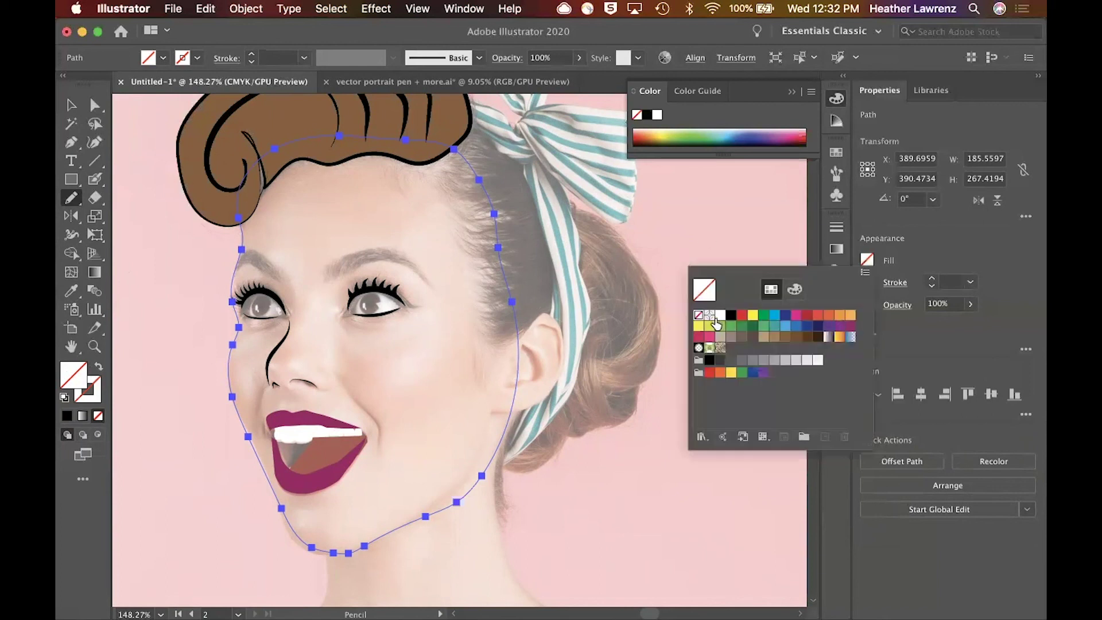
click(721, 315)
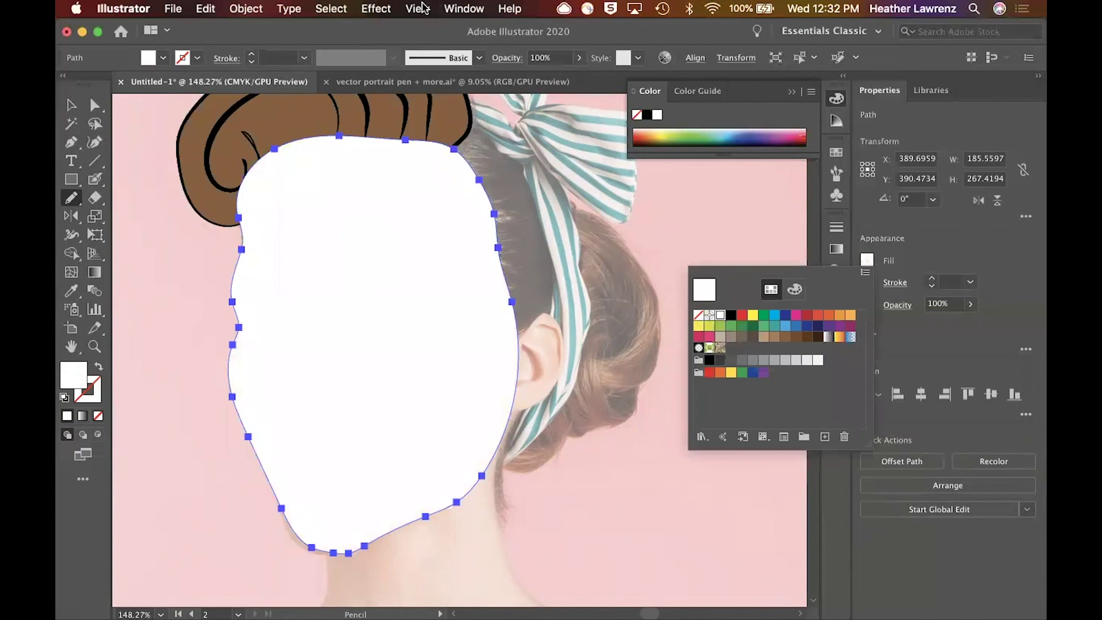
Send the white face shape backward step by step until it lies behind the hair roll, lashes, nose and mouth
click(418, 8)
click(422, 7)
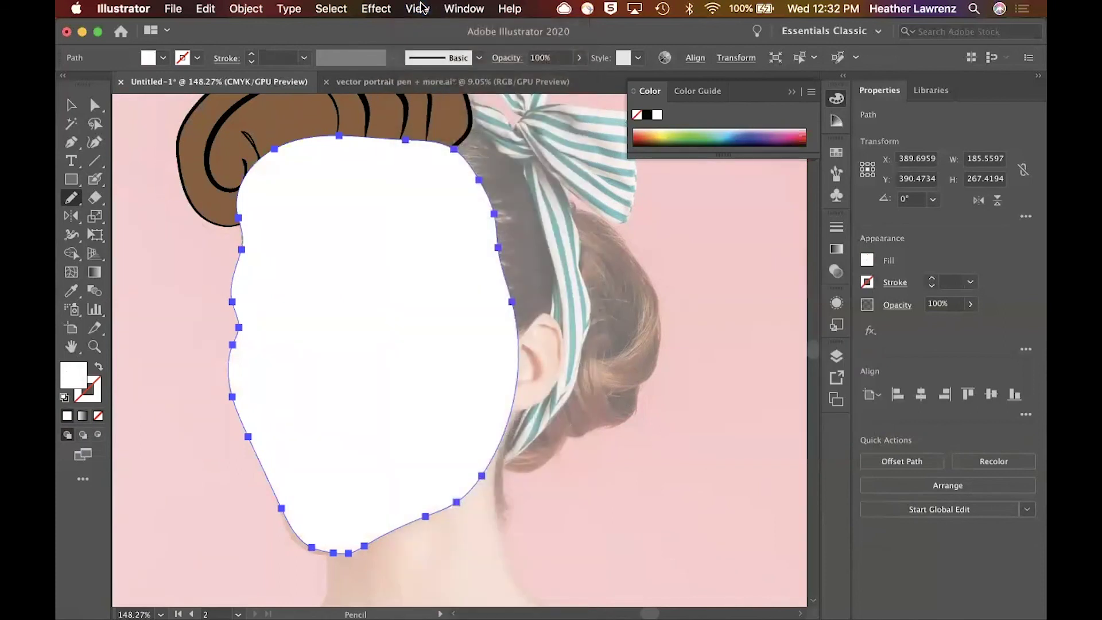
click(71, 105)
click(95, 104)
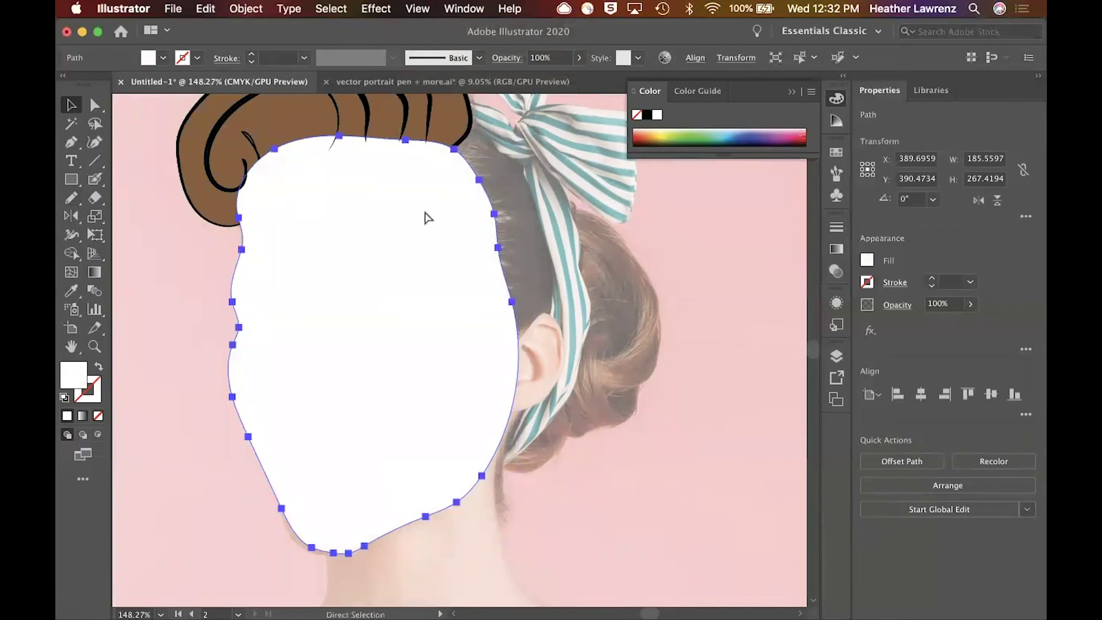
key(super+bracketleft)
key(super+bracketleft)
key(super+bracketleft)
key(super+bracketleft)
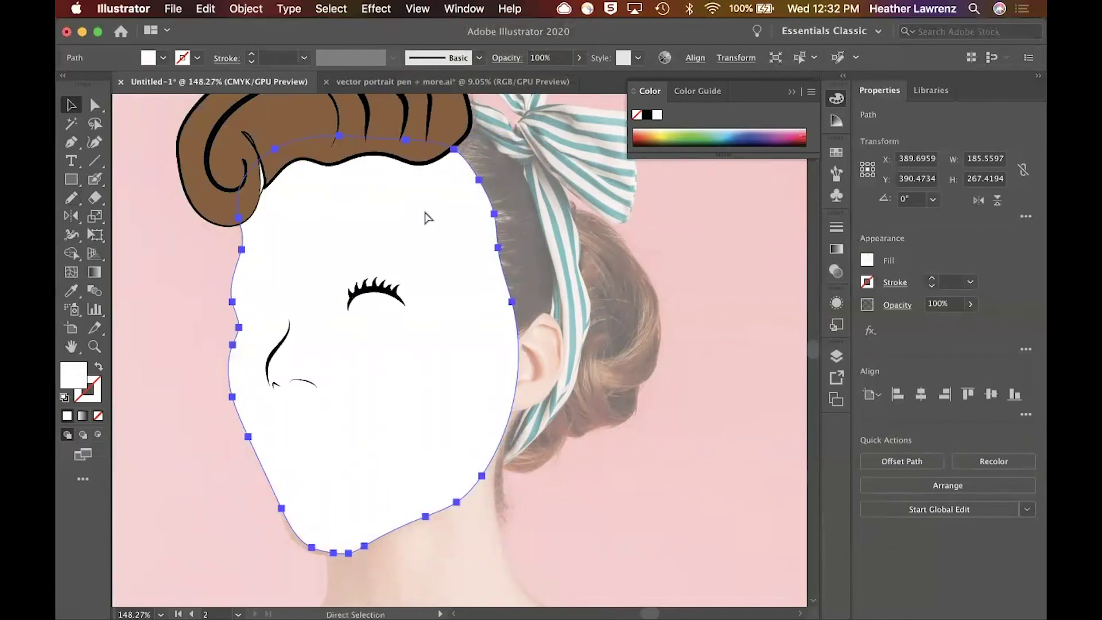
key(super+bracketleft)
key(super+bracketleft)
key(super+bracketleft)
key(super+bracketleft)
key(v)
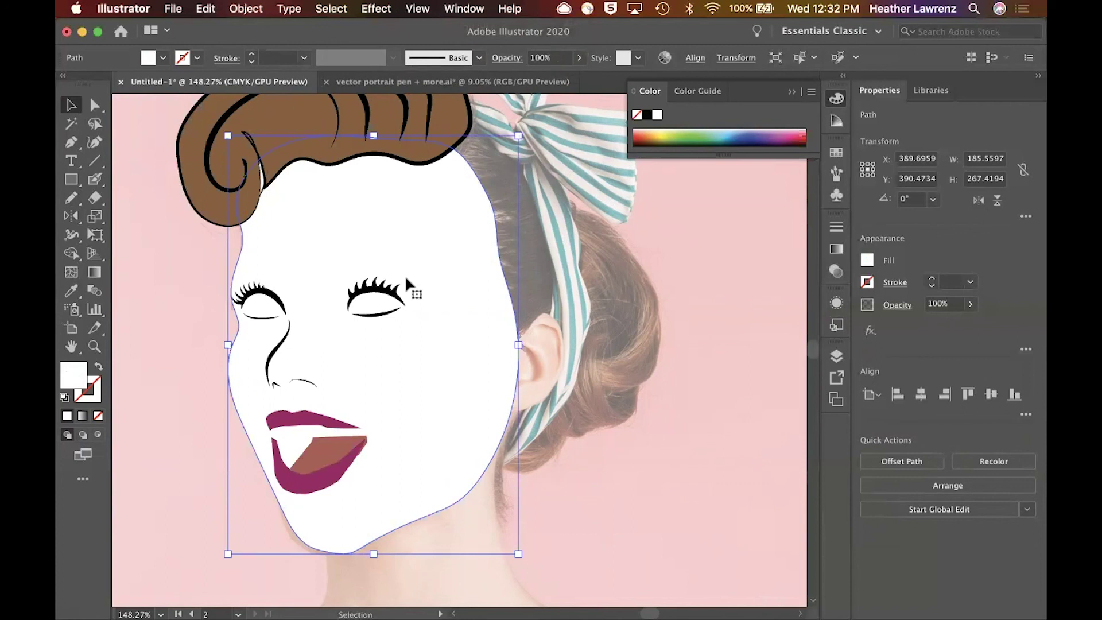
Move the white face shape aside and draw an ellipse about 10 by 13.5 pt over the left-hand eye's iris
drag(406, 280, 551, 328)
scroll(252, 314, up, 5)
click(80, 179)
click(117, 198)
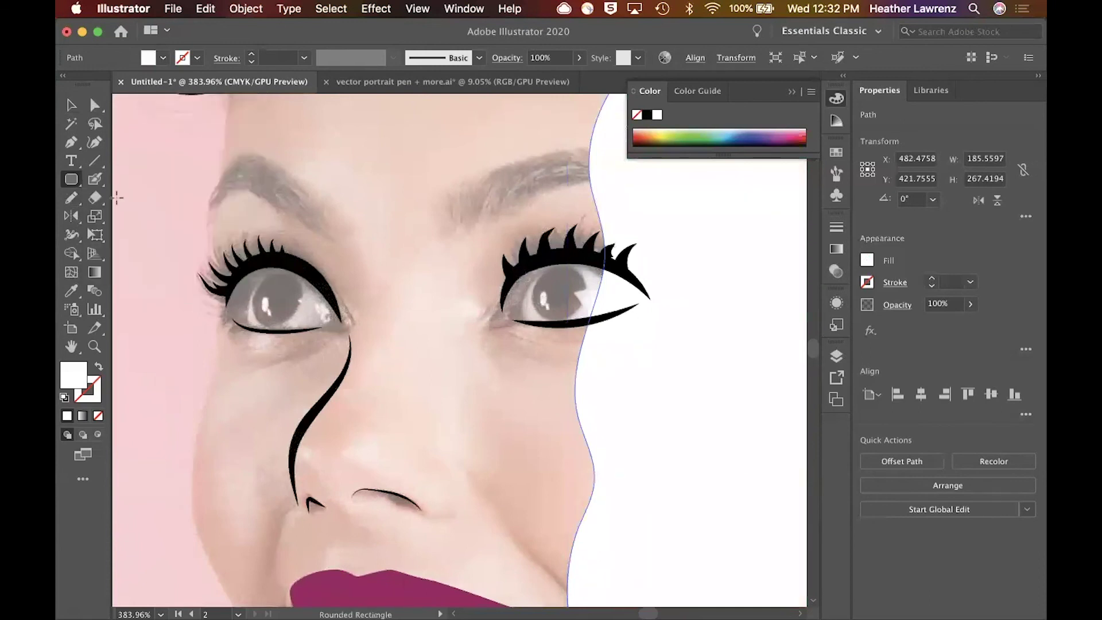
click(73, 181)
click(117, 216)
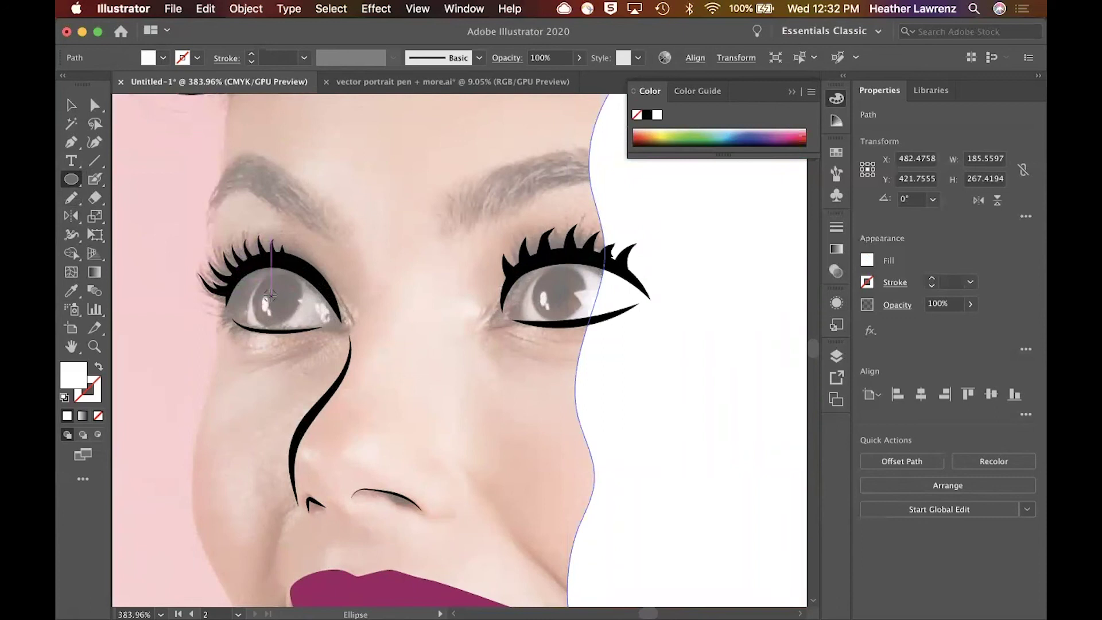
drag(269, 296, 293, 322)
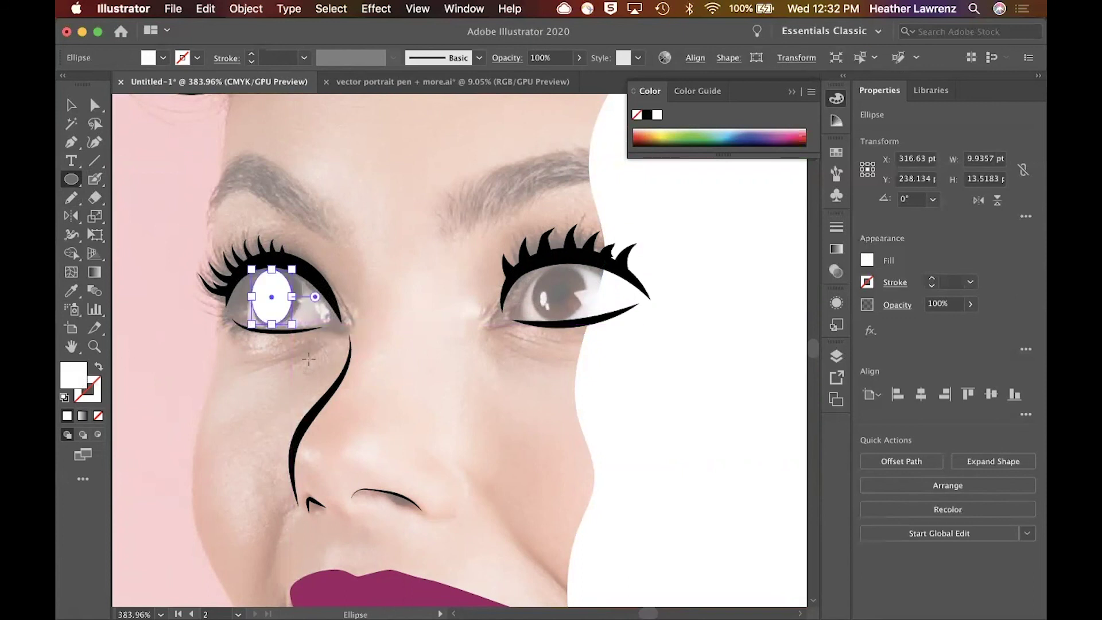
Fill the iris ellipse with a dark brown sampled from the photo's eye and set its opacity to 100%
click(72, 290)
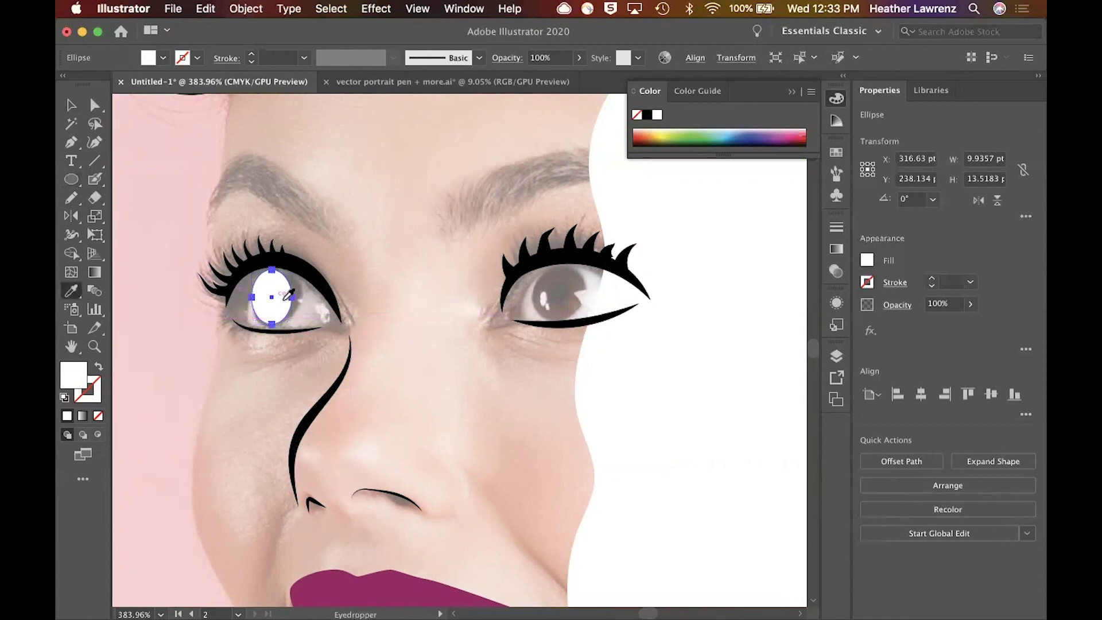
click(291, 291)
click(71, 105)
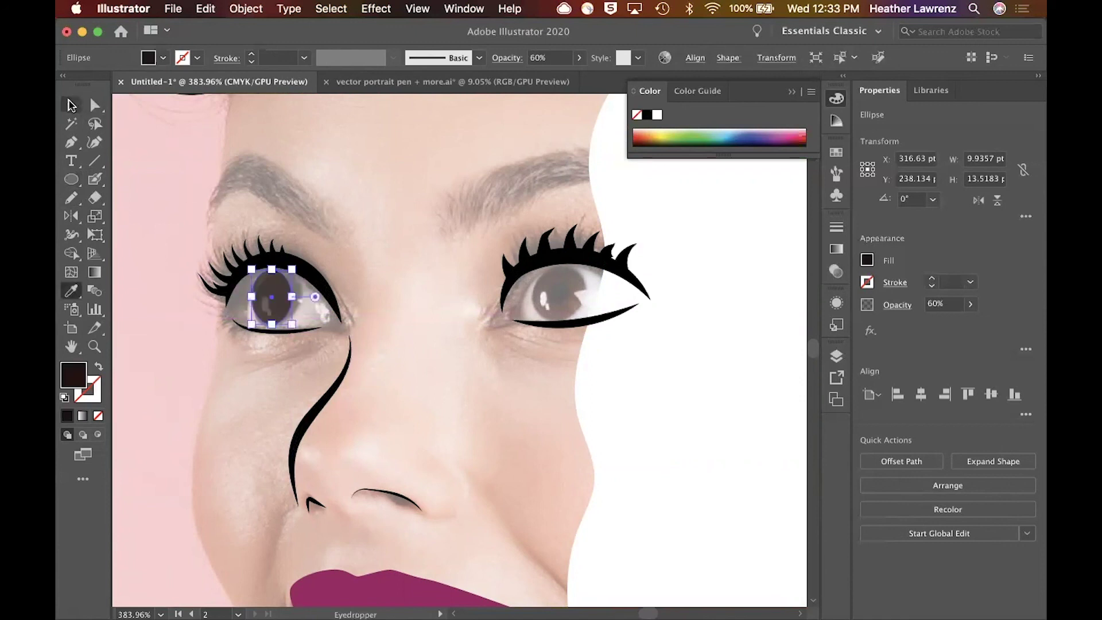
click(868, 260)
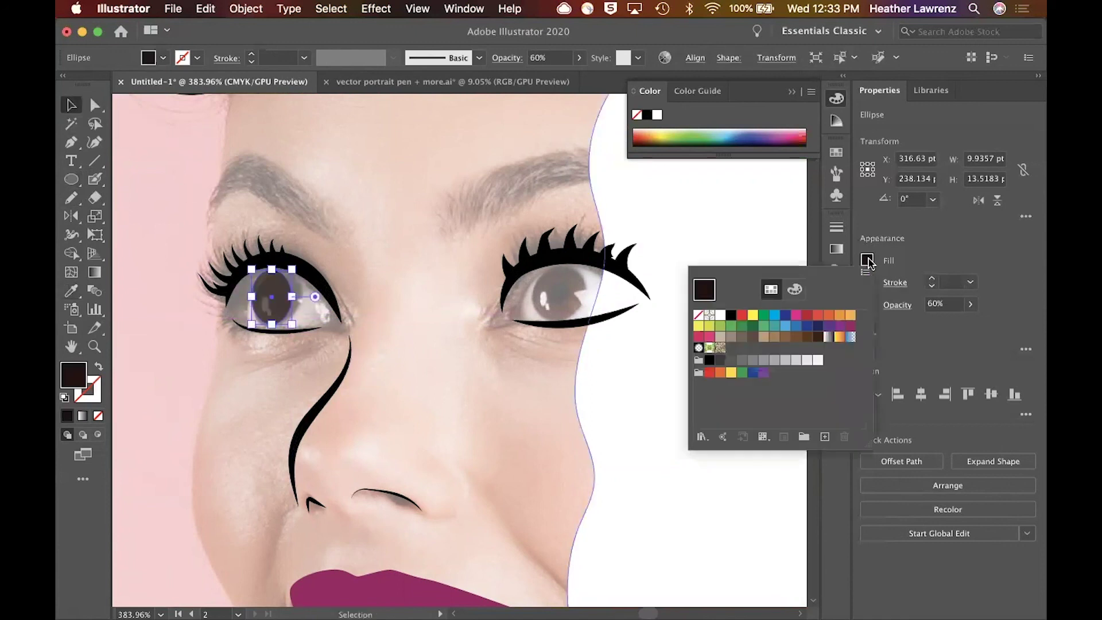
click(869, 262)
click(970, 304)
drag(950, 332, 1002, 324)
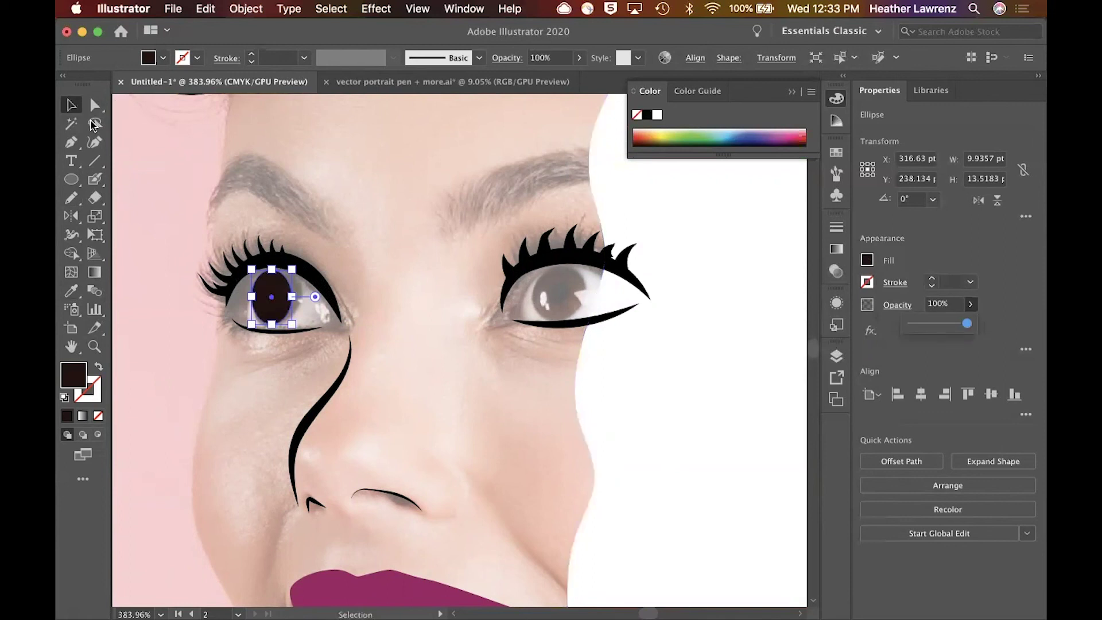
Copy the dark ellipse onto the right-hand eye's iris and scale it to about 9.2 by 12.5 pt
drag(270, 289, 561, 274)
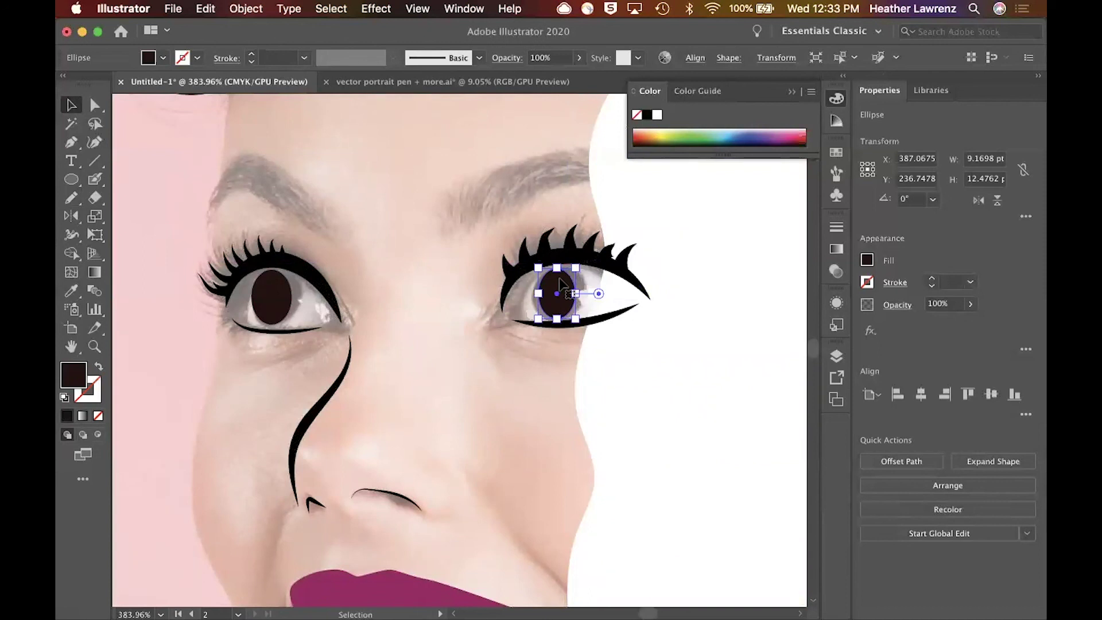
key(super+0)
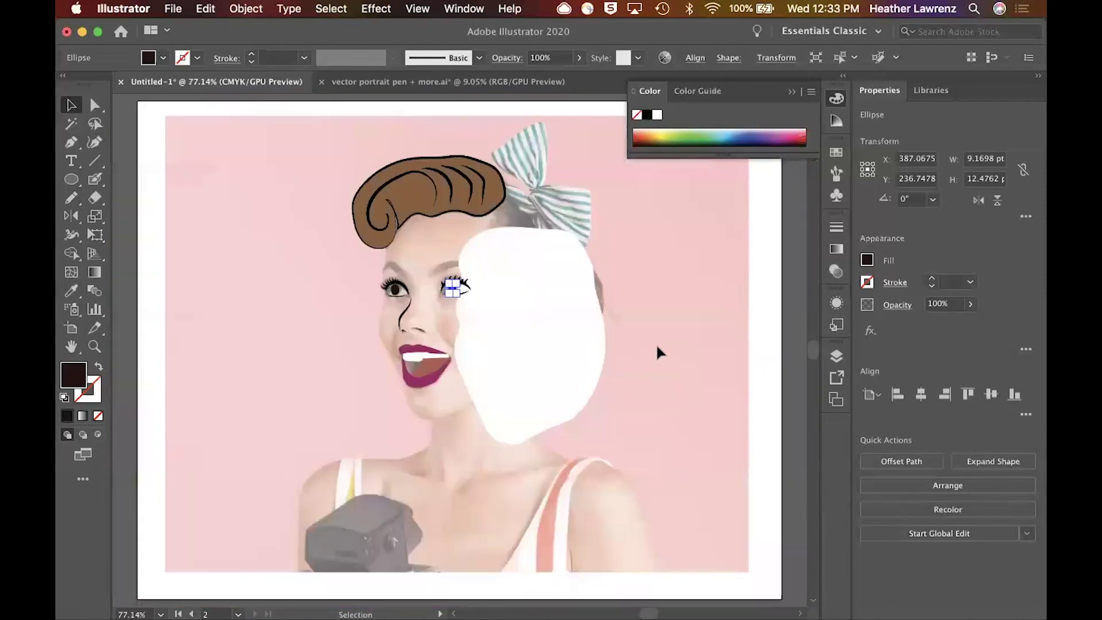
drag(559, 334, 482, 312)
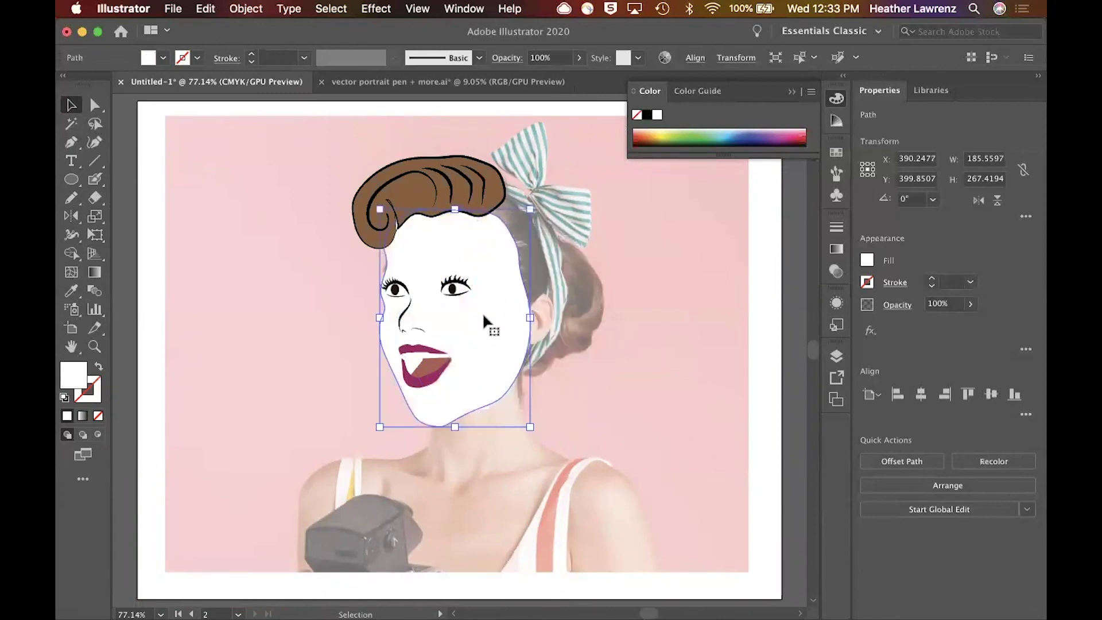
key(super+z)
key(super+z)
key(super+z)
key(super+z)
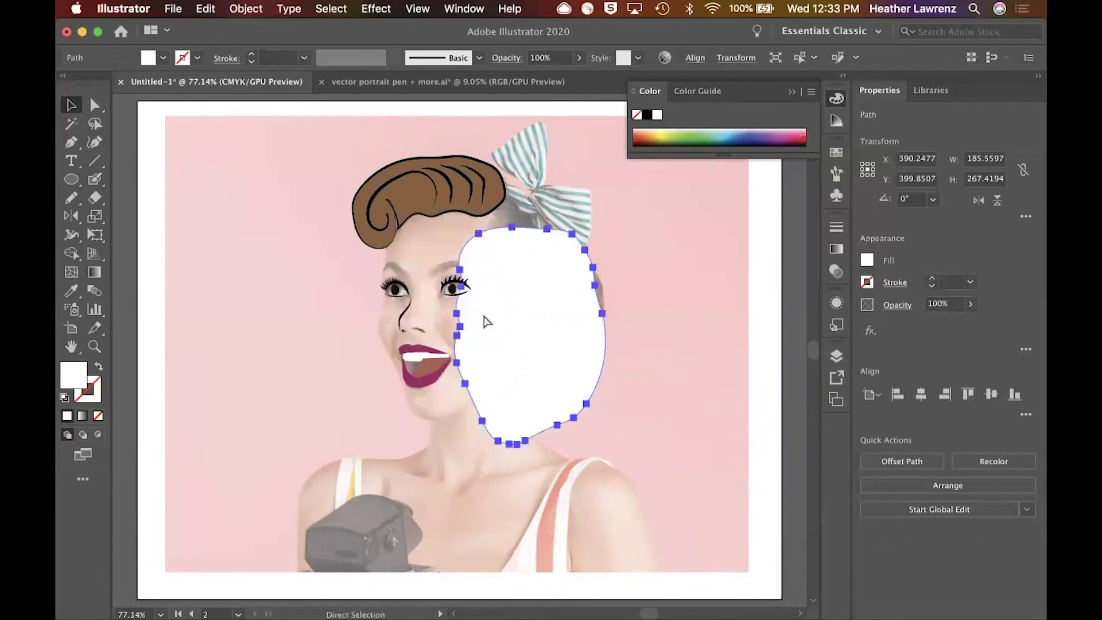
Scale the left-hand eye's dark ellipse down to about 8.5 by 11.5 pt
drag(455, 287, 404, 297)
scroll(396, 290, down, 1)
scroll(395, 290, up, 4)
key(ctrl+z)
key(super+z)
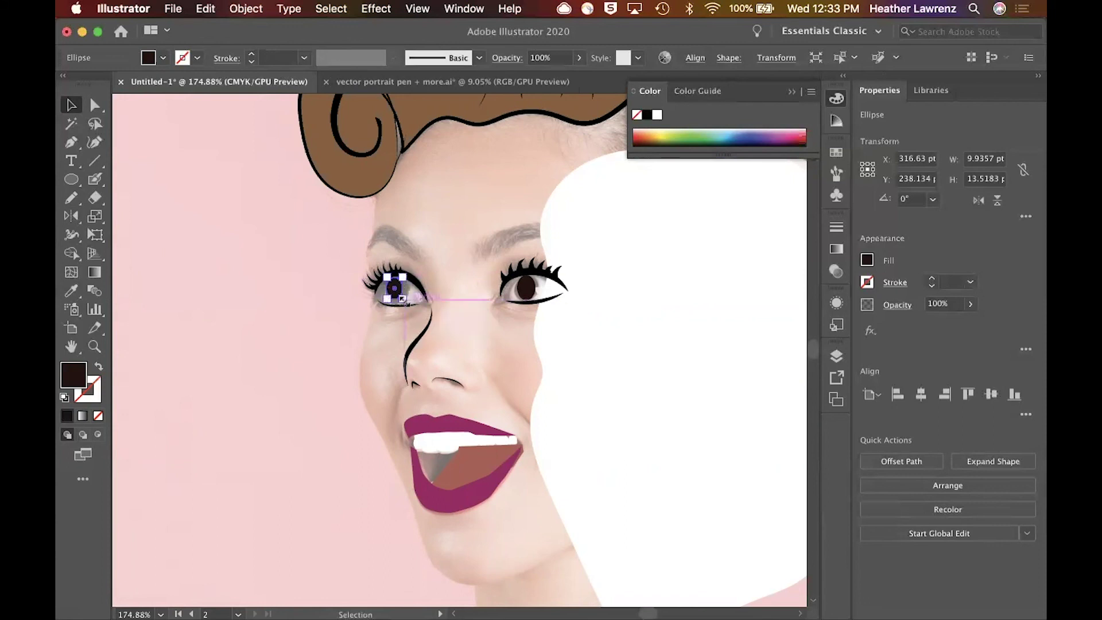
Move the white face shape back into place beneath the hair roll, eyes, nose and mouth
drag(613, 325, 494, 283)
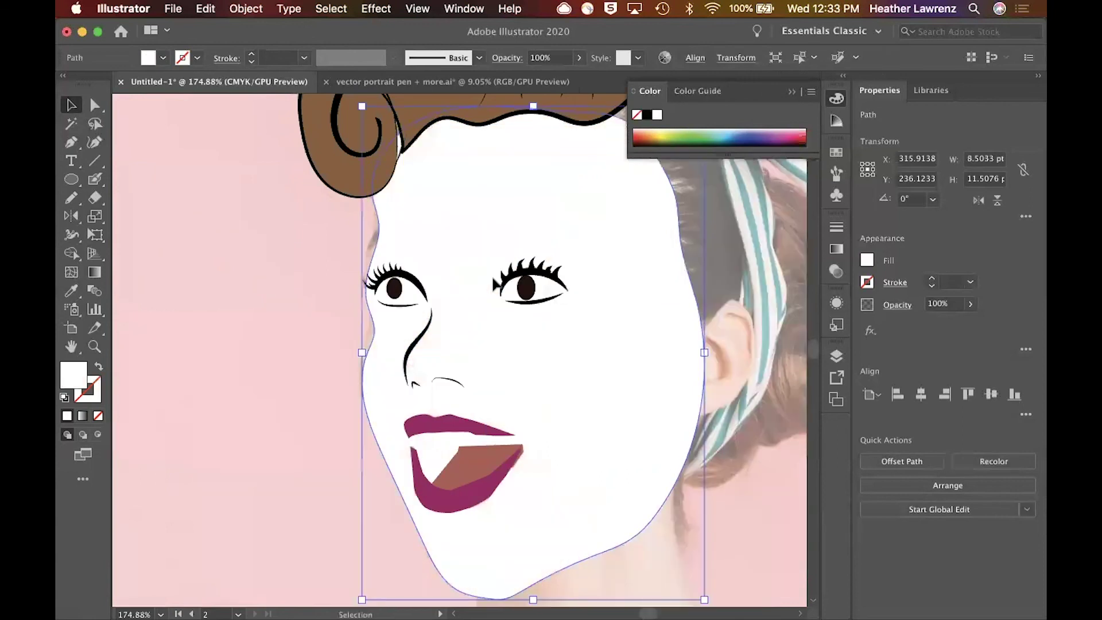
scroll(495, 284, down, 3)
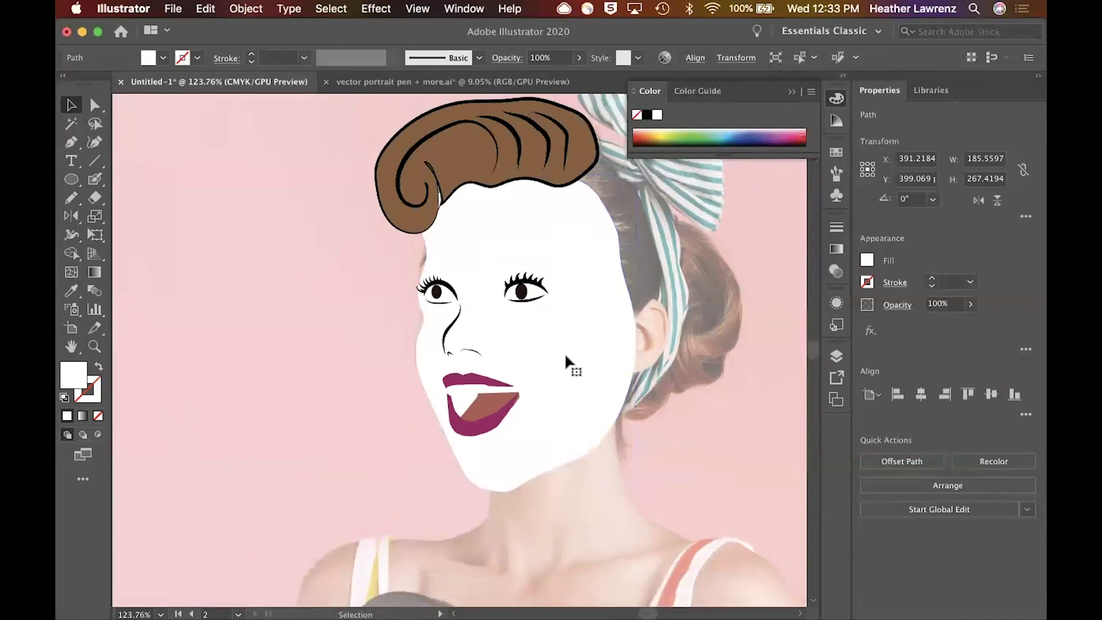
scroll(565, 356, down, 3)
Deselect the artwork and hide the reference photo image and the group beneath it in Layer 1
click(691, 377)
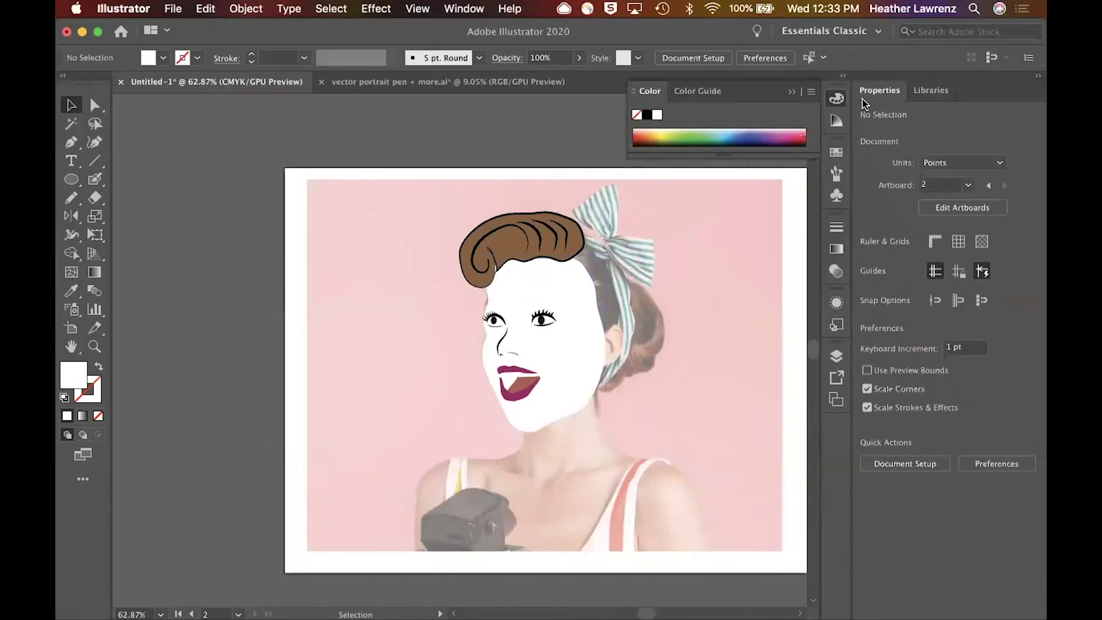
click(835, 357)
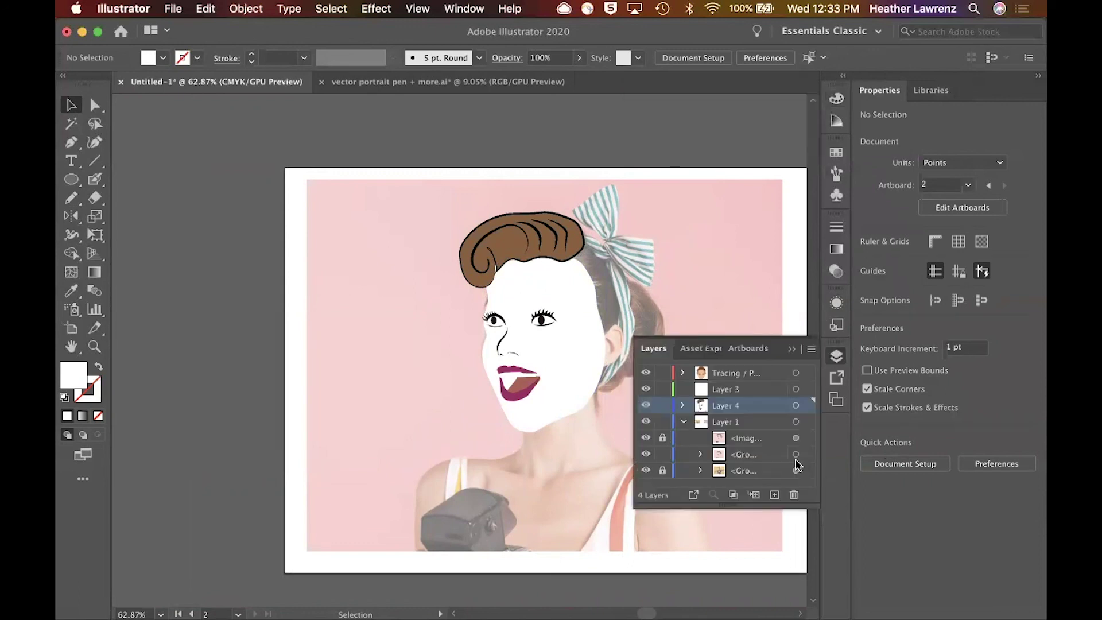
click(645, 437)
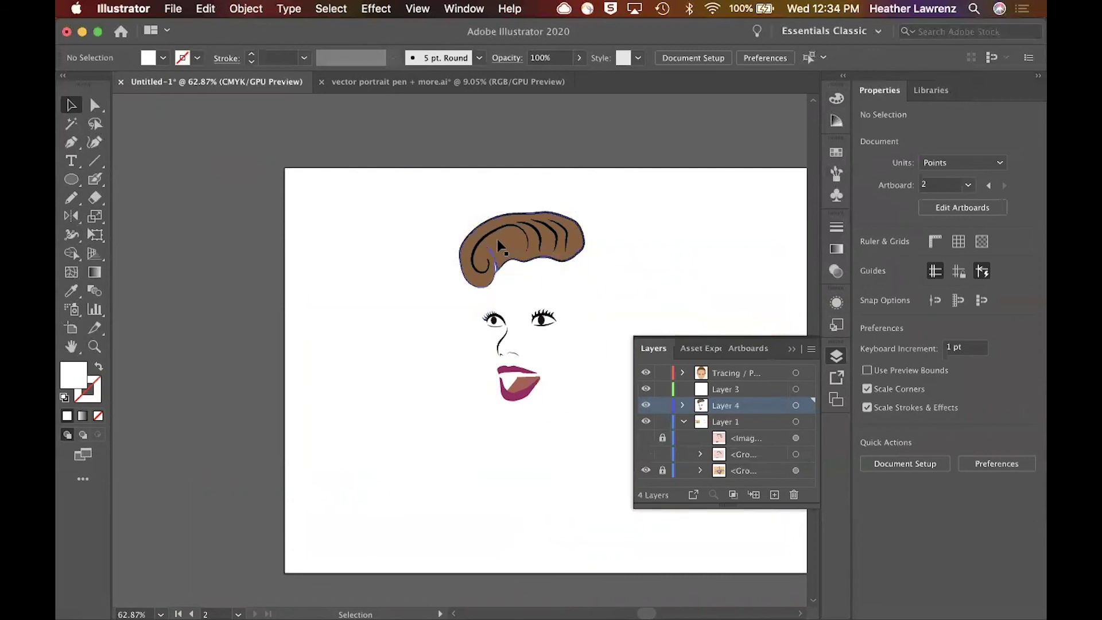
Draw a bright blue circle without a stroke, about 410 pt in diameter, over the whole head
click(69, 179)
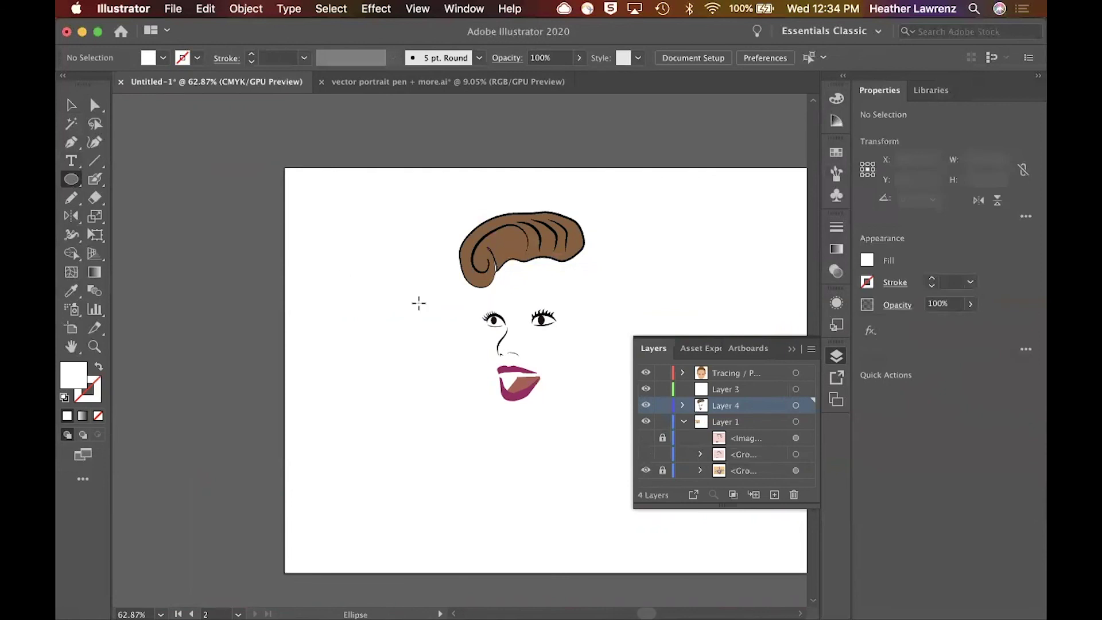
scroll(418, 303, right, 5)
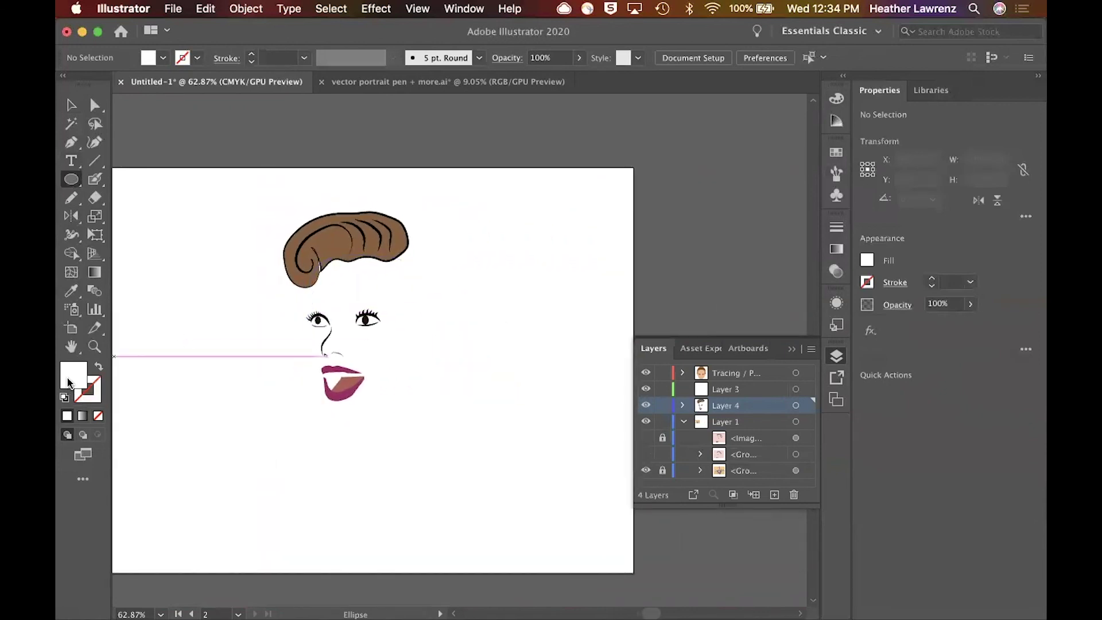
click(163, 58)
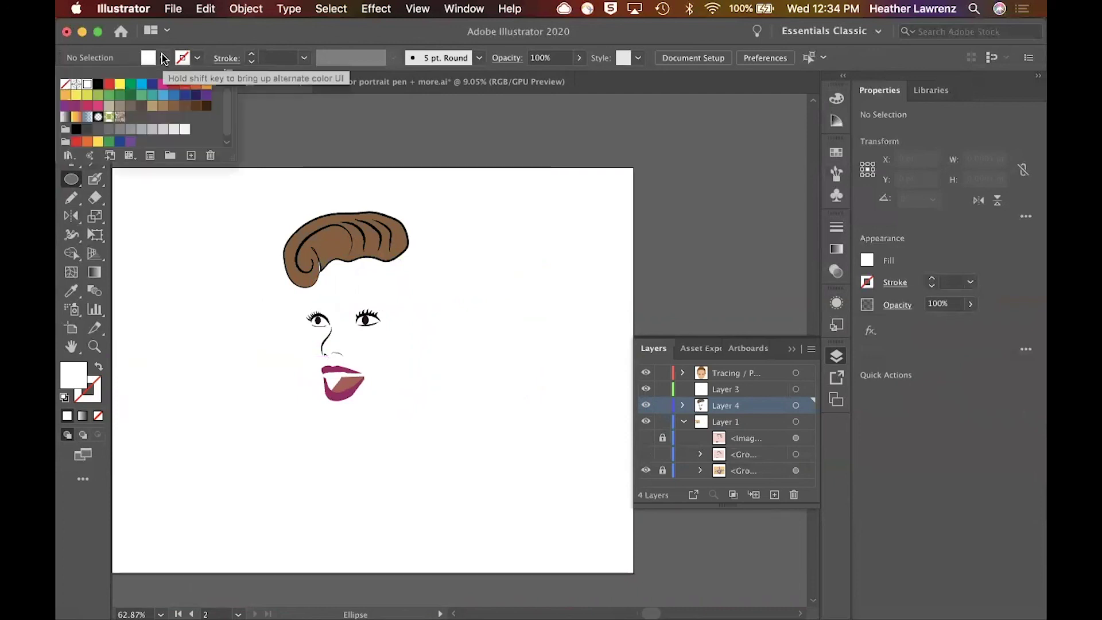
click(137, 89)
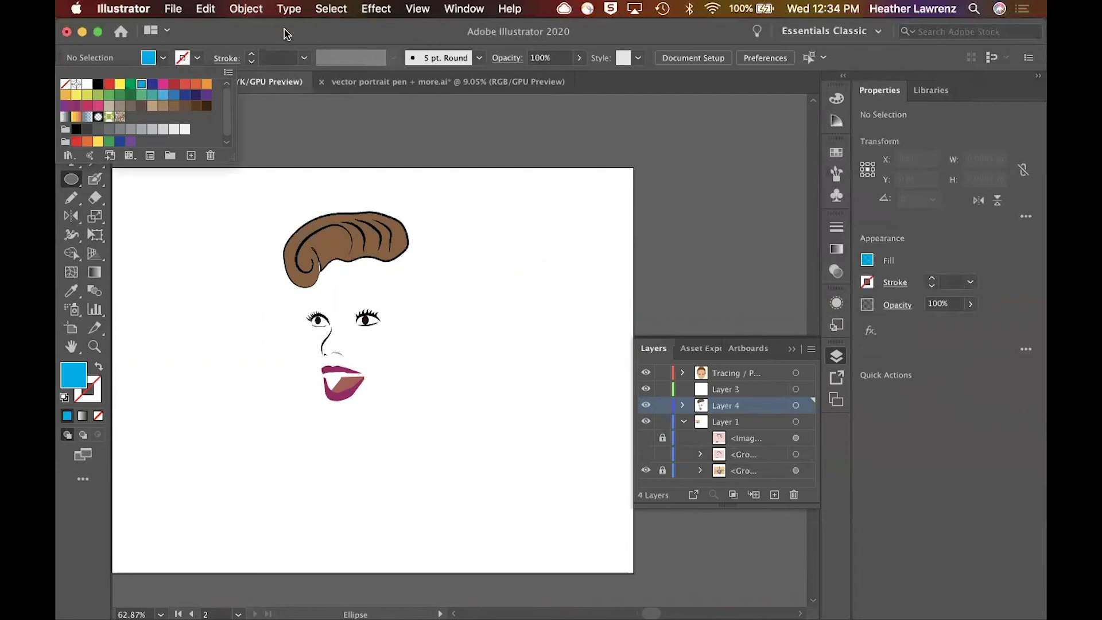
drag(237, 184, 457, 458)
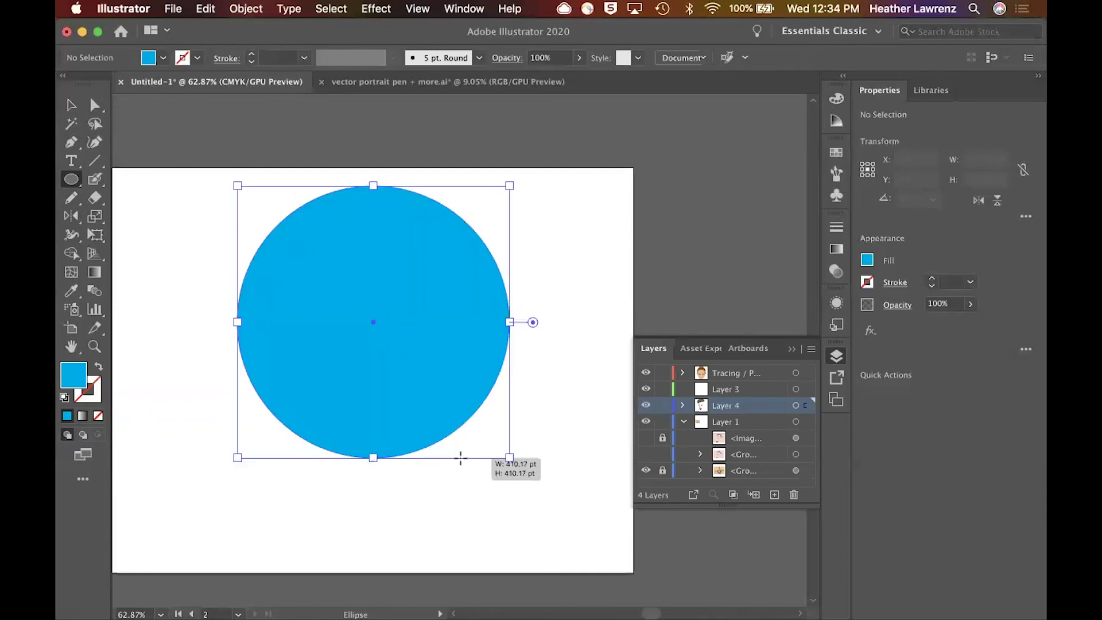
Send the blue circle to the back, behind the face, features and hair
right_click(325, 246)
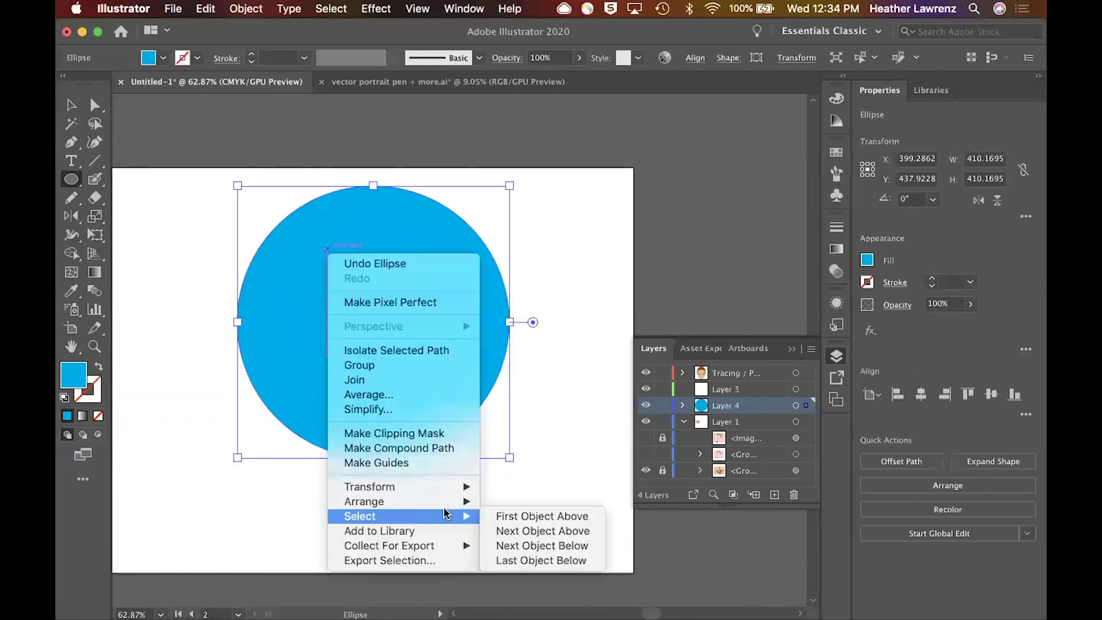
mouse_move(453, 502)
click(538, 545)
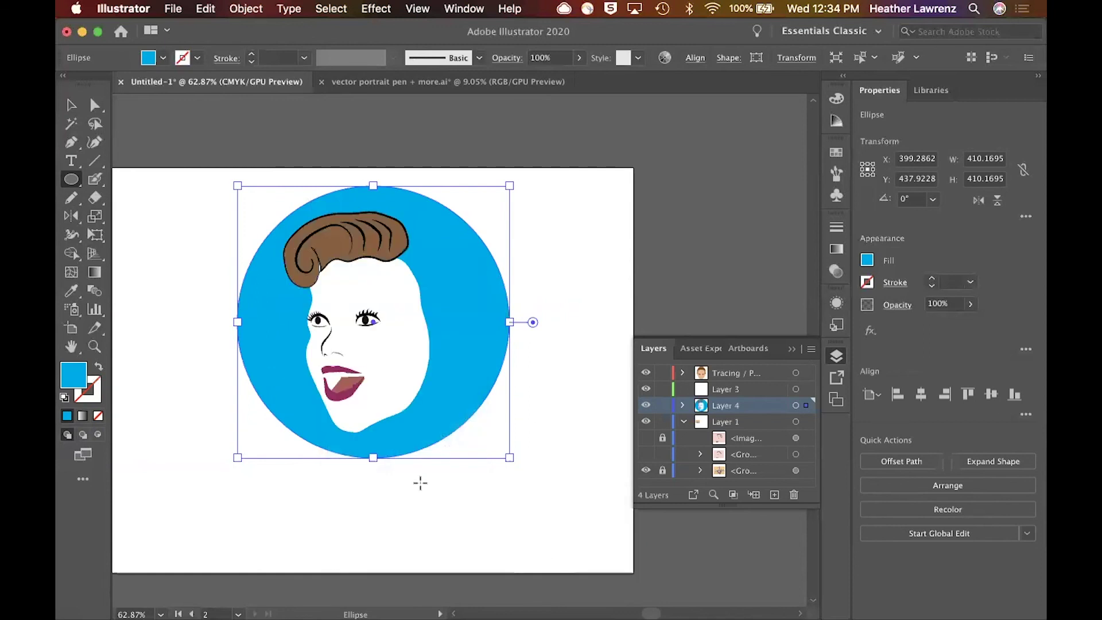
click(70, 103)
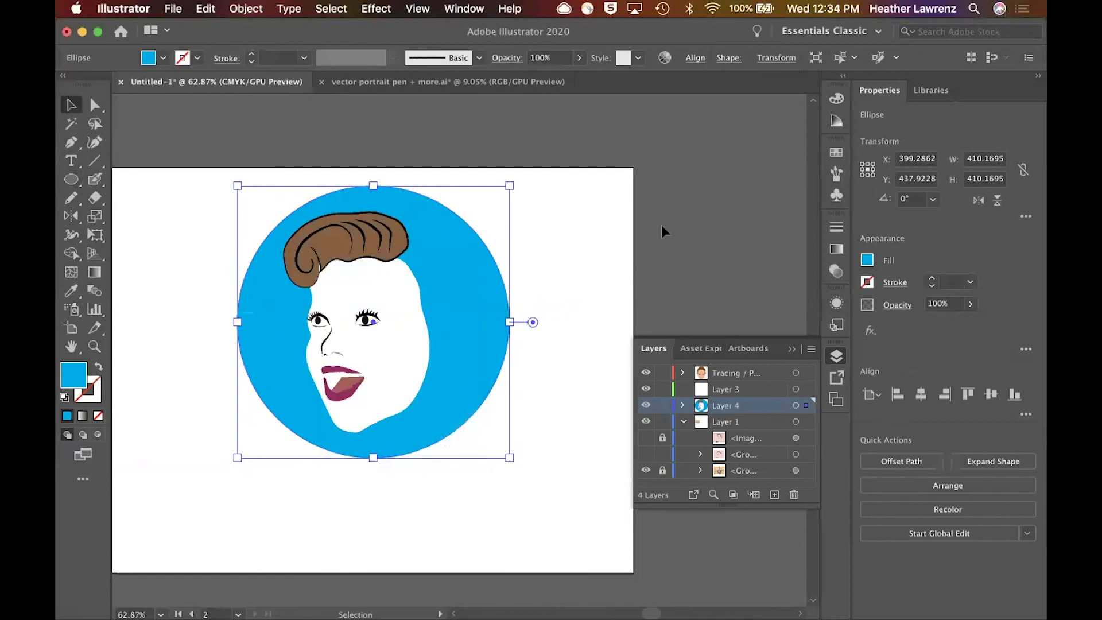
Show the brushes in an enlarged list and load the decorative Elegant Curl & Floral Brush Set
click(835, 197)
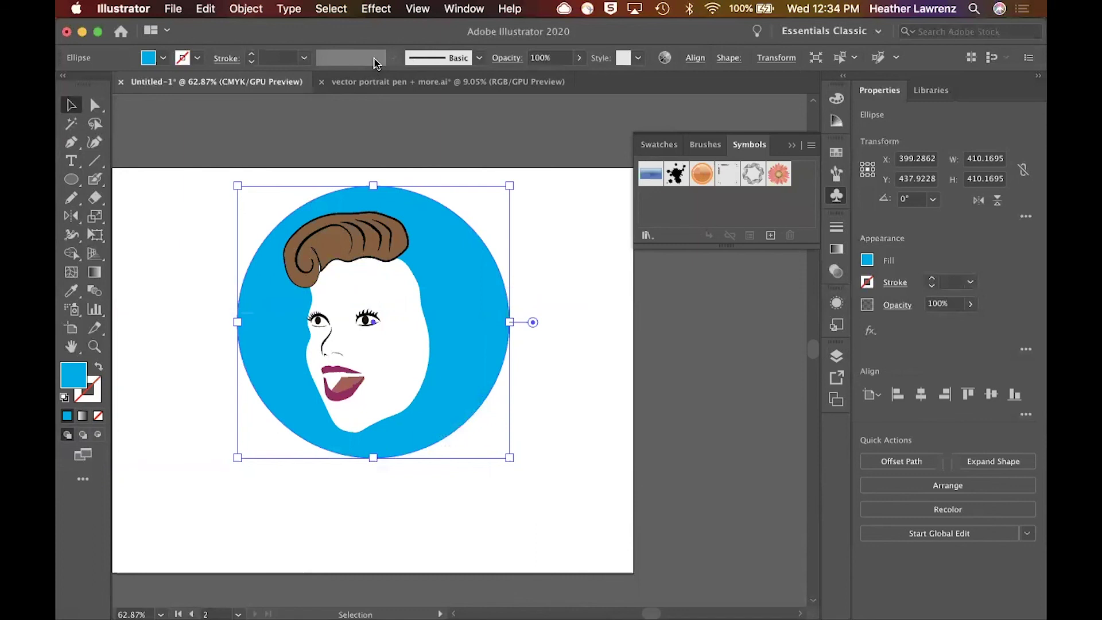
click(710, 146)
drag(725, 244, 722, 490)
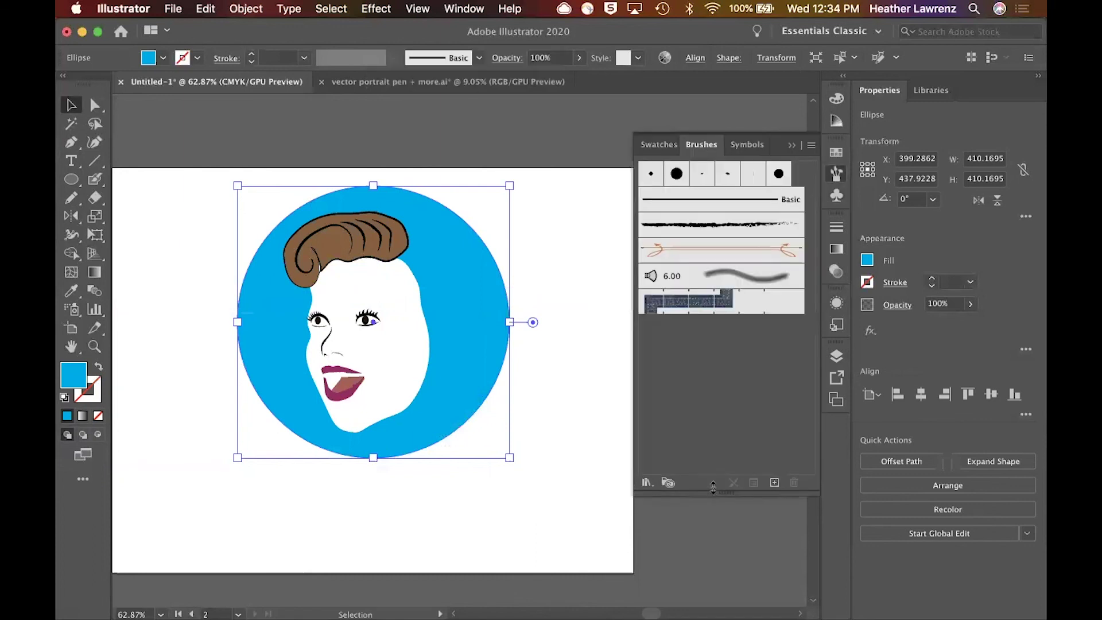
click(646, 481)
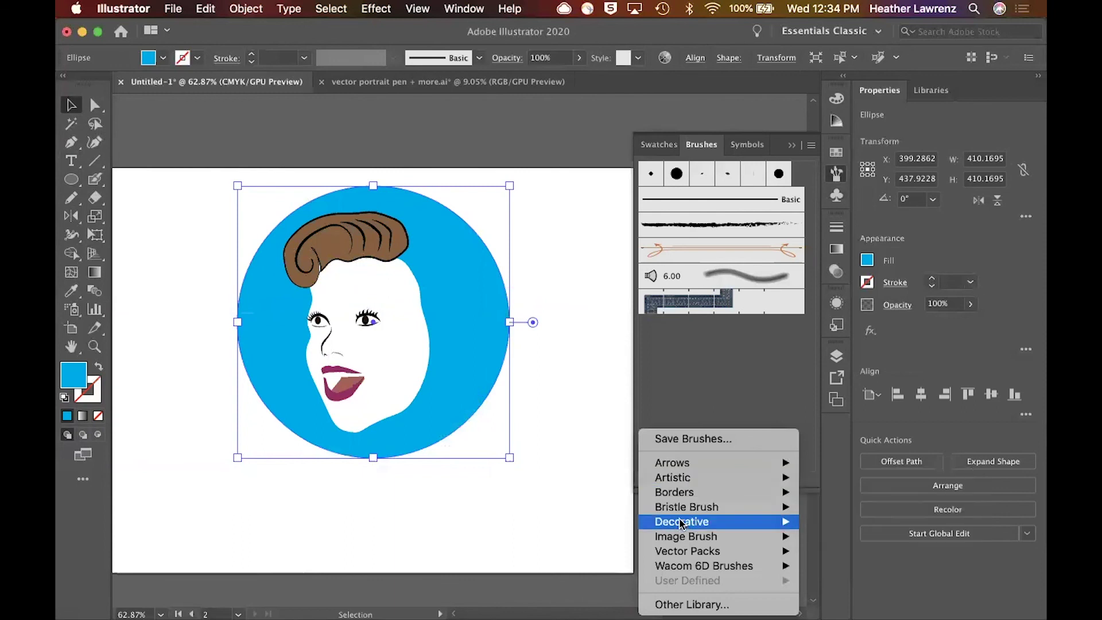
mouse_move(683, 525)
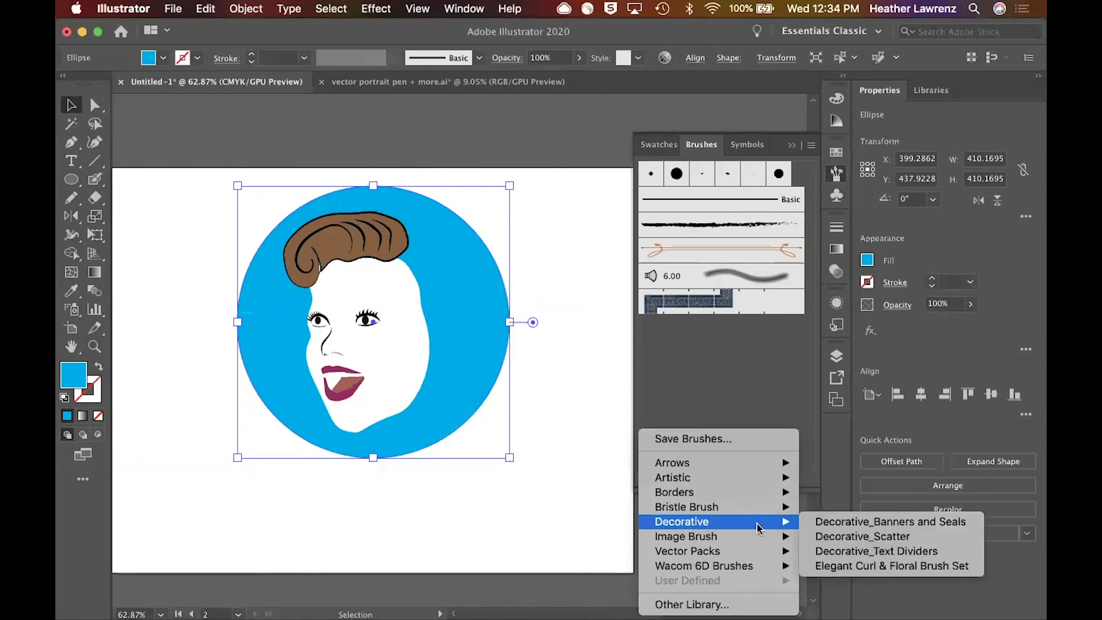
click(849, 566)
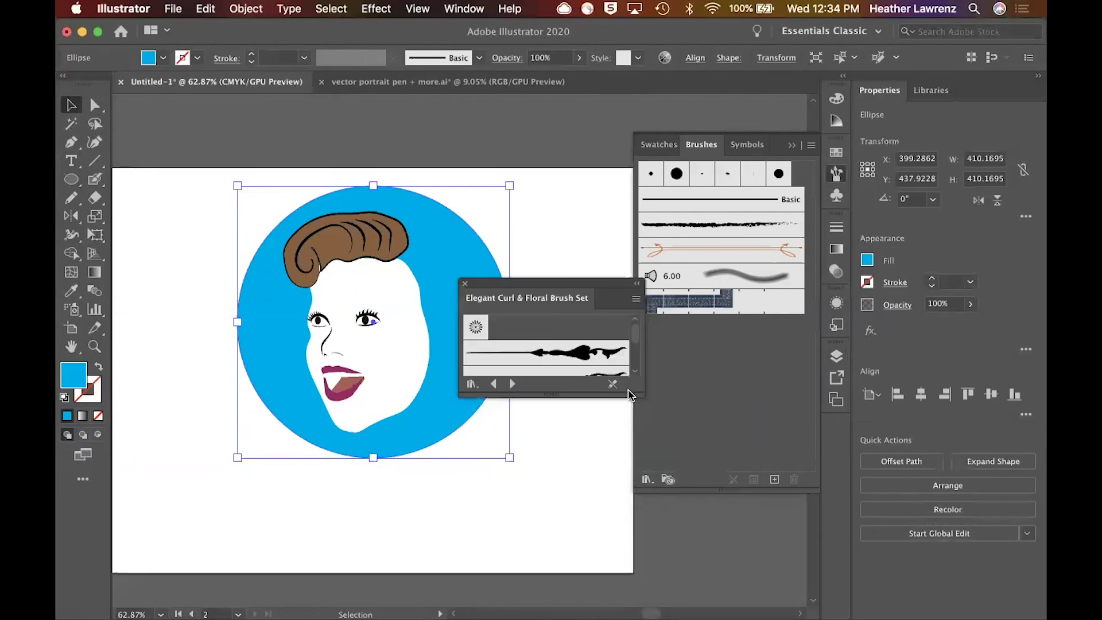
Enlarge and reposition the Elegant Curl & Floral Brush Set so more of its brushes can be viewed
mouse_move(630, 395)
mouse_down()
mouse_move(610, 475)
mouse_move(610, 580)
mouse_up()
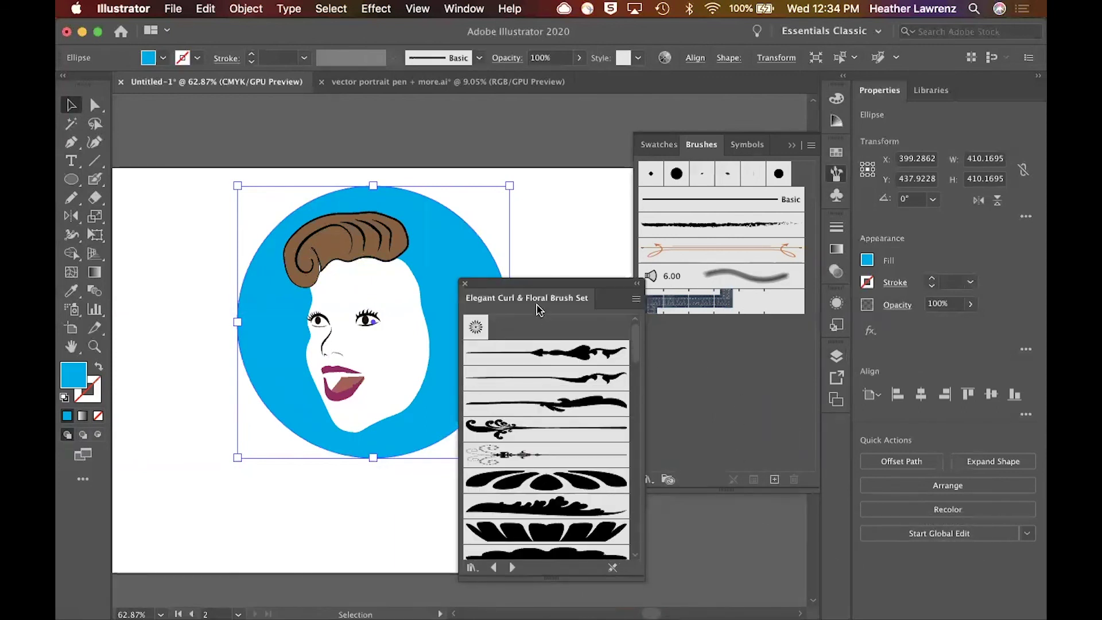
drag(544, 288, 545, 96)
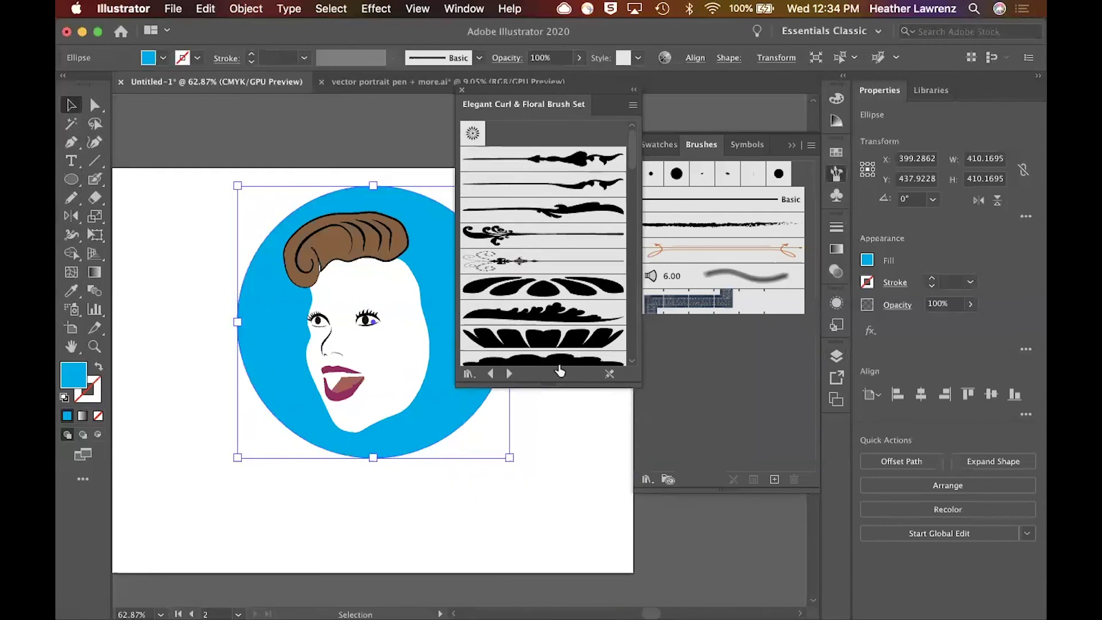
drag(558, 386, 552, 472)
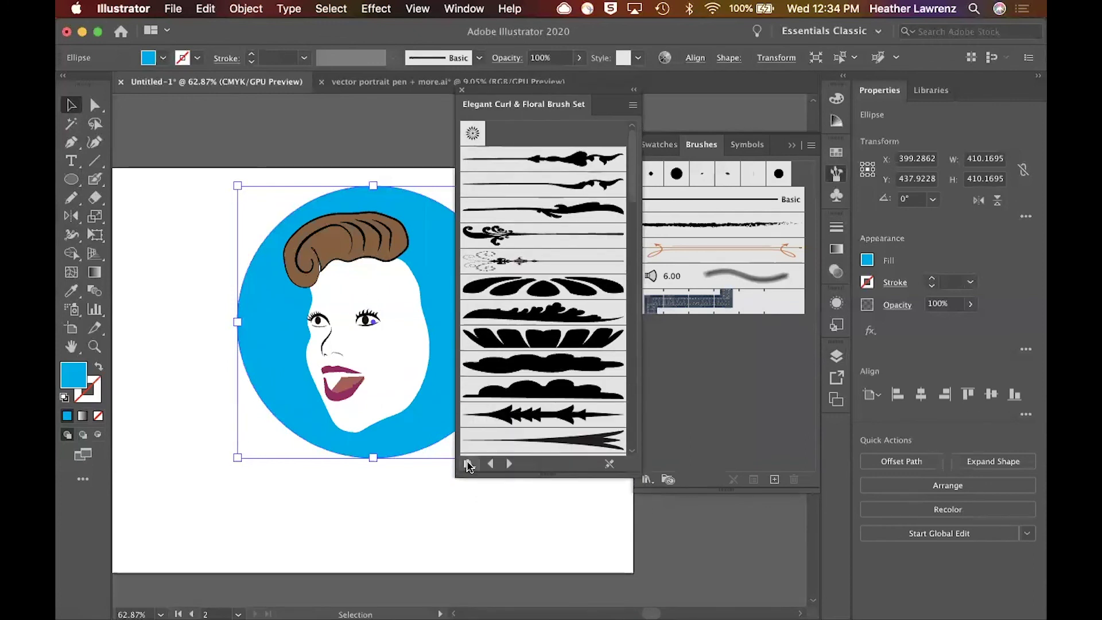
Look through the brush library categories, including the Decorative sets, and the symbols available in the document
click(468, 457)
mouse_move(487, 481)
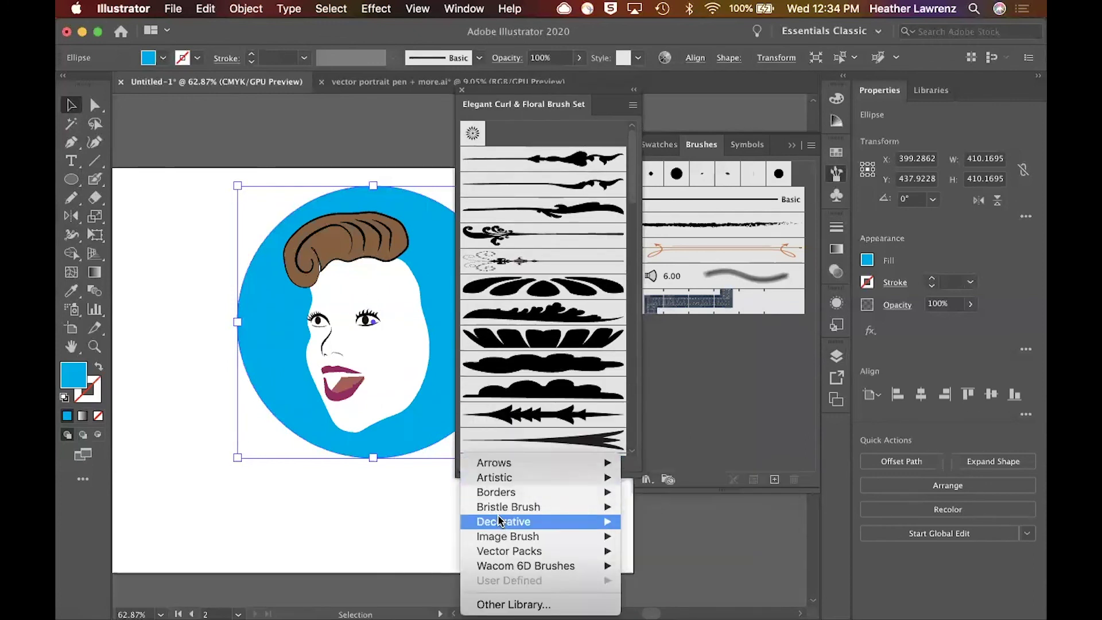
mouse_move(501, 522)
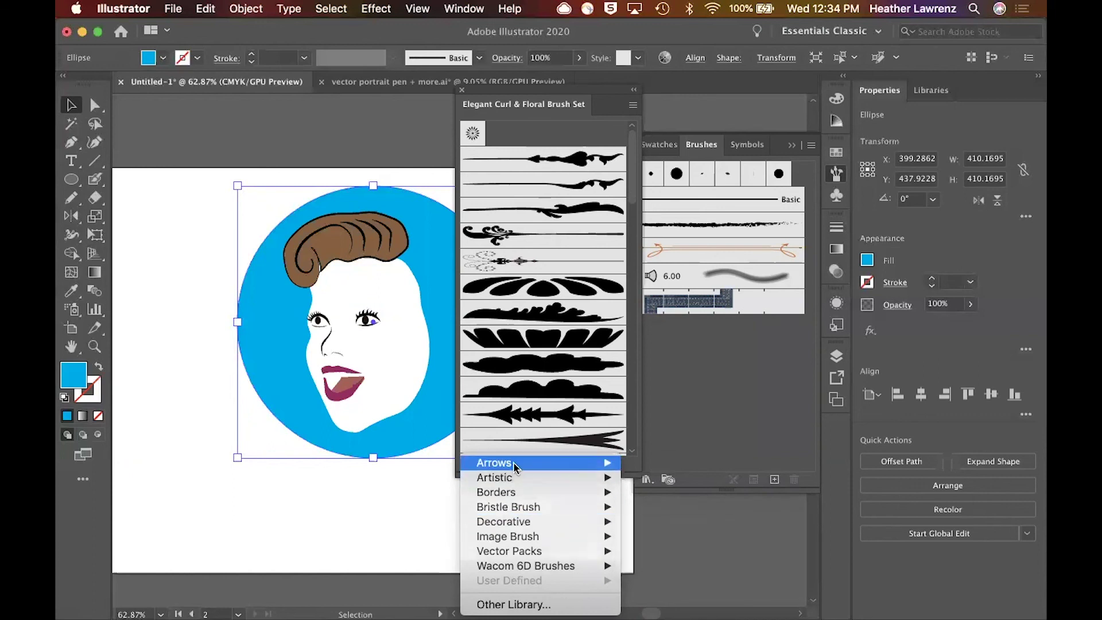
mouse_move(525, 498)
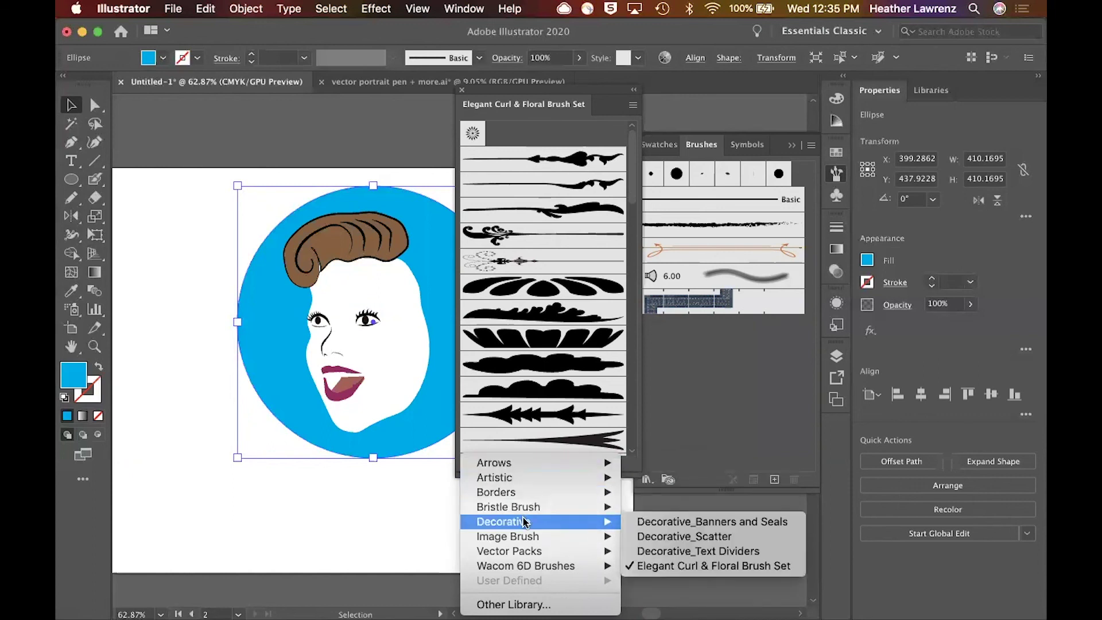
click(720, 386)
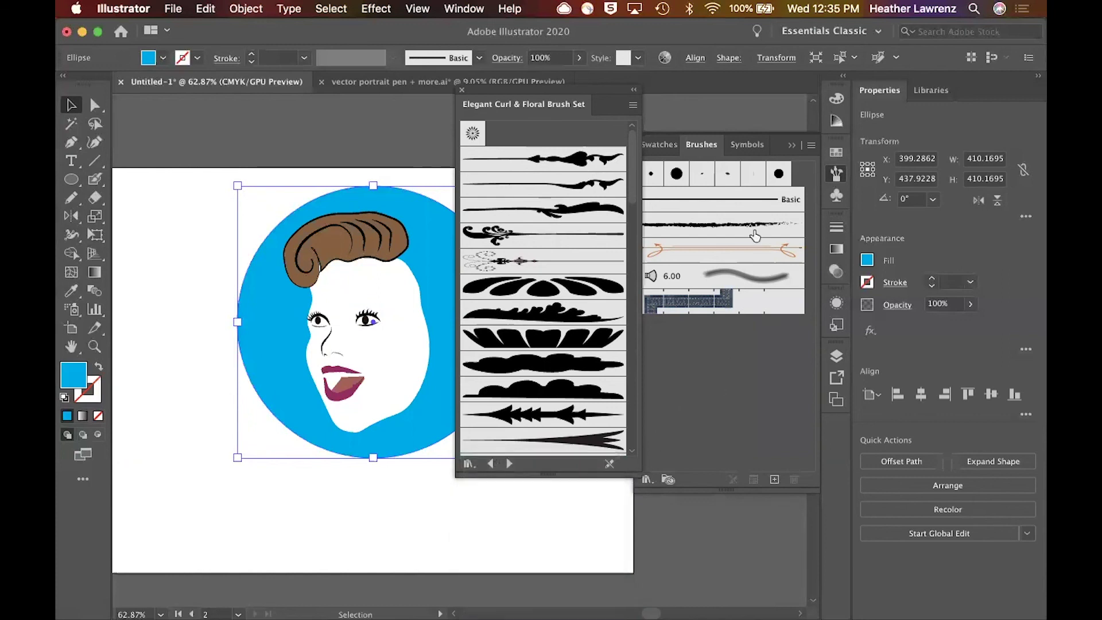
click(748, 145)
click(777, 178)
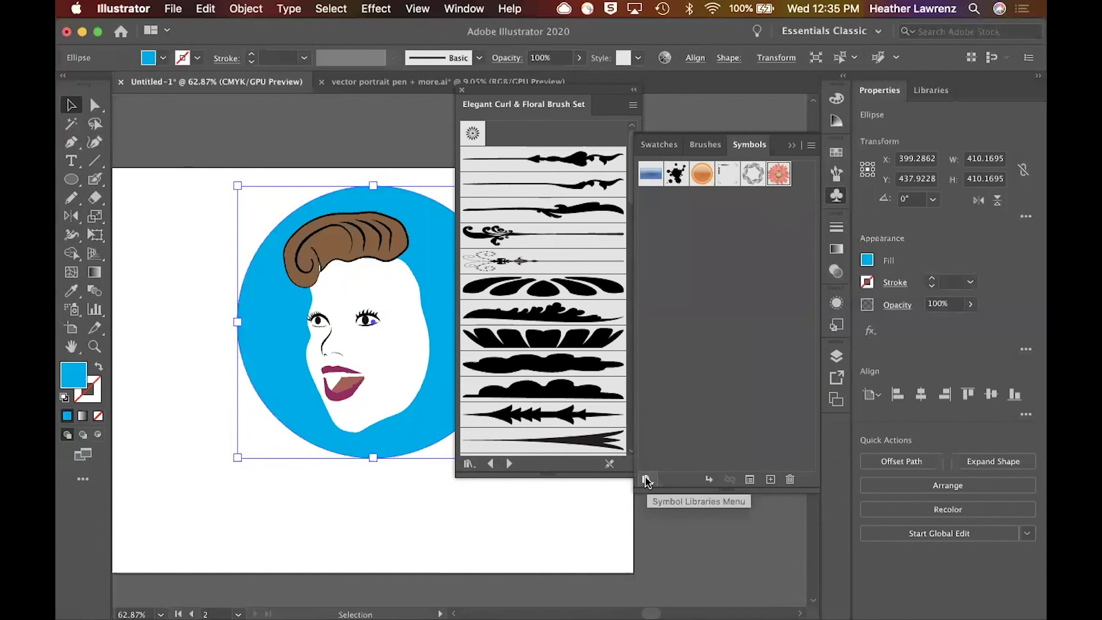
Choose the Paintbrush and apply the round-dot pattern brush from the Elegant Curl & Floral Brush Set to the blue circle's outline
click(574, 312)
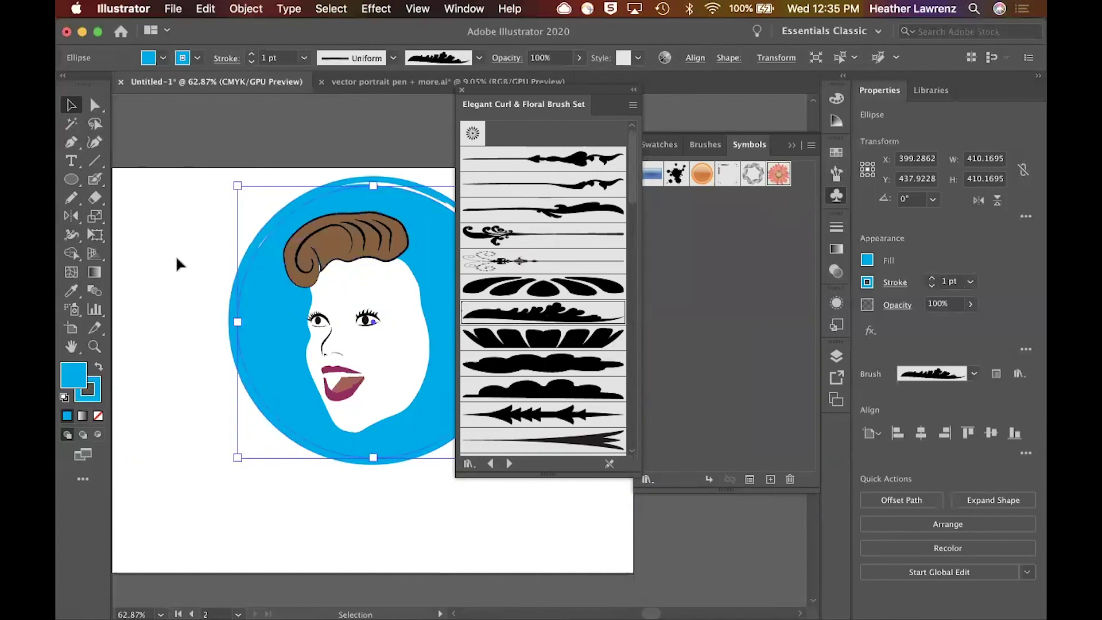
click(94, 180)
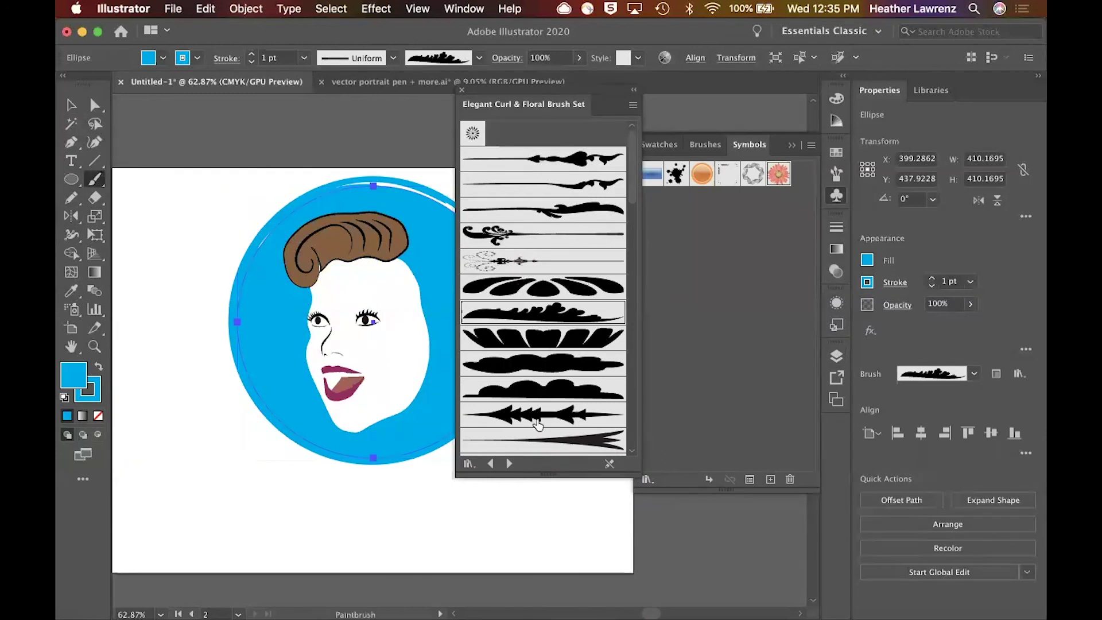
scroll(539, 425, down, 10)
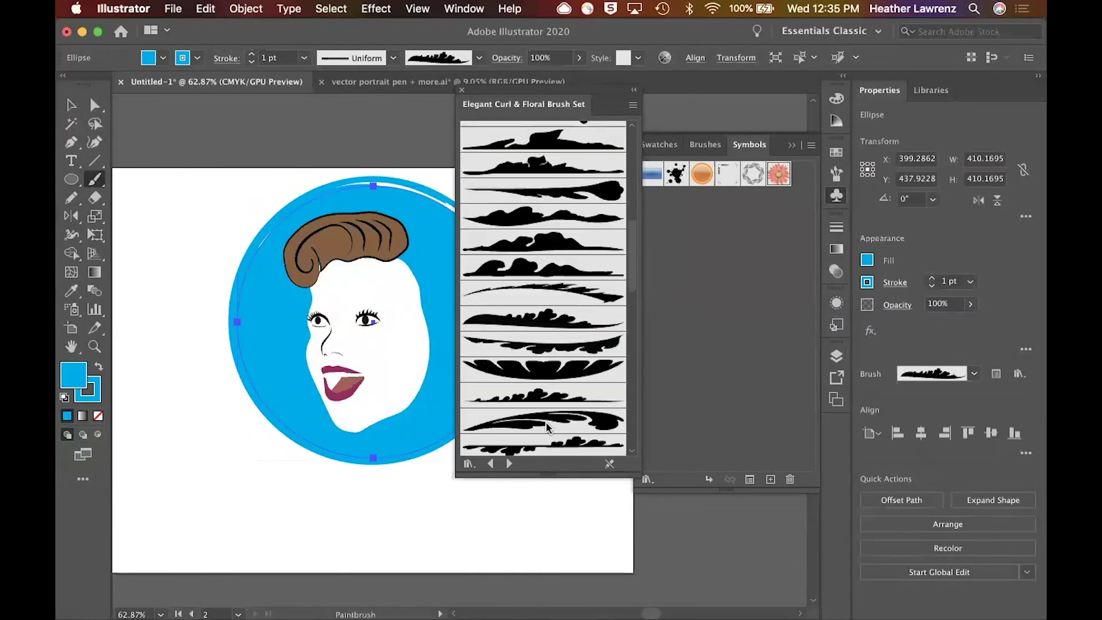
scroll(546, 427, down, 4)
scroll(541, 439, down, 15)
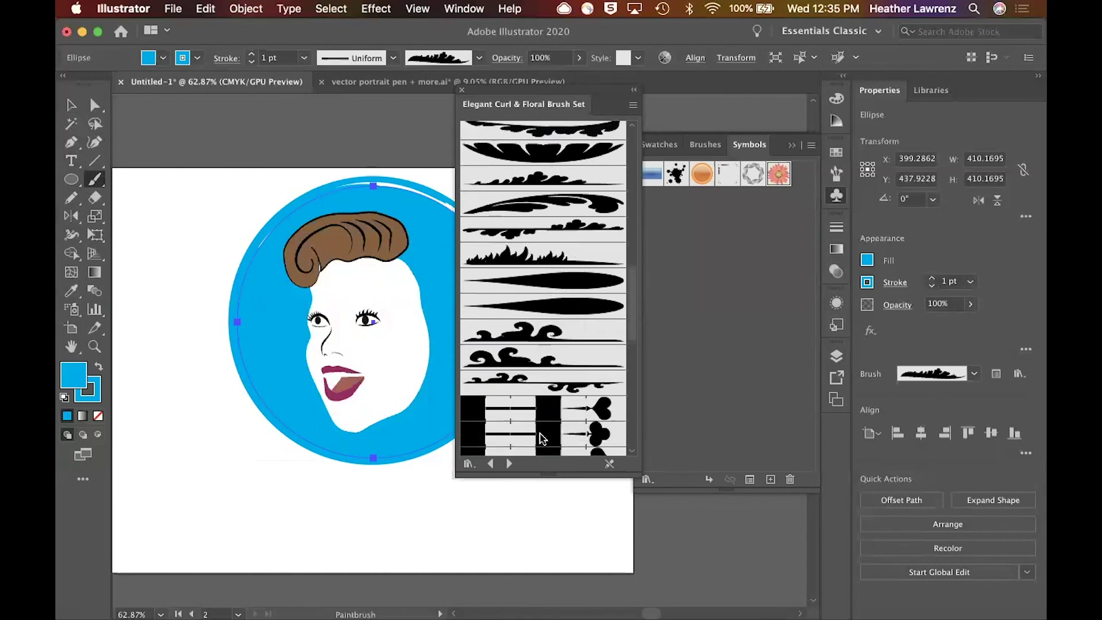
scroll(541, 440, down, 9)
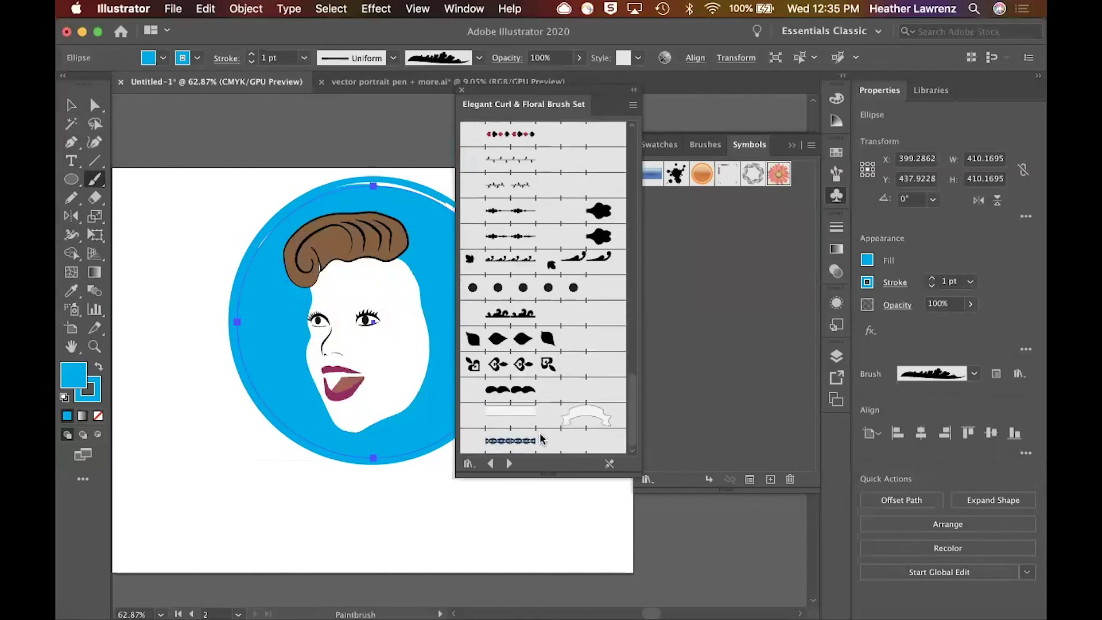
click(556, 296)
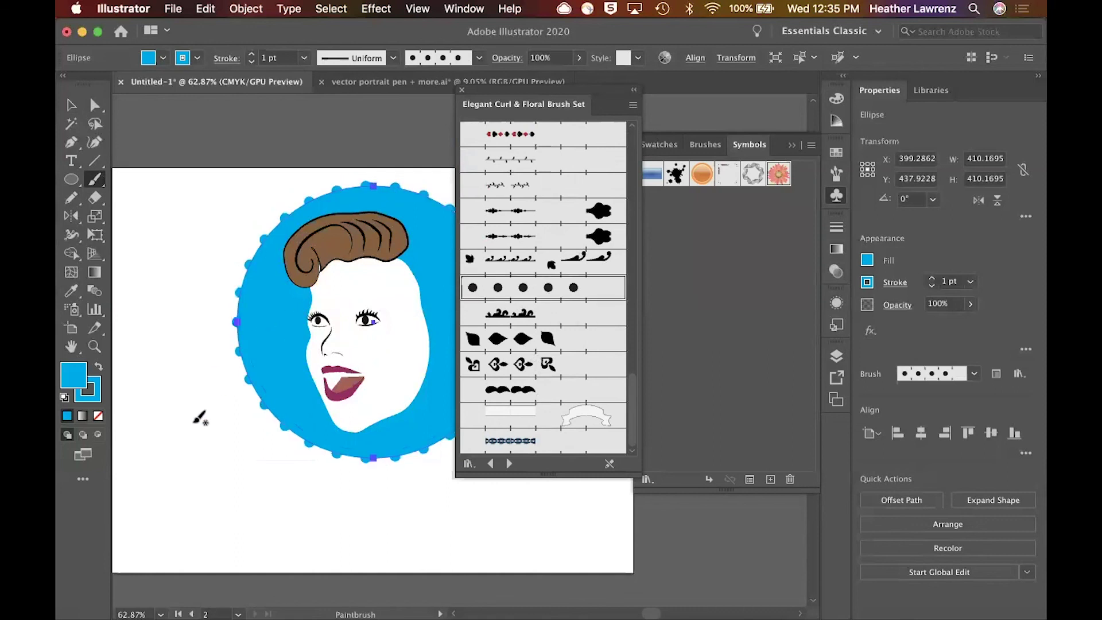
Paint four curved blue dotted strokes around the blue circle, two beside it, one beneath it and one at its upper left
mouse_move(148, 438)
mouse_down()
mouse_move(149, 348)
mouse_move(257, 192)
mouse_up()
mouse_move(183, 316)
mouse_down()
mouse_move(253, 439)
mouse_move(374, 481)
mouse_up()
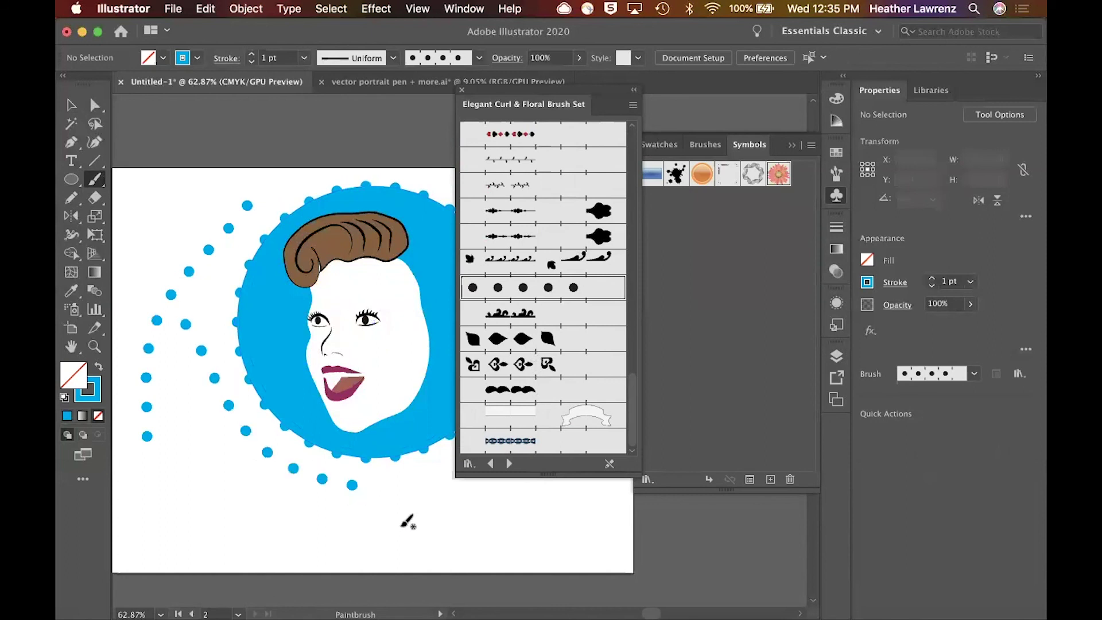
mouse_move(243, 487)
mouse_down()
mouse_move(412, 534)
mouse_move(524, 483)
mouse_up()
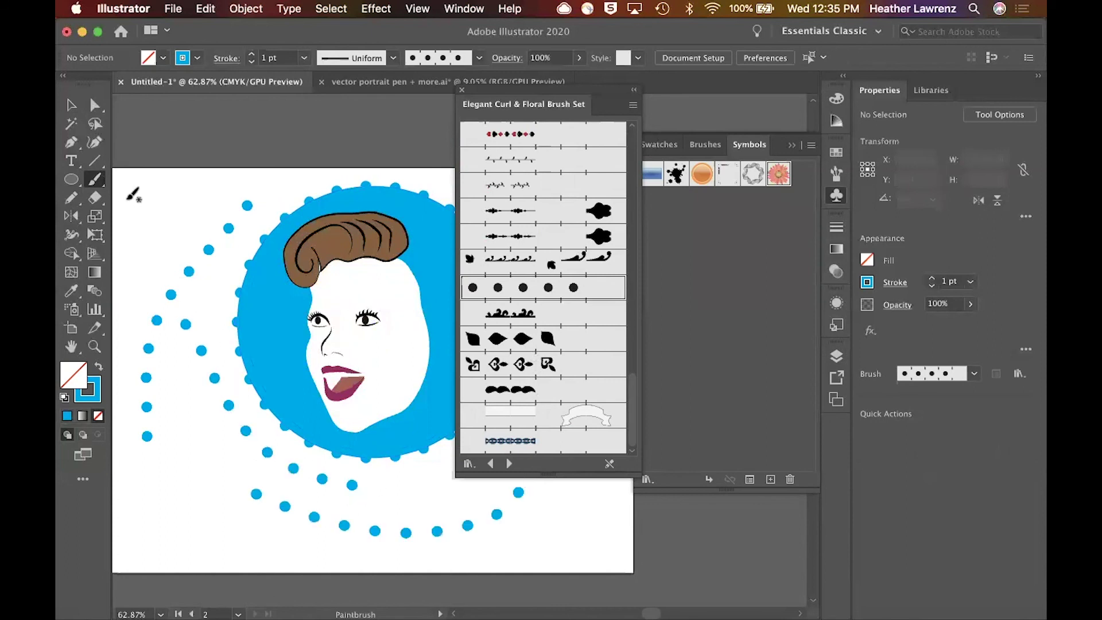
drag(158, 228, 321, 175)
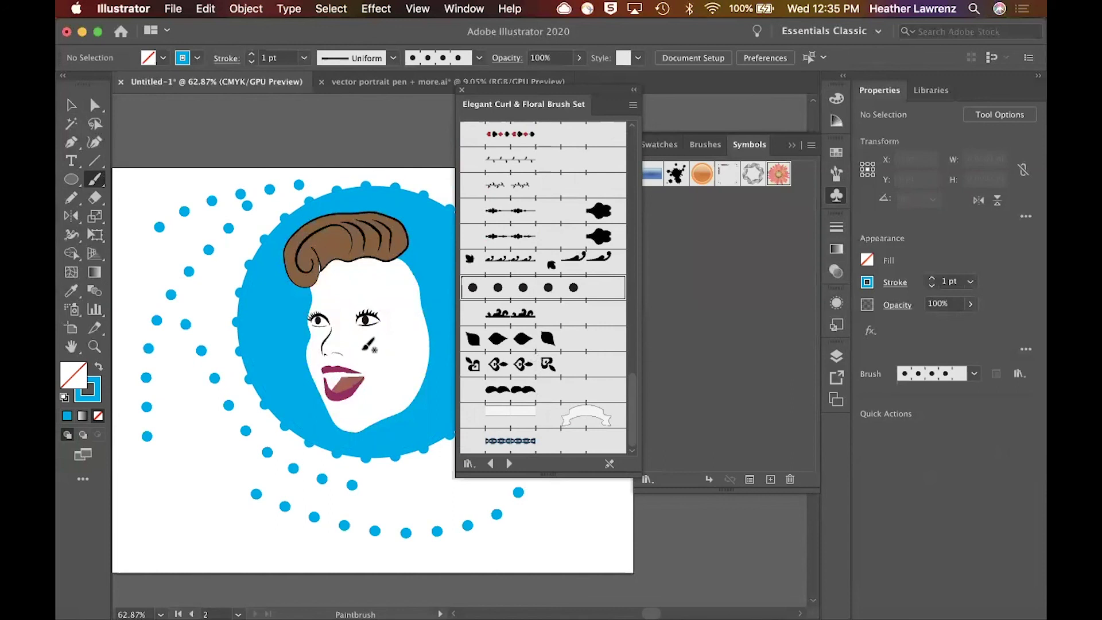
Paint two long blue strokes with the leafy vine brush, one curving beneath the circle and one running down beside it
click(508, 177)
click(505, 159)
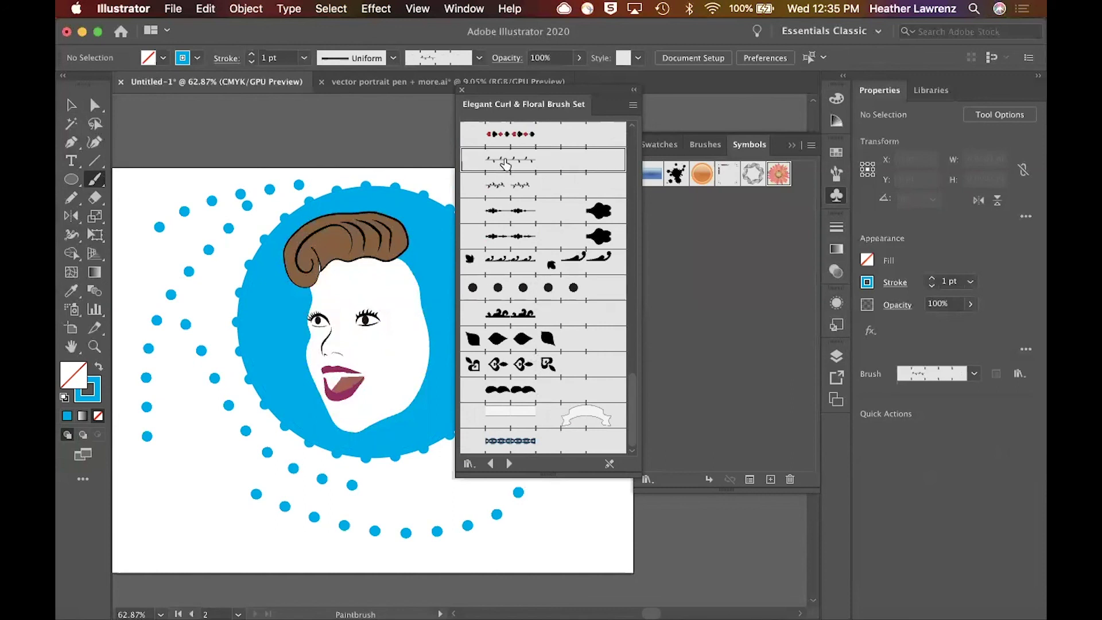
mouse_move(169, 179)
mouse_down()
mouse_move(246, 480)
mouse_move(367, 489)
mouse_up()
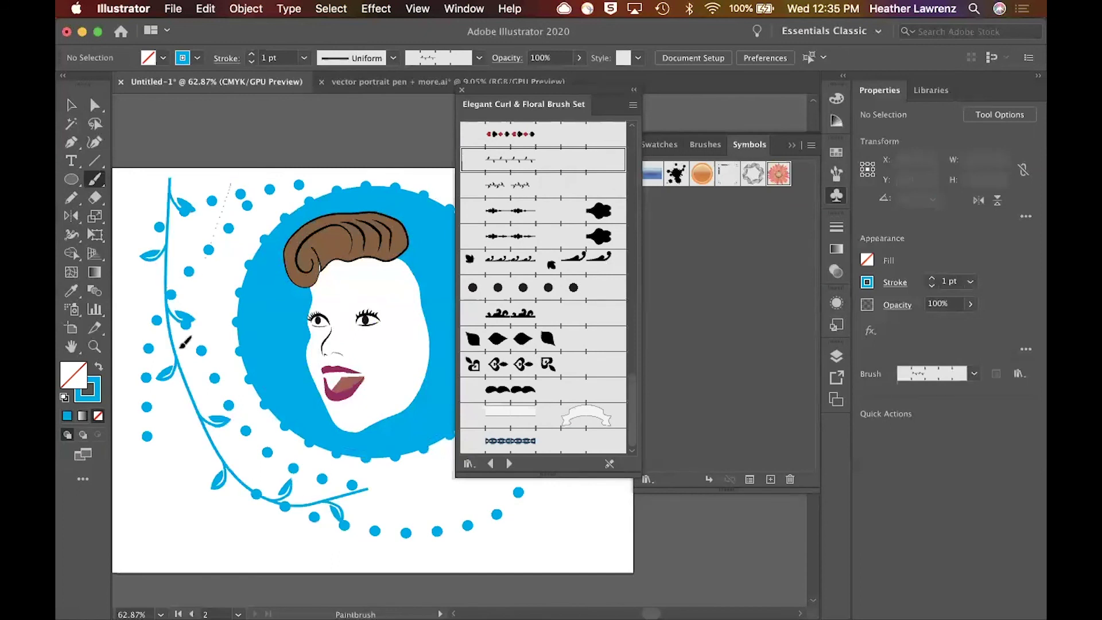
drag(244, 133, 198, 551)
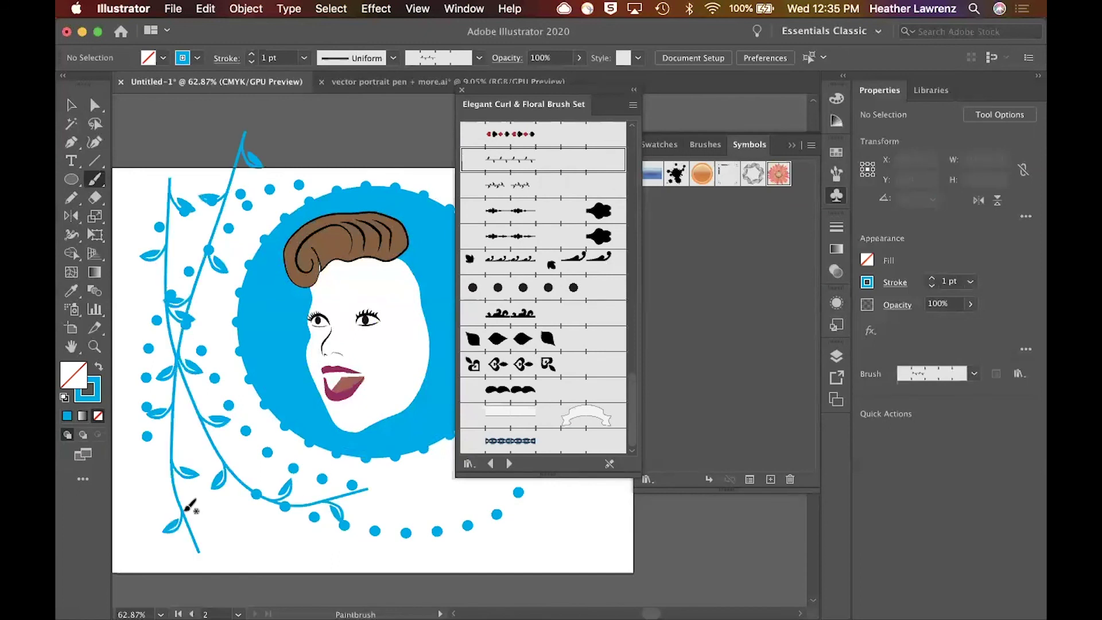